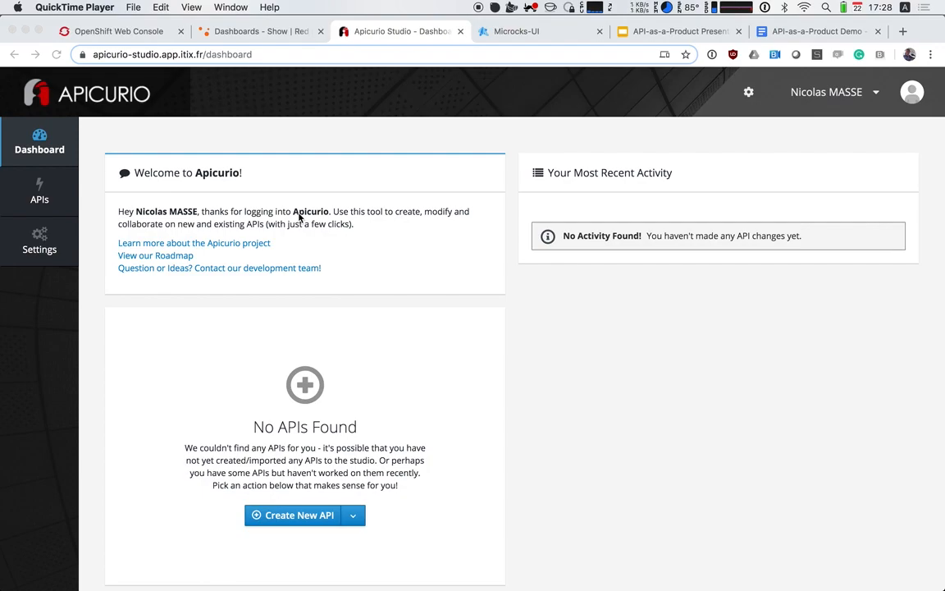
# Create a new API design named "Petstore Inventory" based on the Pet Store Example template
pyautogui.click(53, 196)
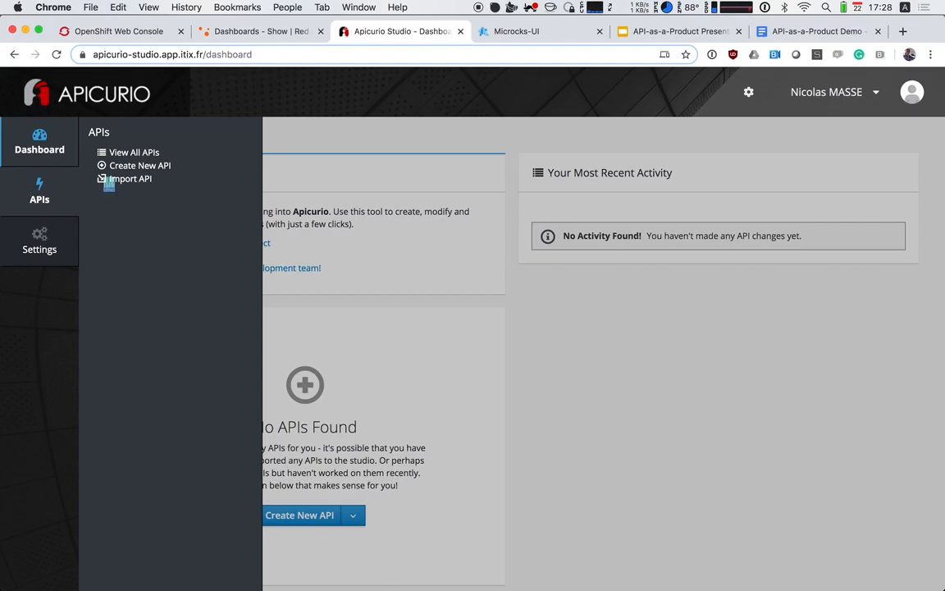
pyautogui.click(134, 153)
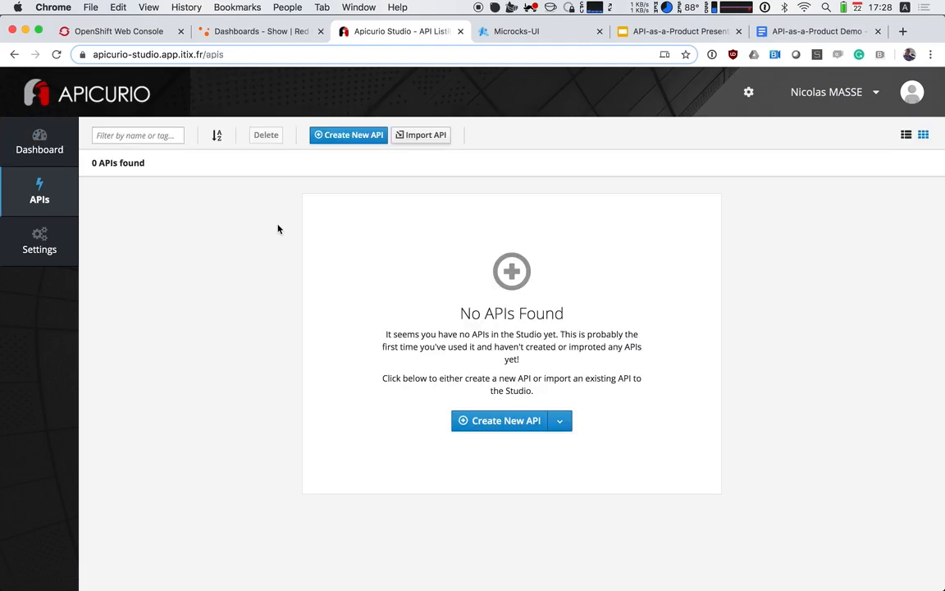
pyautogui.click(515, 430)
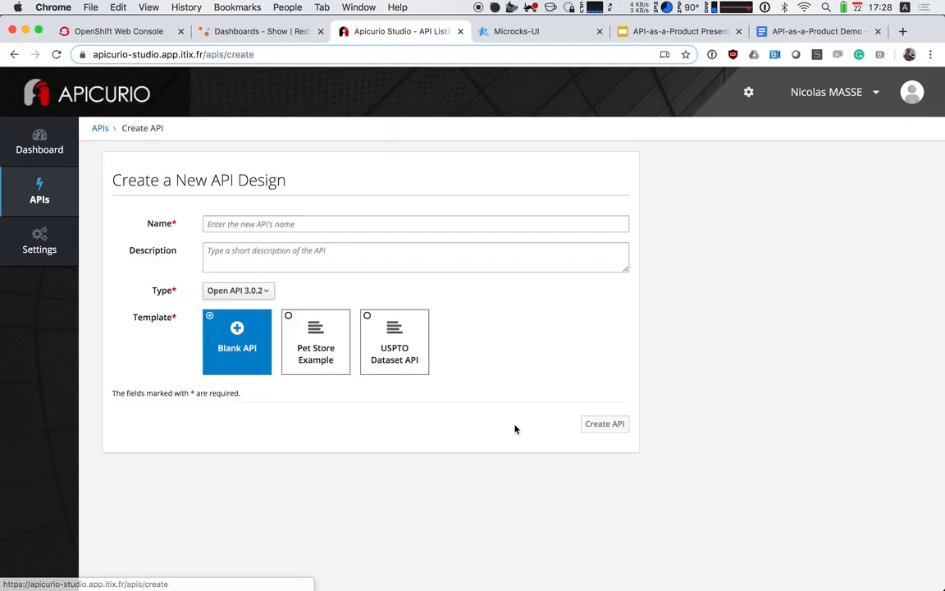
pyautogui.click(237, 228)
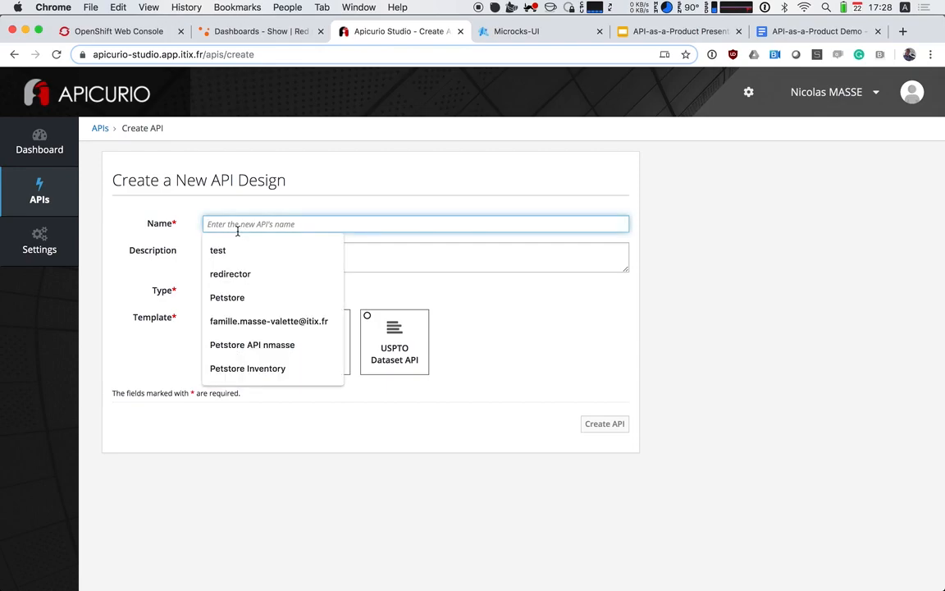
pyautogui.write('Petstore ')
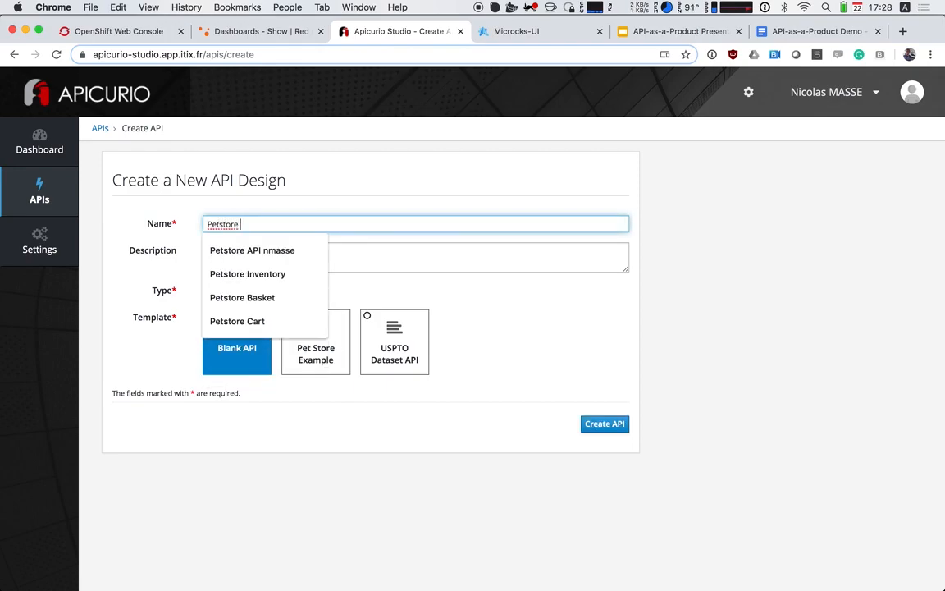
pyautogui.write('Inv')
pyautogui.click(239, 246)
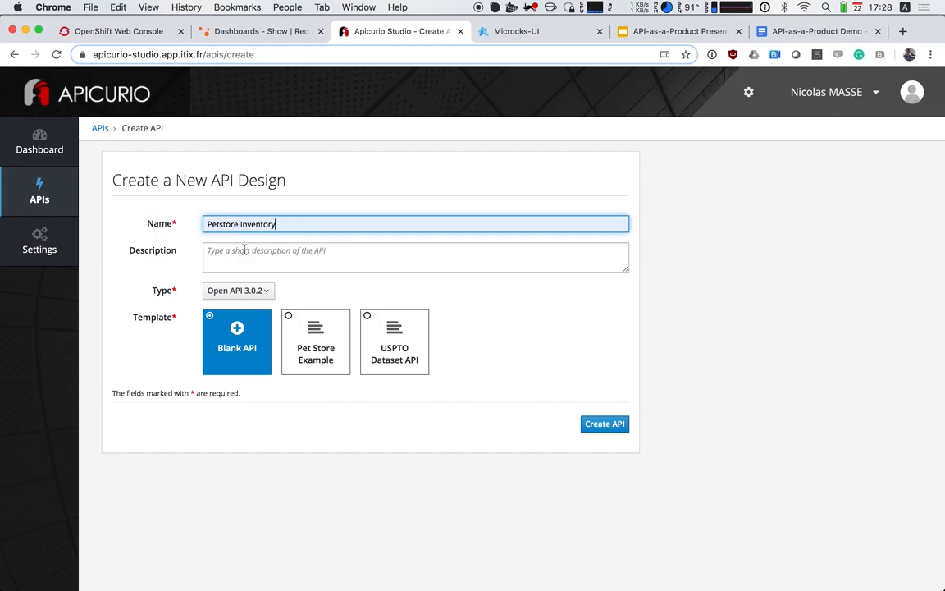
pyautogui.click(302, 350)
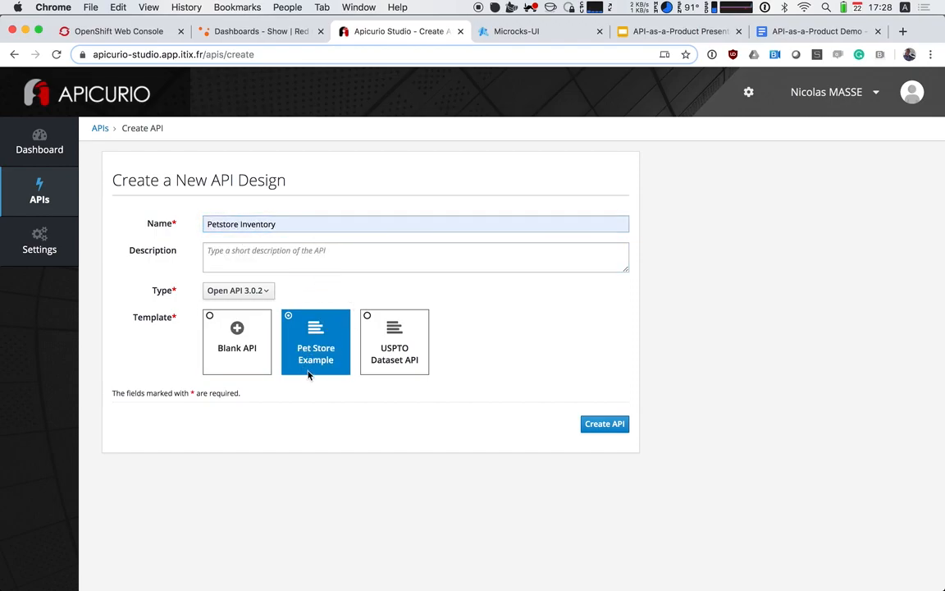
pyautogui.click(624, 432)
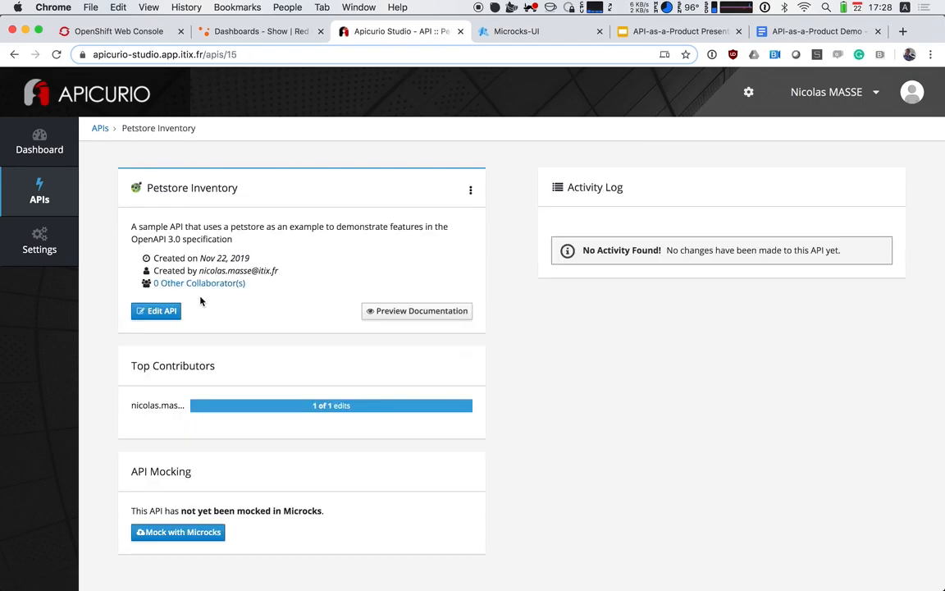
# Open the Petstore Inventory API for editing and delete the Post operation from the /pets path
pyautogui.click(174, 316)
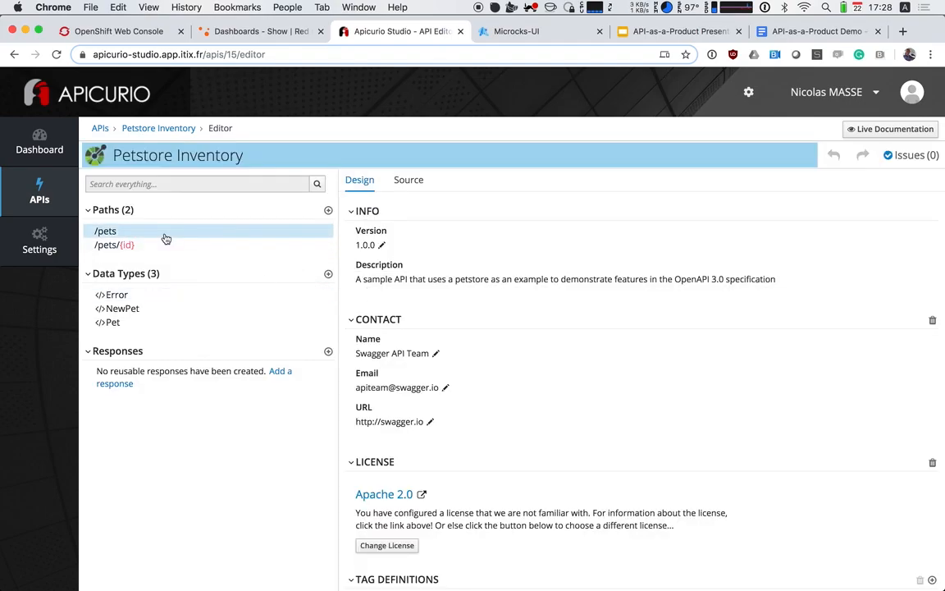
pyautogui.click(165, 237)
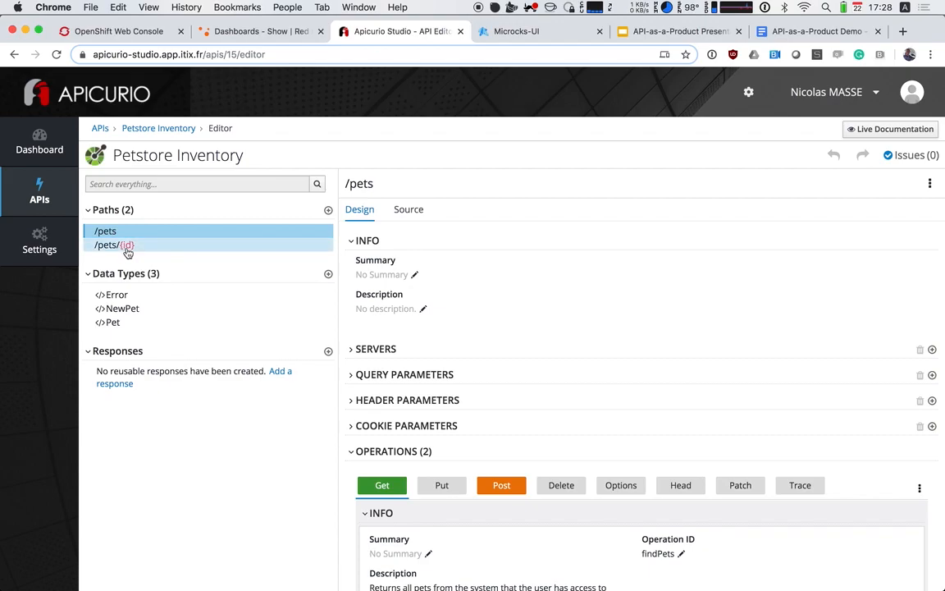
pyautogui.scroll(-2, 511, 515)
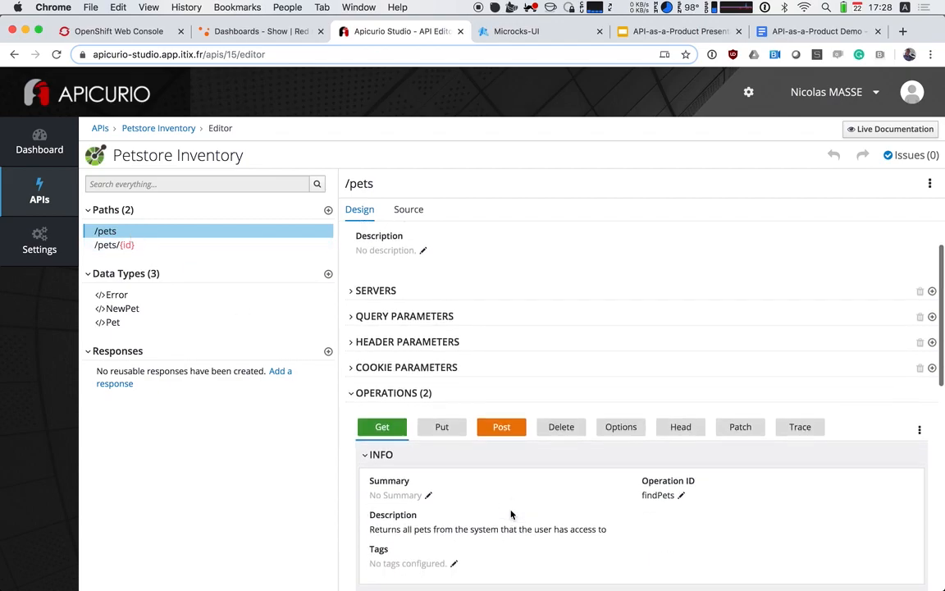
pyautogui.scroll(-2, 510, 515)
pyautogui.scroll(-1, 510, 515)
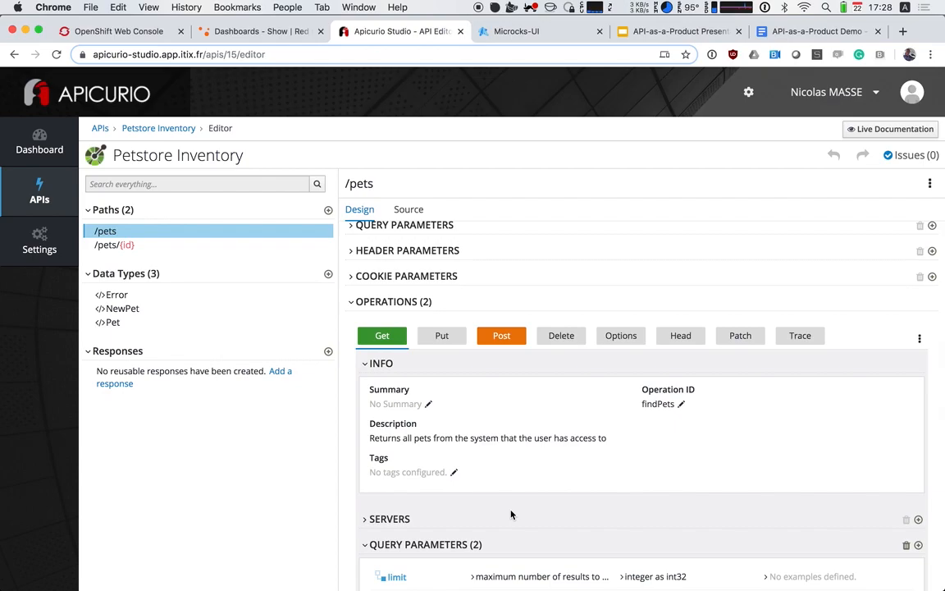
pyautogui.click(507, 333)
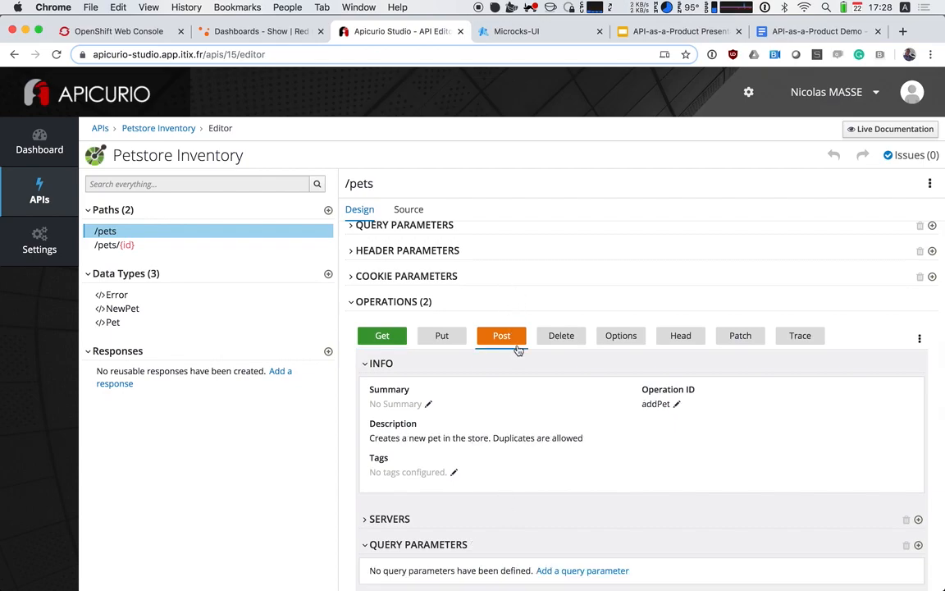
pyautogui.click(919, 338)
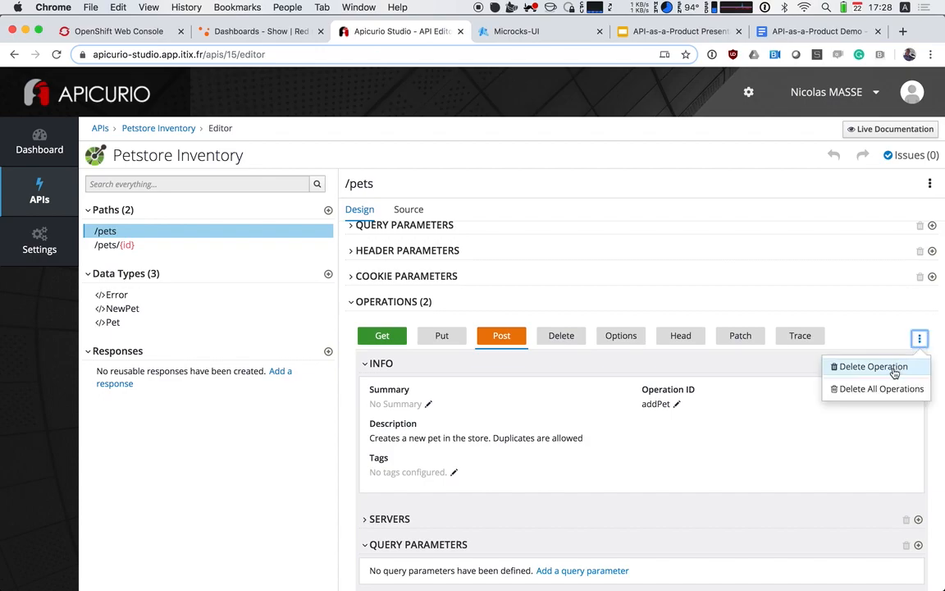
pyautogui.click(895, 373)
# Delete the Delete operation from the /pets/{id} path
pyautogui.scroll(2, 400, 362)
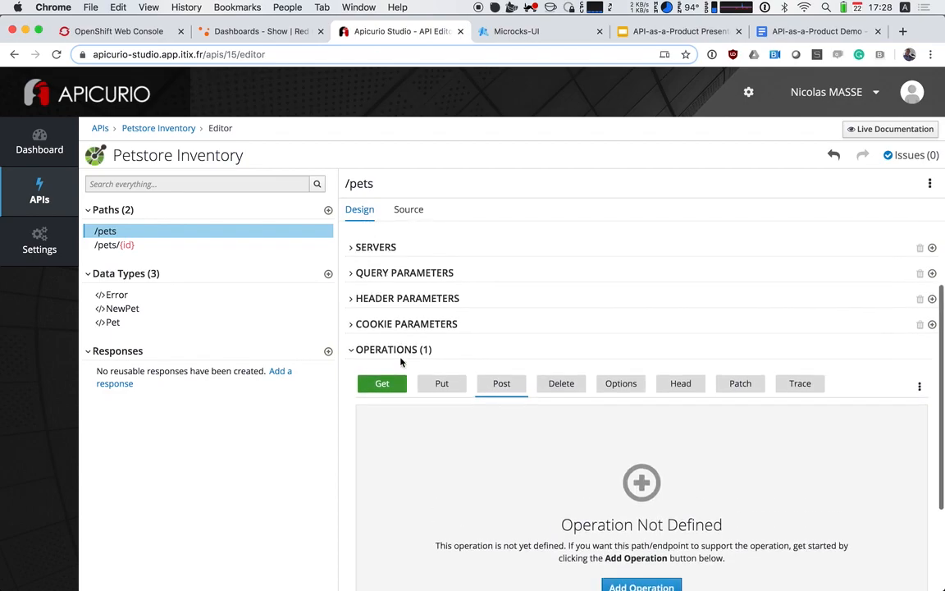
pyautogui.click(177, 244)
pyautogui.scroll(-1, 582, 466)
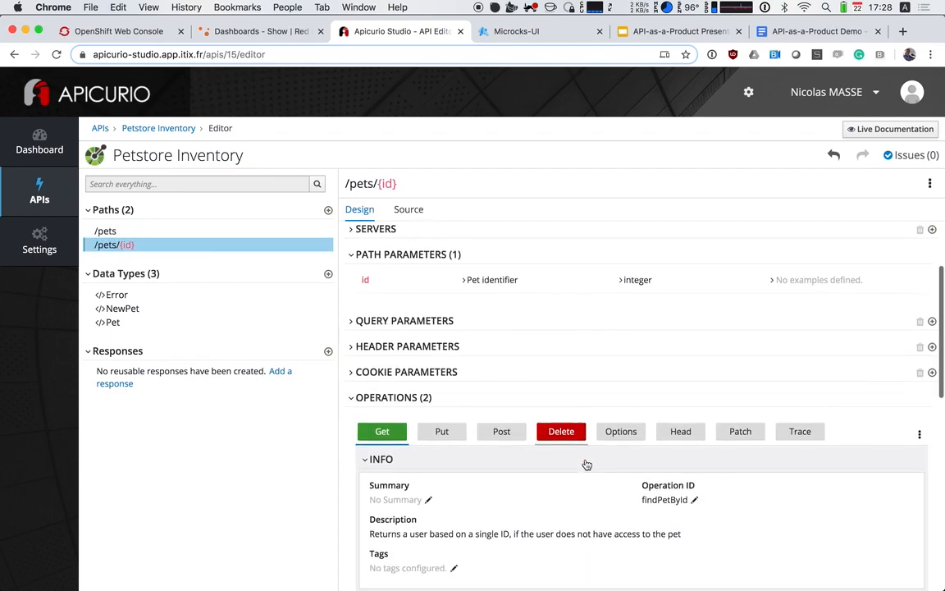
pyautogui.click(563, 410)
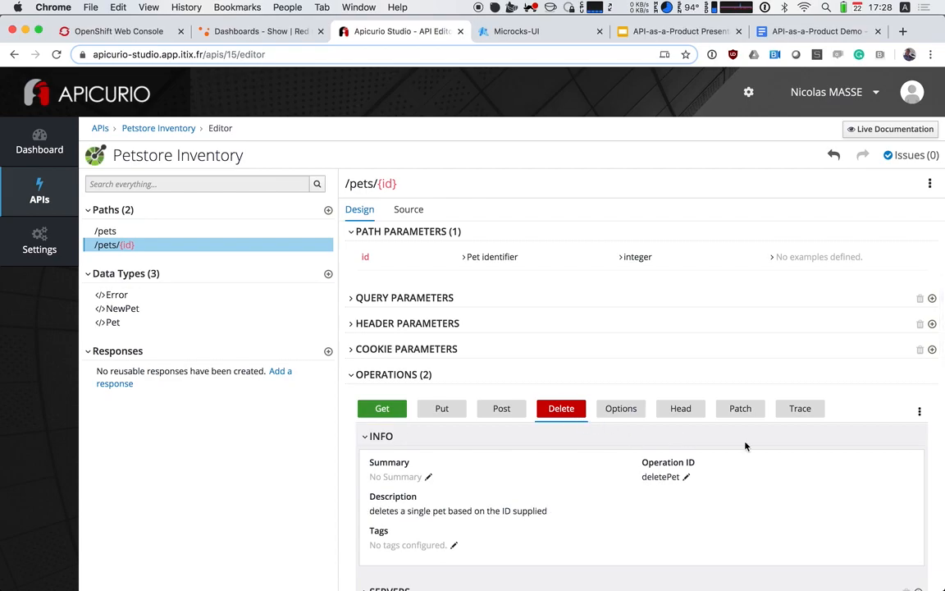
pyautogui.click(920, 413)
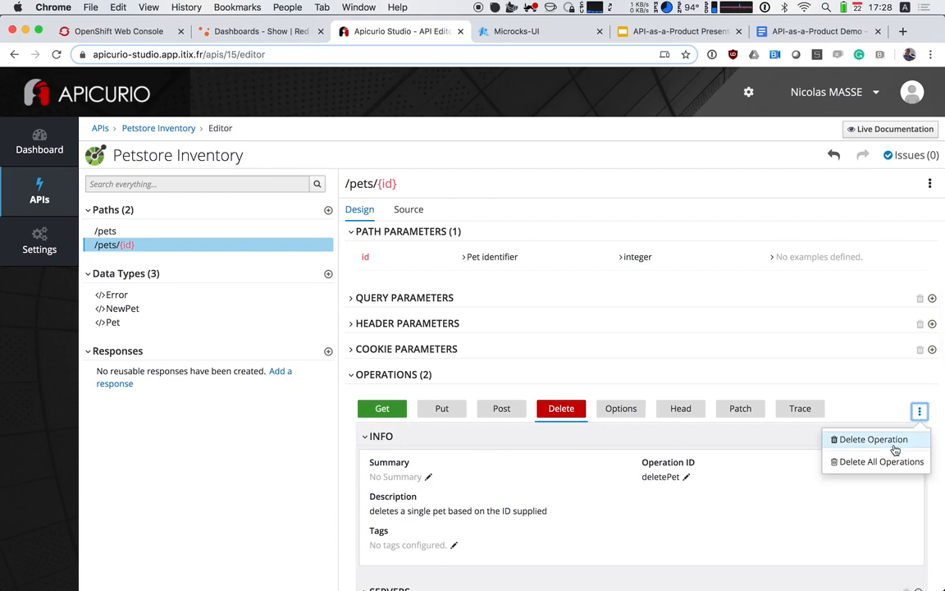
pyautogui.click(896, 447)
# Review the remaining Get operations of the /pets/{id} and /pets paths and the general information of the Petstore Inventory API
pyautogui.scroll(-2, 588, 429)
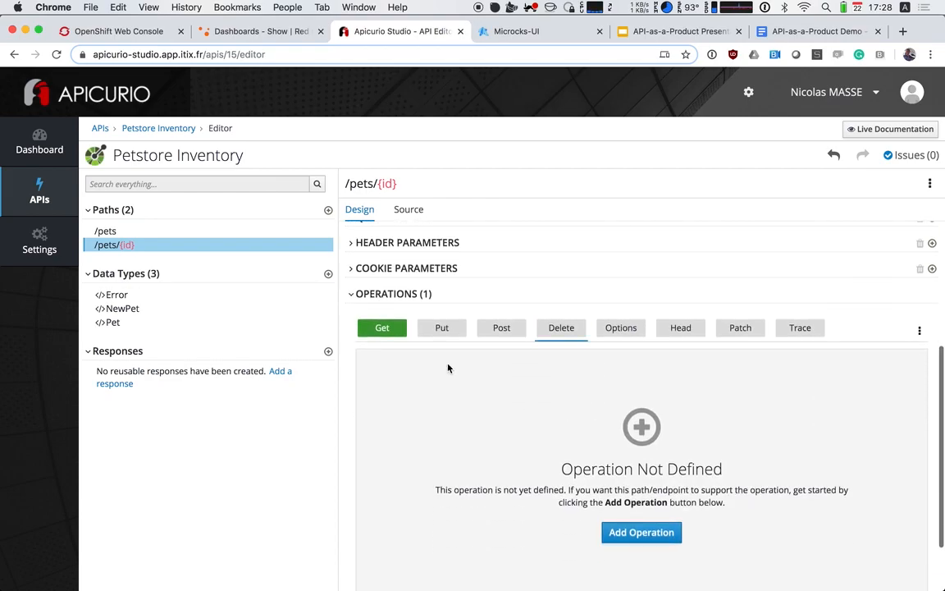
pyautogui.click(388, 329)
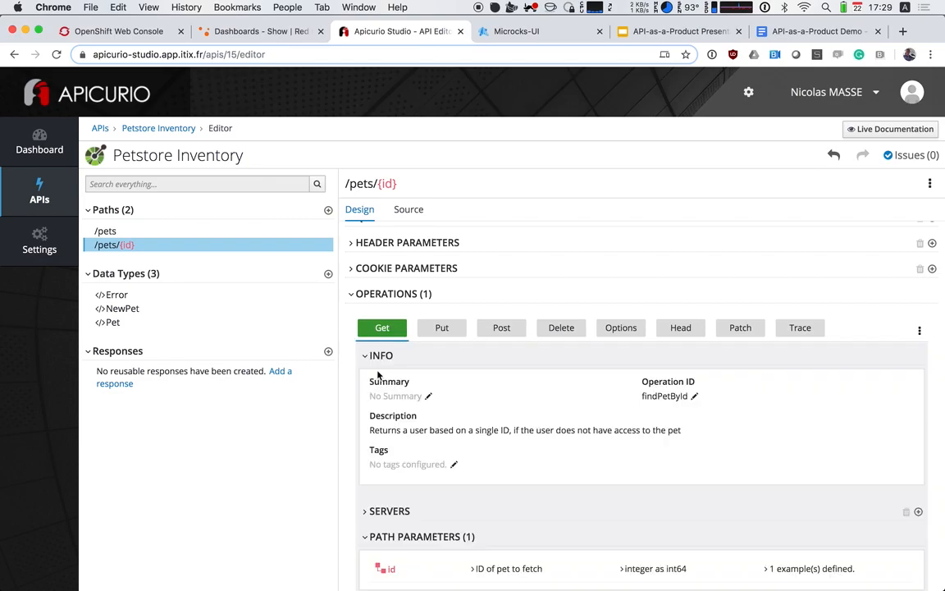
pyautogui.click(140, 232)
pyautogui.scroll(-3, 394, 344)
pyautogui.scroll(-4, 389, 347)
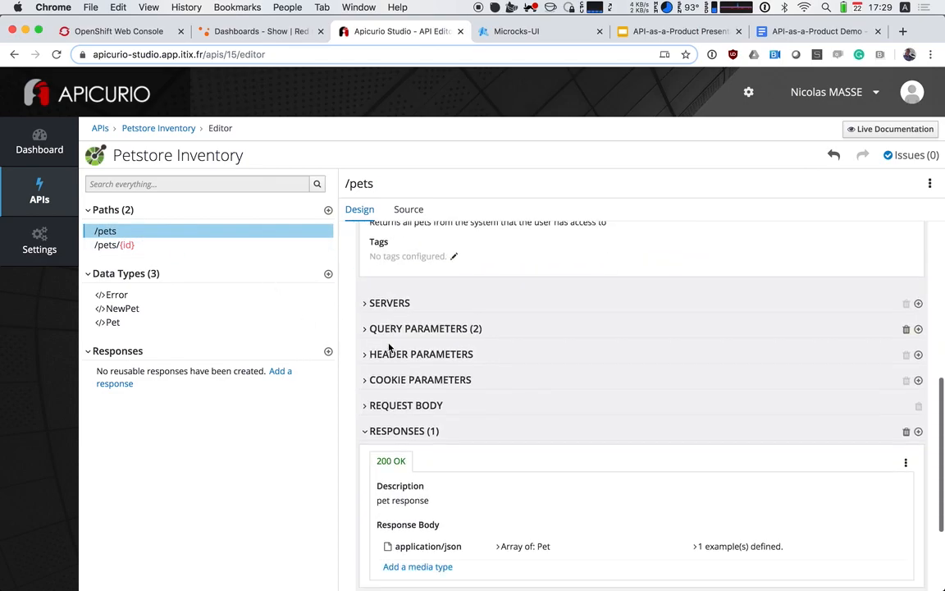
pyautogui.scroll(8, 389, 347)
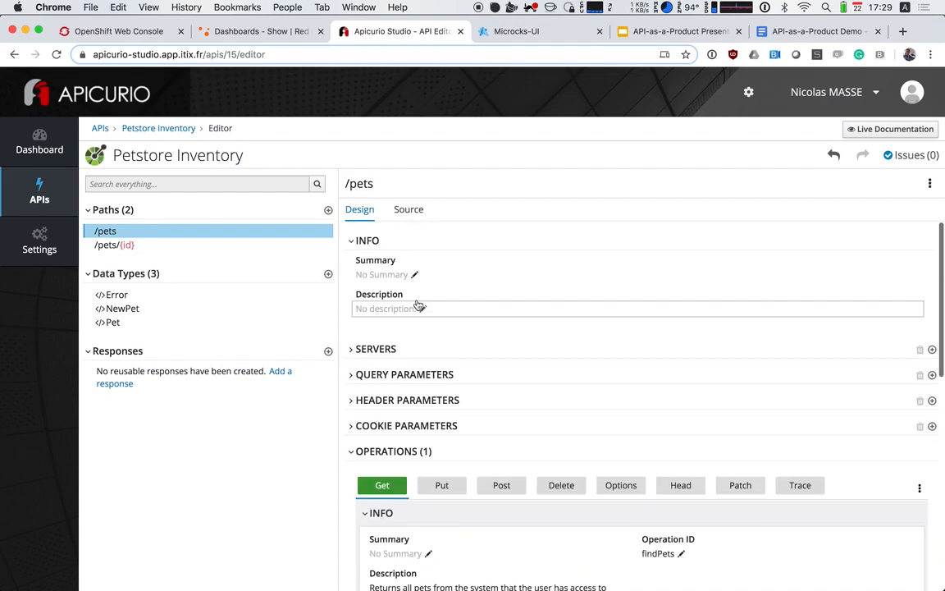
pyautogui.scroll(-1, 392, 537)
pyautogui.scroll(-2, 392, 536)
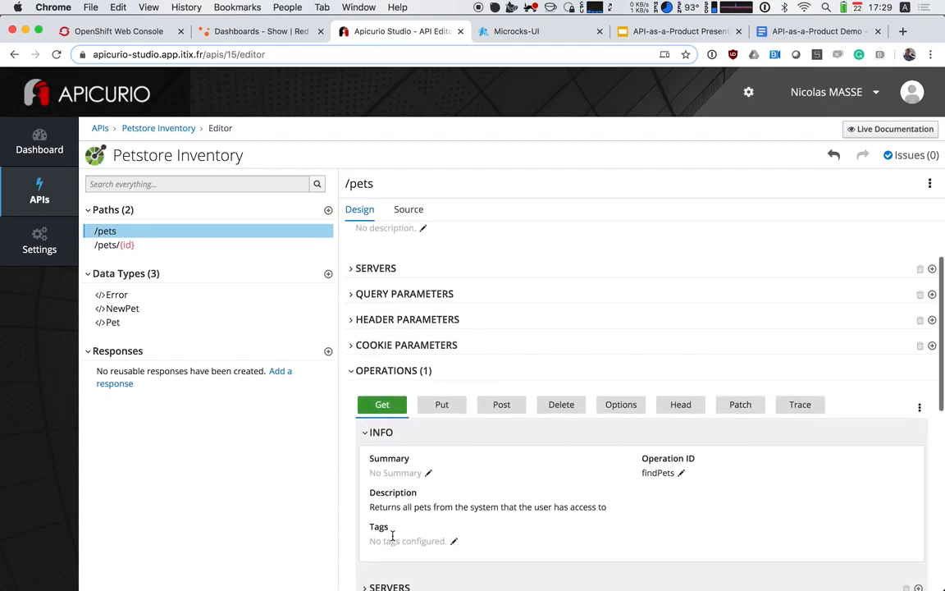
pyautogui.click(168, 245)
pyautogui.scroll(-5, 377, 448)
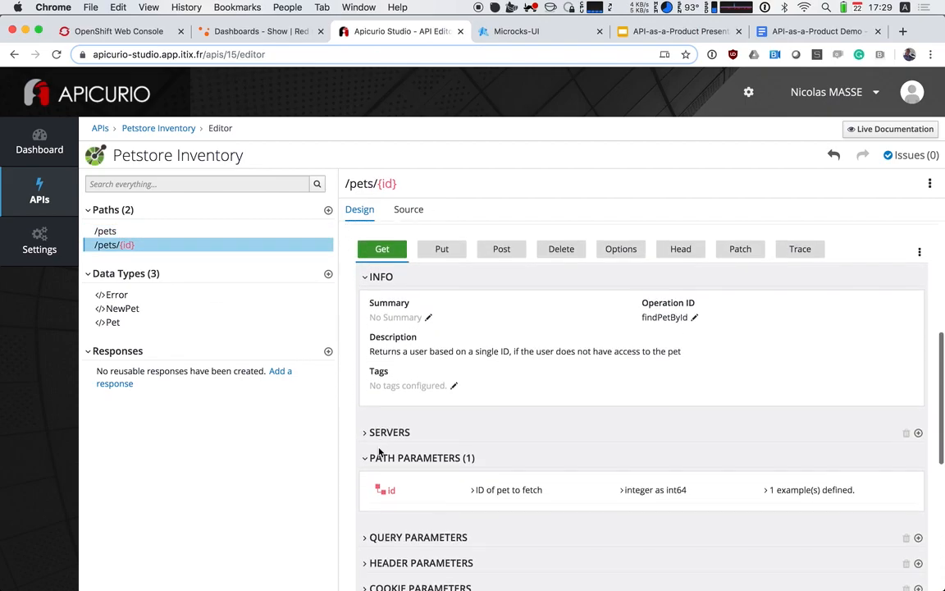
pyautogui.scroll(6, 379, 452)
pyautogui.scroll(1, 380, 453)
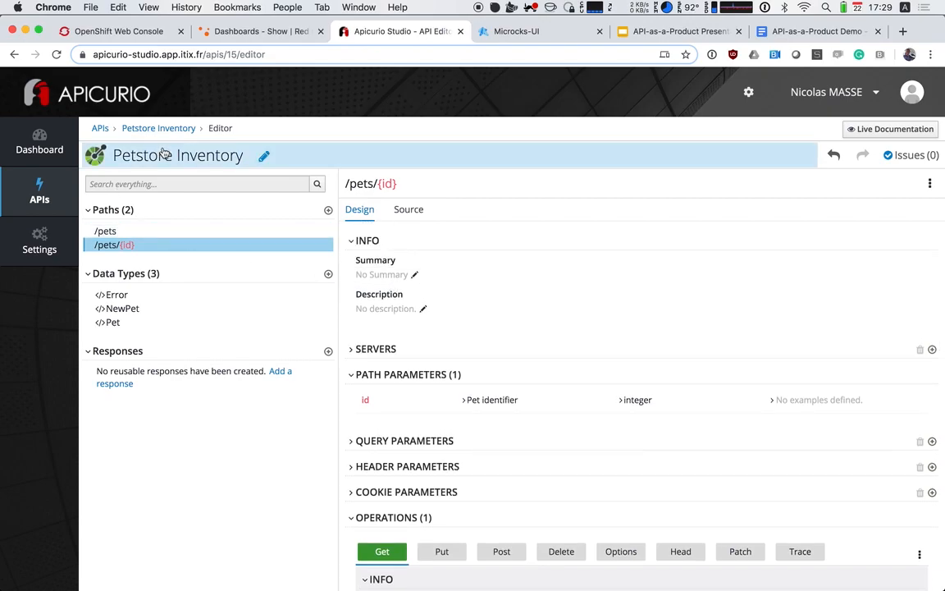
pyautogui.click(131, 156)
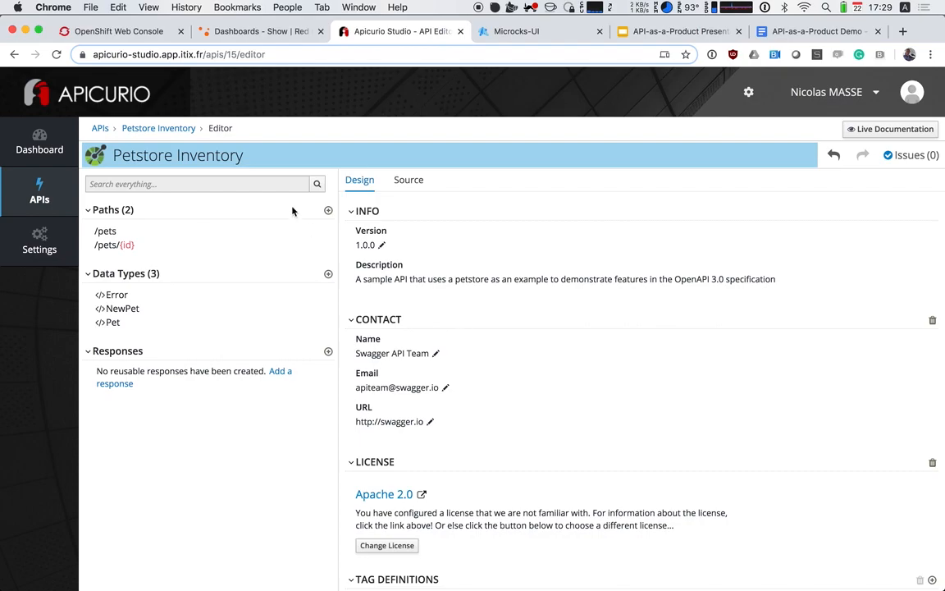
# Create a second API design named "Petstore Cart" from the Blank API template and open it for editing
pyautogui.click(173, 129)
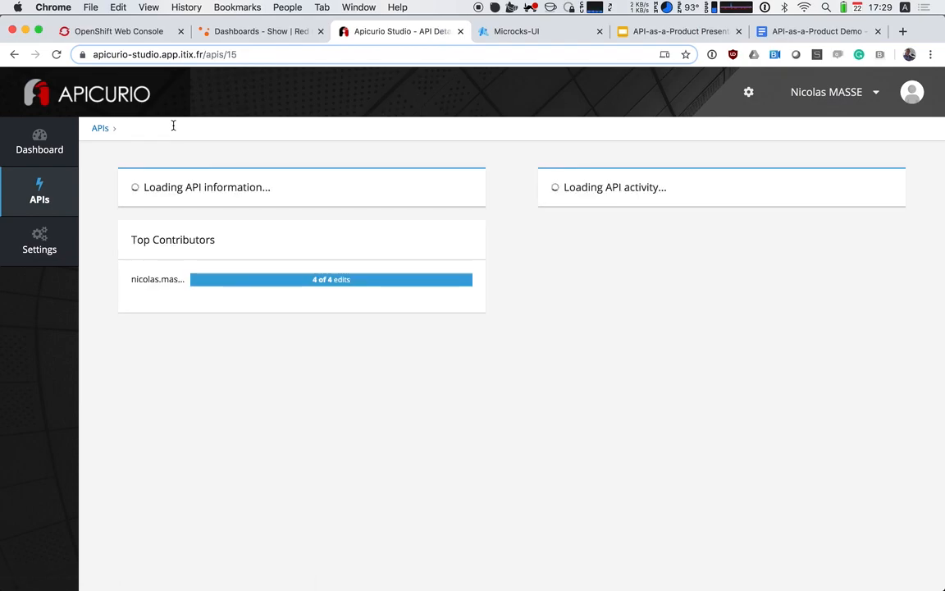
pyautogui.click(100, 128)
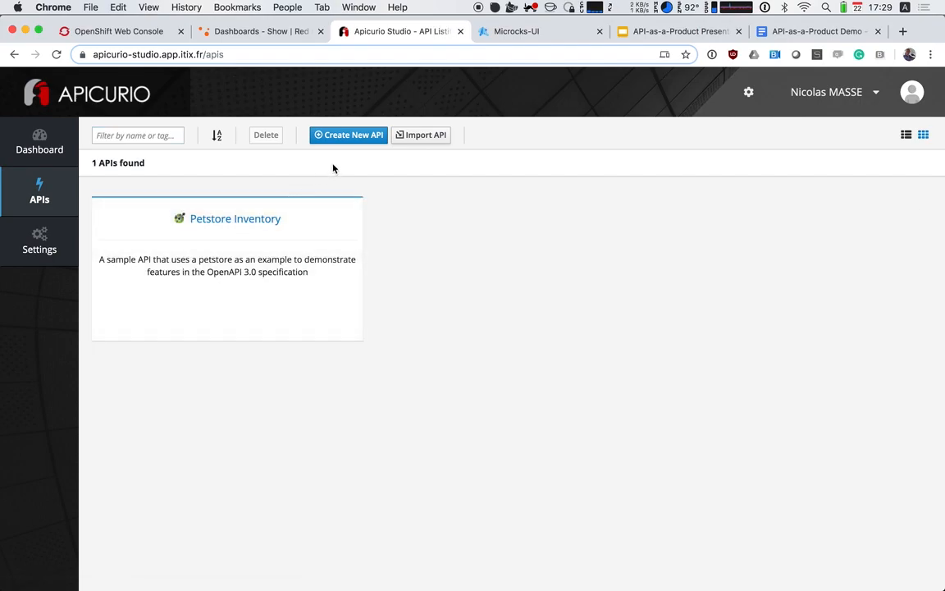
pyautogui.click(350, 137)
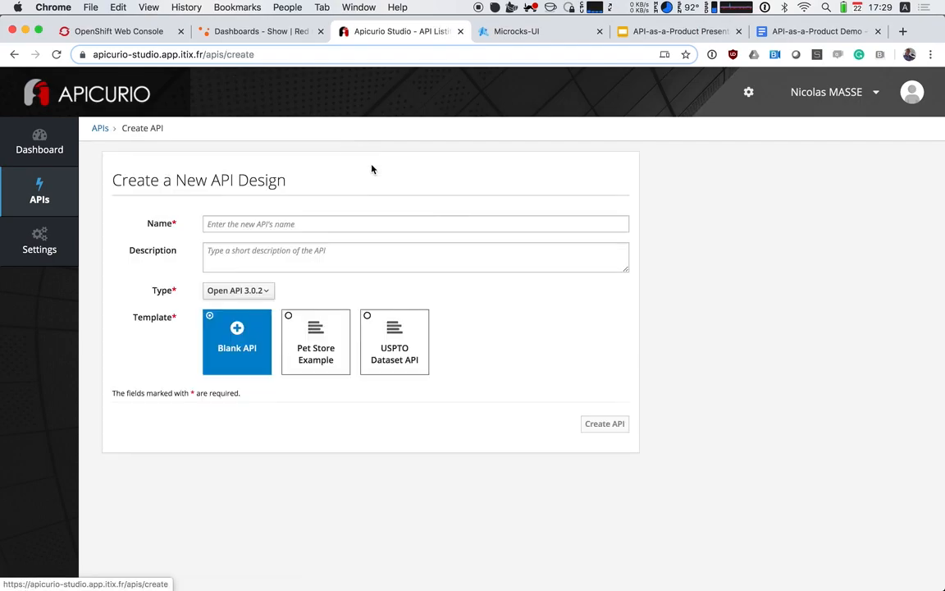
pyautogui.click(292, 229)
pyautogui.write('P')
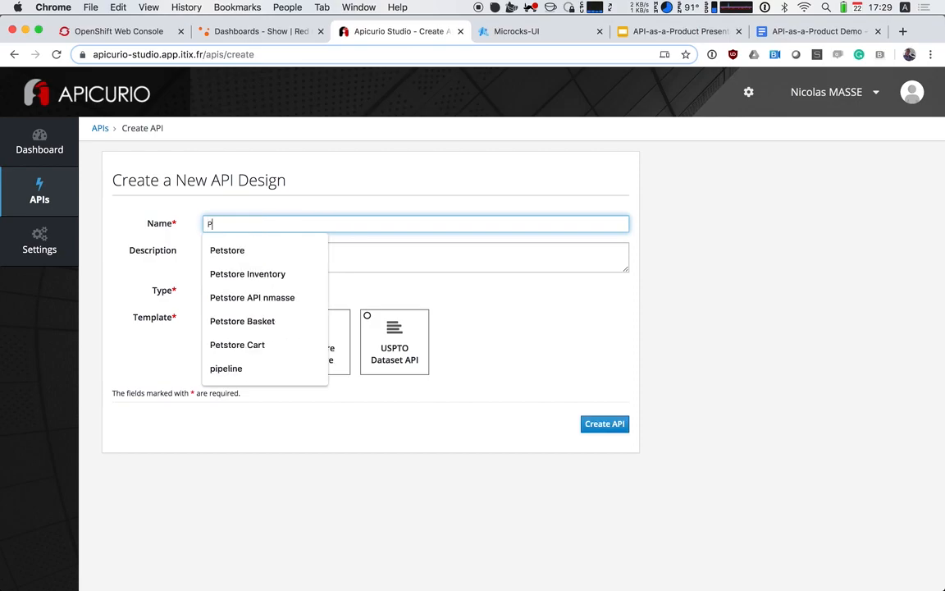
pyautogui.write('etstore')
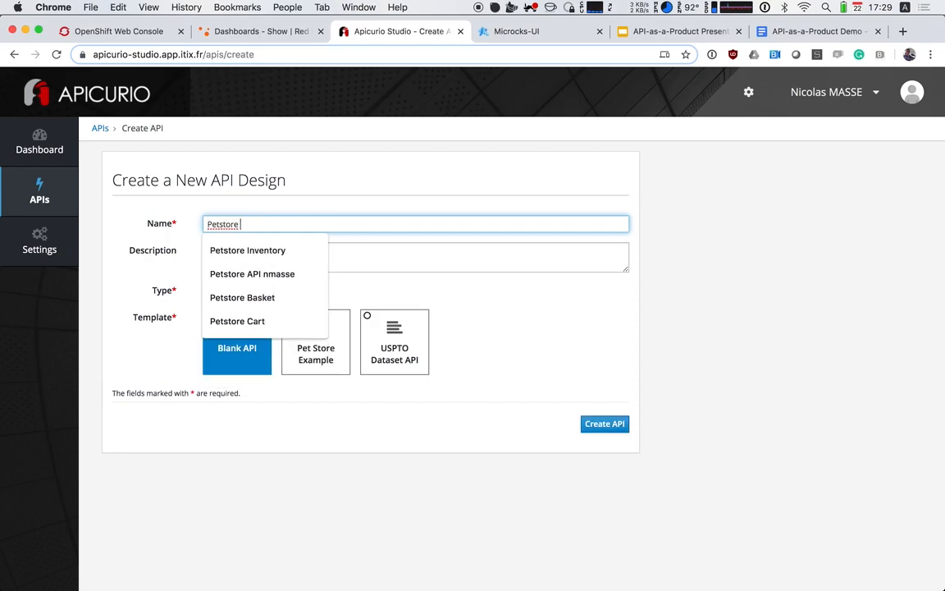
pyautogui.press('Down')
pyautogui.press('Down')
pyautogui.press('Up')
pyautogui.press('Up')
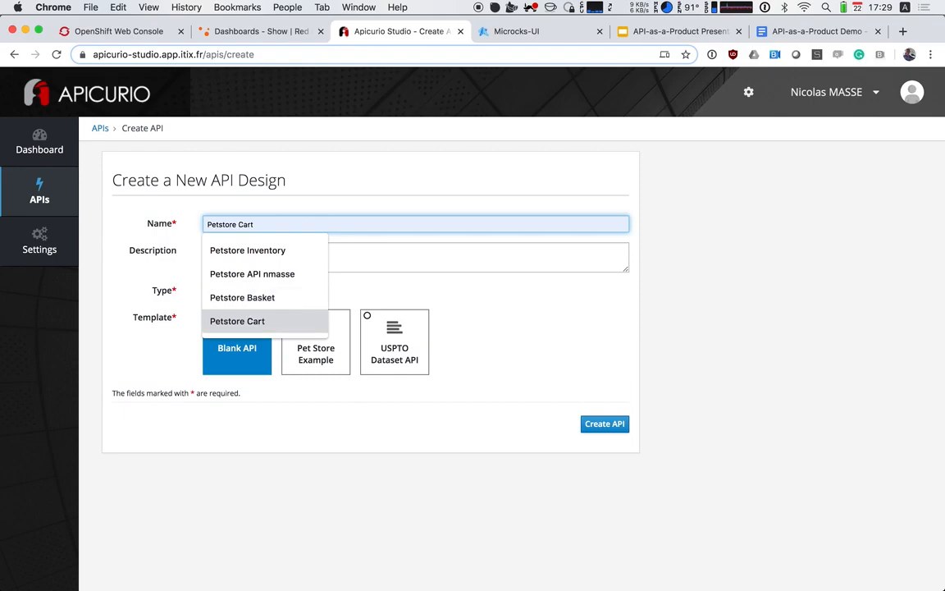
pyautogui.click(262, 322)
pyautogui.click(365, 289)
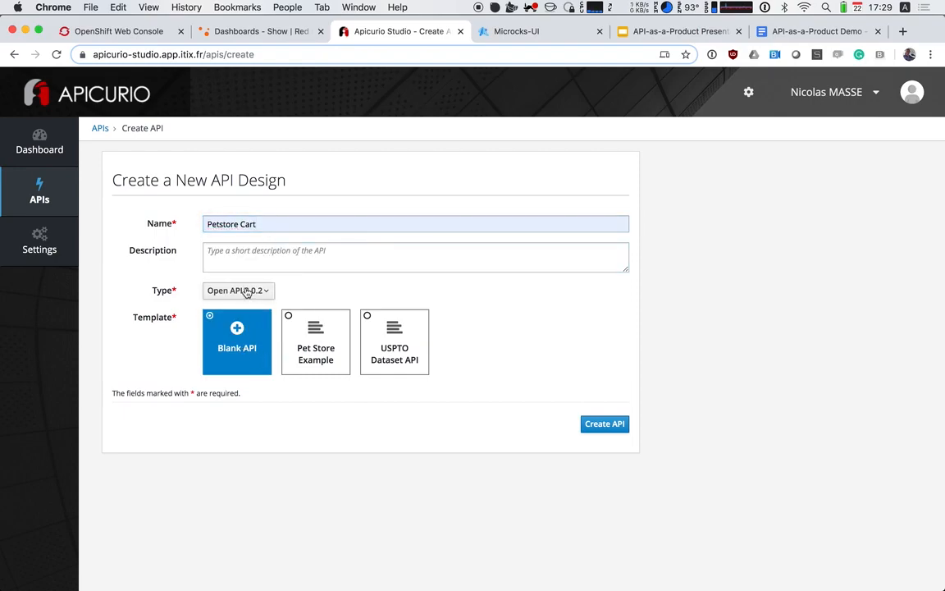
pyautogui.click(603, 424)
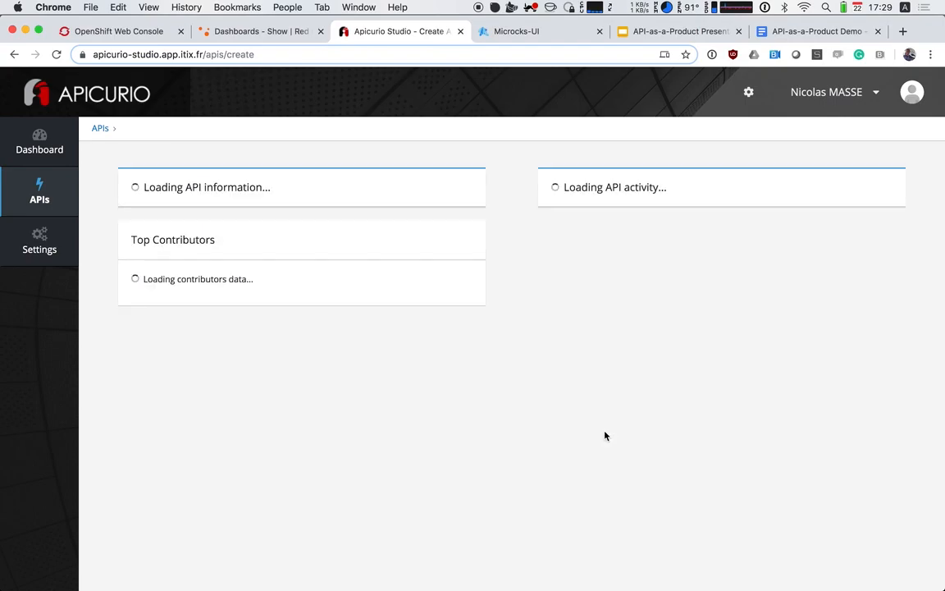
pyautogui.click(172, 313)
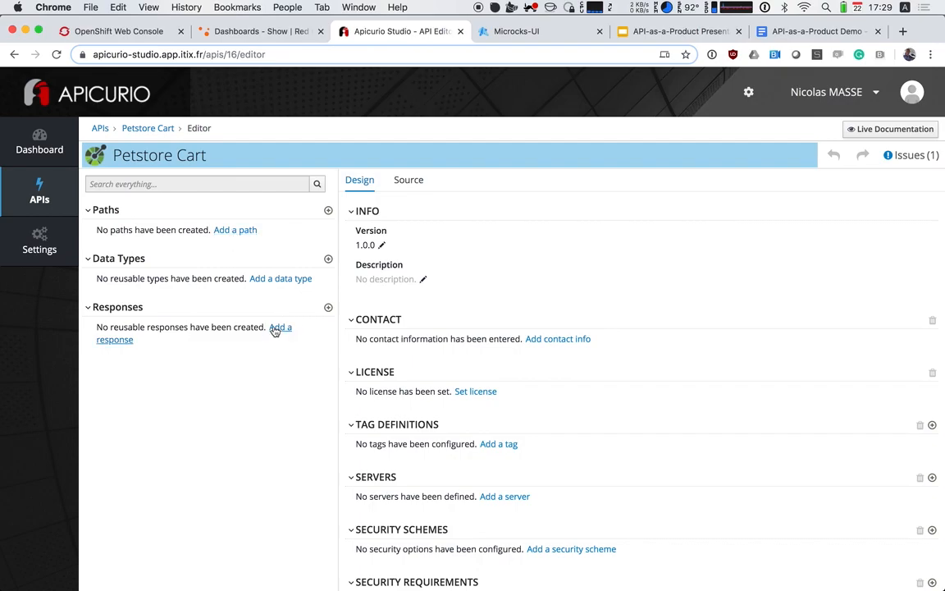
# Start defining a new data type named "Cart" in the Petstore Cart API
pyautogui.click(298, 278)
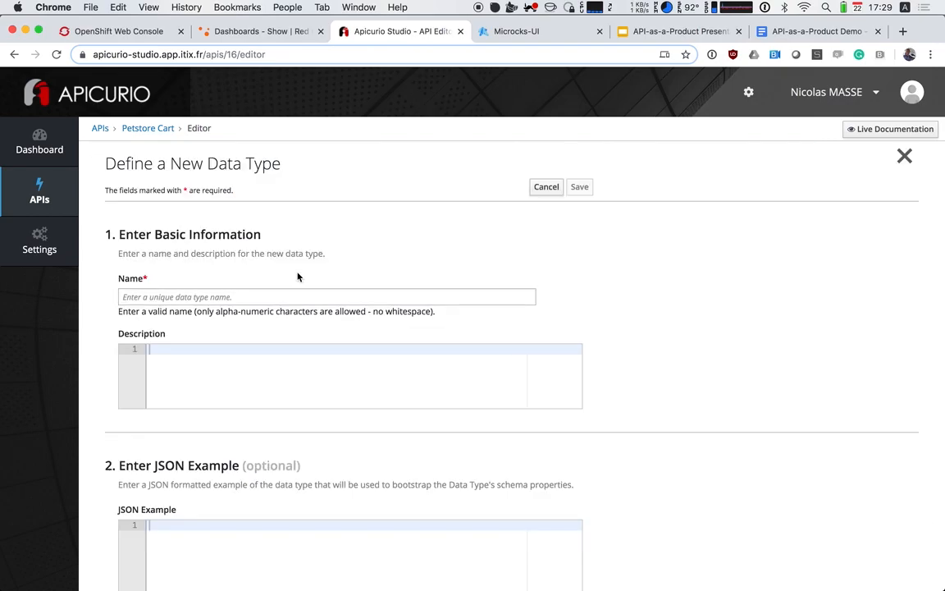
pyautogui.click(211, 295)
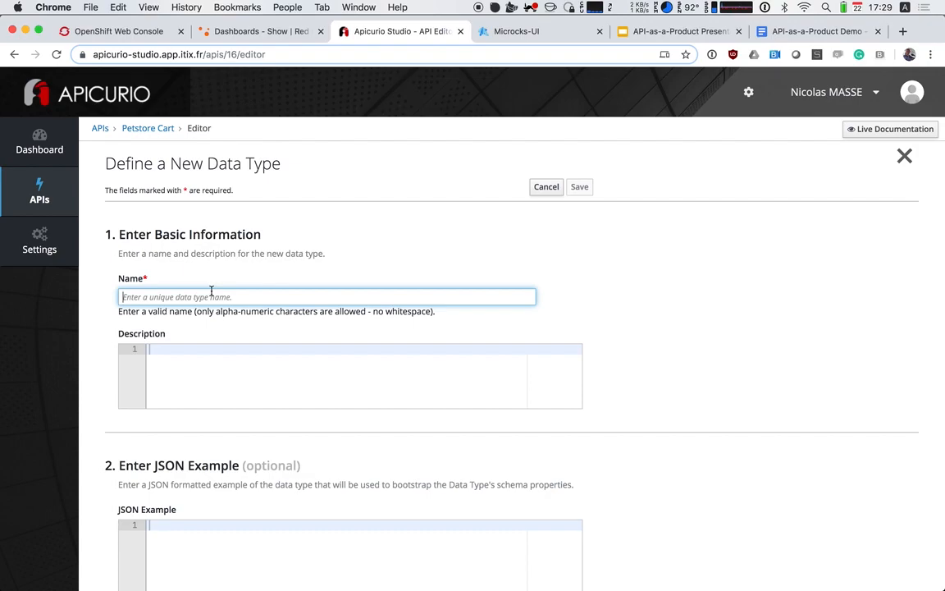
pyautogui.write('C')
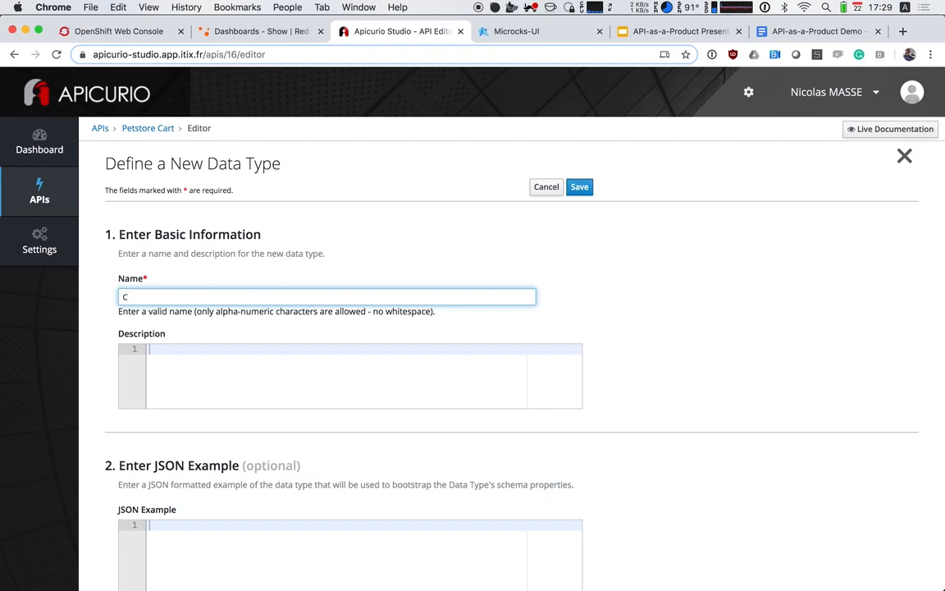
pyautogui.press('Tab')
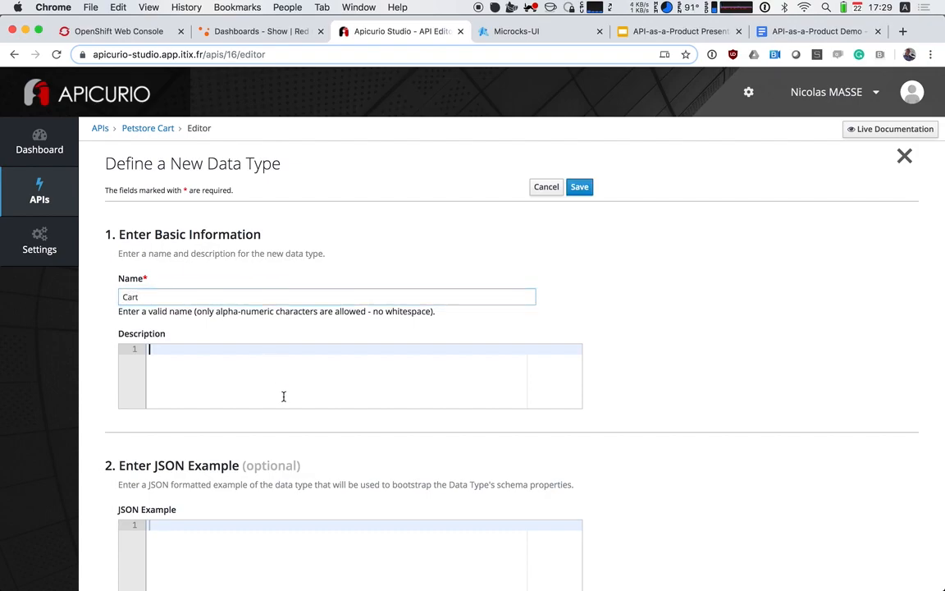
# Begin the Cart data type's JSON example as an object with the property "id" set to 1
pyautogui.scroll(-3, 282, 395)
pyautogui.click(253, 426)
pyautogui.write('{')
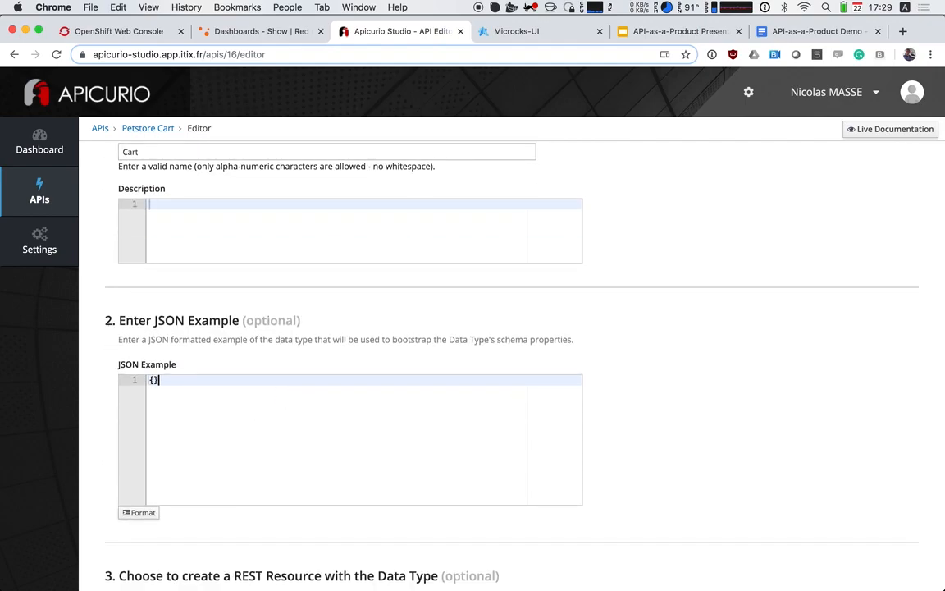
pyautogui.press('Return')
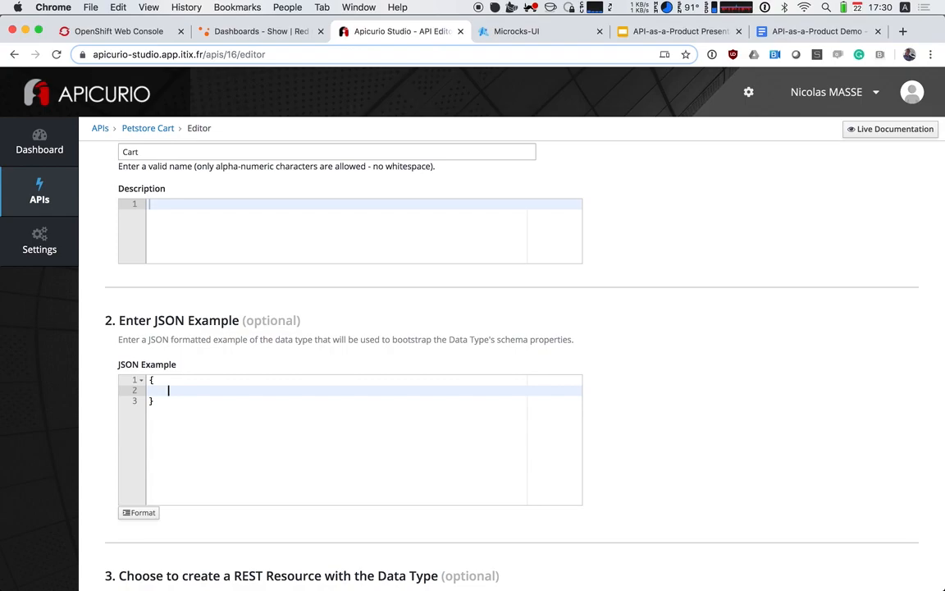
pyautogui.write('"id": 1')
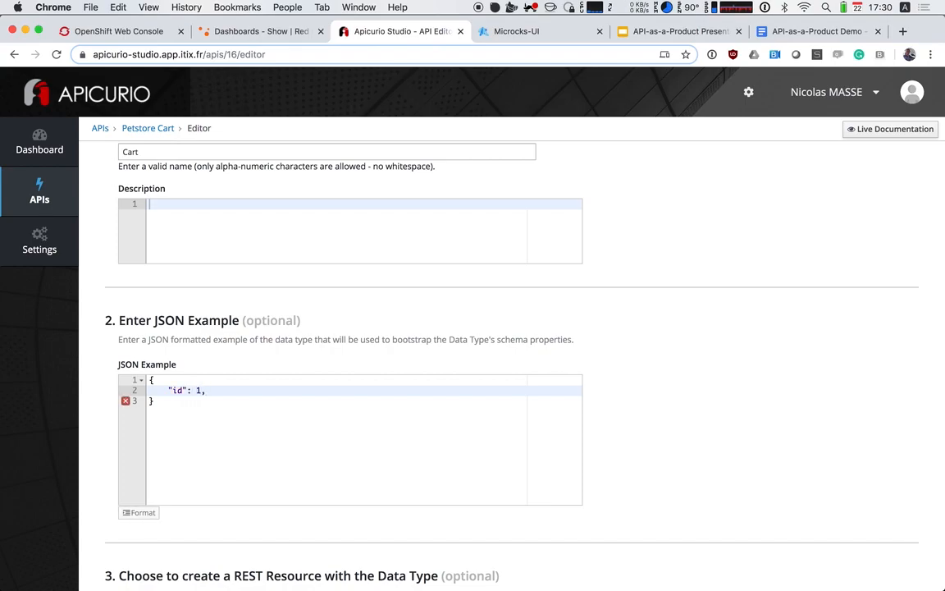
pyautogui.write(',')
# Add an "owner" property to the JSON example, with a sample first name as its string value
pyautogui.press('Return')
pyautogui.write('"owner": "john",')
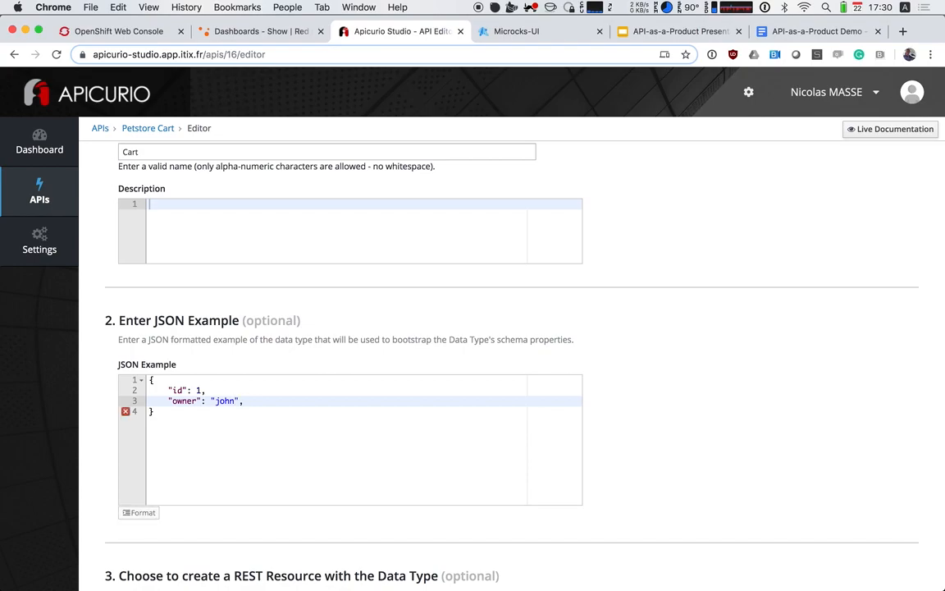
# Add a "status" property with the value "pending" to the JSON example
pyautogui.press('Return')
pyautogui.write('"status": ""pending')
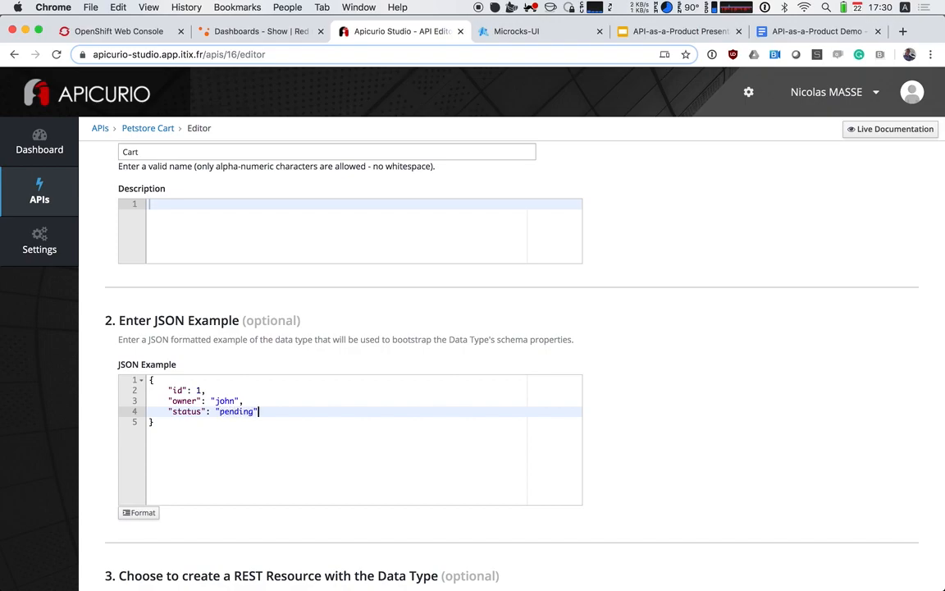
pyautogui.write(',')
# Add an "items" array to the JSON example, containing the single number 1 on its own line
pyautogui.press('Return')
pyautogui.write('"')
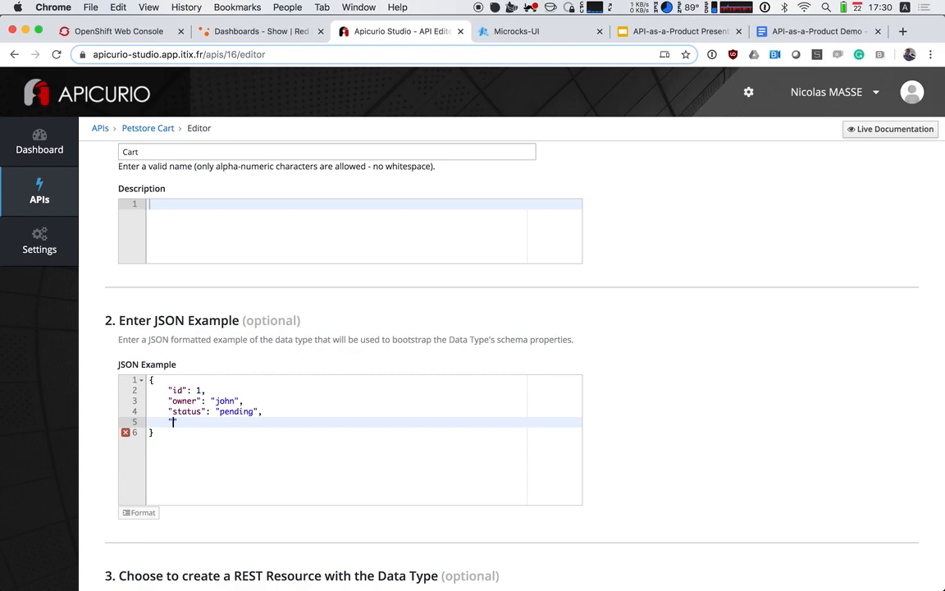
pyautogui.write('items": [')
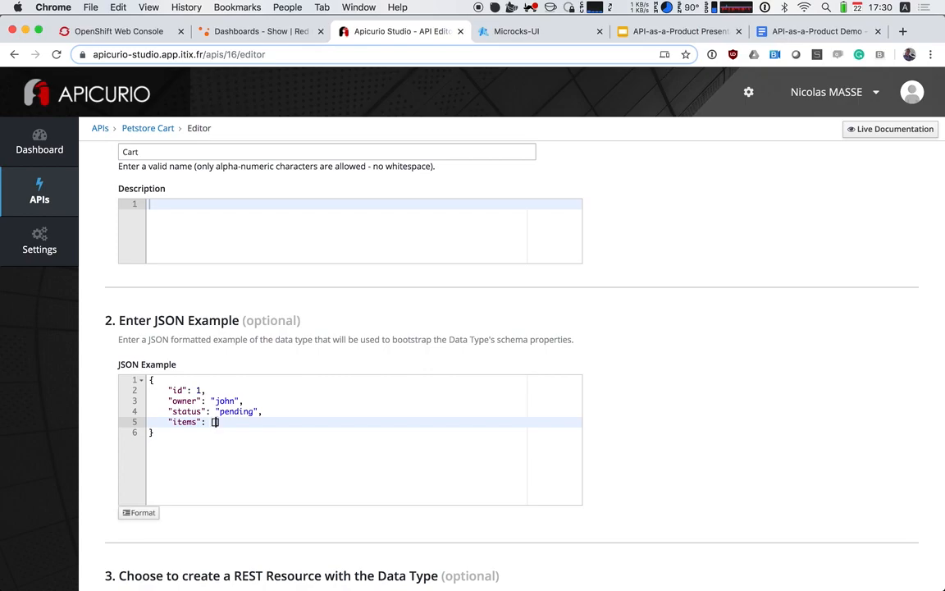
pyautogui.press('Return')
pyautogui.press('BackSpace')
pyautogui.press('Left')
pyautogui.press('Left')
pyautogui.press('Return')
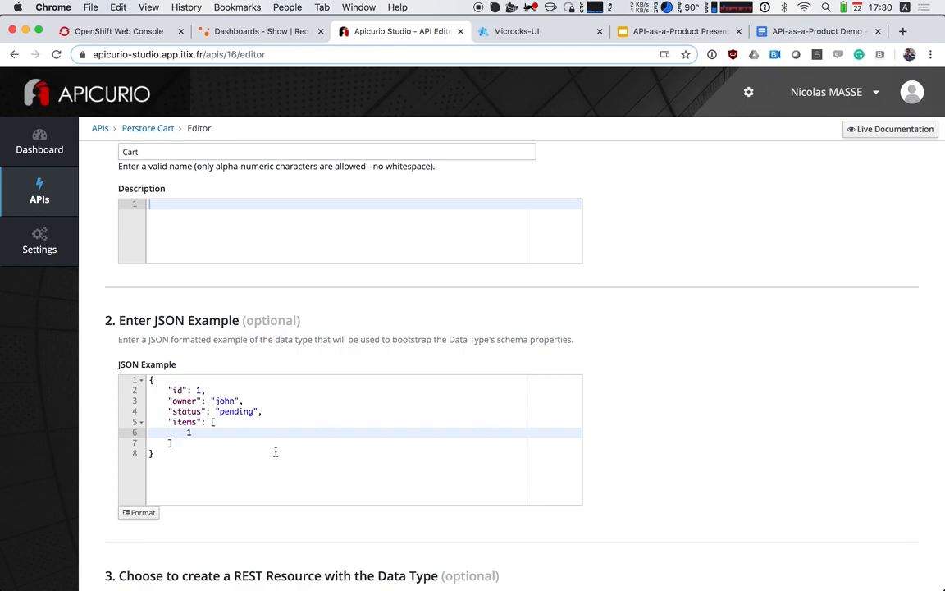
pyautogui.click(211, 456)
pyautogui.click(204, 431)
# Save the Cart data type with the No Resource option
pyautogui.scroll(-3, 194, 428)
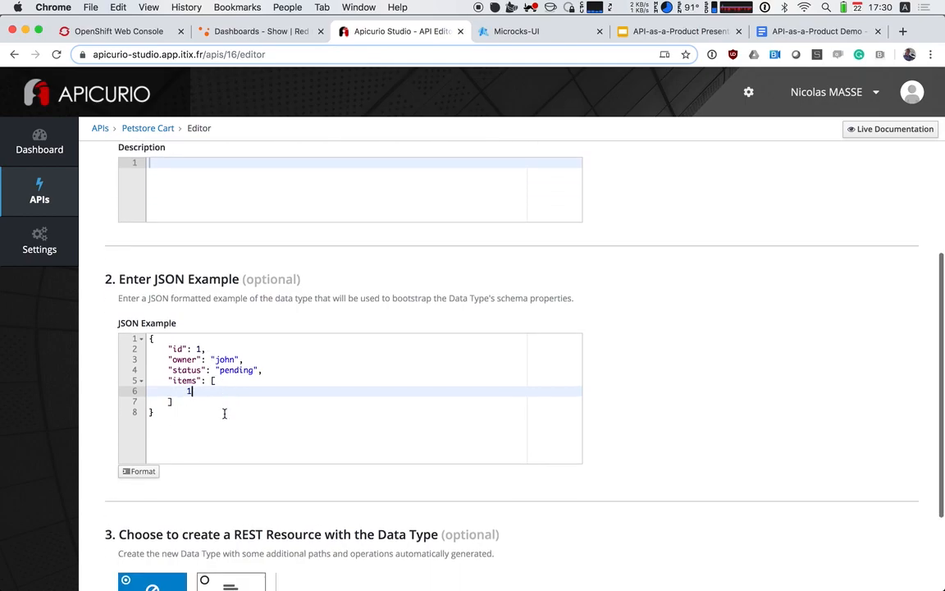
pyautogui.scroll(-2, 213, 435)
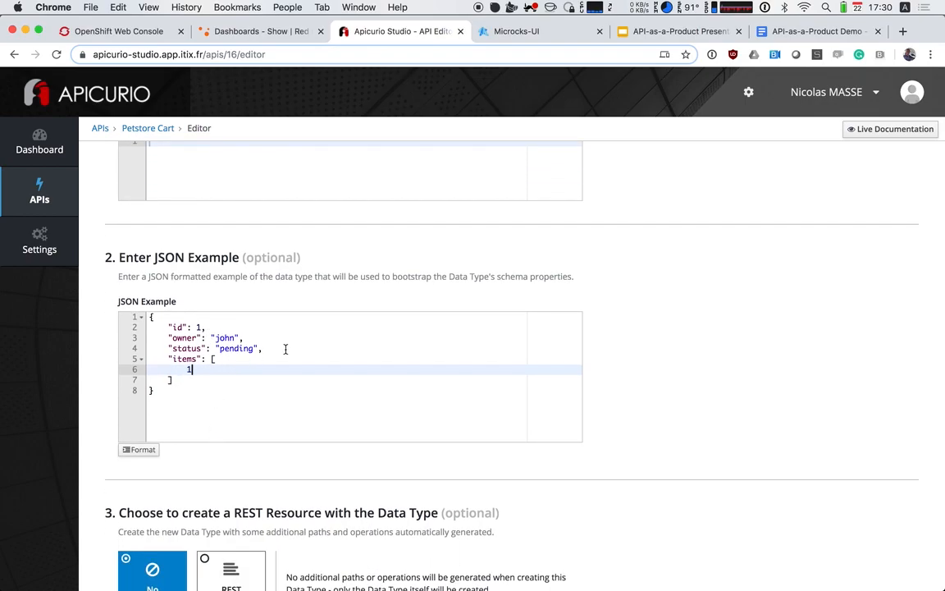
pyautogui.scroll(-5, 215, 411)
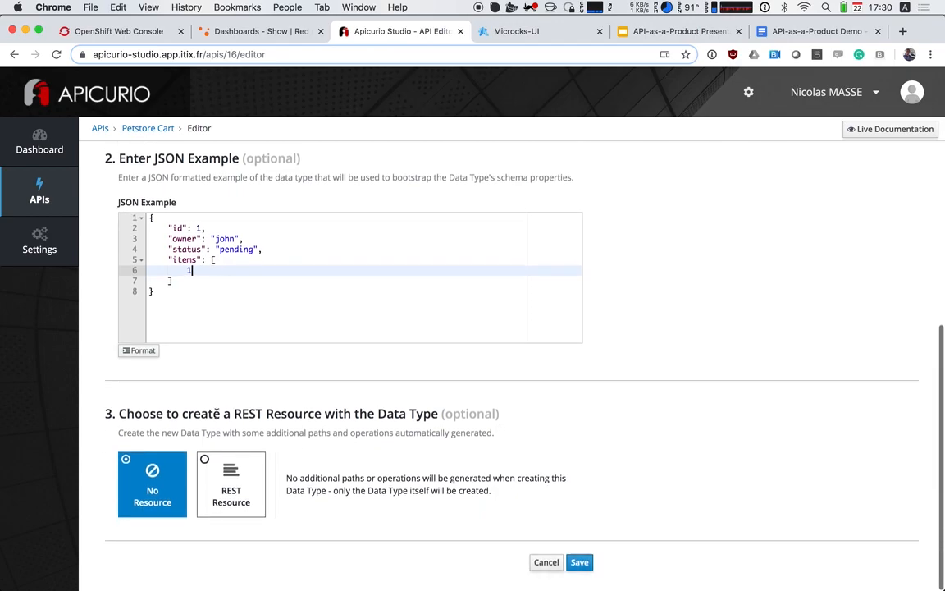
pyautogui.click(579, 563)
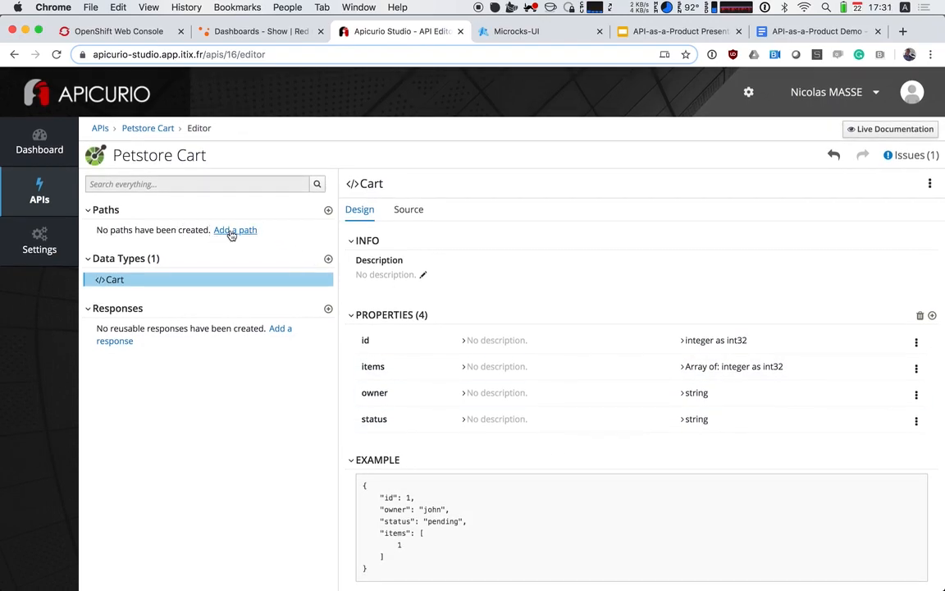
# Add the path /cart/new to the Petstore Cart API
pyautogui.click(231, 235)
pyautogui.click(407, 162)
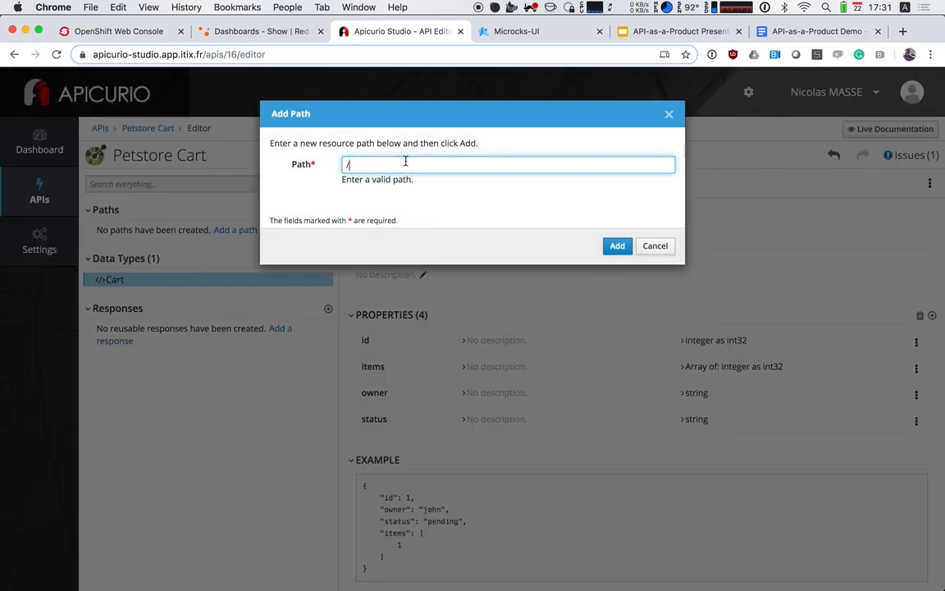
pyautogui.write('cart/')
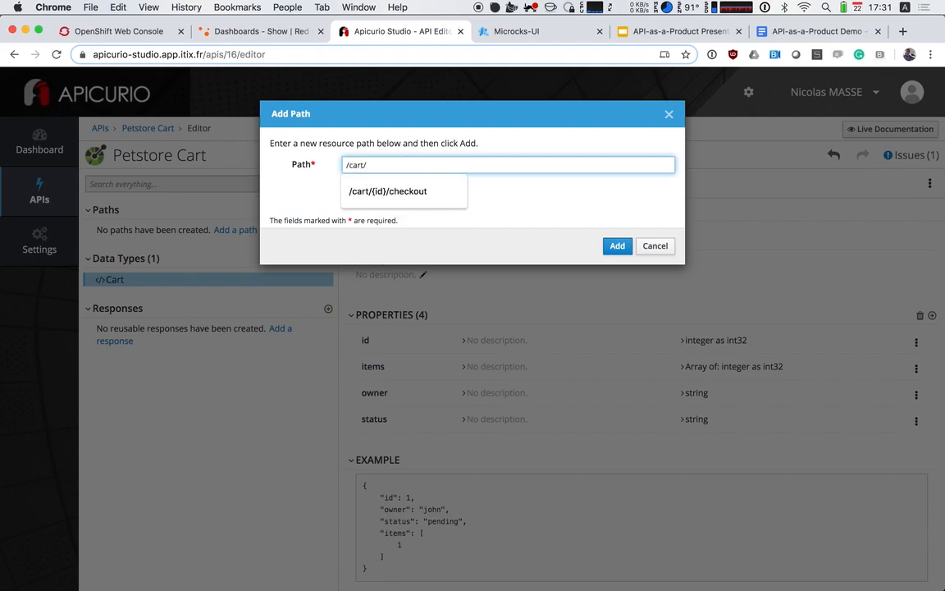
pyautogui.write('new')
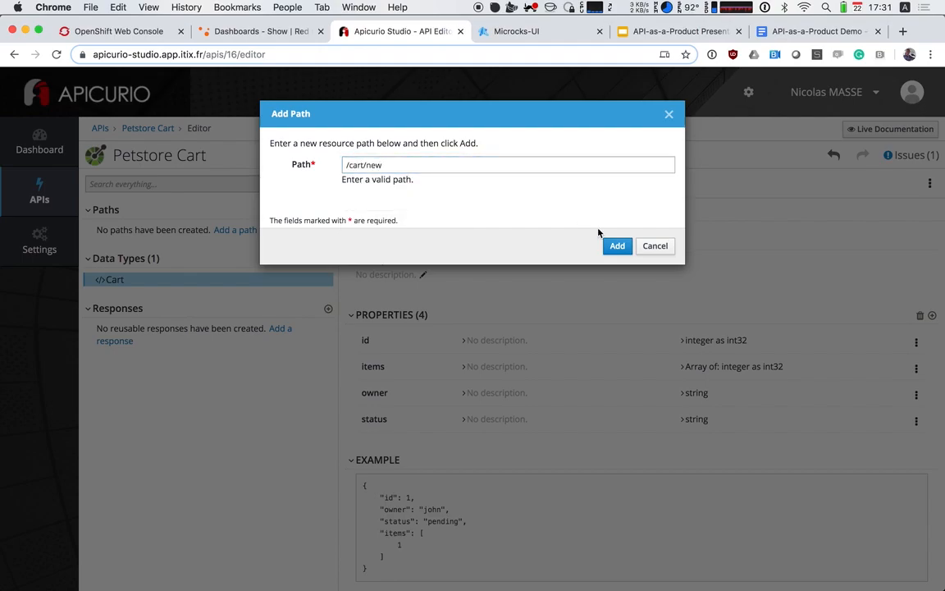
pyautogui.click(609, 247)
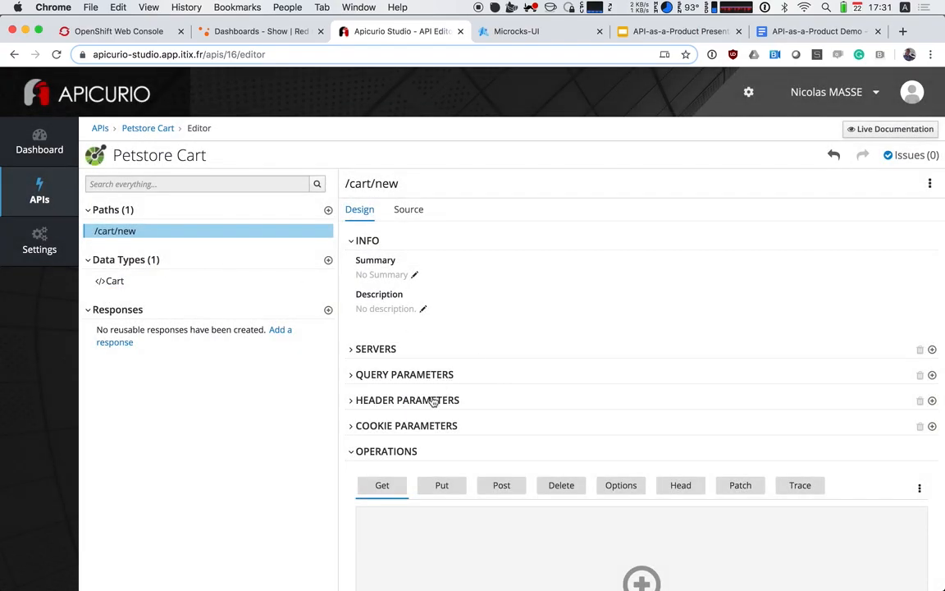
# Add a Post operation to the /cart/new path
pyautogui.scroll(-3, 433, 402)
pyautogui.click(502, 387)
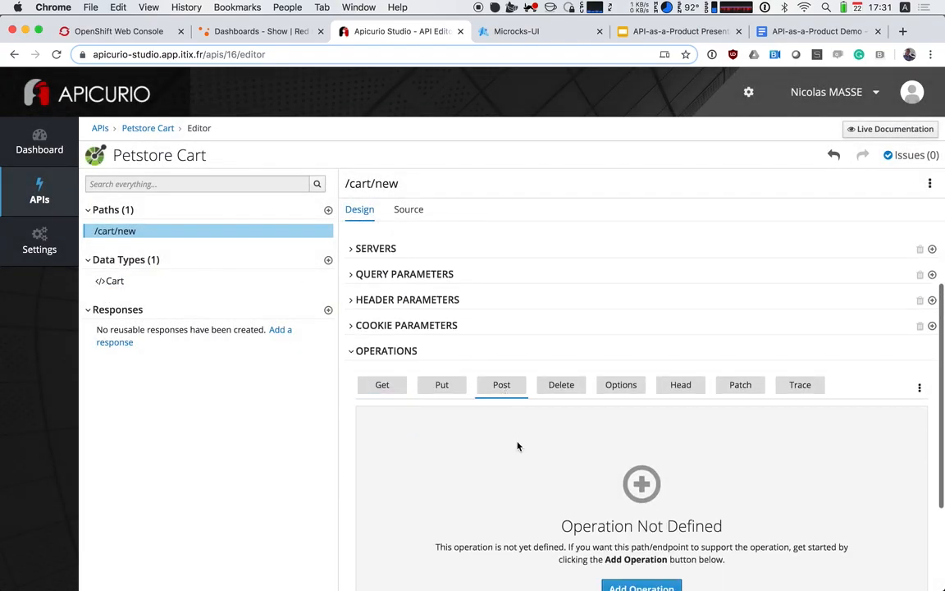
pyautogui.scroll(-4, 517, 444)
pyautogui.click(645, 462)
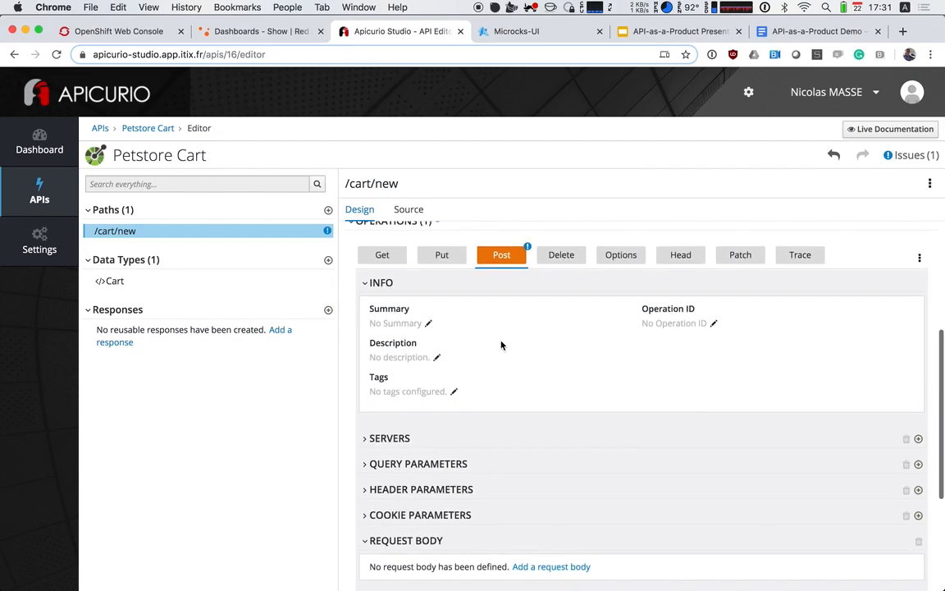
# Set the Post operation's summary to "Create a cart" and its operation ID to "createCart"
pyautogui.click(385, 325)
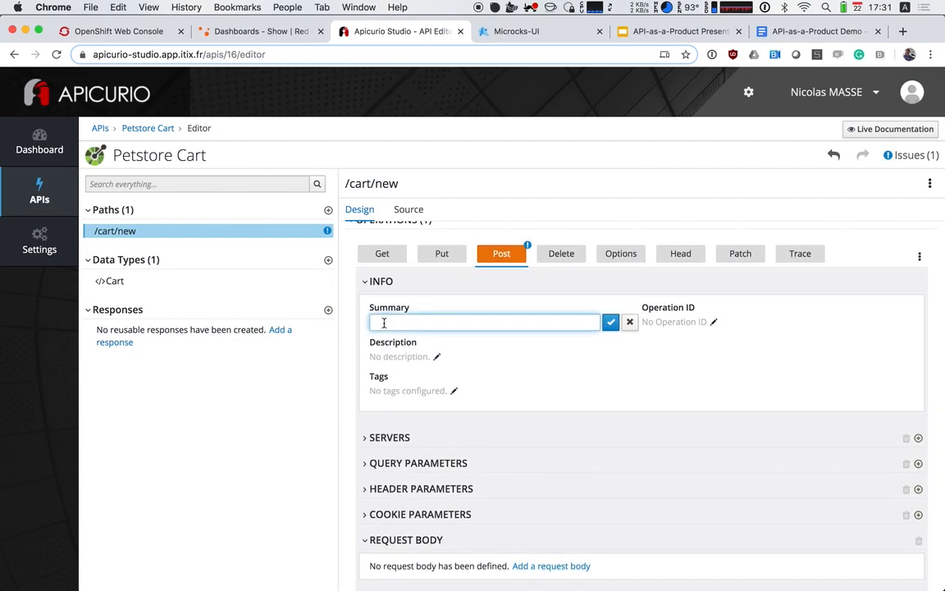
pyautogui.write('C')
pyautogui.press('Return')
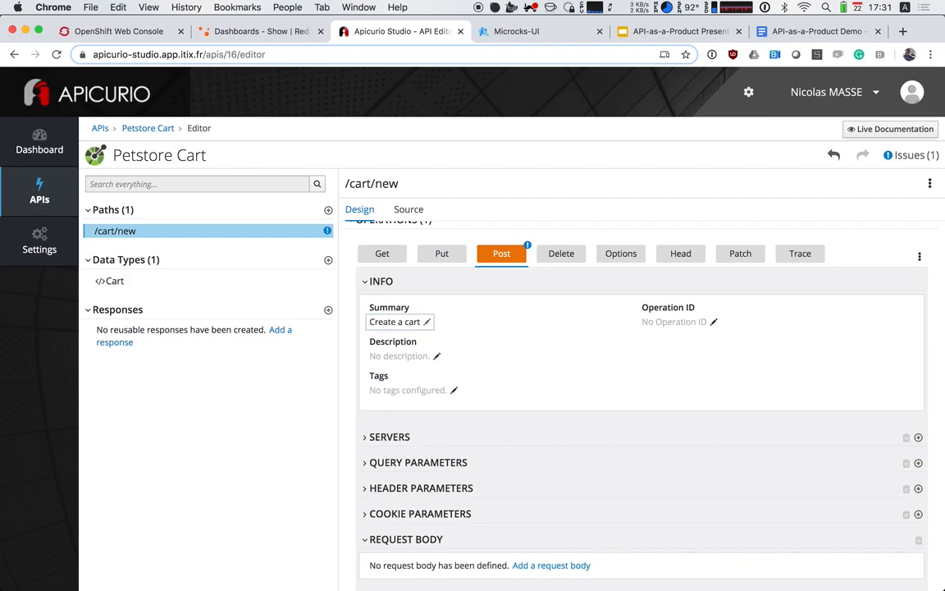
pyautogui.click(669, 322)
pyautogui.write('c')
pyautogui.press('BackSpace')
pyautogui.write('r')
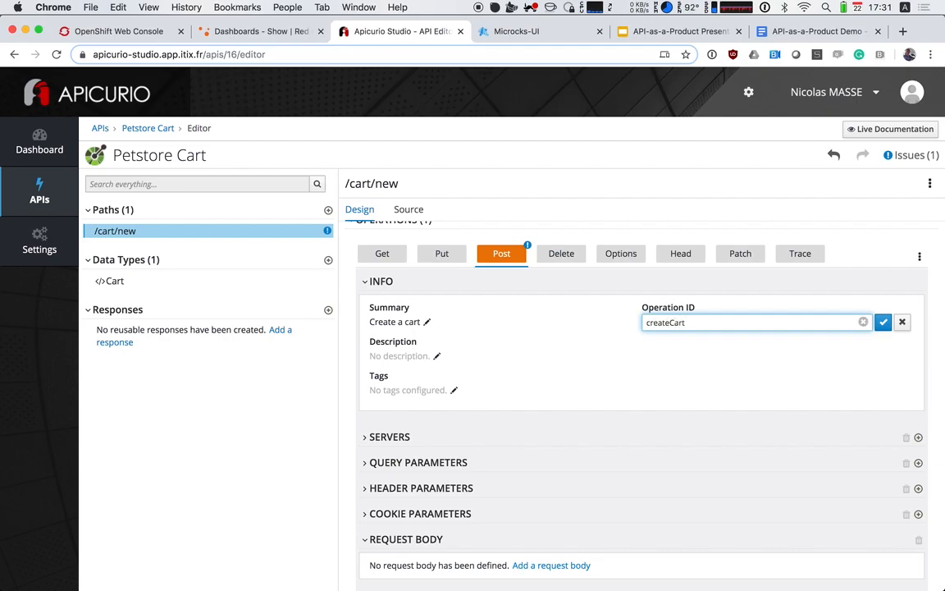
pyautogui.write('eateCart')
pyautogui.press('Return')
# Add a 200 OK response to the /cart/new Post operation and set its description to "OK"
pyautogui.scroll(-1, 585, 361)
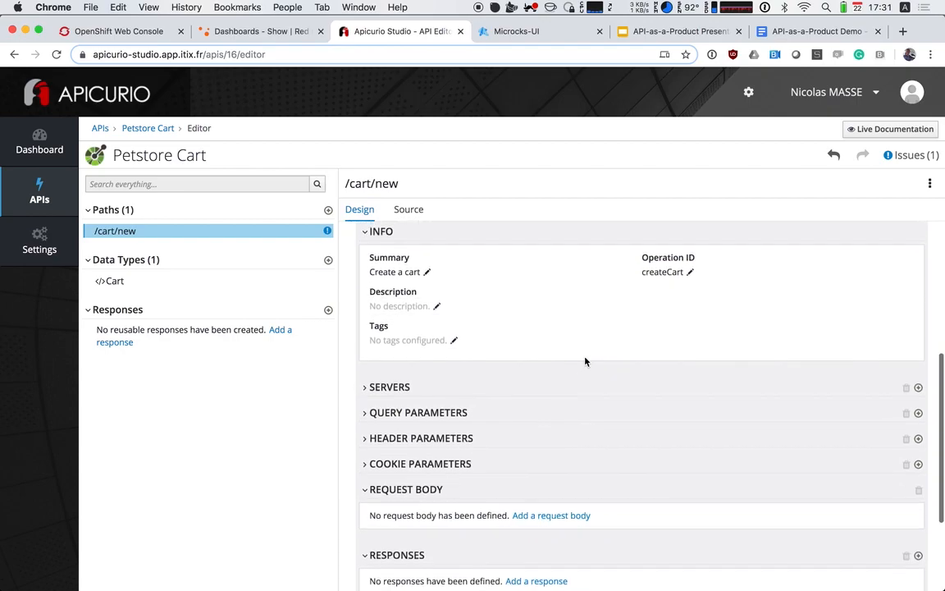
pyautogui.scroll(-2, 585, 361)
pyautogui.scroll(-1, 492, 371)
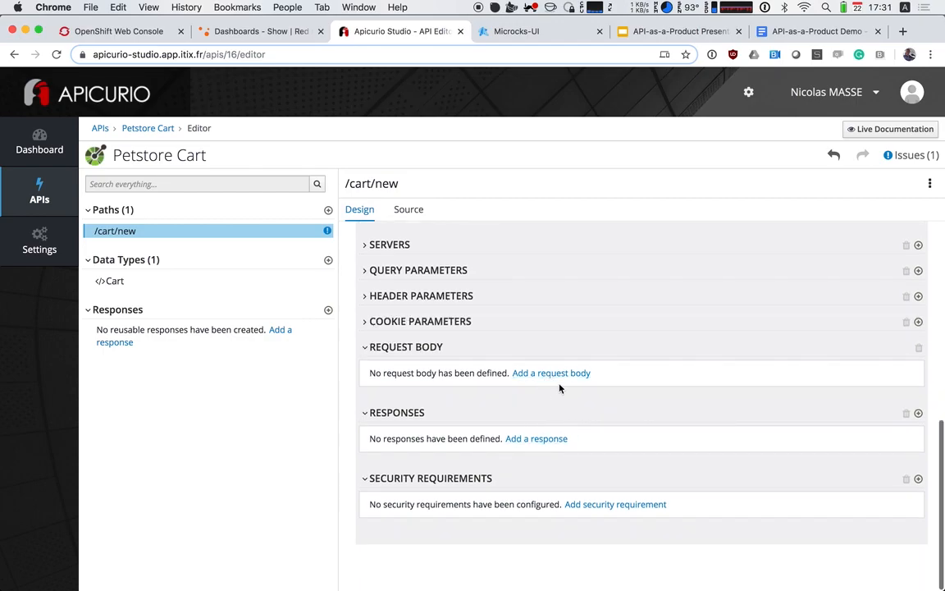
pyautogui.click(536, 439)
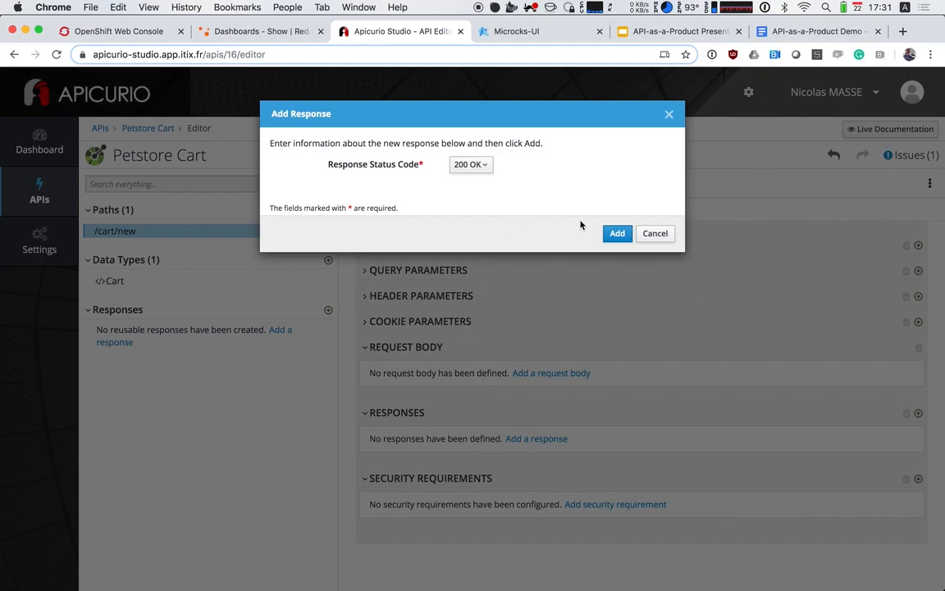
pyautogui.click(616, 232)
pyautogui.scroll(-2, 448, 346)
pyautogui.click(436, 390)
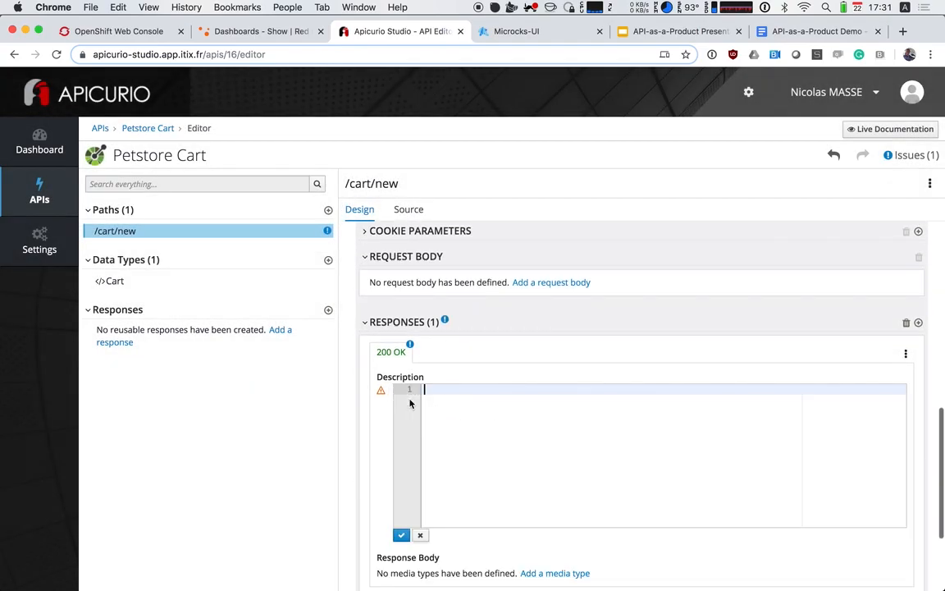
pyautogui.write('OK')
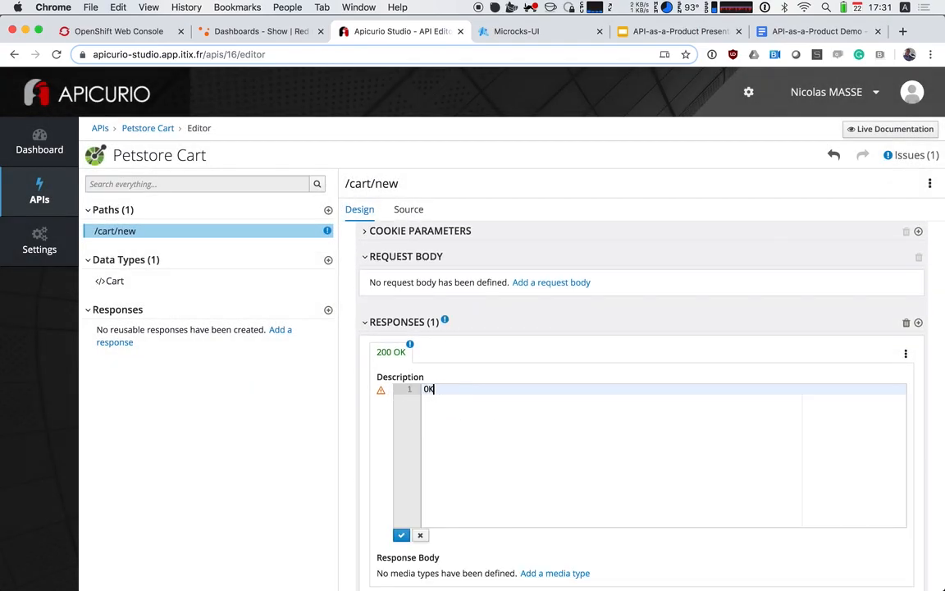
pyautogui.click(402, 535)
# Add an application/json media type to the 200 OK response body and set its type to Cart
pyautogui.click(542, 431)
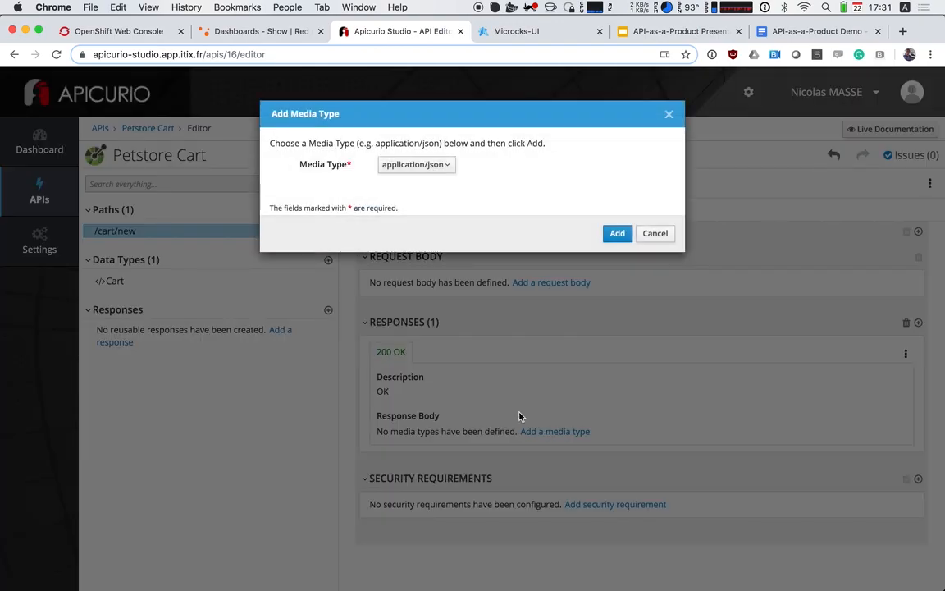
pyautogui.click(615, 234)
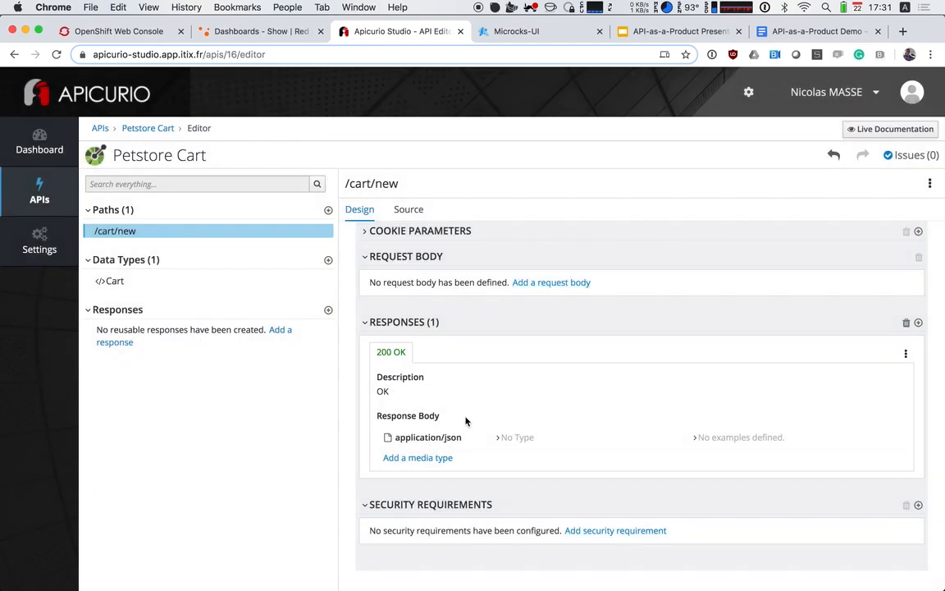
pyautogui.click(510, 443)
pyautogui.click(450, 470)
pyautogui.scroll(-2, 452, 500)
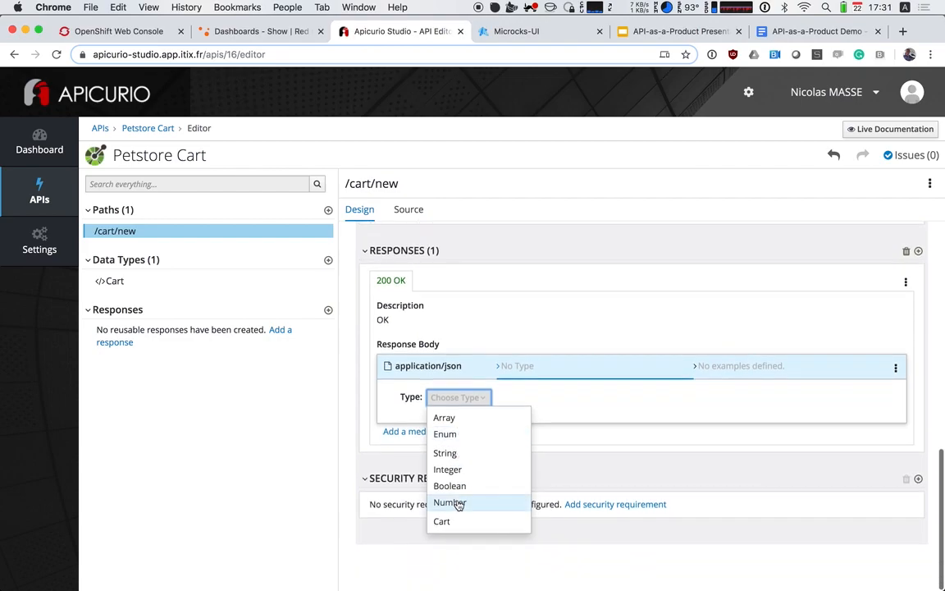
pyautogui.click(458, 523)
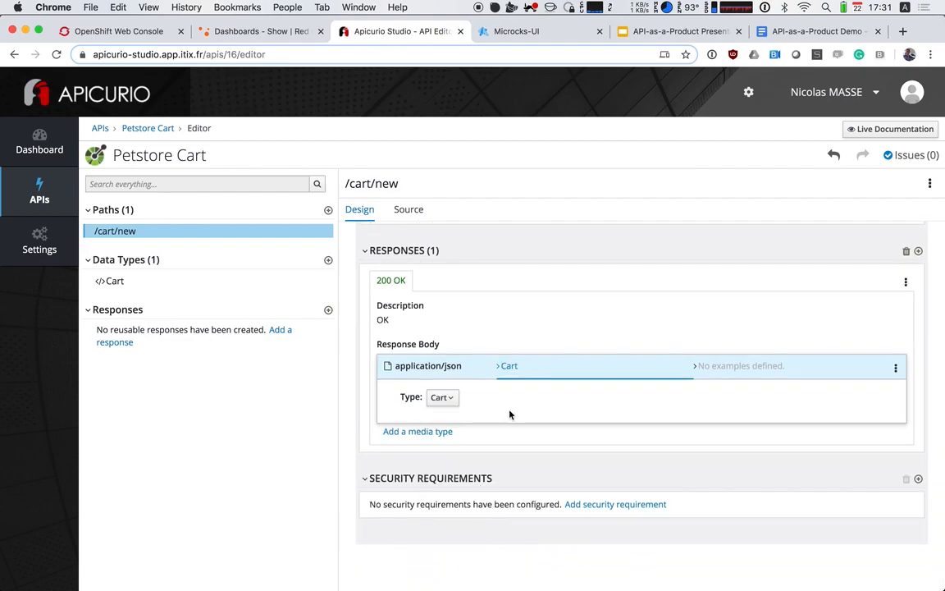
pyautogui.scroll(10, 509, 414)
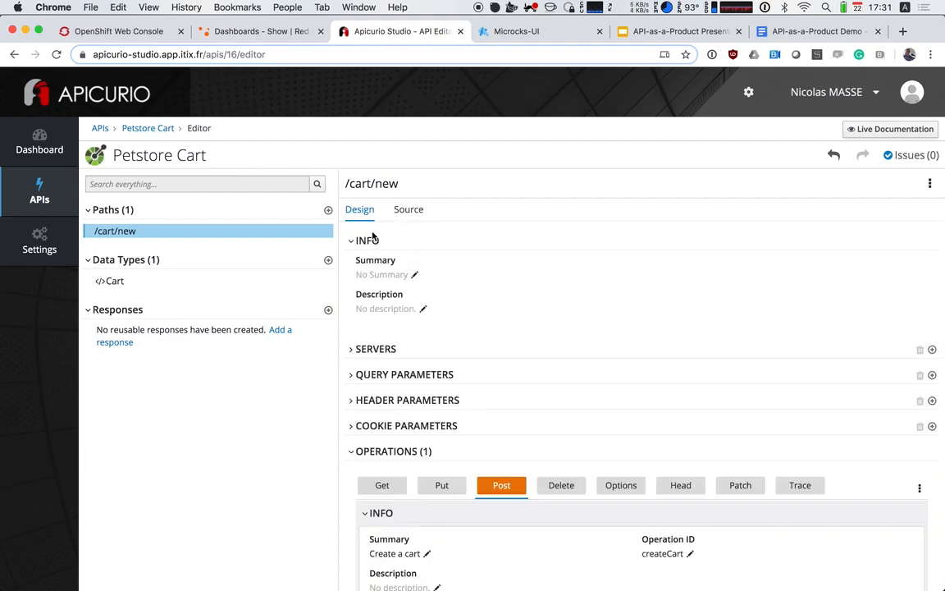
# Add the path /cart/{id}/addItem to the Petstore Cart API
pyautogui.click(326, 211)
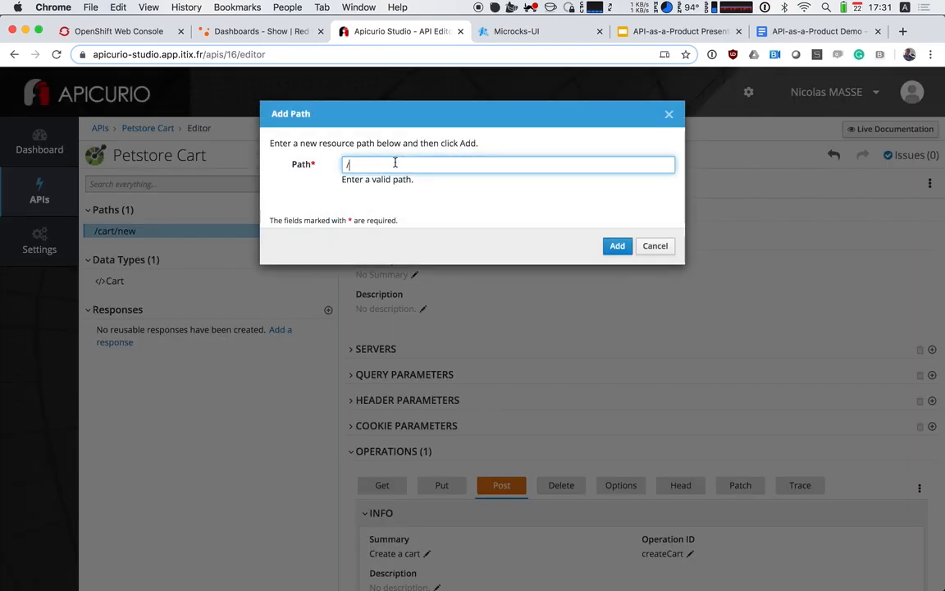
pyautogui.write('cart/')
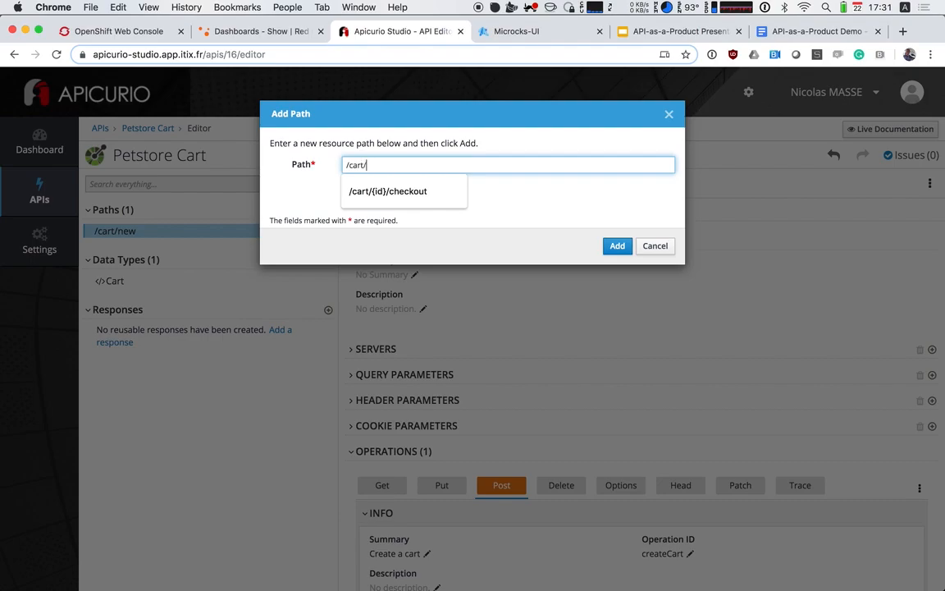
pyautogui.write('{')
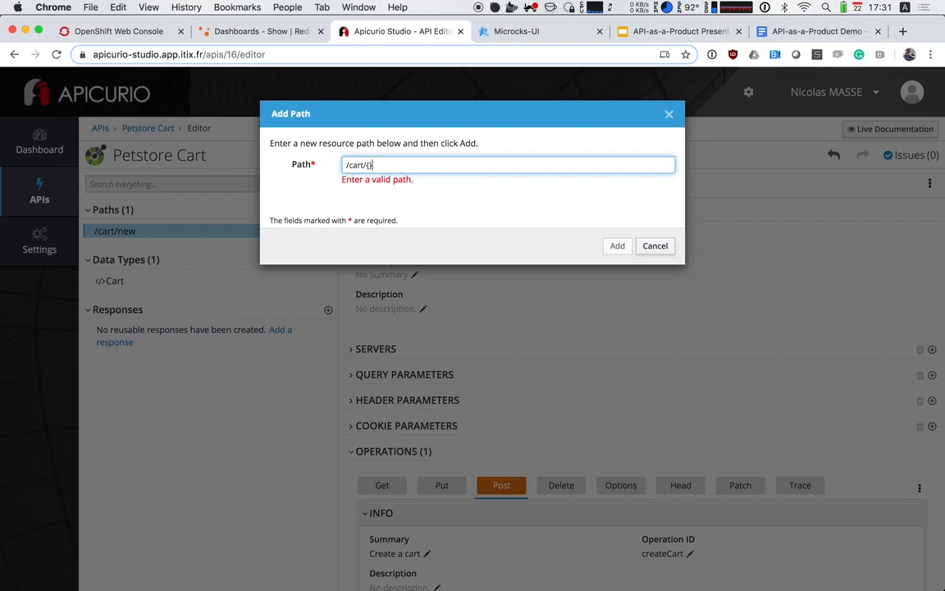
pyautogui.write('id')
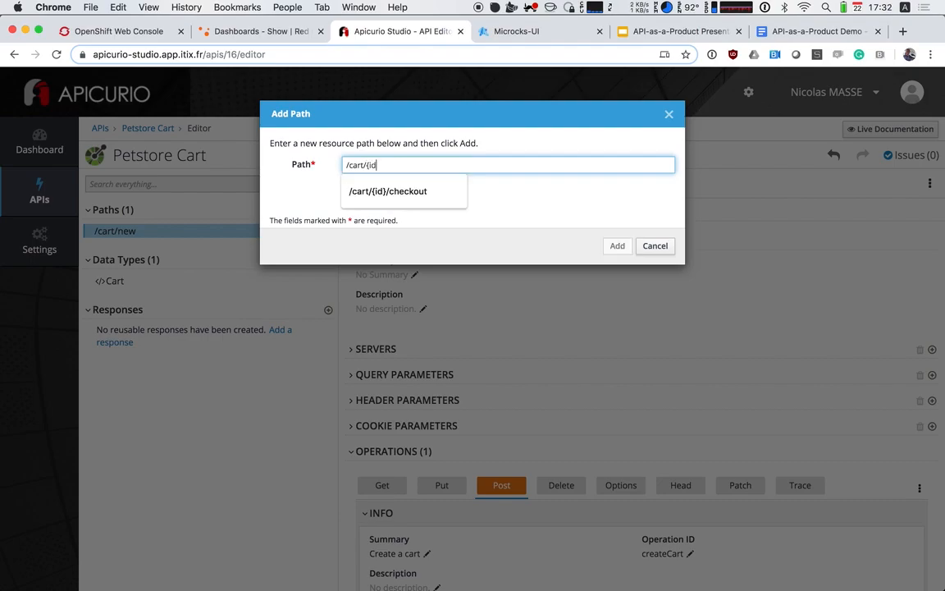
pyautogui.write('}/addItem')
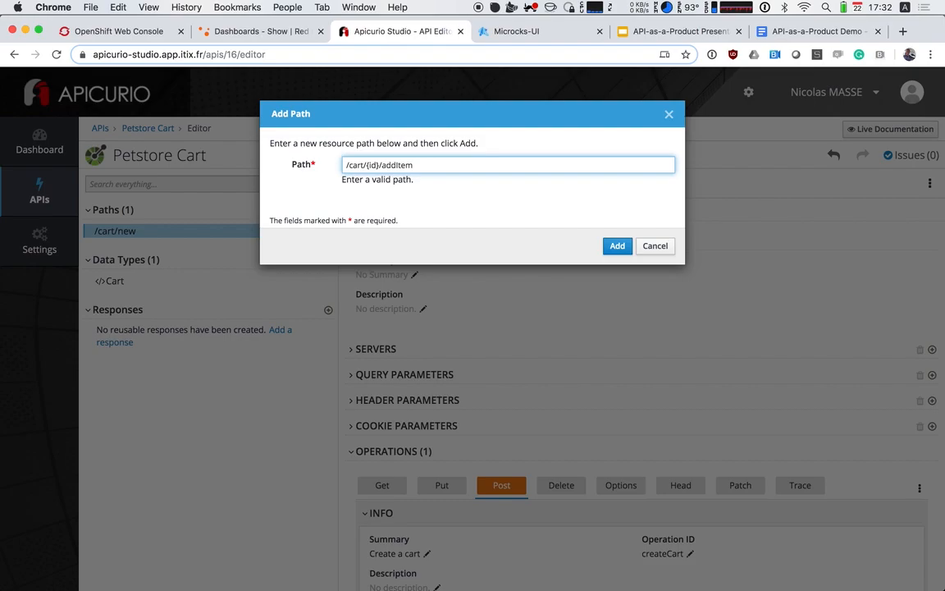
pyautogui.press('Return')
# Add a Post operation to the /cart/{id}/addItem path
pyautogui.scroll(-2, 595, 408)
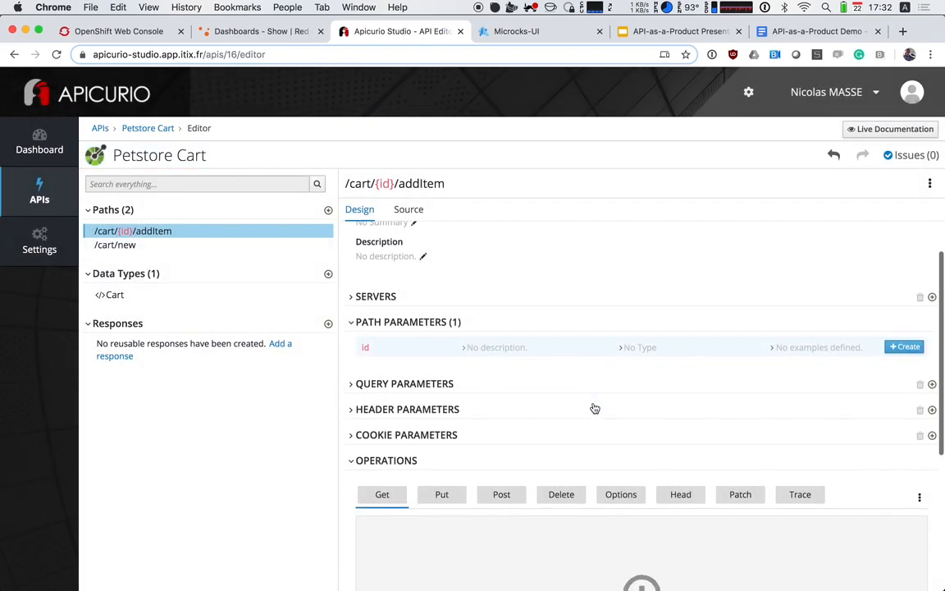
pyautogui.scroll(-3, 500, 459)
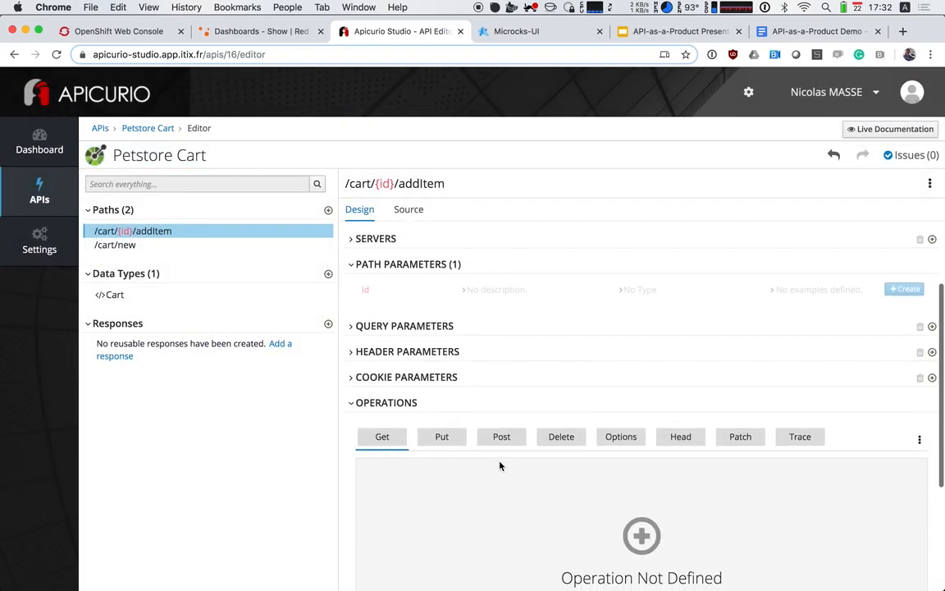
pyautogui.click(504, 415)
pyautogui.scroll(-3, 496, 489)
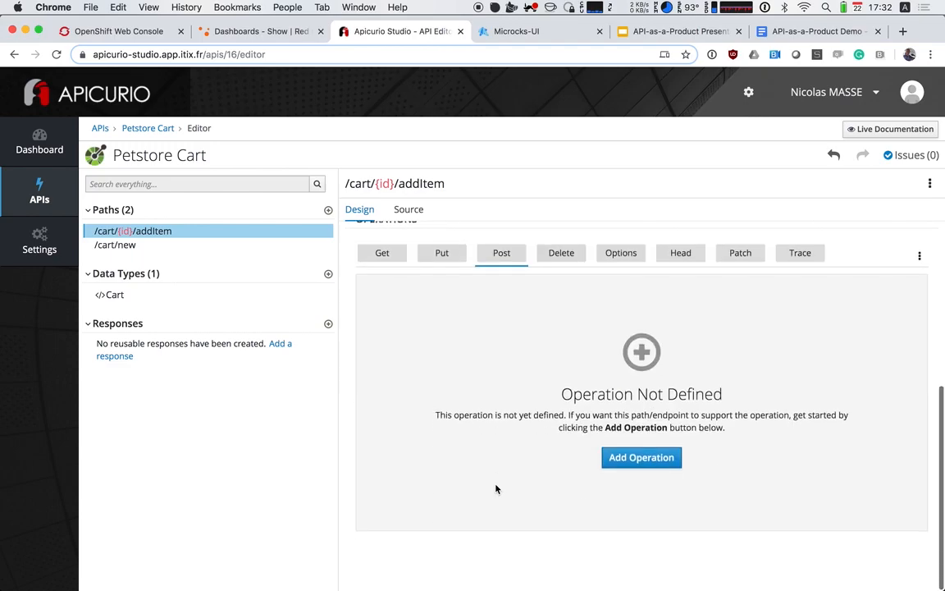
pyautogui.click(641, 457)
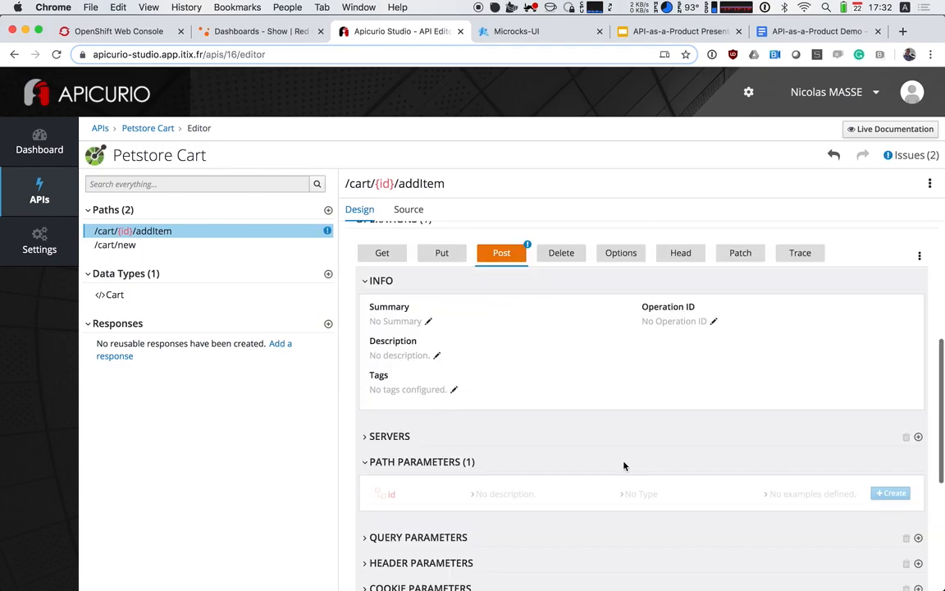
# Set the addItem Post operation's summary to "Add an item to the cart" and its operation ID to "addItem"
pyautogui.click(382, 320)
pyautogui.write('Add an item to')
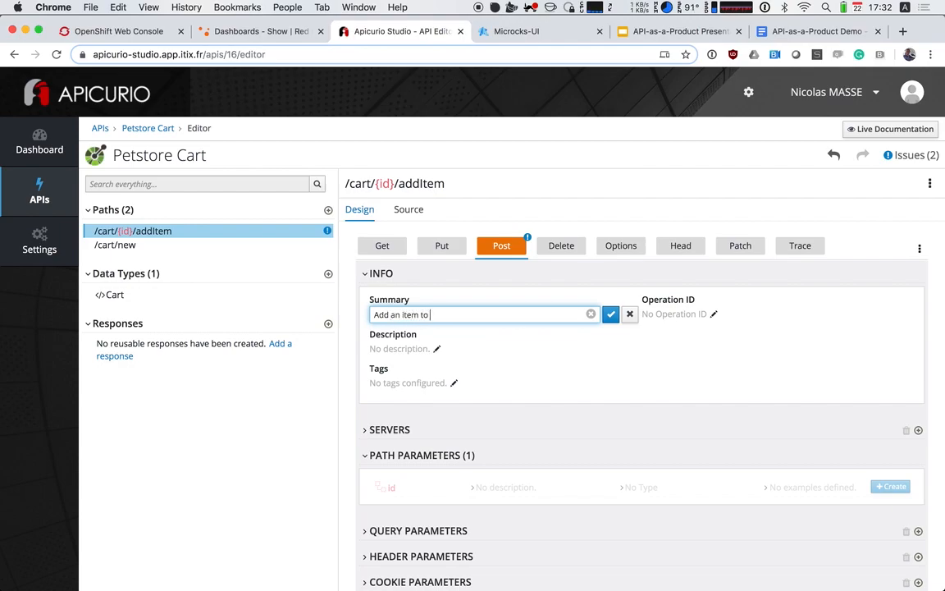
pyautogui.press('Return')
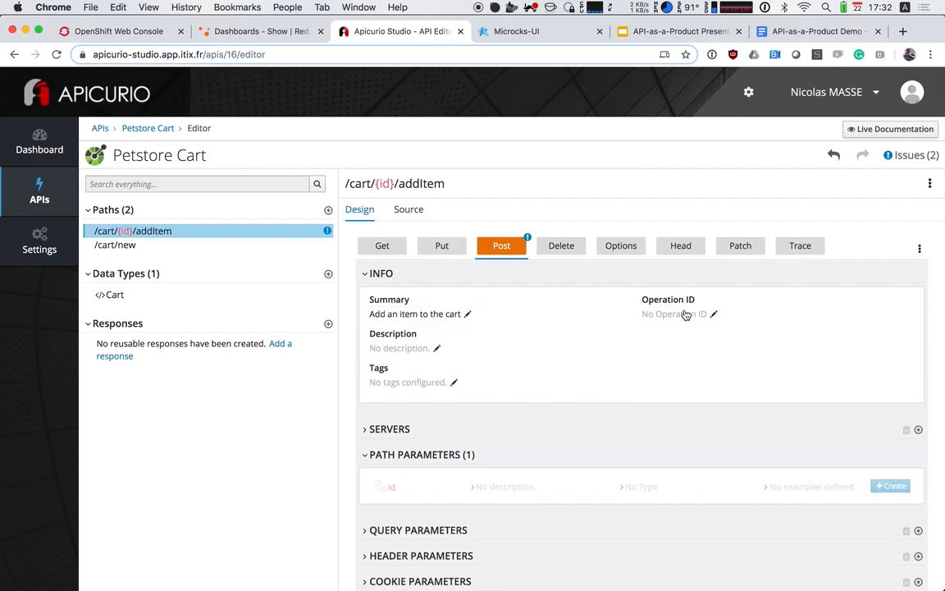
pyautogui.click(685, 313)
pyautogui.write('ad')
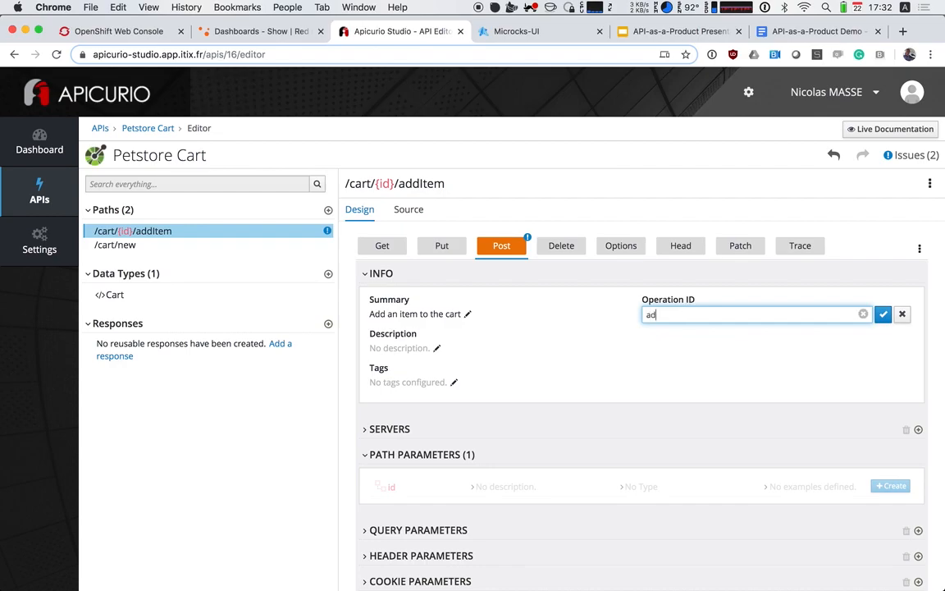
pyautogui.write('dItem')
pyautogui.press('Return')
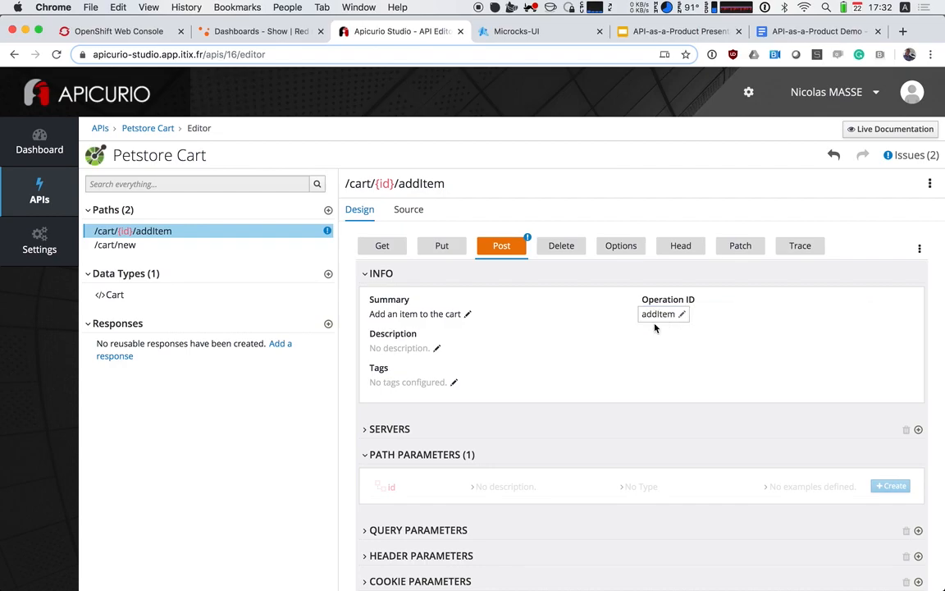
# Create the id path parameter in the Post operation with the description "Cart id" and the type Integer
pyautogui.scroll(-5, 620, 347)
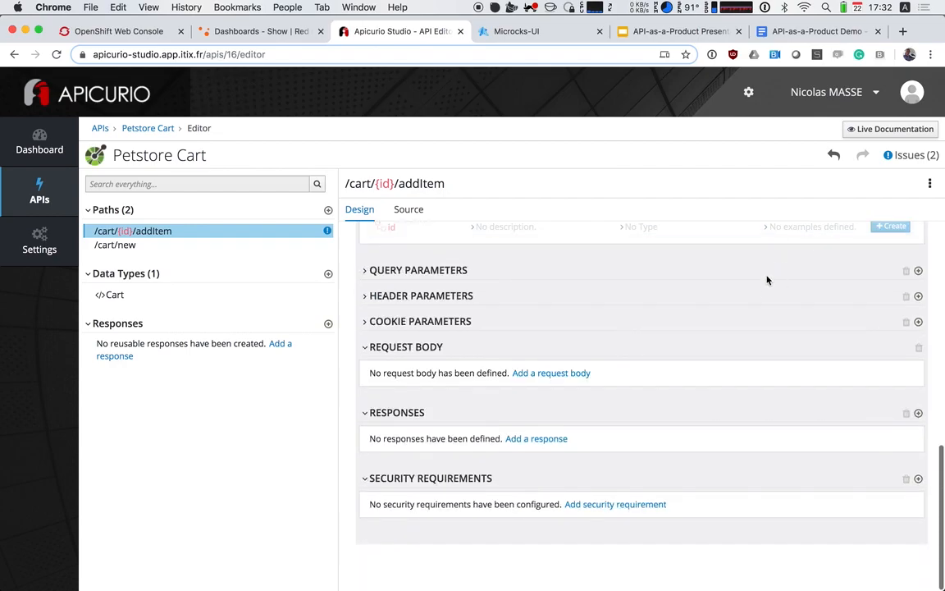
pyautogui.scroll(2, 763, 279)
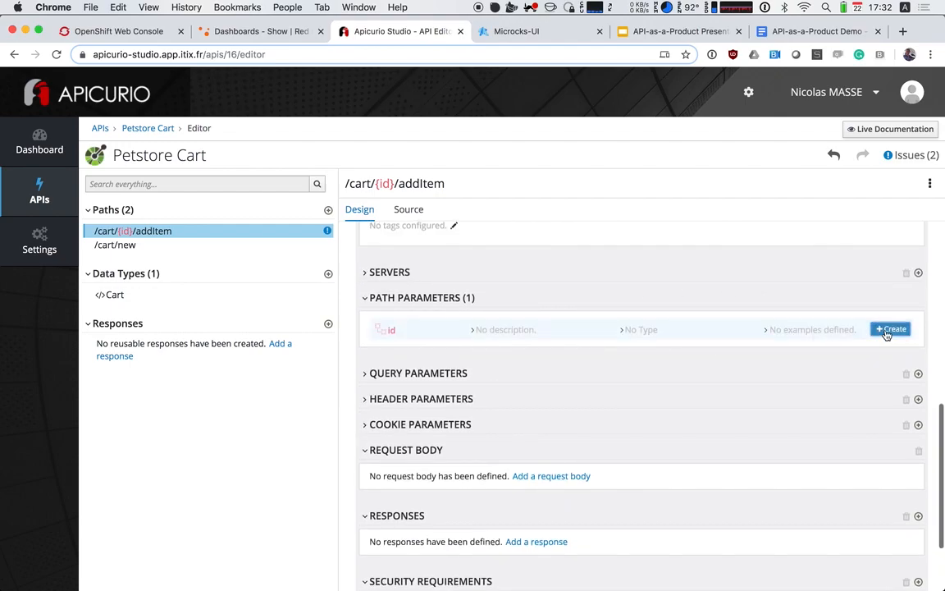
pyautogui.click(507, 332)
pyautogui.click(454, 375)
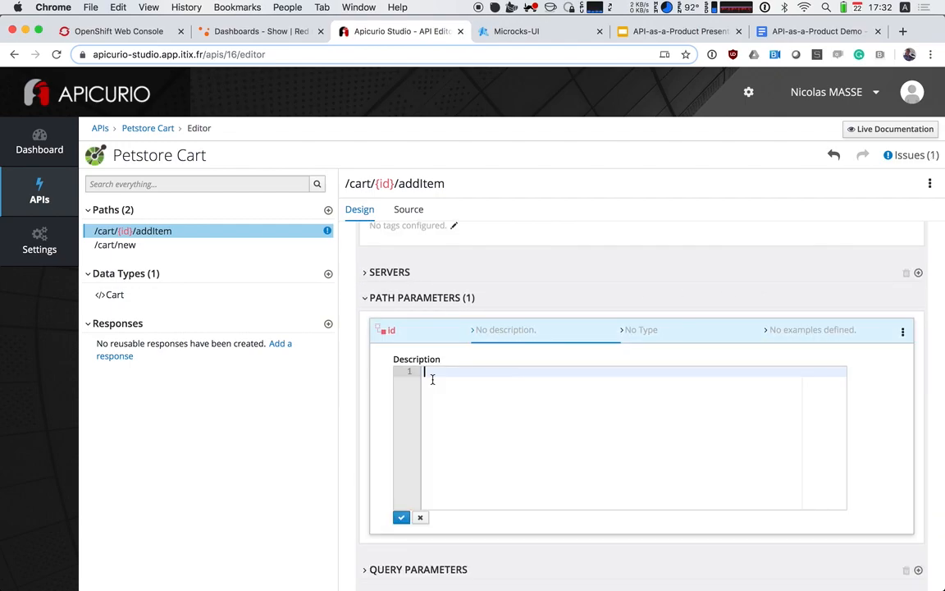
pyautogui.write('Cart')
pyautogui.click(402, 517)
pyautogui.click(642, 331)
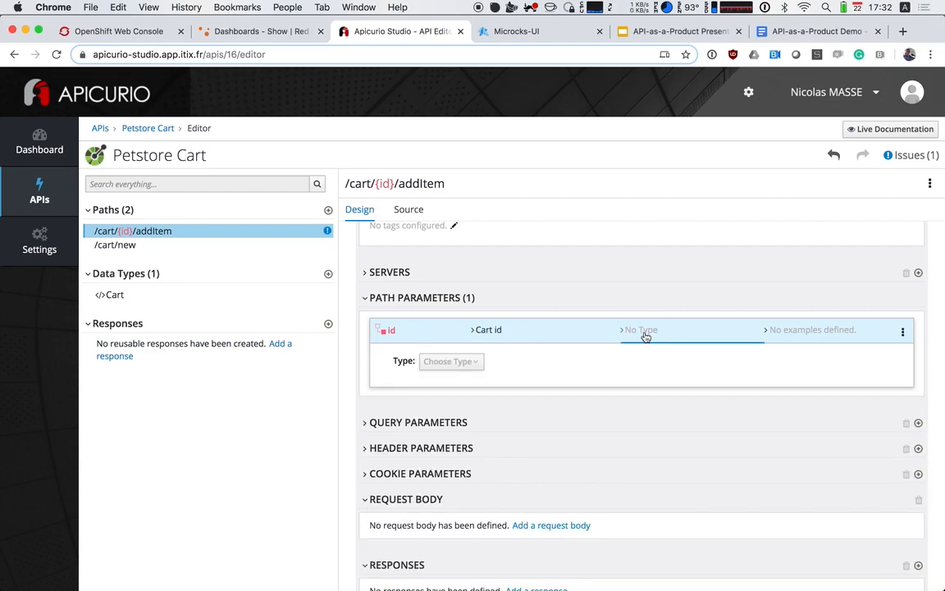
pyautogui.click(448, 361)
pyautogui.click(441, 433)
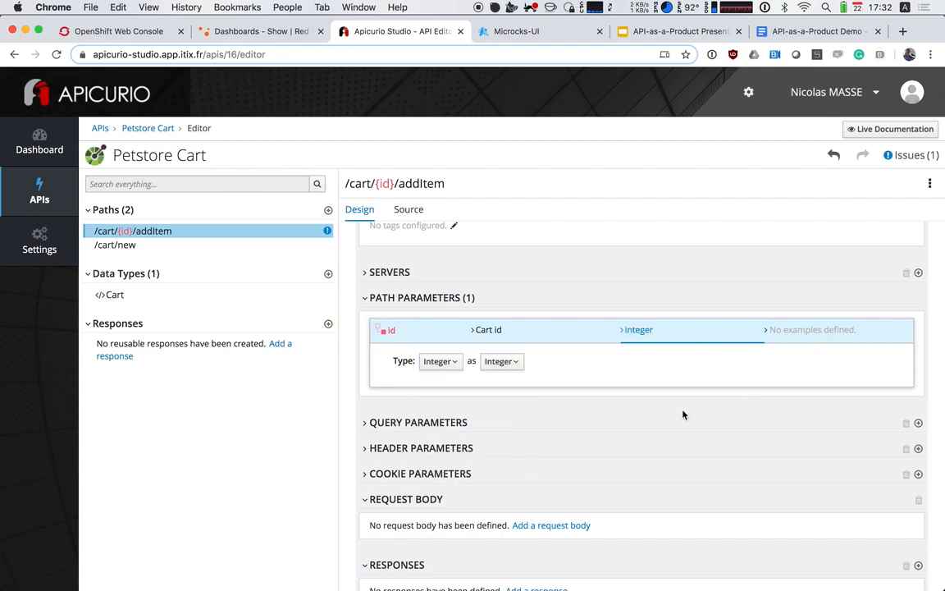
# Add a request body to the addItem Post operation and make it Required
pyautogui.scroll(-4, 683, 414)
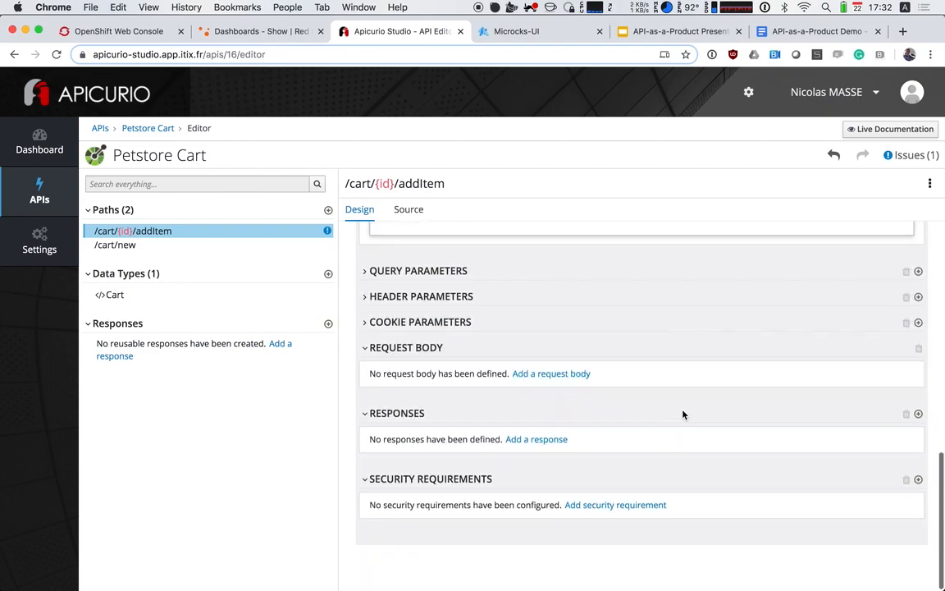
pyautogui.click(569, 381)
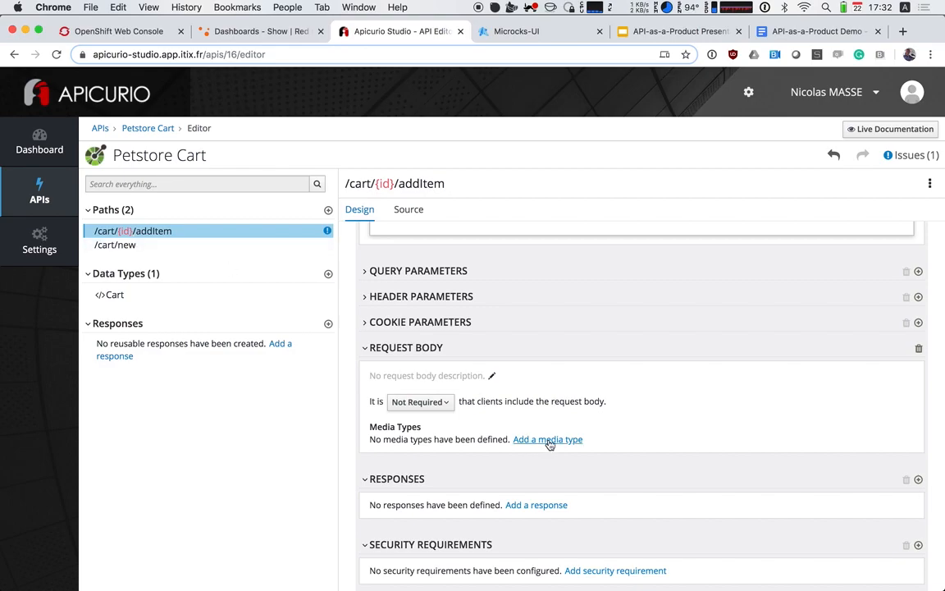
pyautogui.click(417, 402)
pyautogui.click(411, 422)
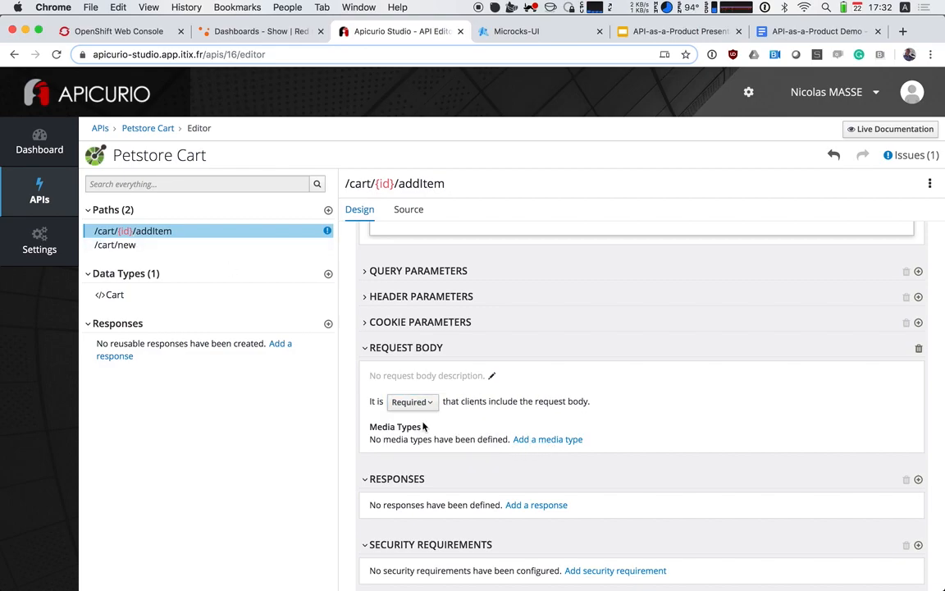
# Add an application/json media type to the request body and set its type to Integer
pyautogui.click(551, 440)
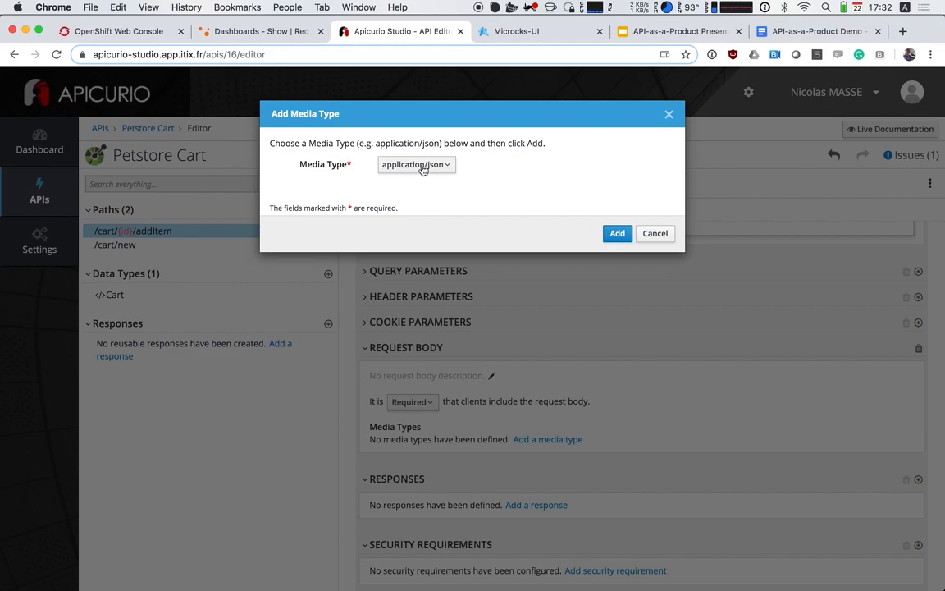
pyautogui.click(616, 234)
pyautogui.click(506, 443)
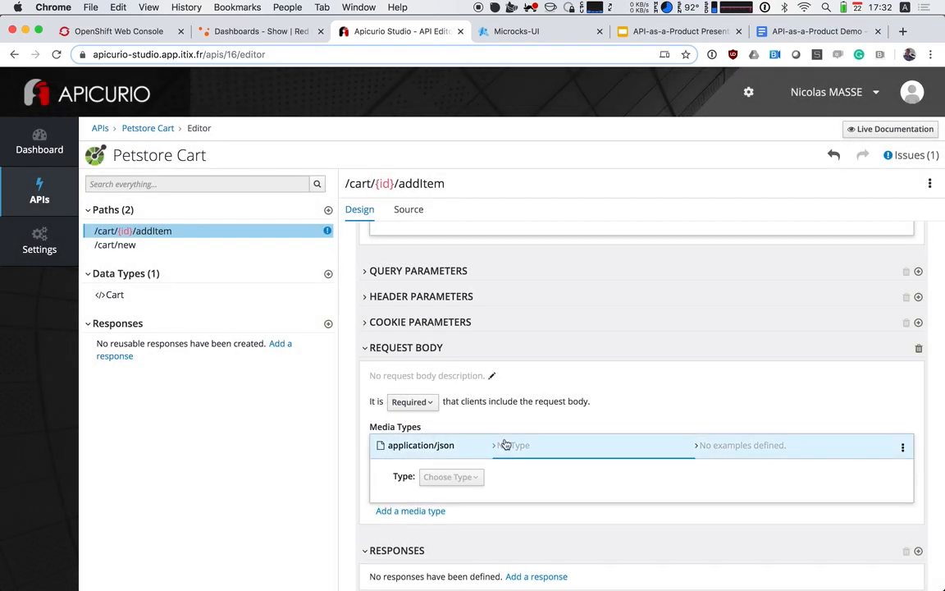
pyautogui.click(451, 477)
pyautogui.scroll(-1, 497, 480)
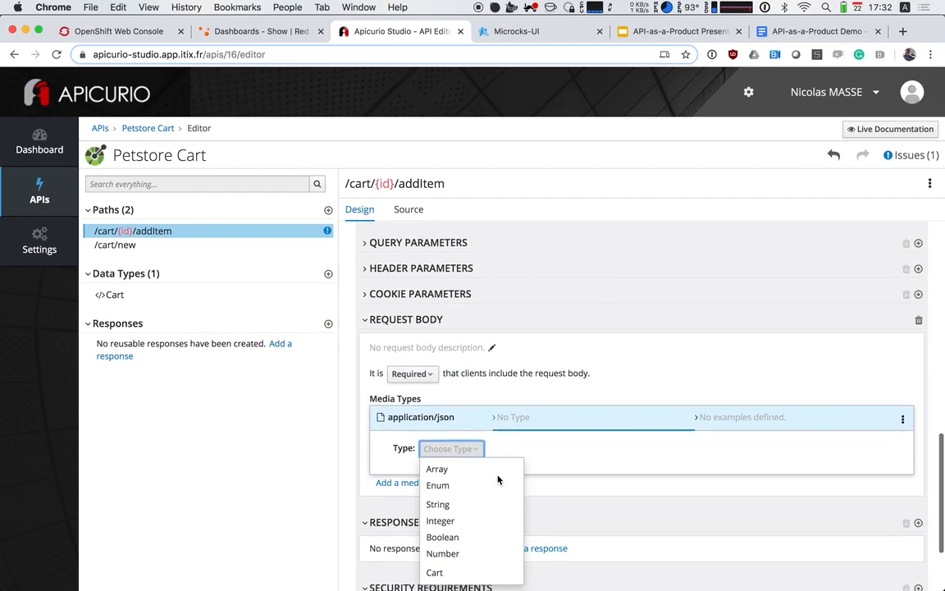
pyautogui.click(447, 518)
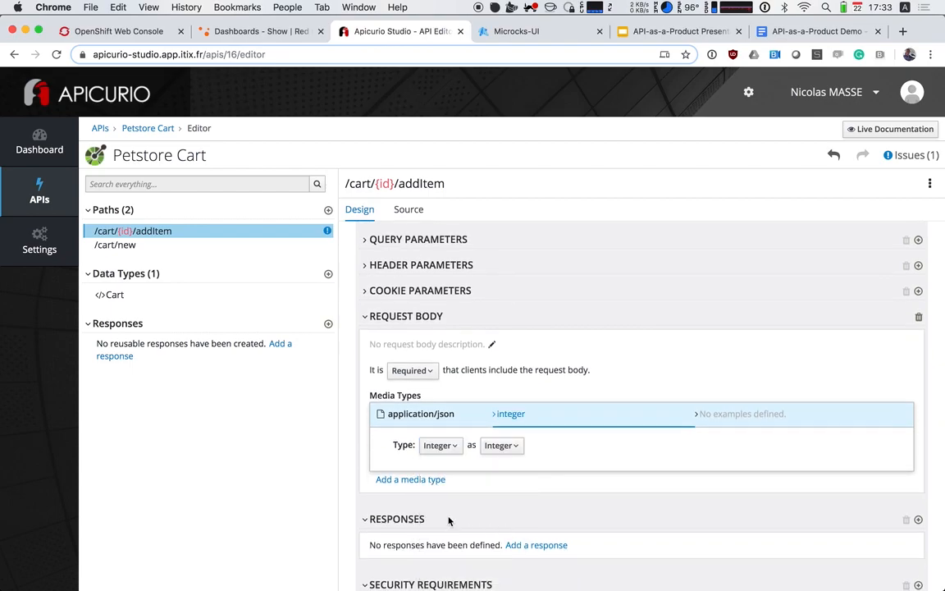
# Add a 200 OK response to the addItem Post operation and set its description to "OK"
pyautogui.scroll(-3, 468, 457)
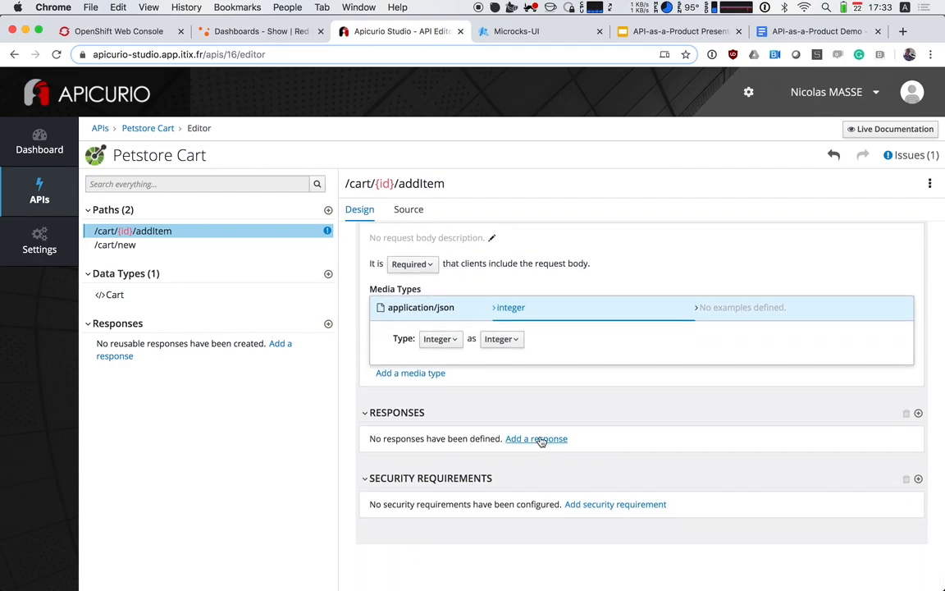
pyautogui.click(538, 439)
pyautogui.click(616, 234)
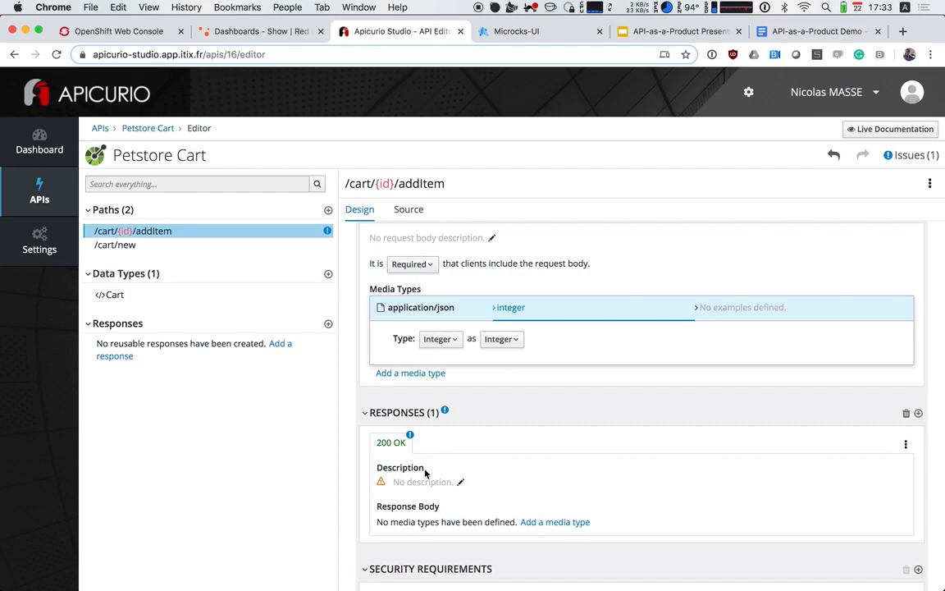
pyautogui.click(423, 482)
pyautogui.write('OK')
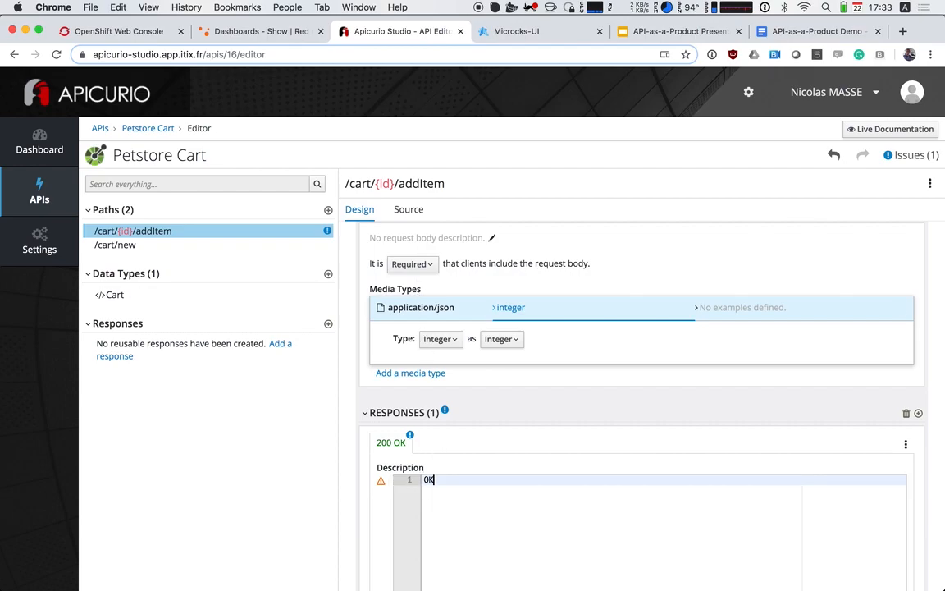
pyautogui.scroll(-5, 516, 371)
pyautogui.click(401, 402)
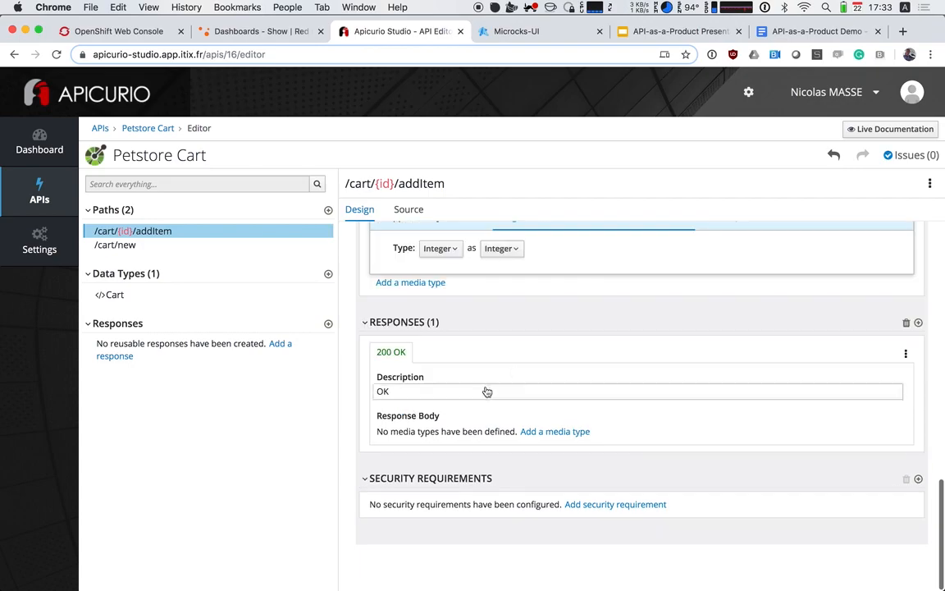
# Add an application/json media type to the addItem operation's 200 OK response body and set its type to Cart
pyautogui.click(550, 432)
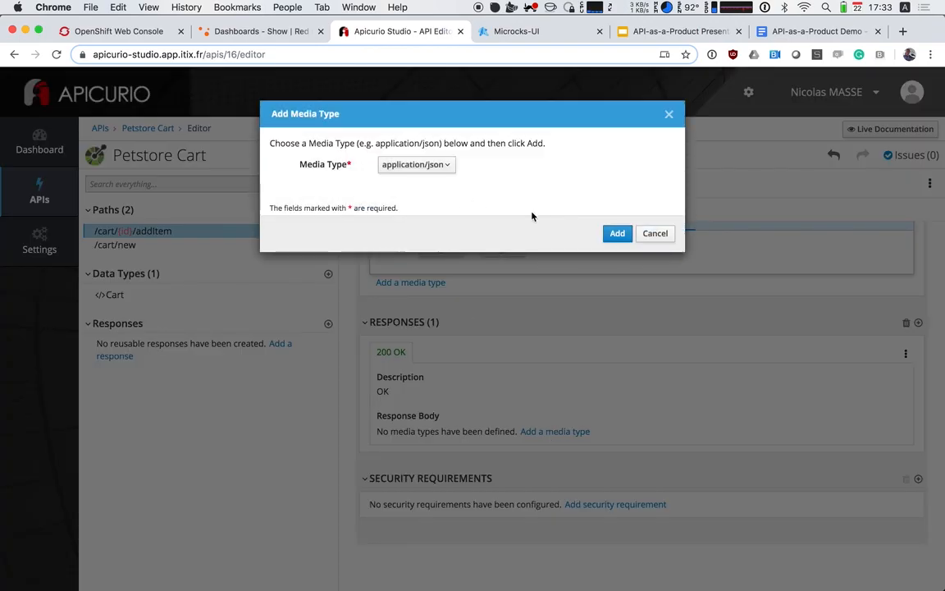
pyautogui.click(616, 233)
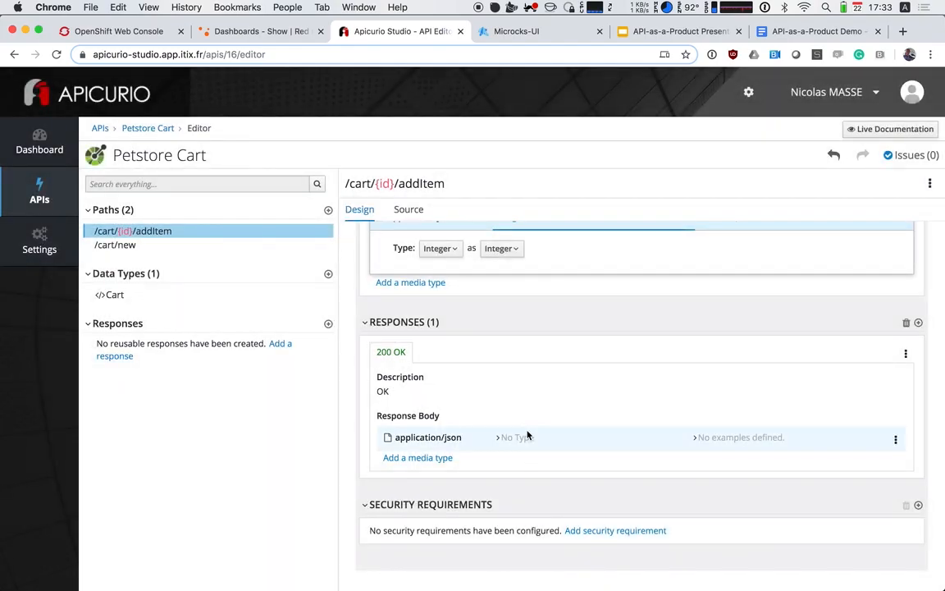
pyautogui.click(524, 440)
pyautogui.click(435, 470)
pyautogui.scroll(-2, 451, 484)
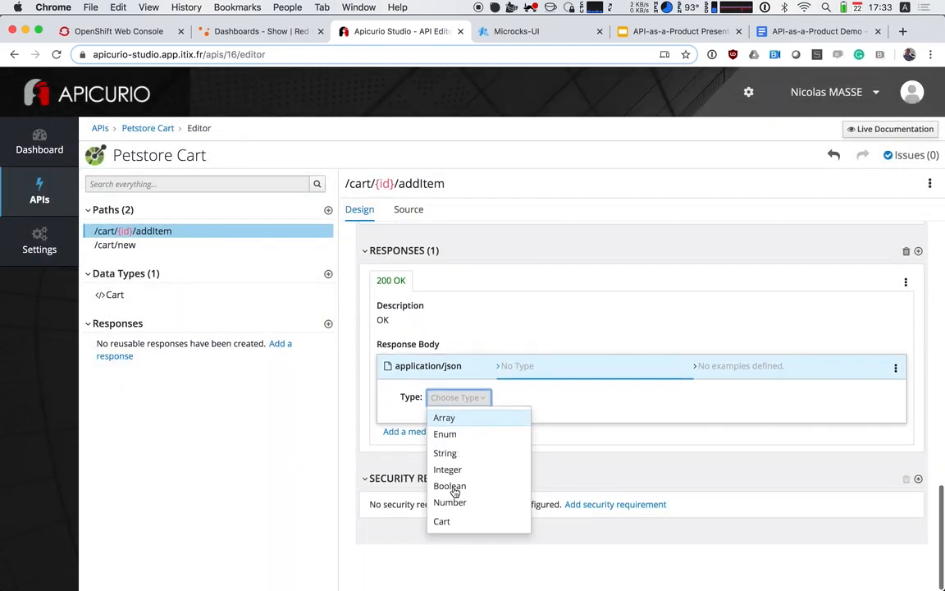
pyautogui.click(459, 523)
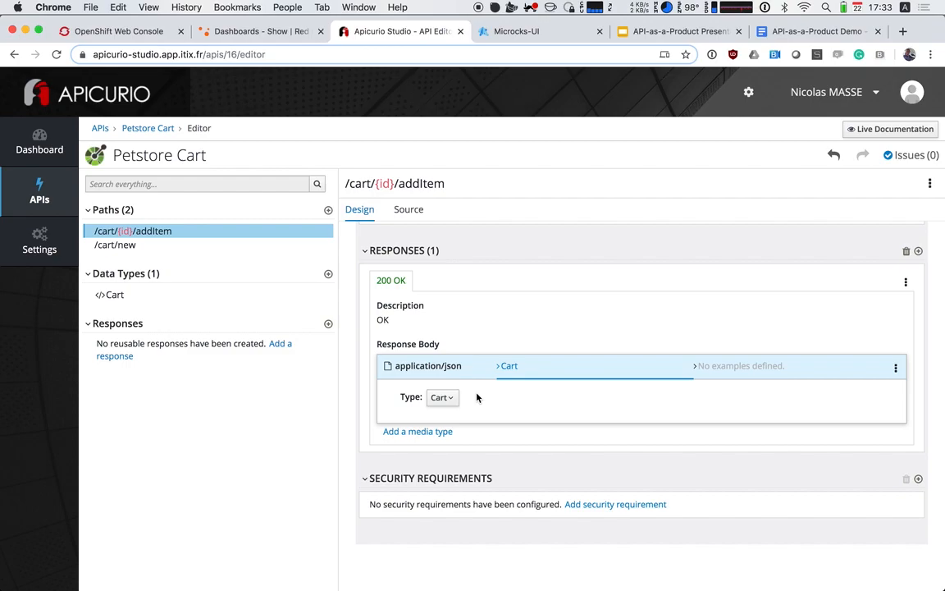
# Add a new path /cart/{id}/checkout to the Petstore Cart API
pyautogui.scroll(1, 439, 408)
pyautogui.scroll(10, 440, 408)
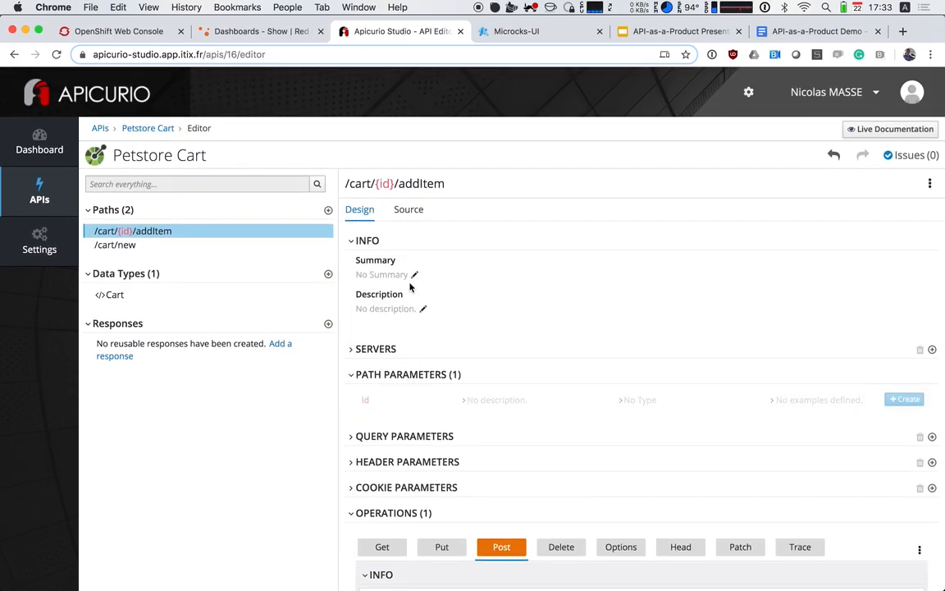
pyautogui.click(328, 213)
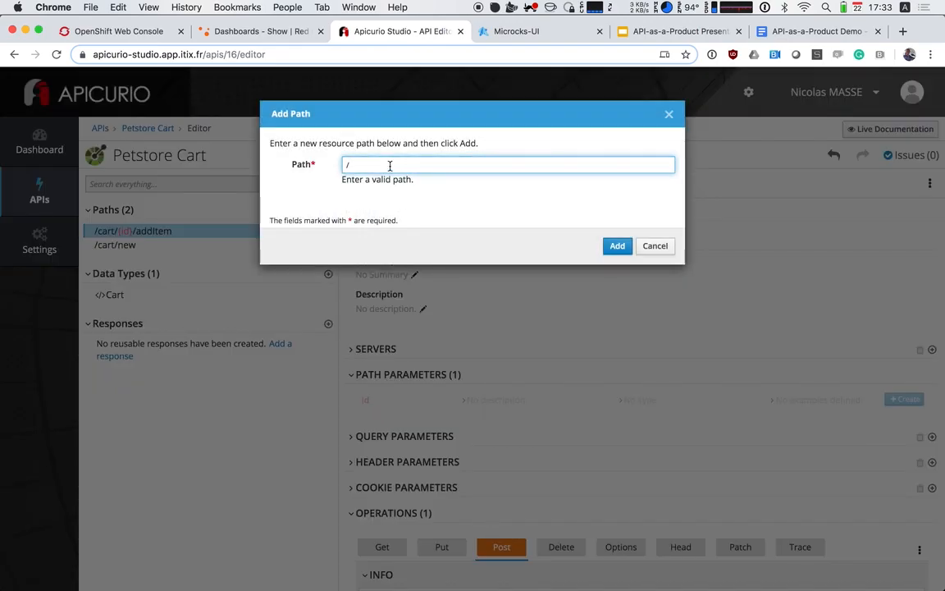
pyautogui.write('c')
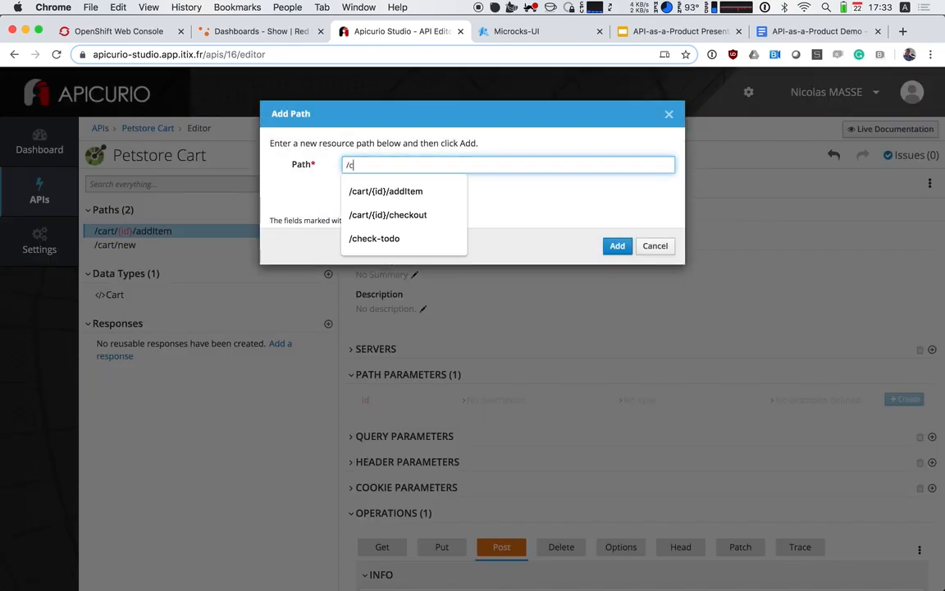
pyautogui.write('art/')
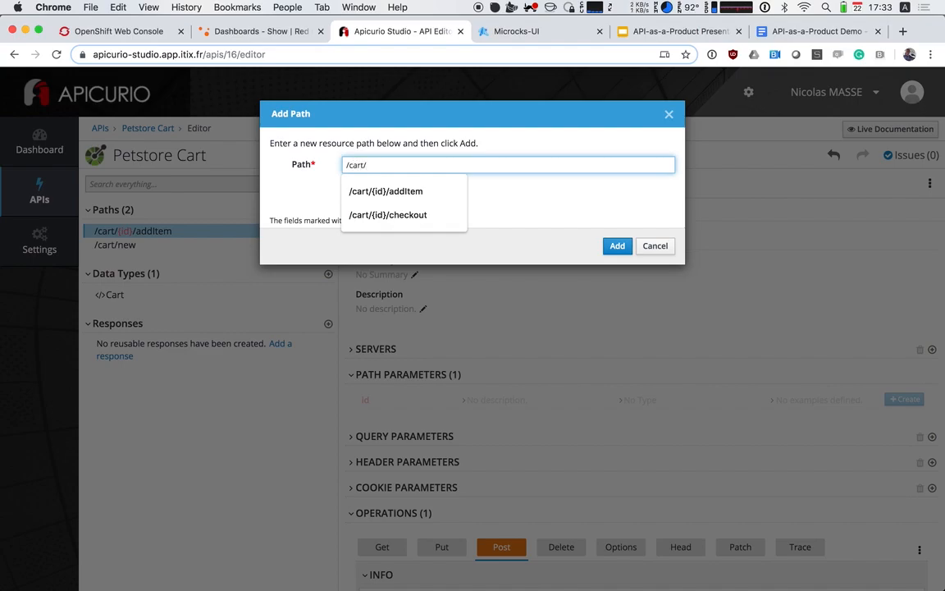
pyautogui.write('{id}/checko')
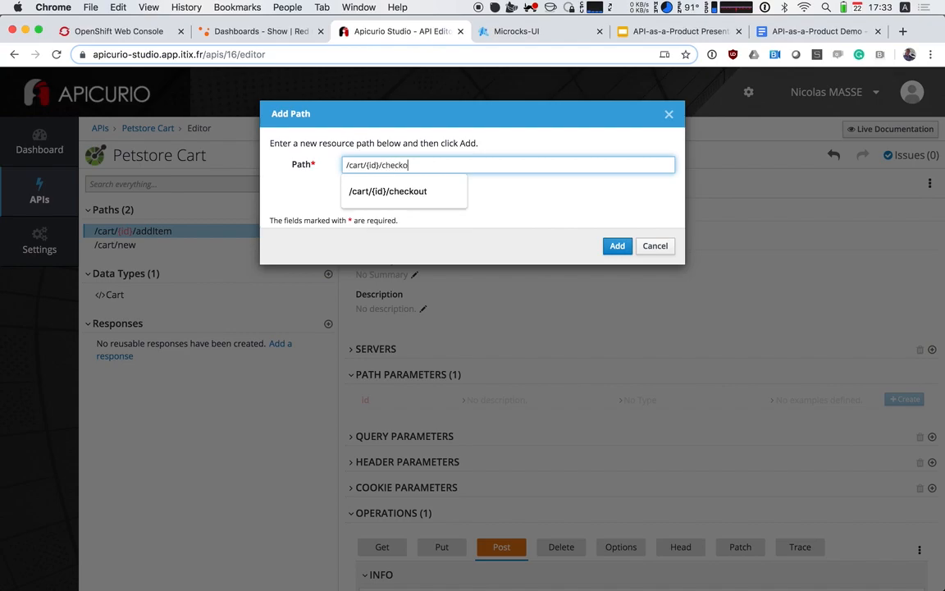
pyautogui.write('ut')
pyautogui.click(617, 247)
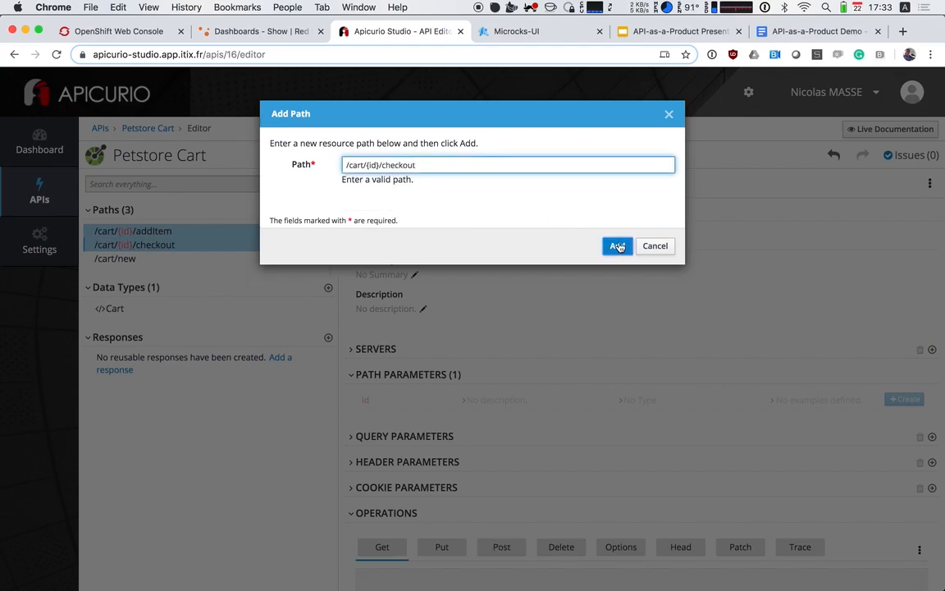
# Add a Post operation to the /cart/{id}/checkout path
pyautogui.scroll(-3, 491, 448)
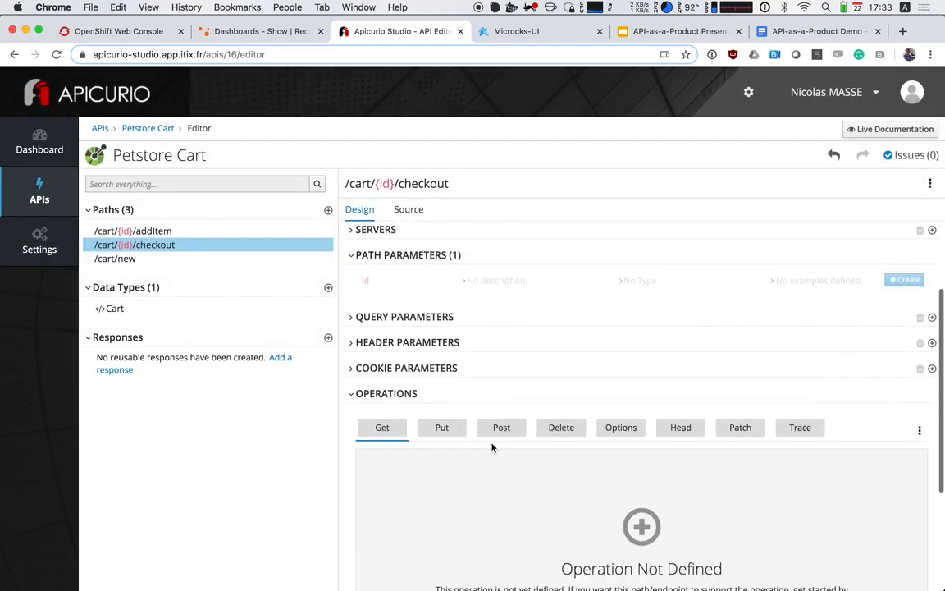
pyautogui.click(503, 427)
pyautogui.scroll(-4, 507, 478)
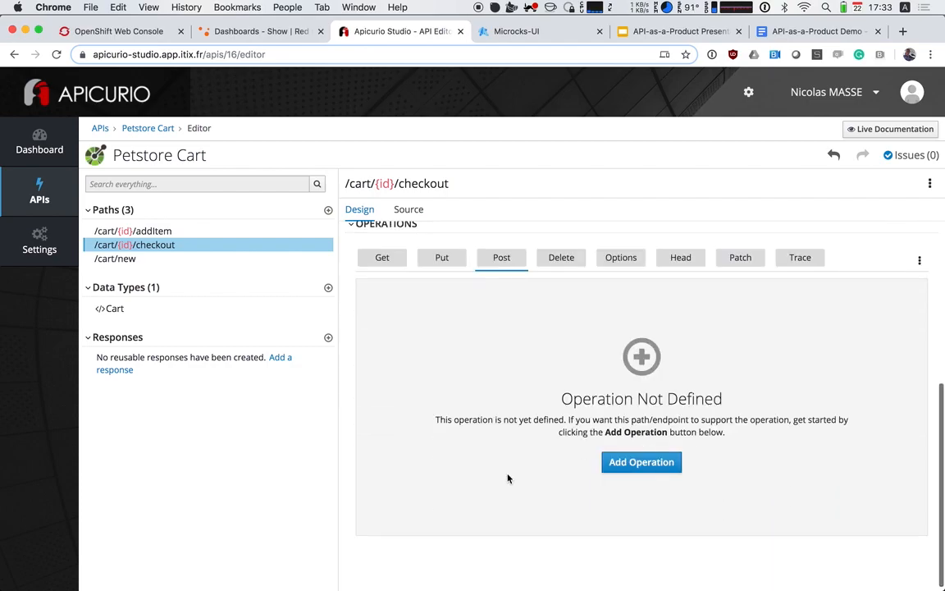
pyautogui.click(641, 462)
# Set the checkout Post operation's summary to "Checkout the cart" and its operation ID to "checkout"
pyautogui.scroll(-1, 454, 380)
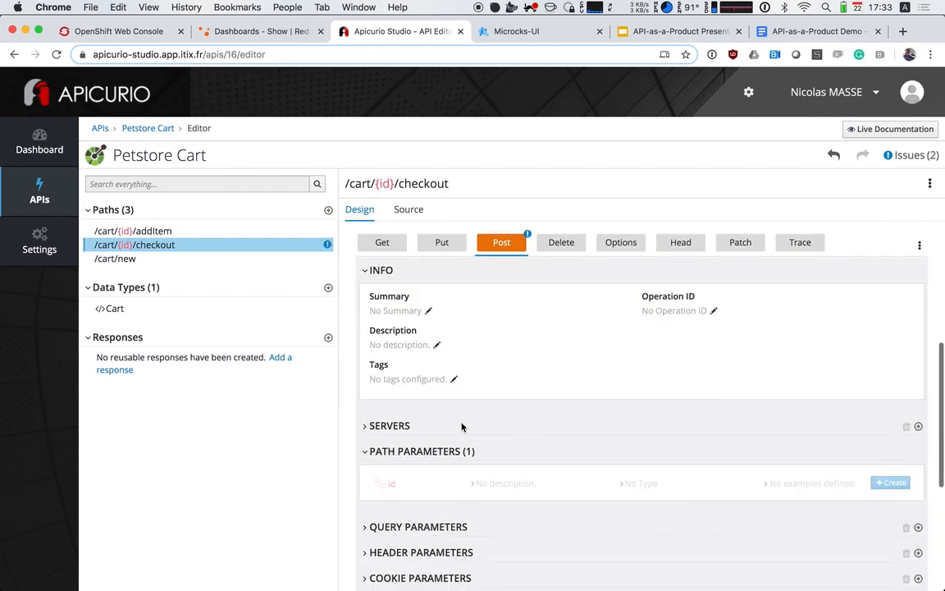
pyautogui.click(413, 313)
pyautogui.write('C')
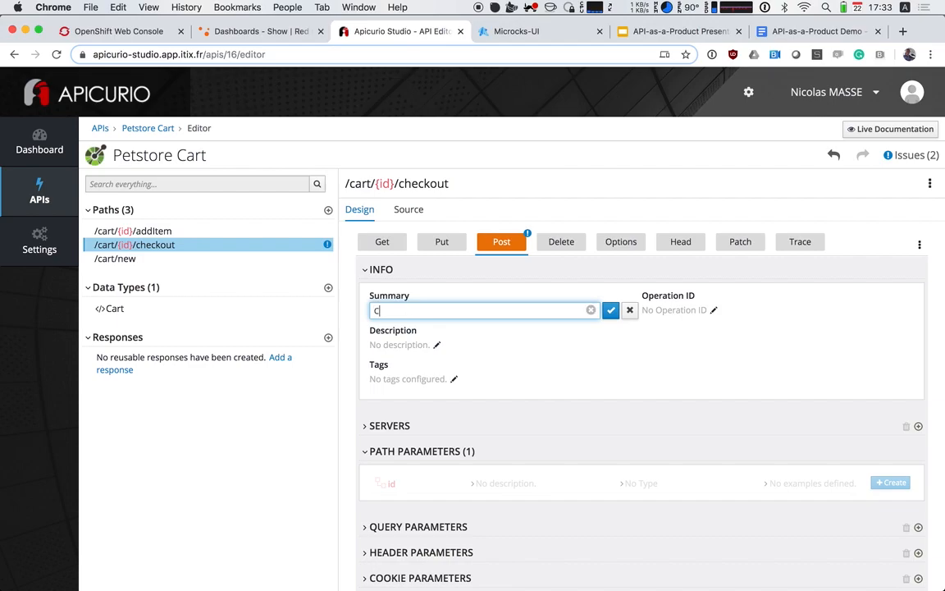
pyautogui.write('heckout the cart')
pyautogui.click(610, 311)
pyautogui.click(696, 310)
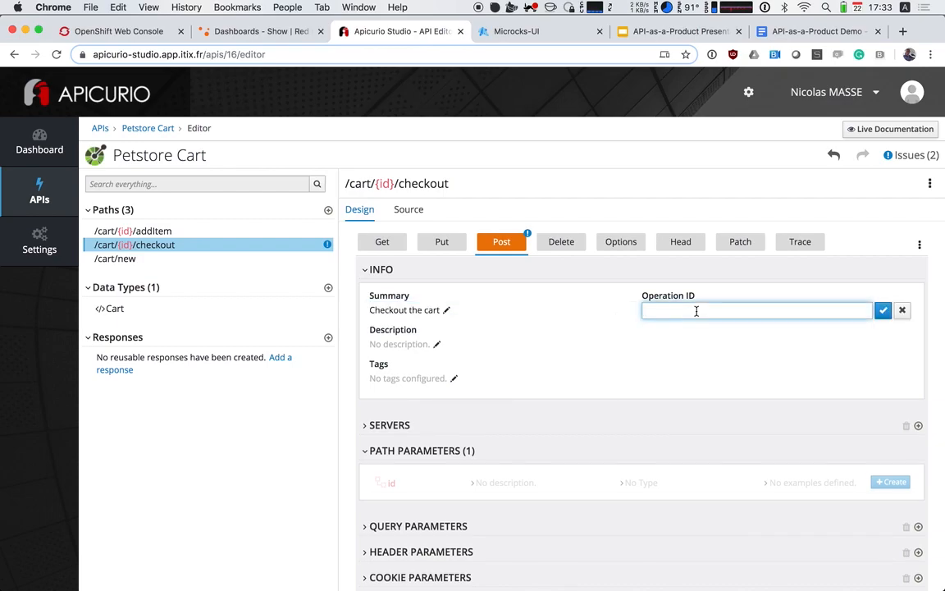
pyautogui.write('che')
pyautogui.press('Return')
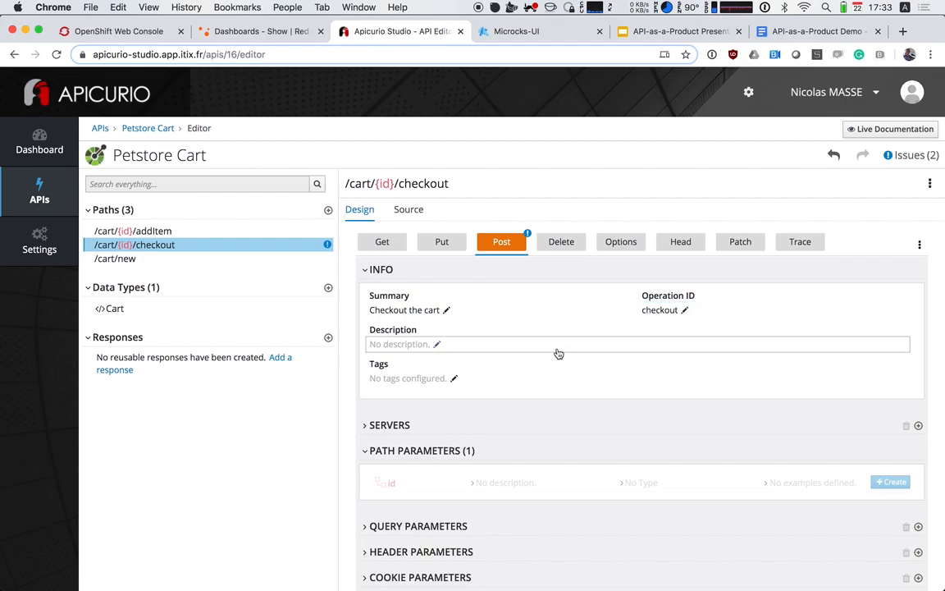
# Create the id path parameter on the checkout Post operation and set its description to "Cart id"
pyautogui.scroll(-5, 557, 353)
pyautogui.click(891, 282)
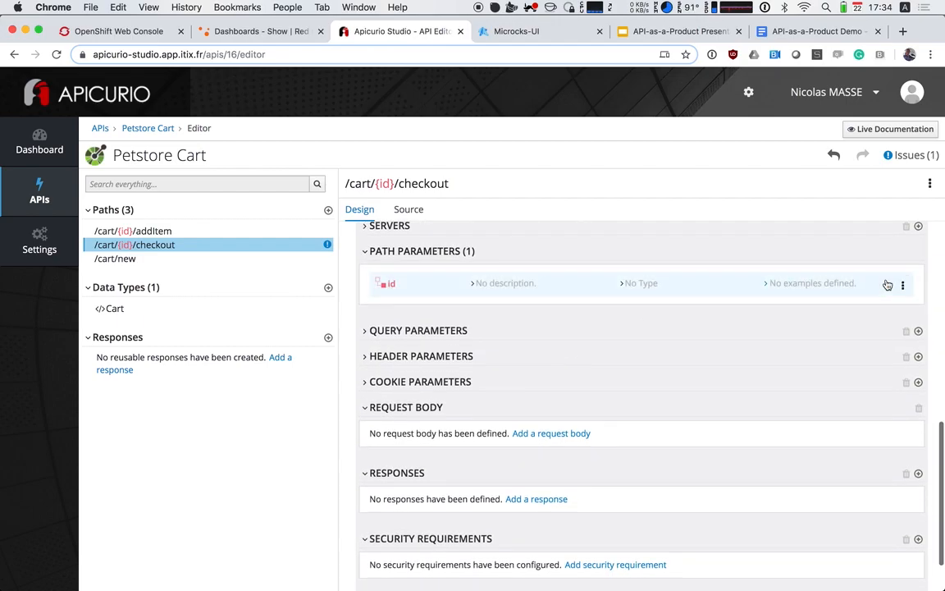
pyautogui.click(498, 287)
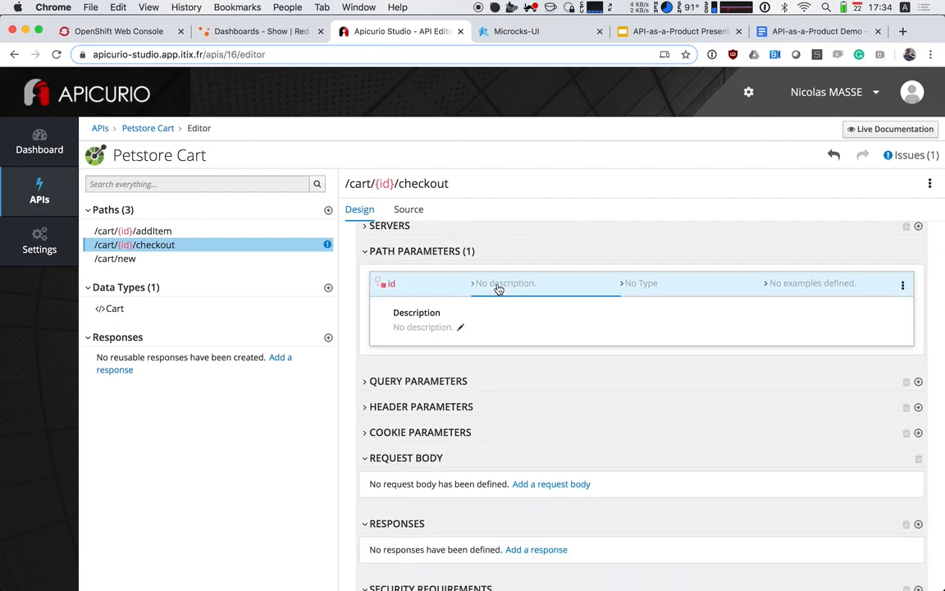
pyautogui.click(421, 328)
pyautogui.write('Cart id')
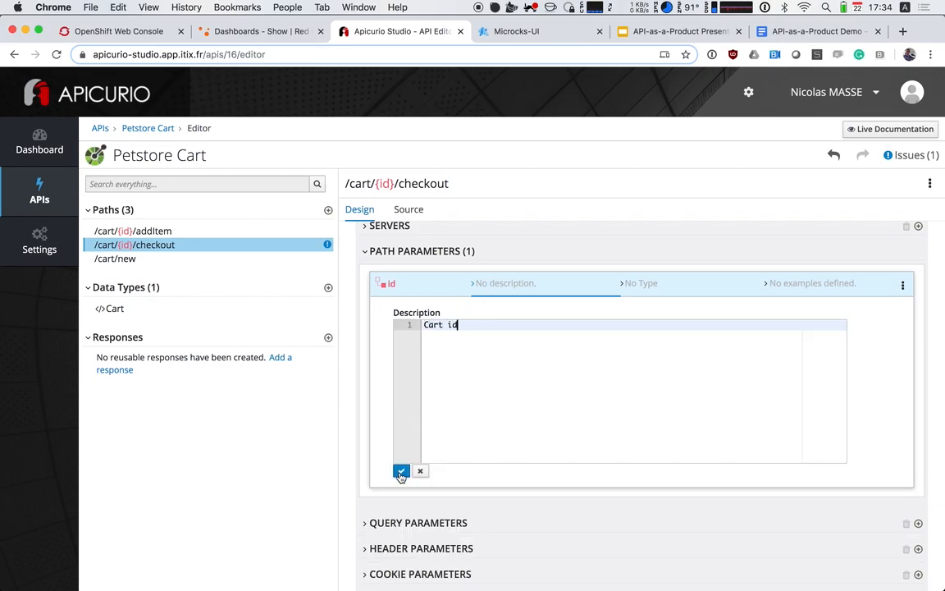
pyautogui.click(401, 471)
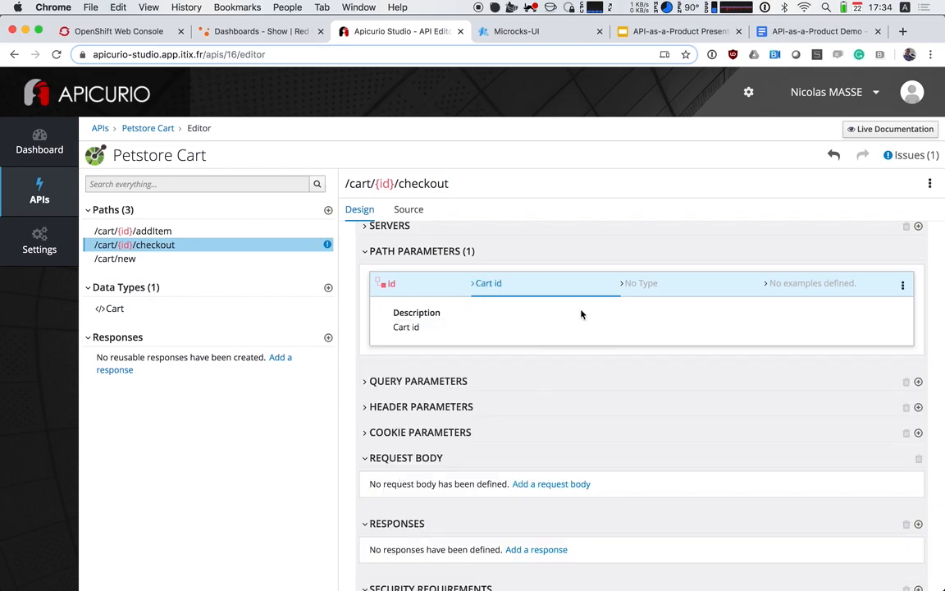
# Set the type of the checkout operation's id path parameter to Integer
pyautogui.click(654, 288)
pyautogui.click(450, 316)
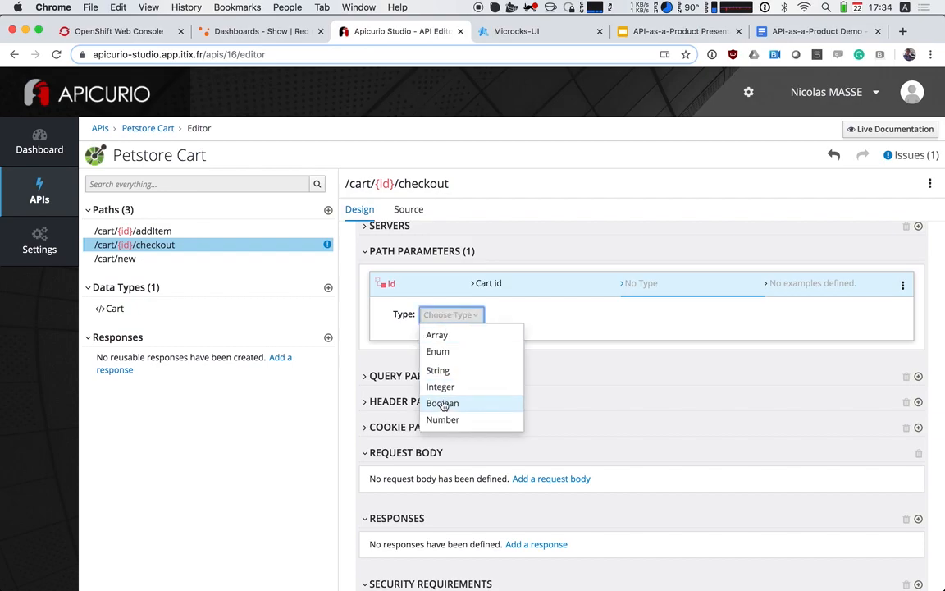
pyautogui.click(453, 389)
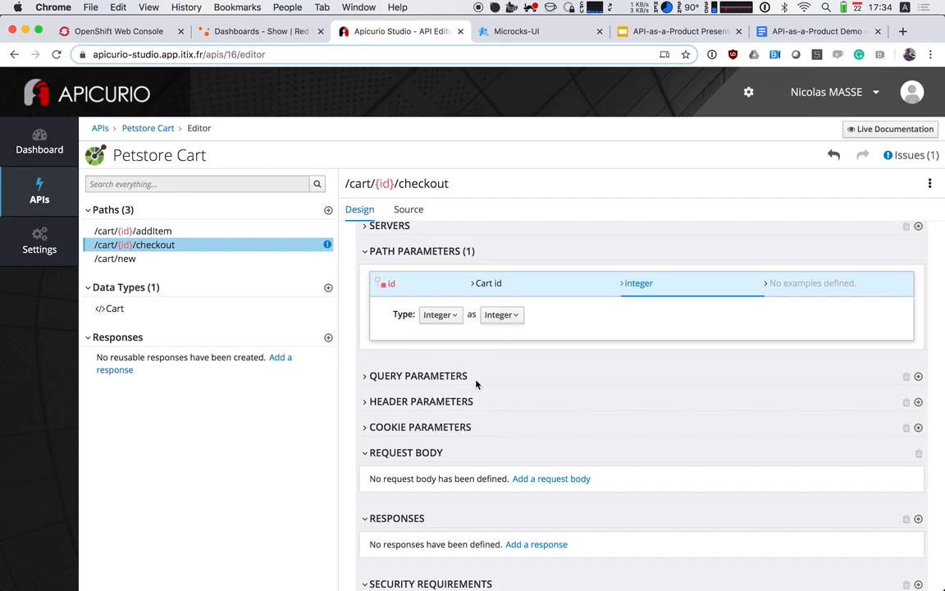
# Add a 200 OK response to the checkout Post operation and set its description to "OK"
pyautogui.scroll(-3, 735, 353)
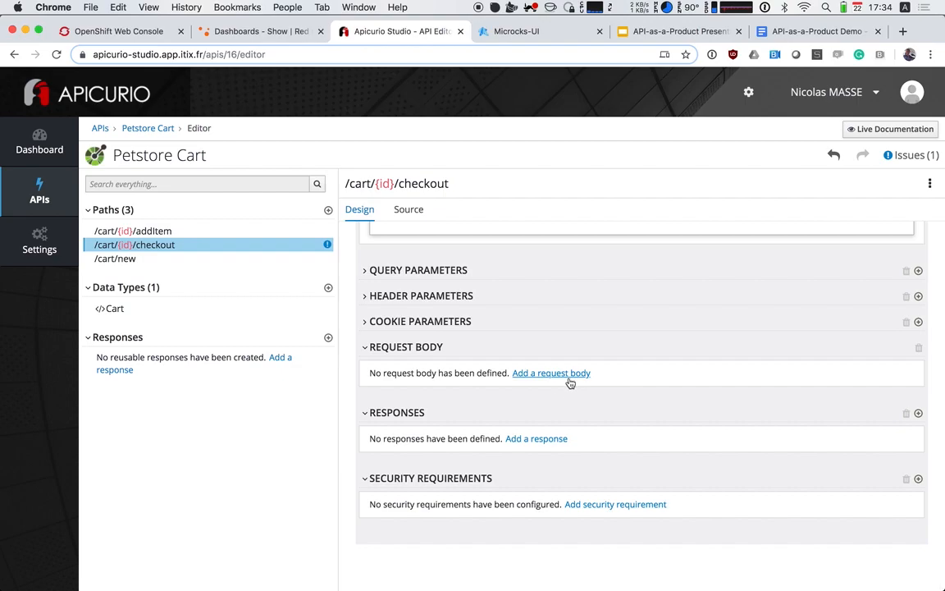
pyautogui.click(534, 441)
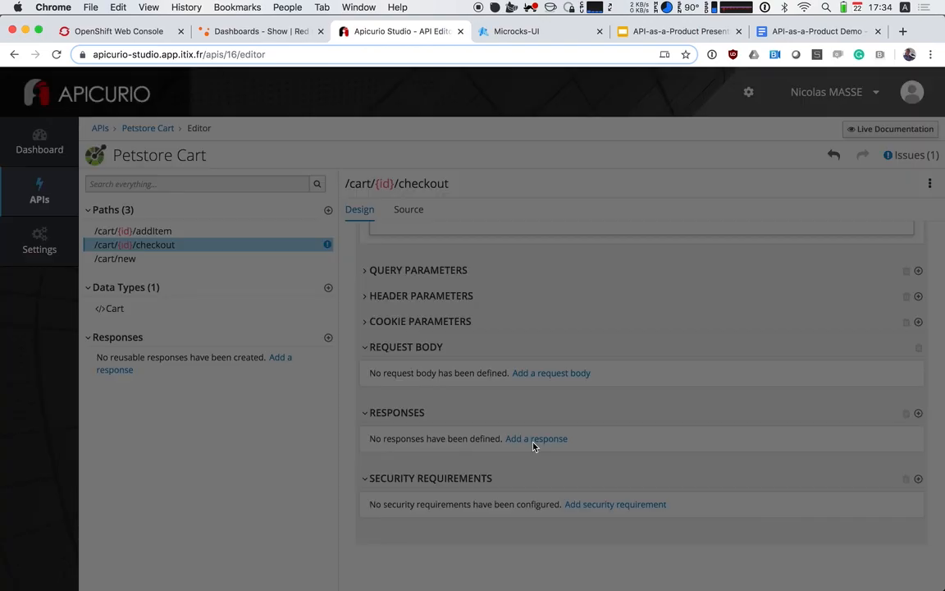
pyautogui.click(617, 234)
pyautogui.scroll(-2, 512, 383)
pyautogui.click(423, 410)
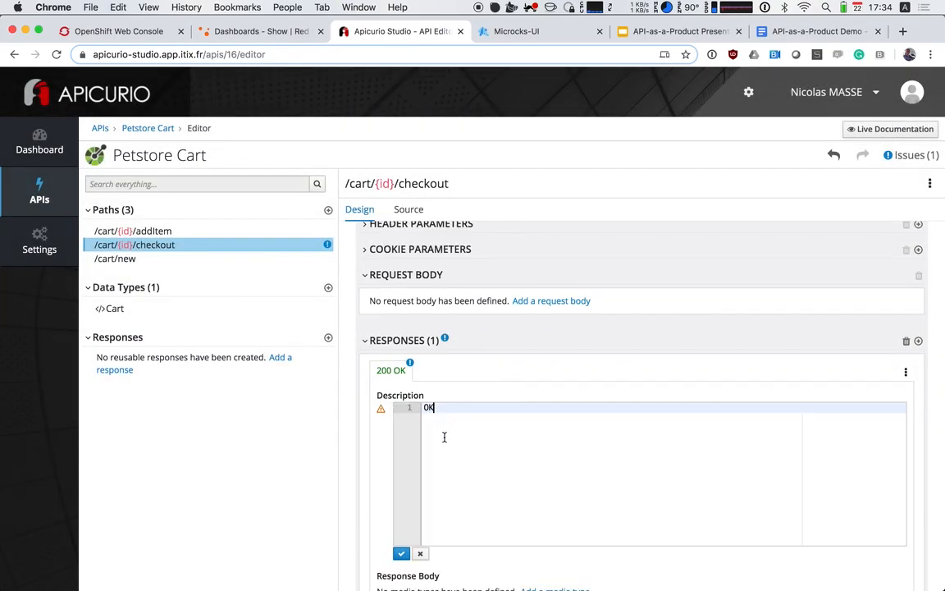
pyautogui.click(402, 553)
# Add an application/json media type to the checkout operation's 200 OK response body and set its type to Cart
pyautogui.scroll(-1, 500, 456)
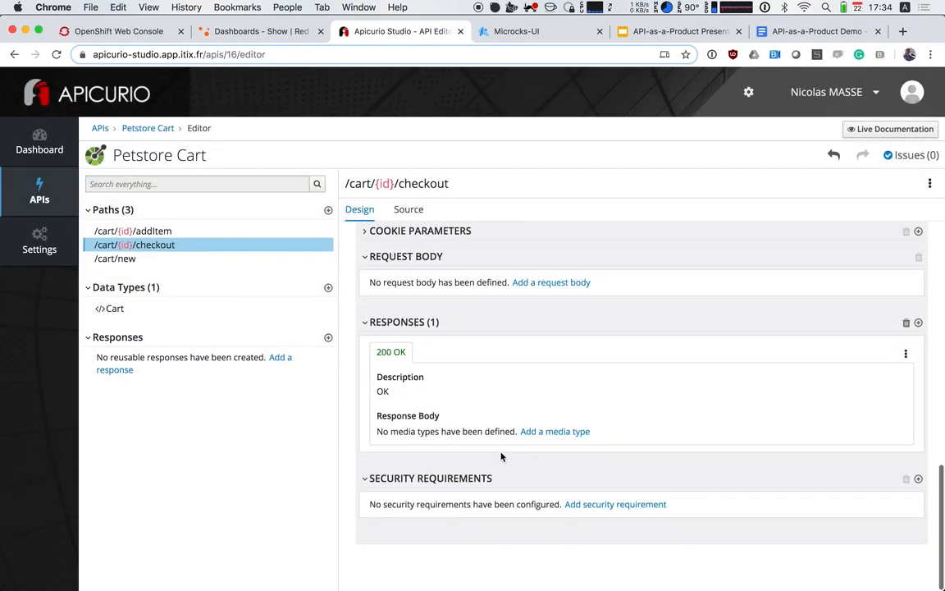
pyautogui.click(555, 430)
pyautogui.click(609, 236)
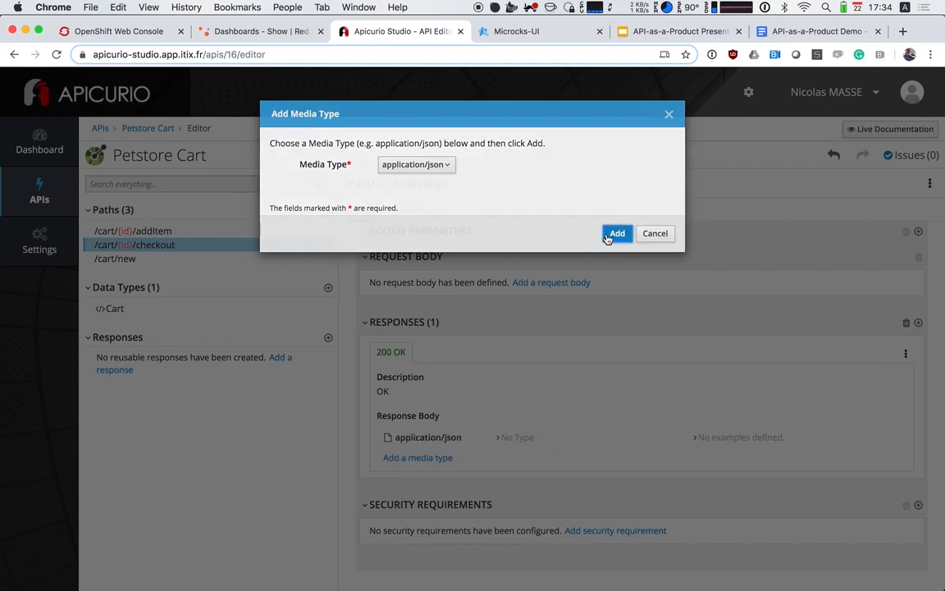
pyautogui.click(509, 438)
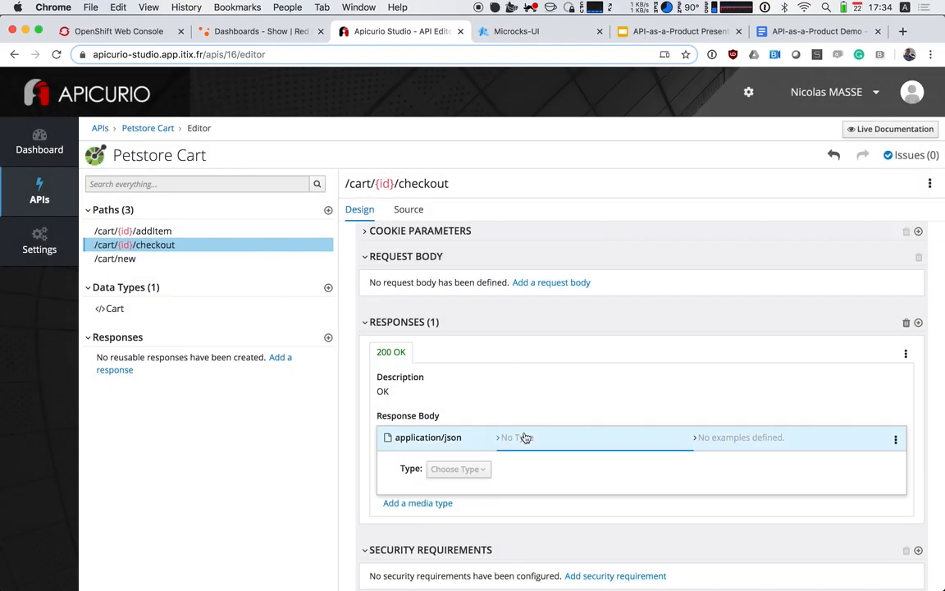
pyautogui.click(452, 479)
pyautogui.scroll(-2, 463, 496)
pyautogui.click(442, 521)
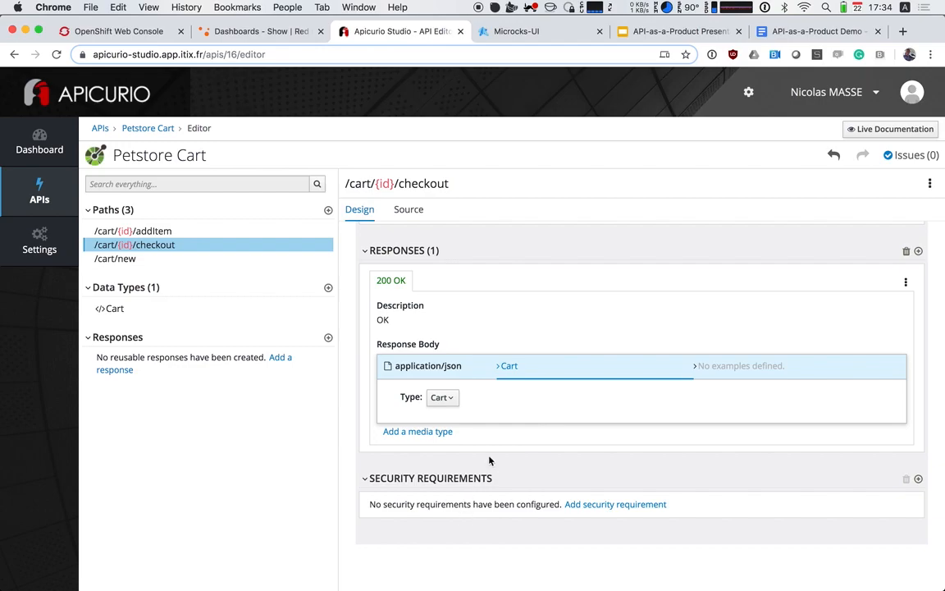
# Leave the Petstore Cart editor and return to the list of all APIs
pyautogui.scroll(-1, 530, 418)
pyautogui.scroll(1, 517, 434)
pyautogui.scroll(5, 509, 456)
pyautogui.scroll(5, 509, 456)
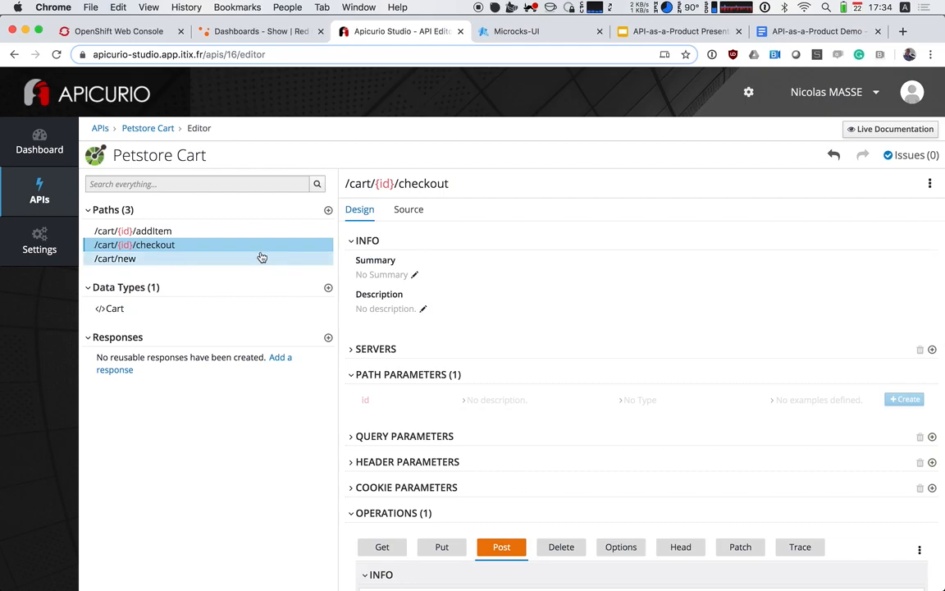
pyautogui.click(228, 259)
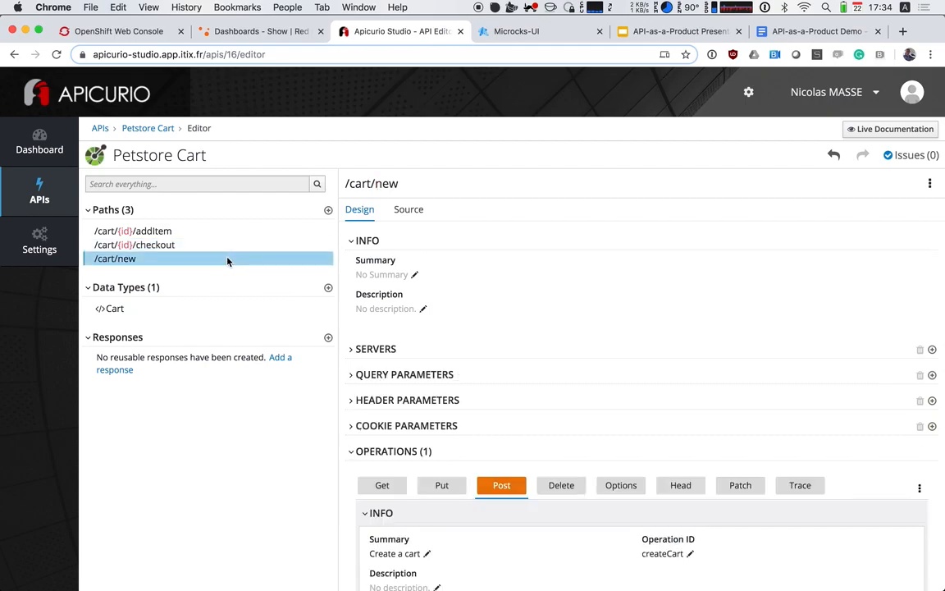
pyautogui.click(156, 129)
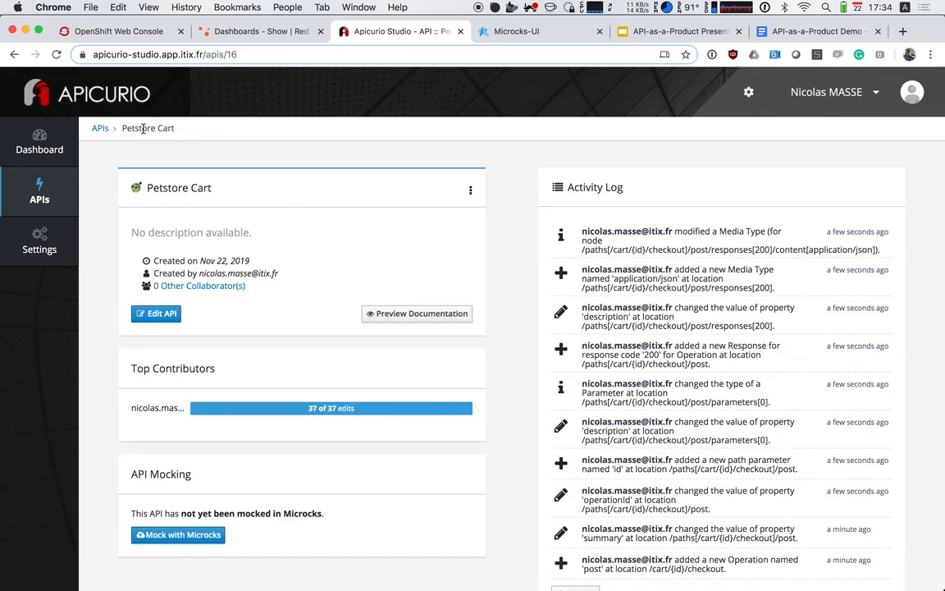
pyautogui.click(100, 129)
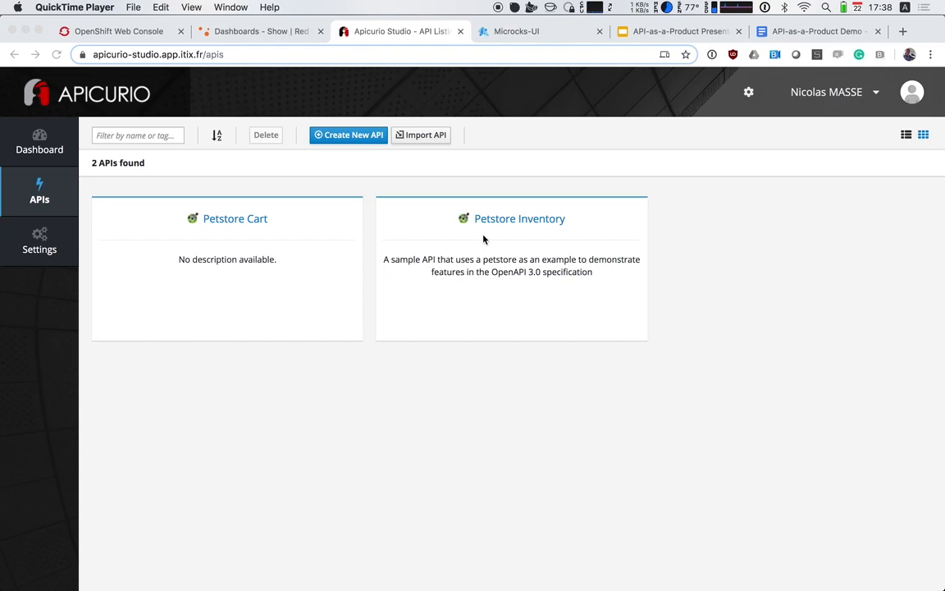
# Open the Petstore Inventory API in the API editor
pyautogui.click(502, 221)
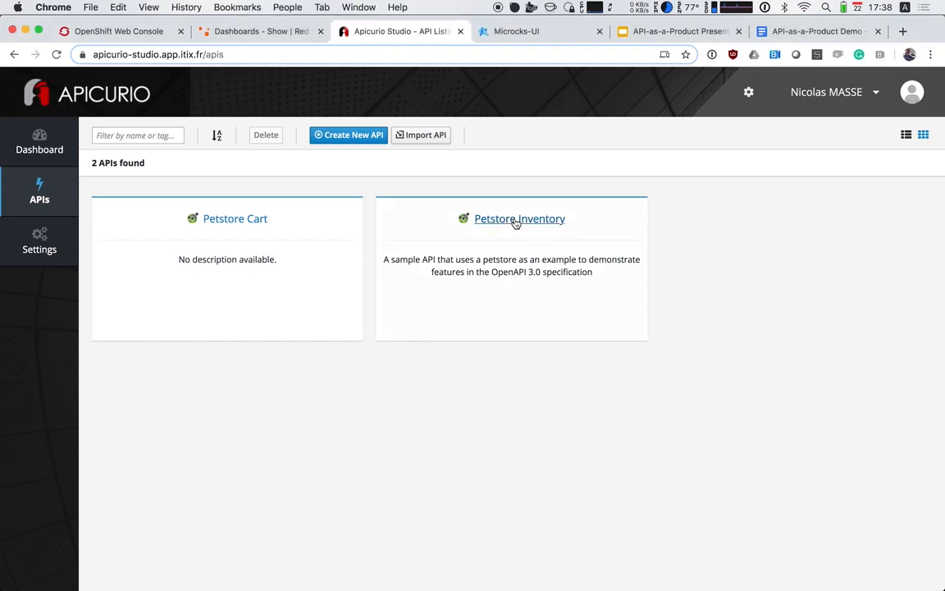
pyautogui.click(515, 219)
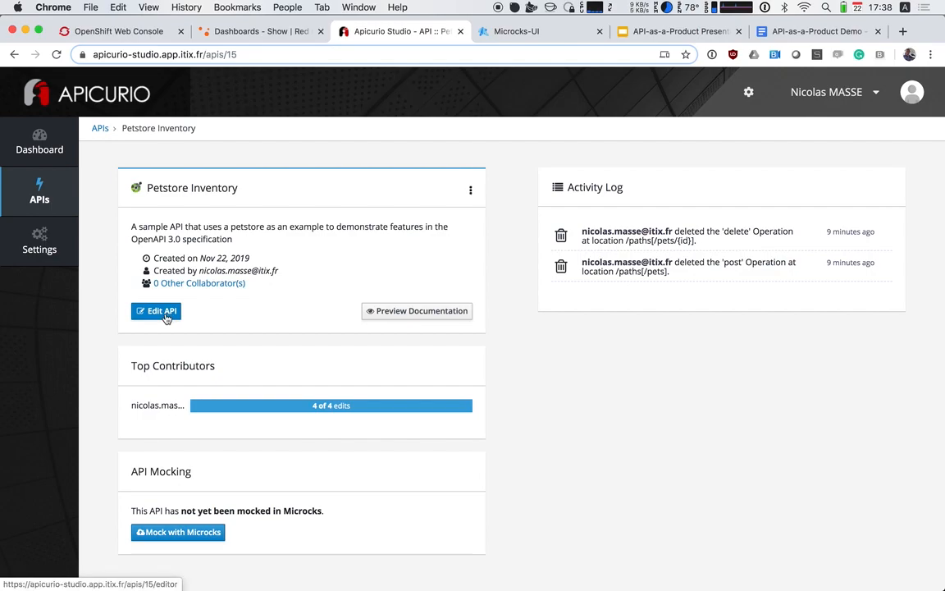
pyautogui.click(154, 310)
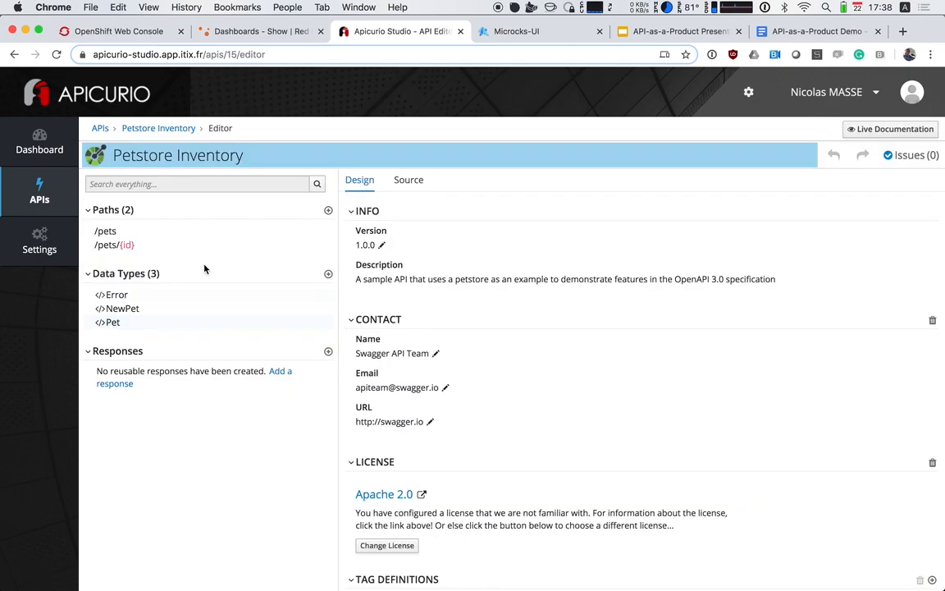
# Examine the /pets path's Get operation, including its operation ID, query parameters and 200 OK response
pyautogui.click(125, 233)
pyautogui.scroll(-3, 526, 356)
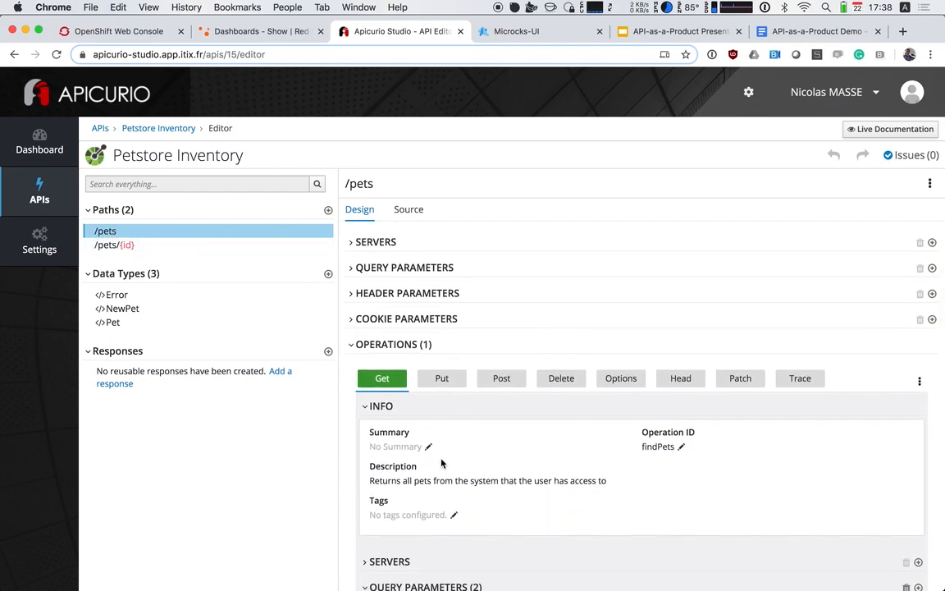
pyautogui.scroll(-2, 443, 459)
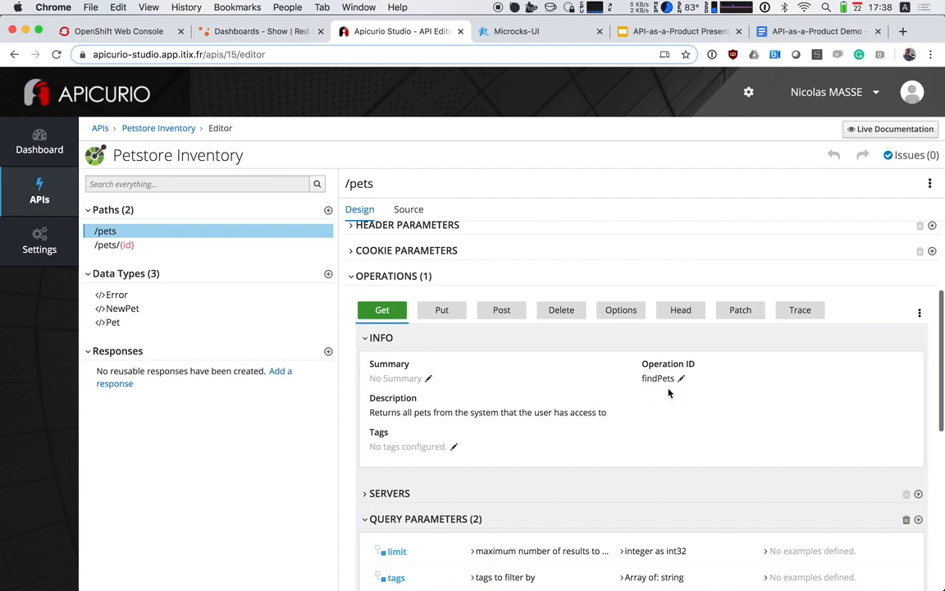
pyautogui.scroll(-1, 658, 393)
pyautogui.scroll(-1, 658, 393)
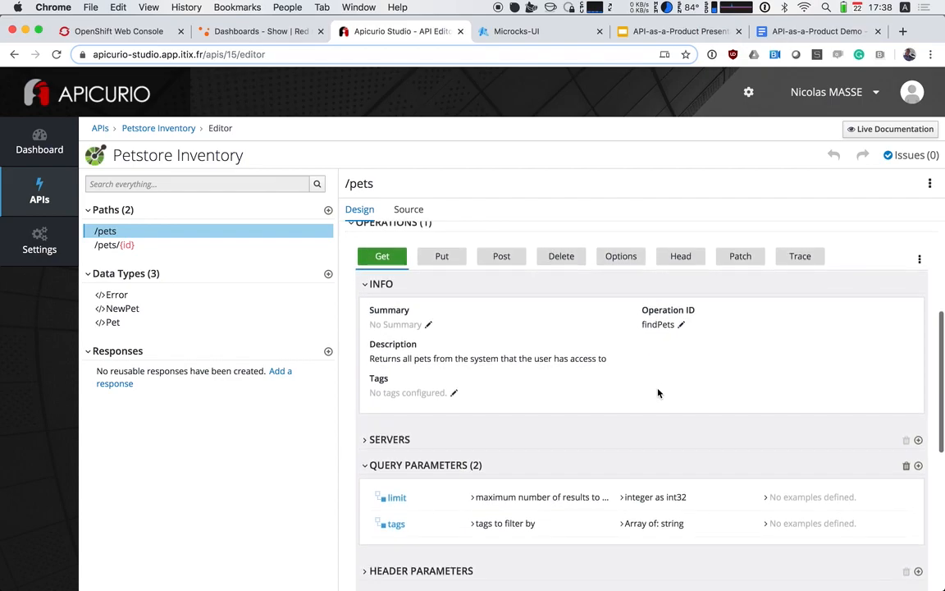
pyautogui.scroll(-3, 658, 393)
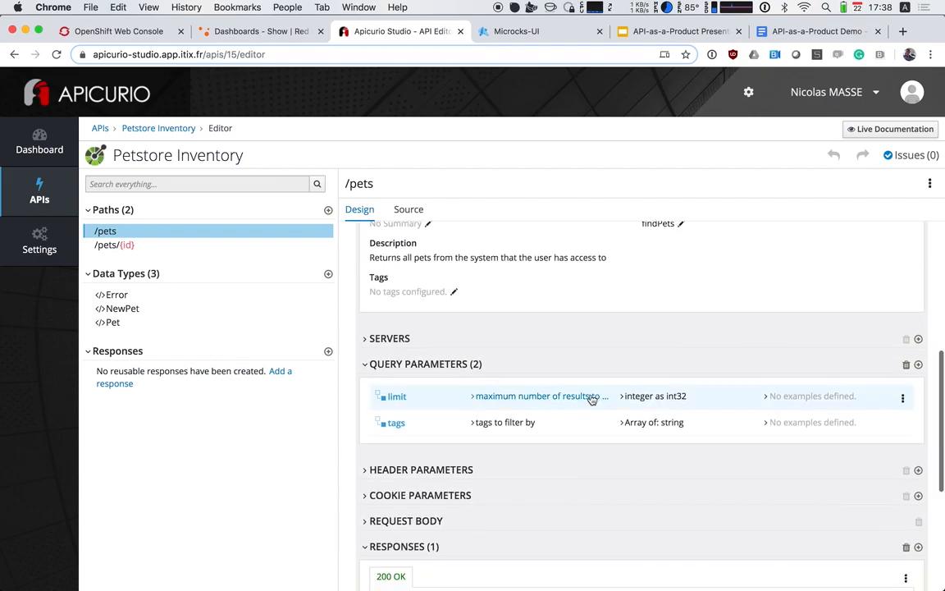
pyautogui.scroll(-5, 489, 460)
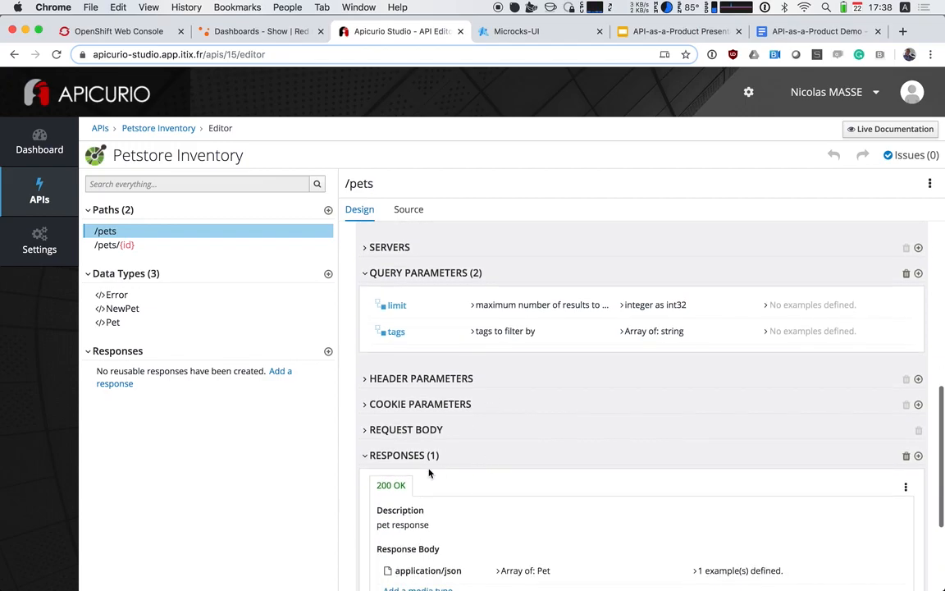
pyautogui.scroll(4, 432, 472)
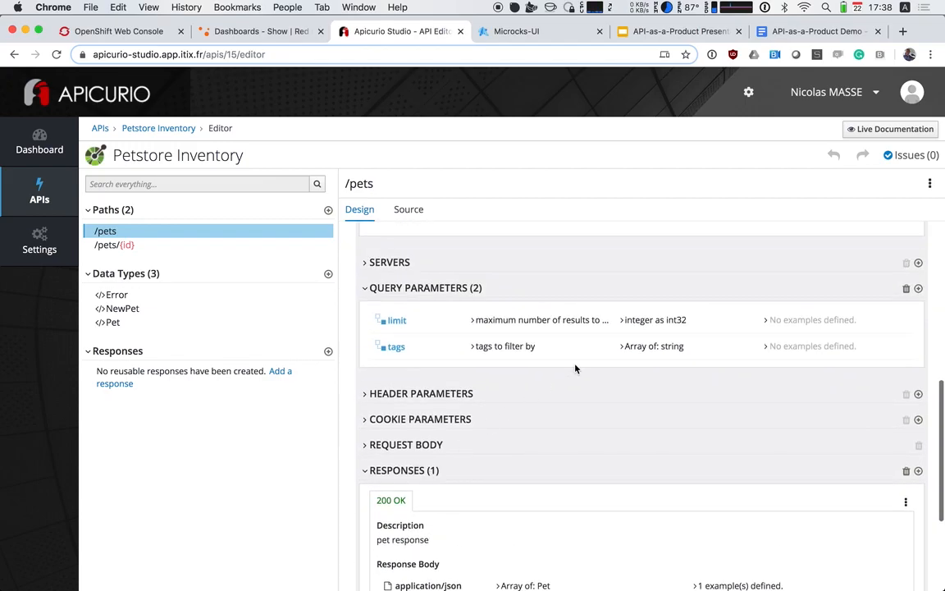
pyautogui.scroll(-4, 623, 431)
# Inspect the JSON example defined for the /pets 200 OK response body and close it without editing
pyautogui.click(730, 413)
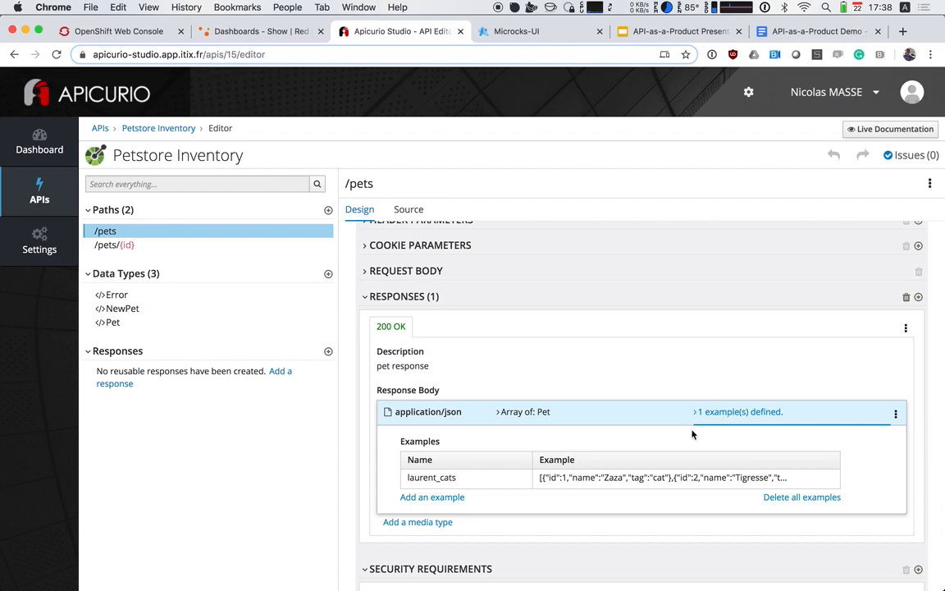
pyautogui.click(815, 480)
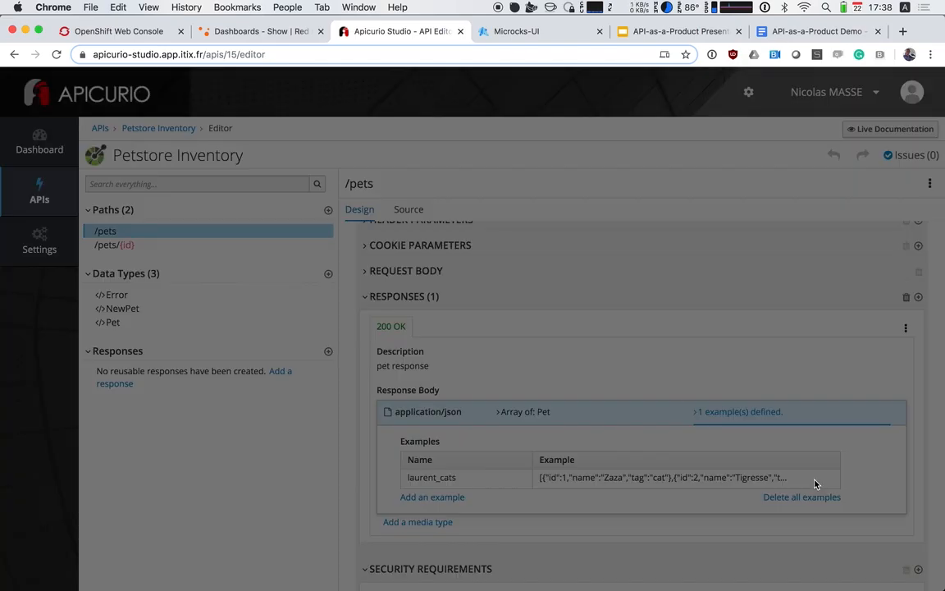
pyautogui.scroll(-2, 403, 223)
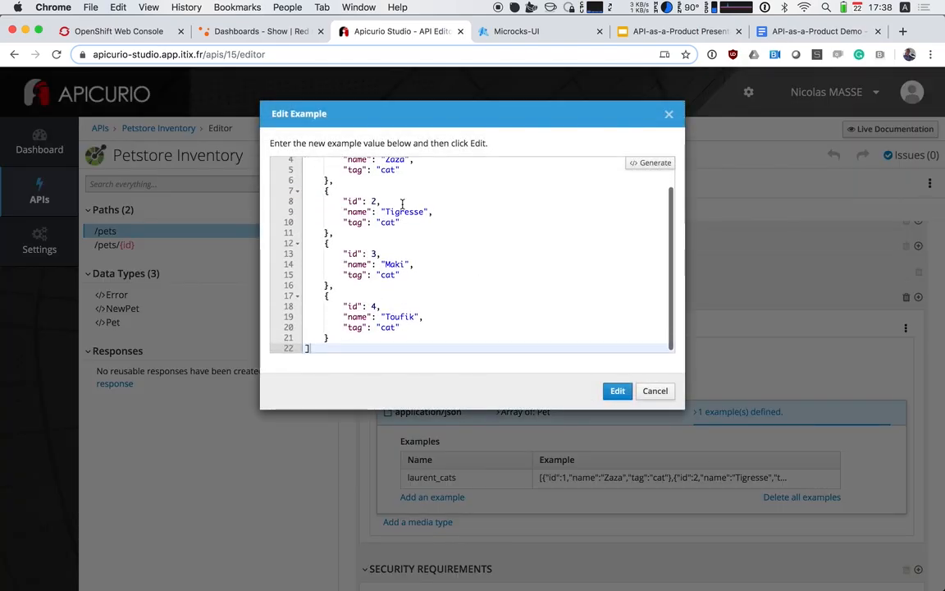
pyautogui.scroll(2, 382, 204)
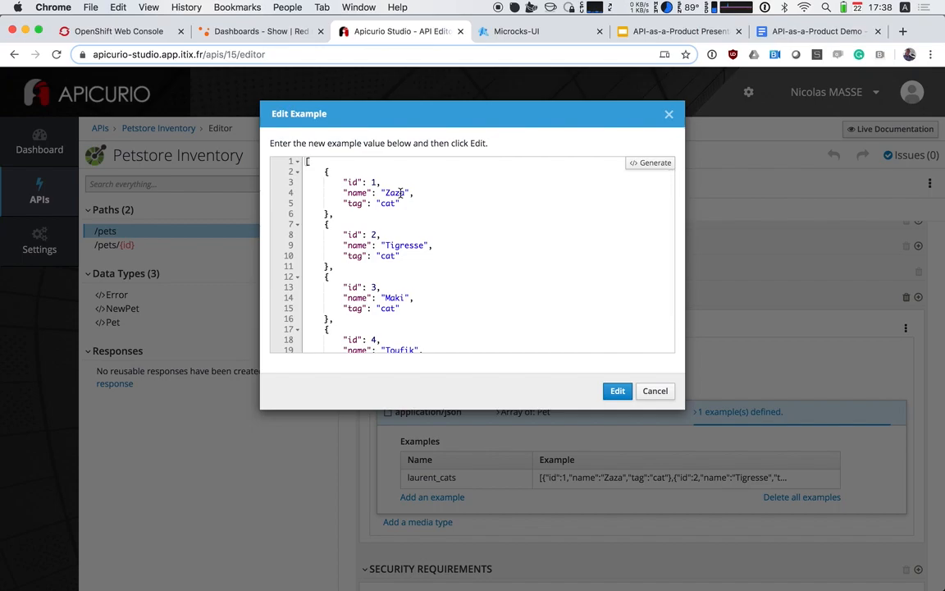
pyautogui.click(656, 390)
# Review the /pets/{id} Get operation and inspect its zaza response example, closing it without editing
pyautogui.click(126, 246)
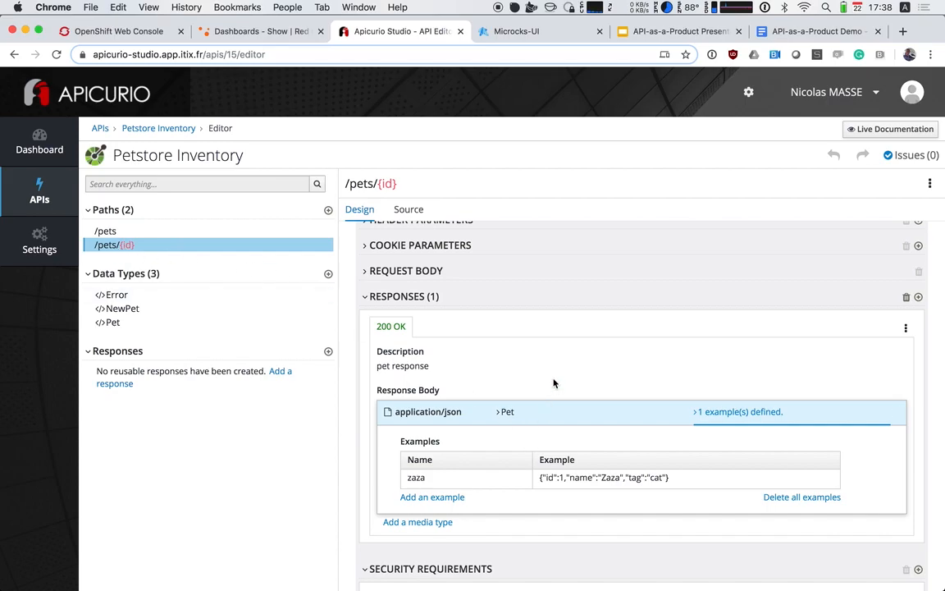
pyautogui.scroll(5, 554, 383)
pyautogui.scroll(2, 554, 383)
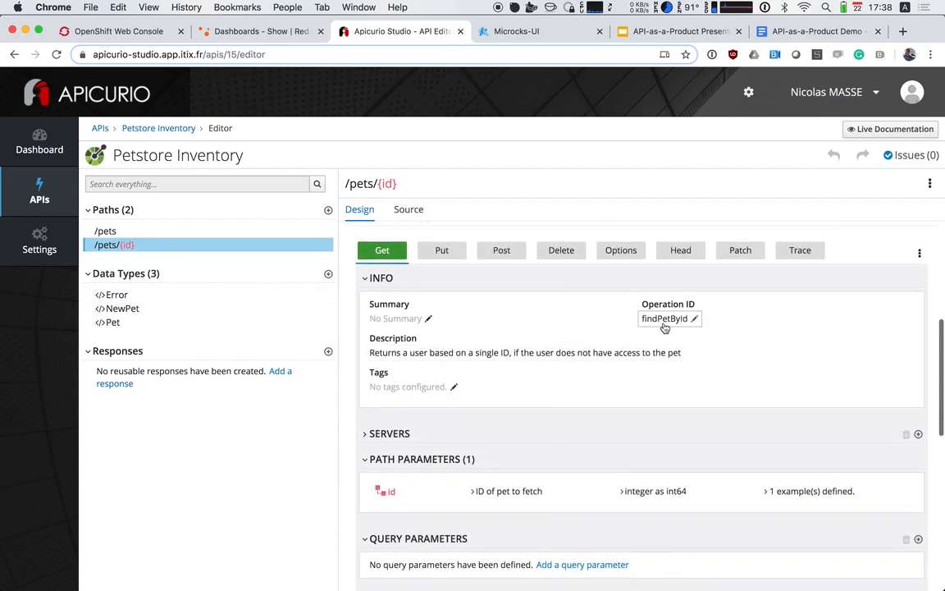
pyautogui.scroll(-5, 664, 326)
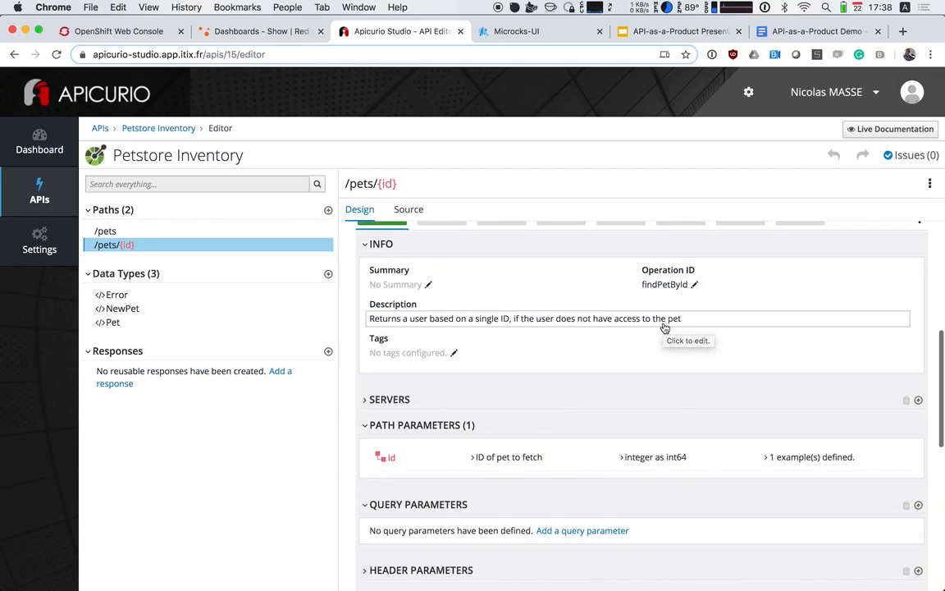
pyautogui.scroll(-6, 664, 326)
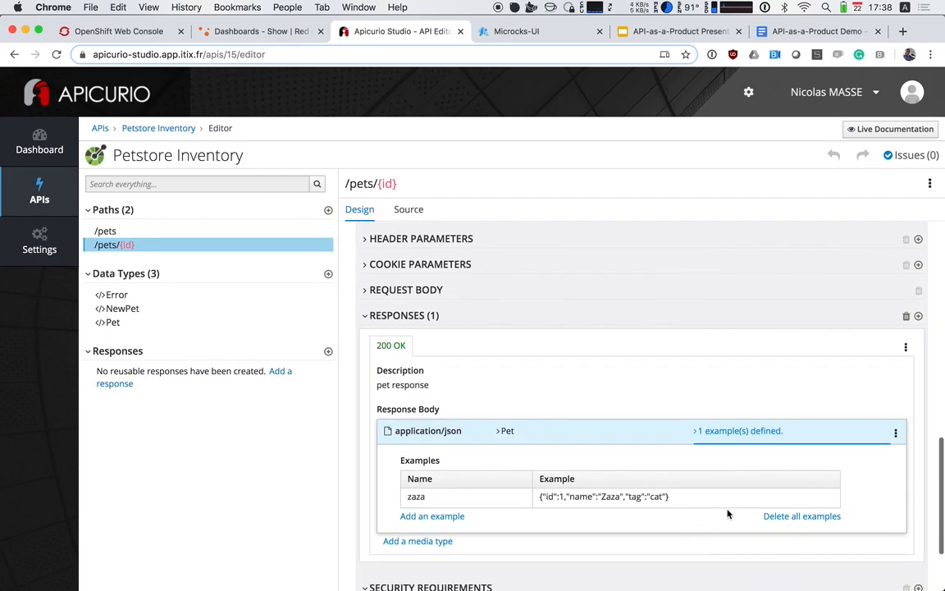
pyautogui.click(816, 497)
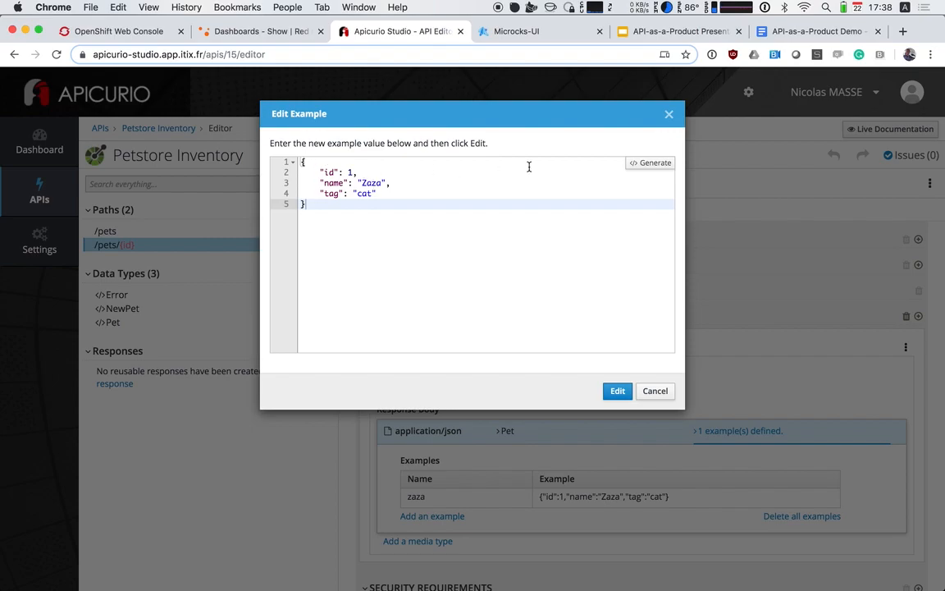
pyautogui.press('Escape')
pyautogui.scroll(10, 534, 320)
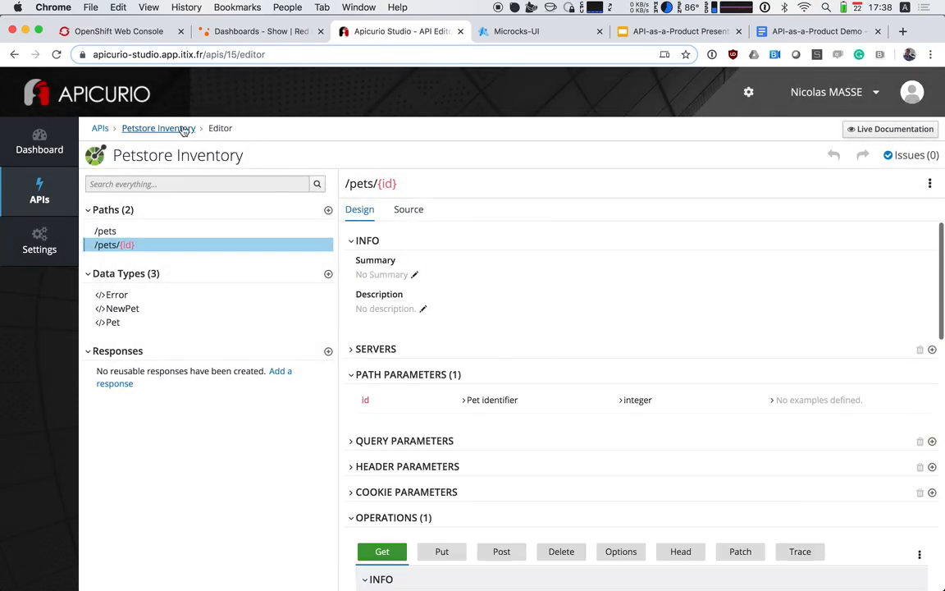
# Go to the Petstore Inventory overview and mock the API with Microcks, acknowledging the result
pyautogui.click(190, 128)
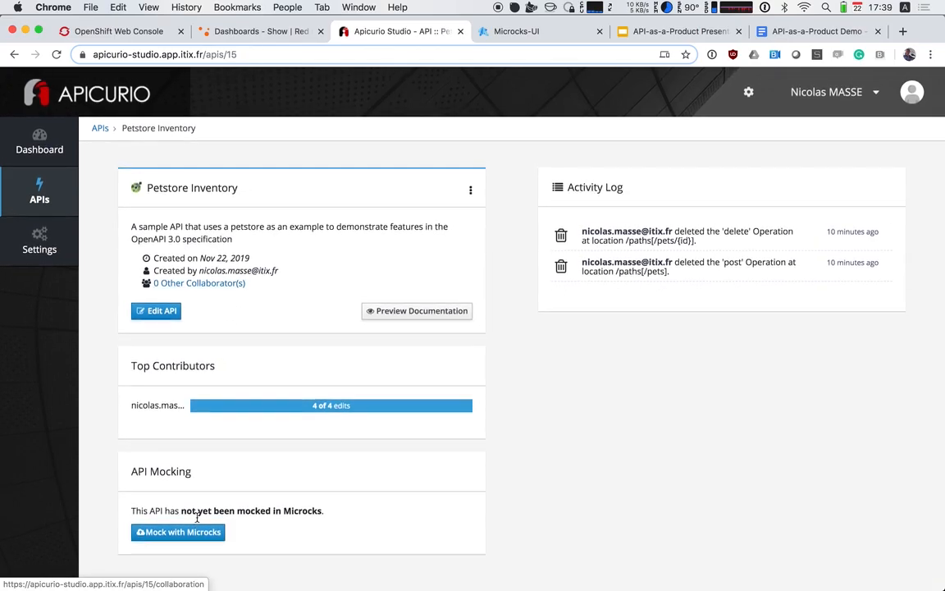
pyautogui.click(195, 533)
pyautogui.click(756, 245)
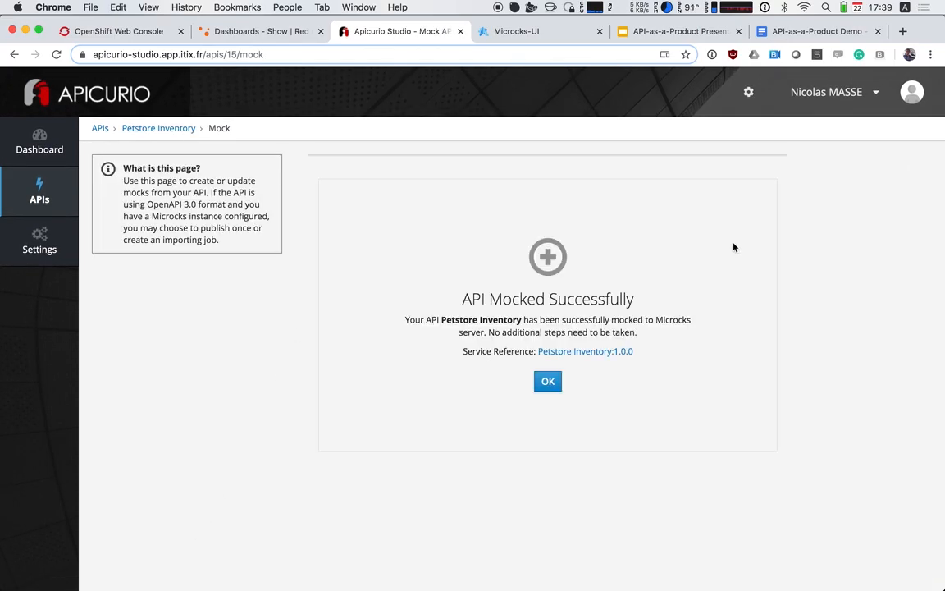
pyautogui.click(547, 381)
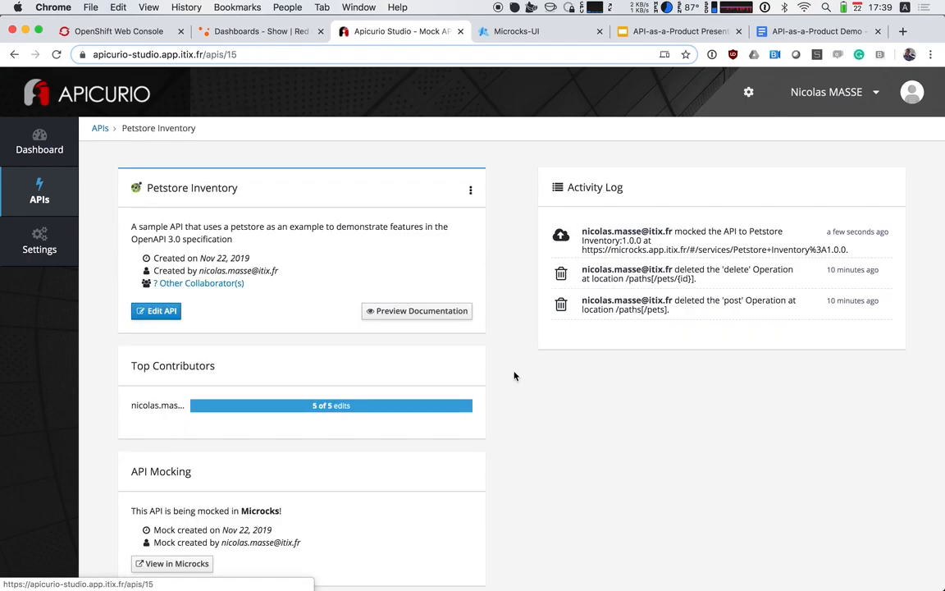
# Switch to Microcks, refresh its list of APIs and services, and open the Petstore Inventory service
pyautogui.click(518, 33)
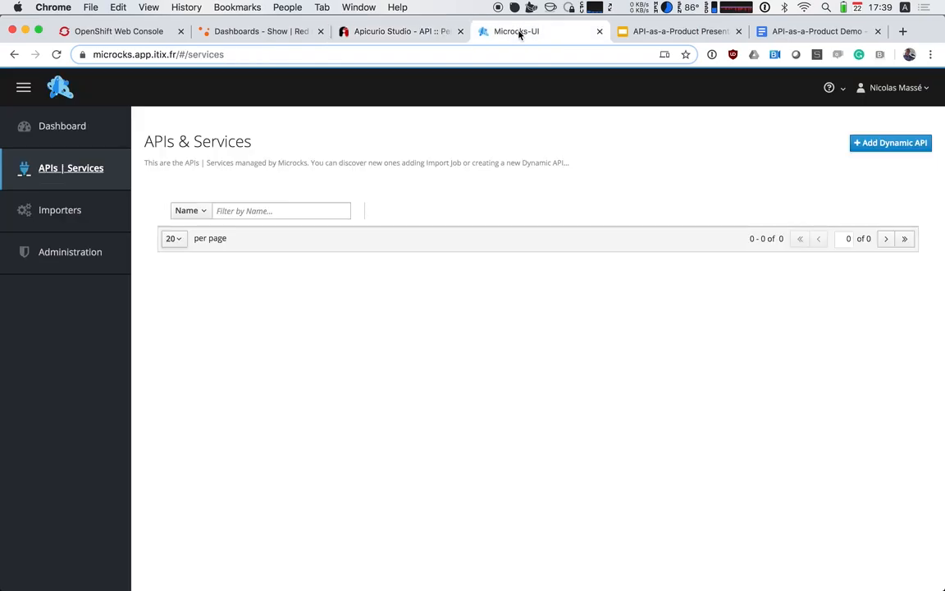
pyautogui.click(67, 174)
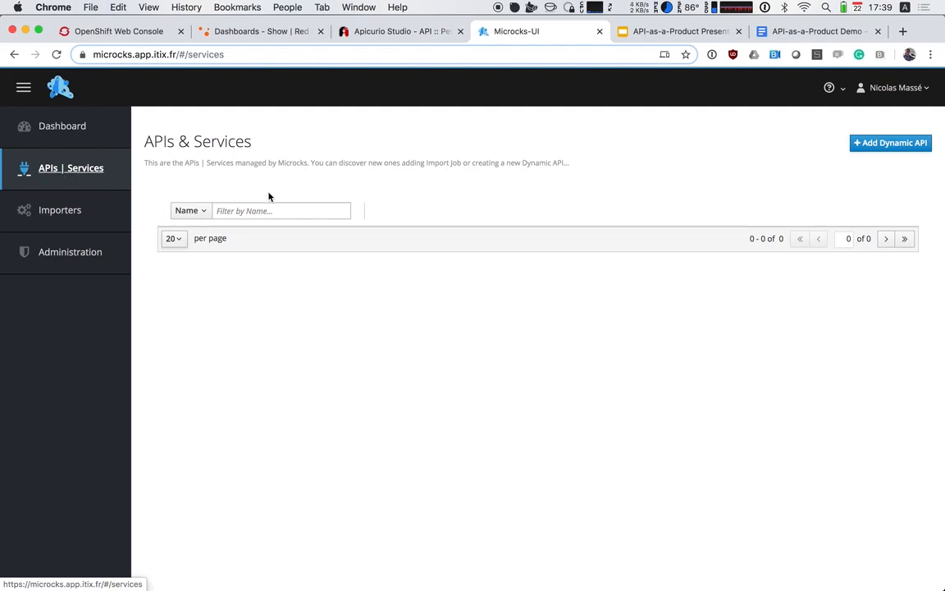
pyautogui.click(82, 142)
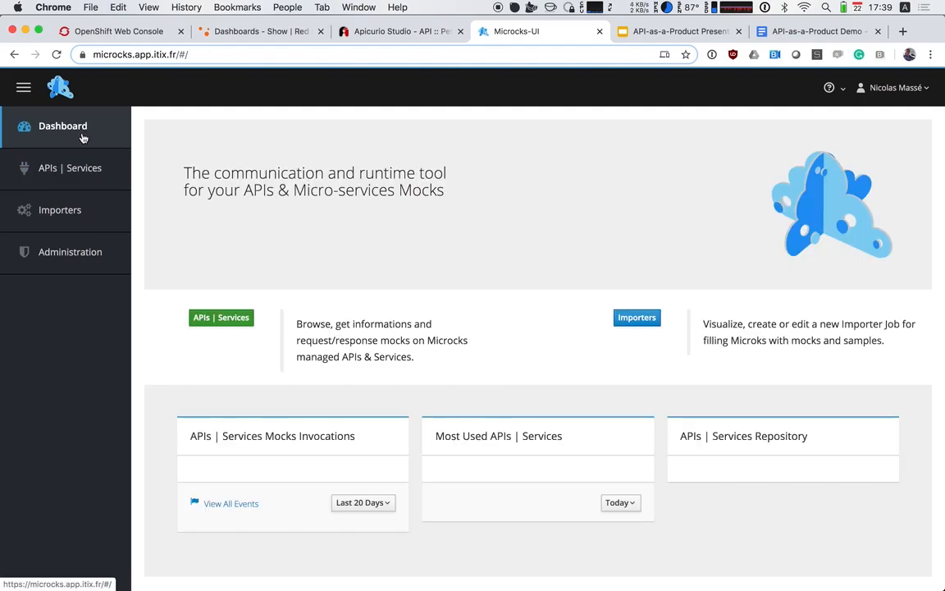
pyautogui.click(81, 179)
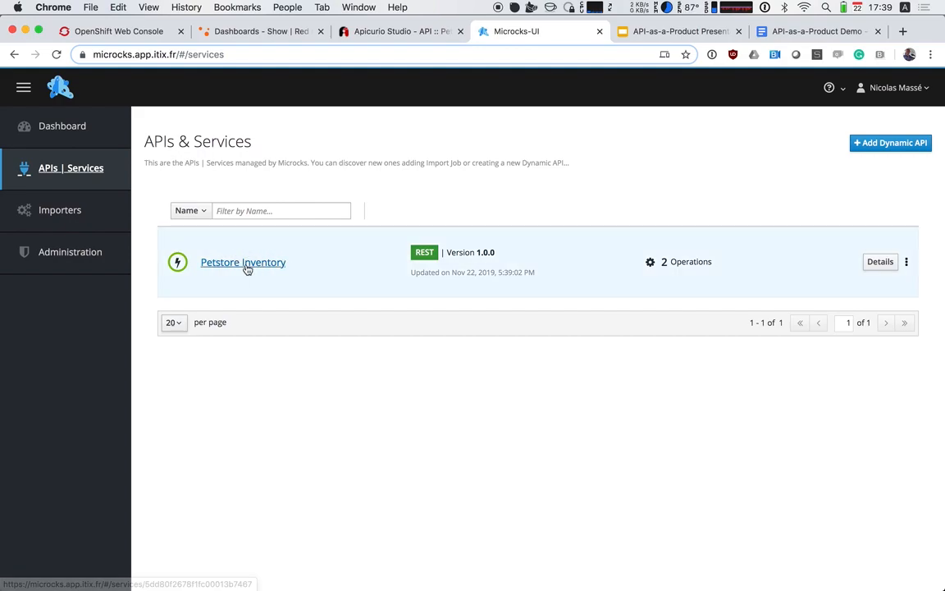
pyautogui.click(246, 264)
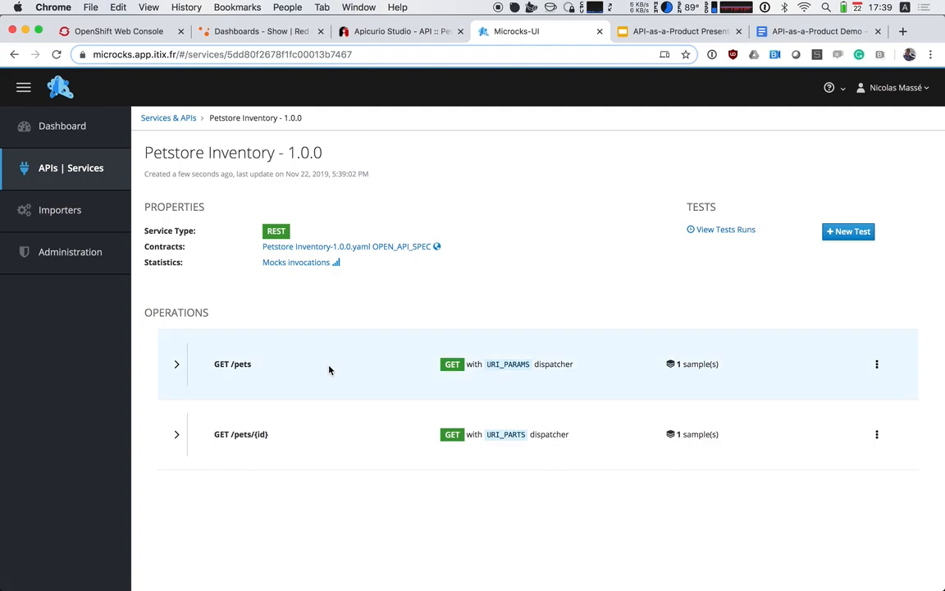
# Expand the GET /pets and GET /pets/{id} operations to view their mock requests and responses
pyautogui.click(176, 363)
pyautogui.scroll(-2, 188, 404)
pyautogui.scroll(-2, 188, 403)
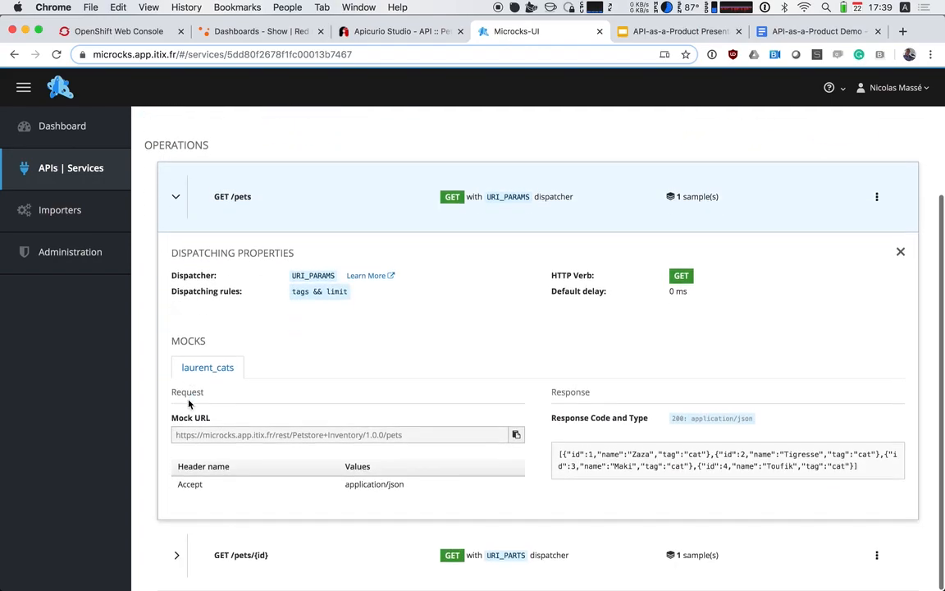
pyautogui.click(175, 555)
pyautogui.scroll(-6, 178, 554)
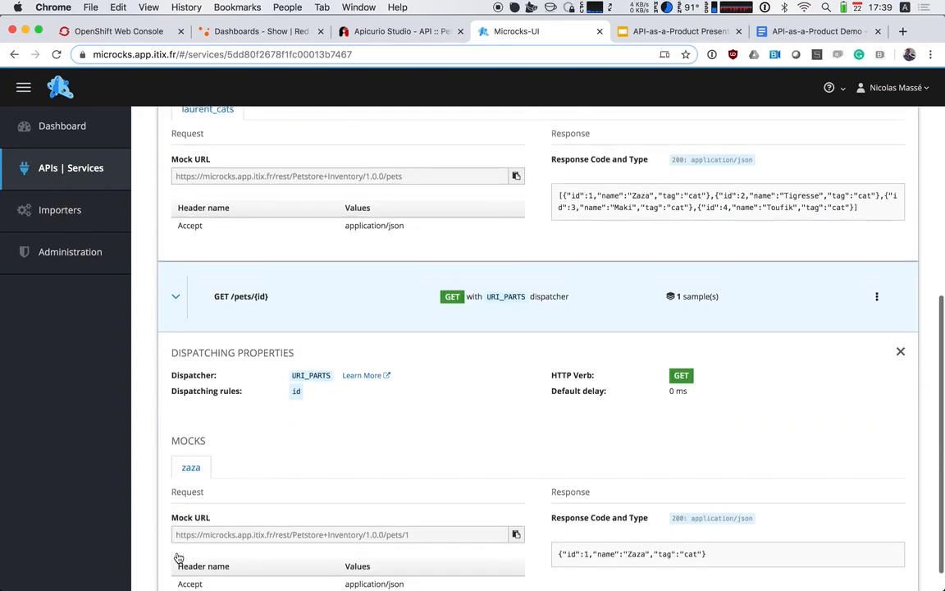
# Copy the mock URL of the GET /pets operation and switch to the Terminal
pyautogui.scroll(8, 246, 558)
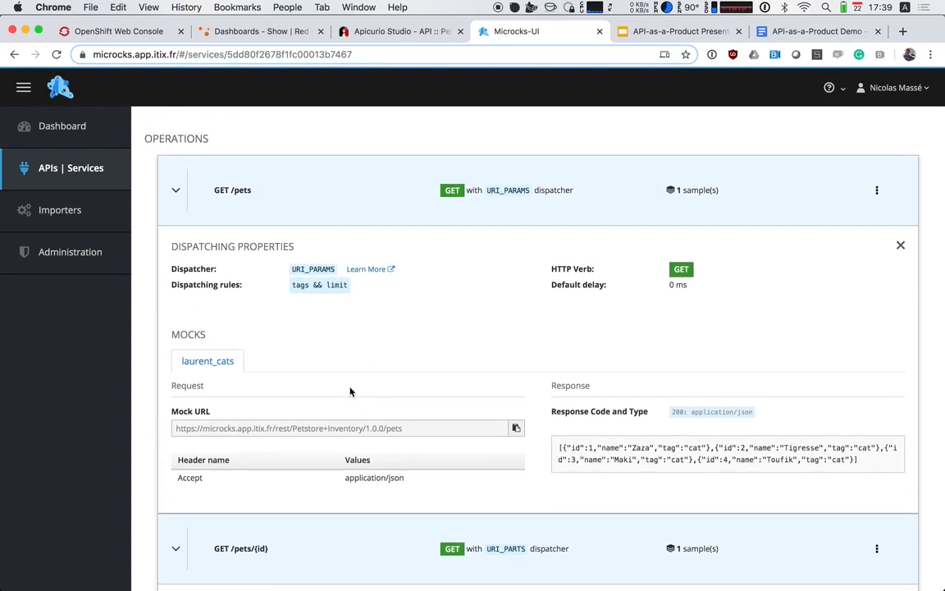
pyautogui.click(363, 430)
pyautogui.press('super+c')
pyautogui.scroll(-1, 381, 397)
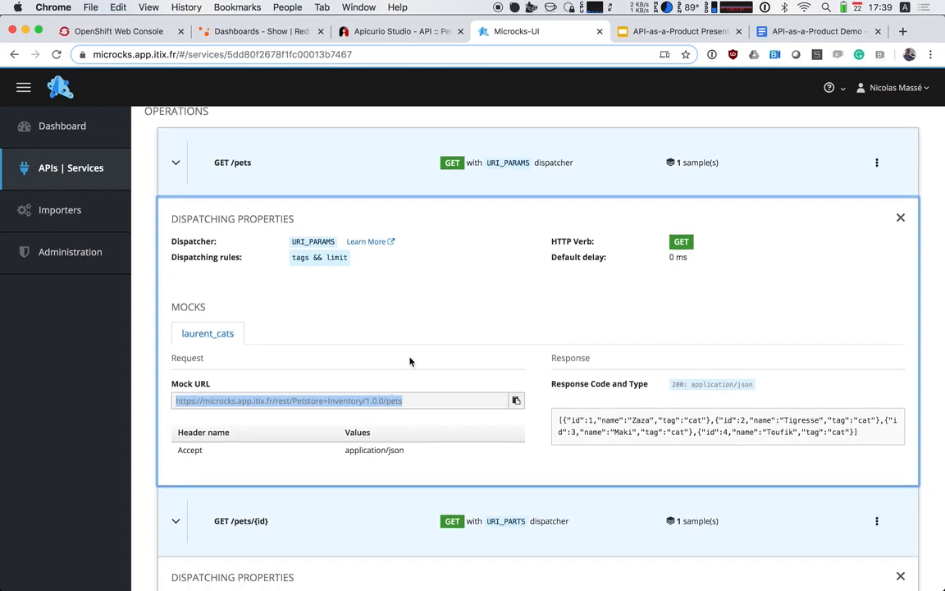
pyautogui.scroll(5, 411, 361)
pyautogui.press('super+Tab')
pyautogui.press('super+Tab')
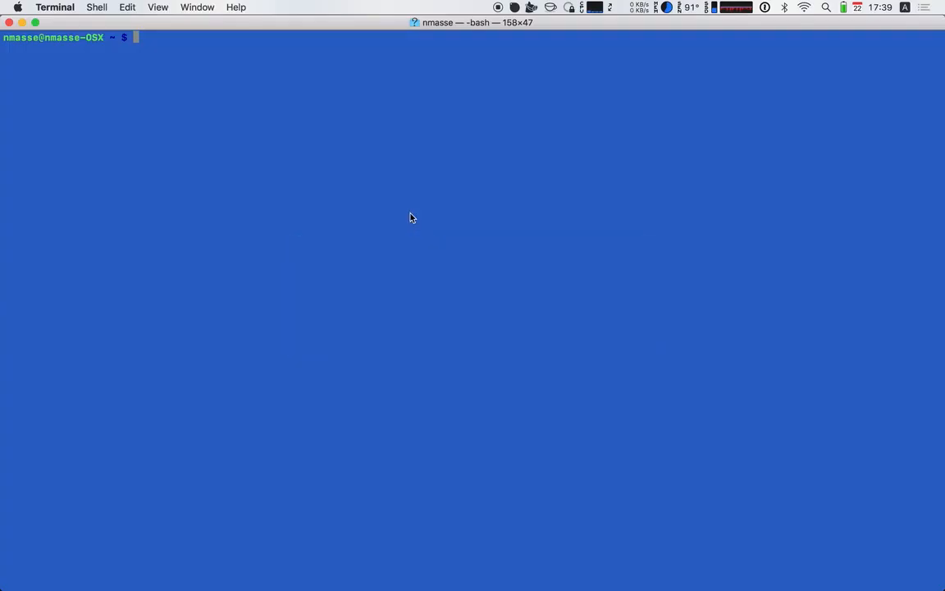
pyautogui.press('super+plus')
pyautogui.hotkey('ctrl', 'l')
pyautogui.write('curl')
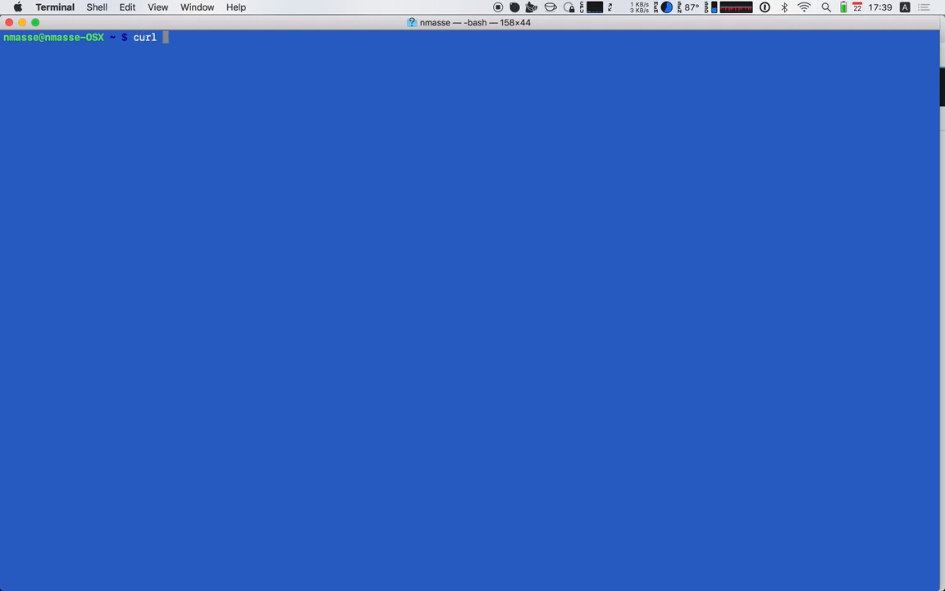
pyautogui.press('super+v')
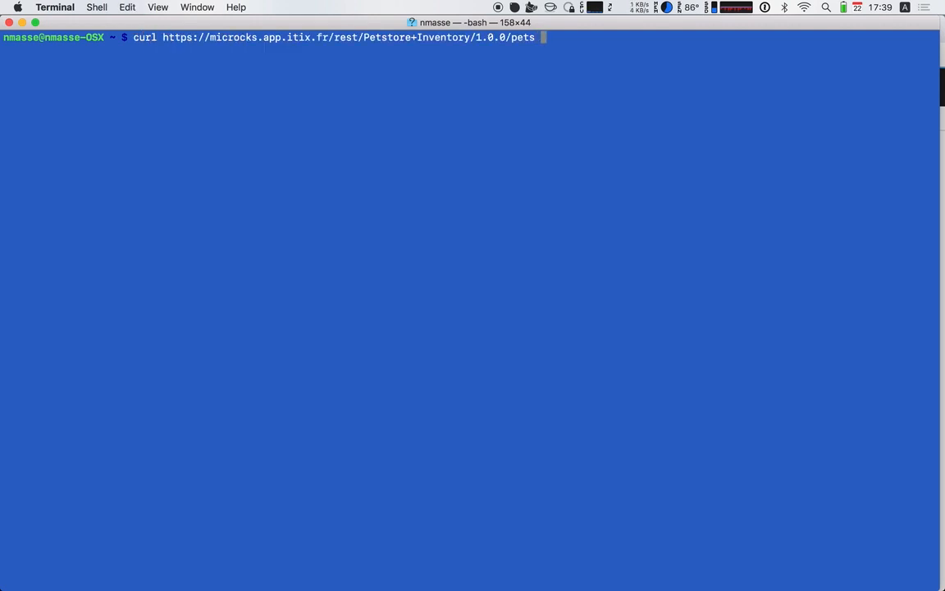
pyautogui.write('-s |jq .')
pyautogui.press('Return')
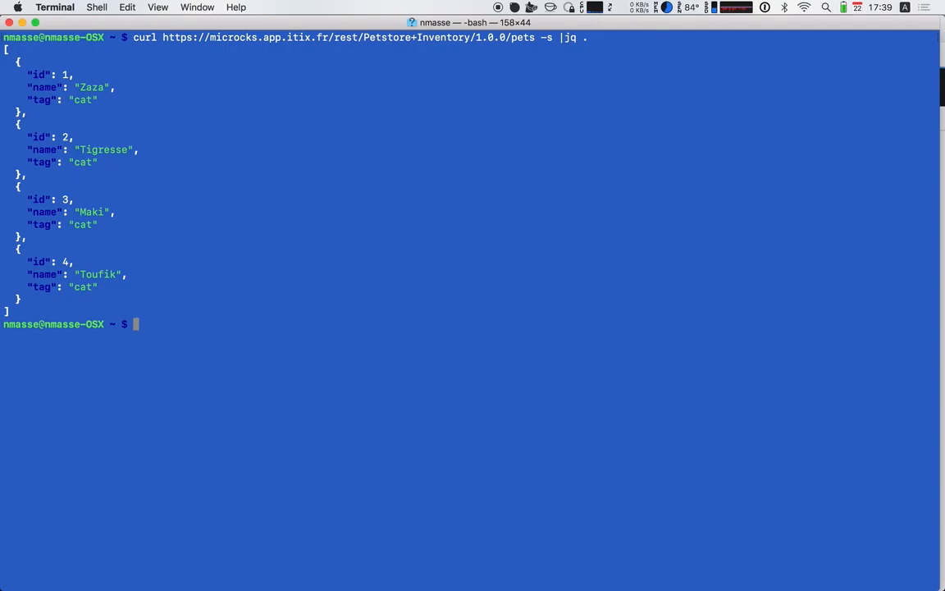
# Rerun the curl command against the mock's /pets/1 path, then return to Microcks in the browser
pyautogui.press('Up')
pyautogui.press('Left')
pyautogui.press('Left')
pyautogui.press('Left')
pyautogui.press('Left')
pyautogui.press('Left')
pyautogui.press('Left')
pyautogui.press('Left')
pyautogui.press('Left')
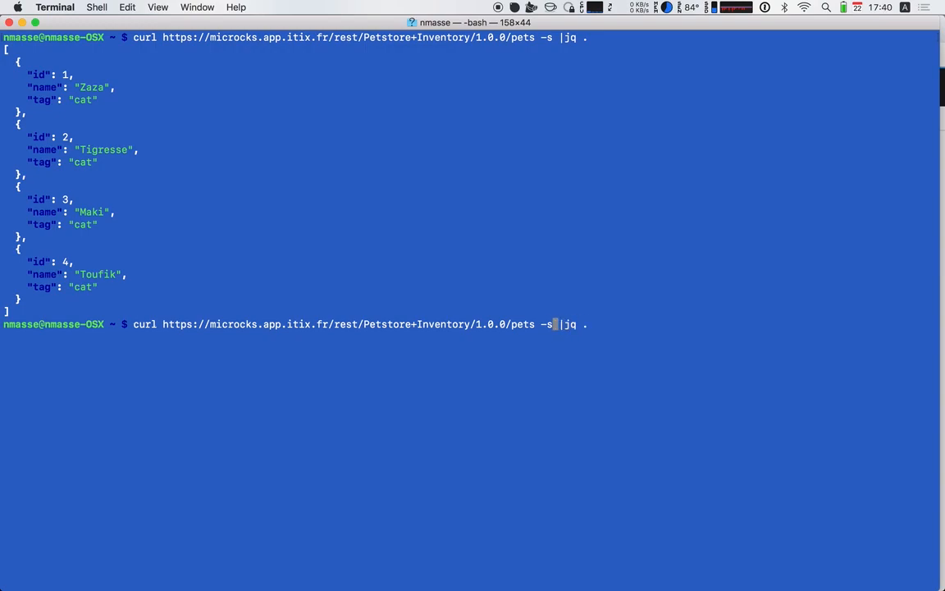
pyautogui.write('/1')
pyautogui.press('Return')
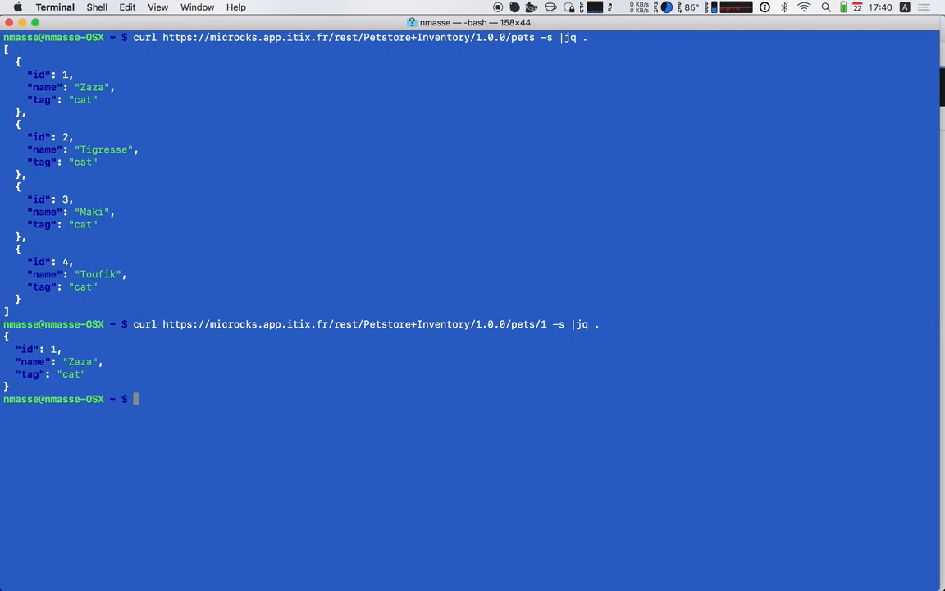
pyautogui.press('super+Tab')
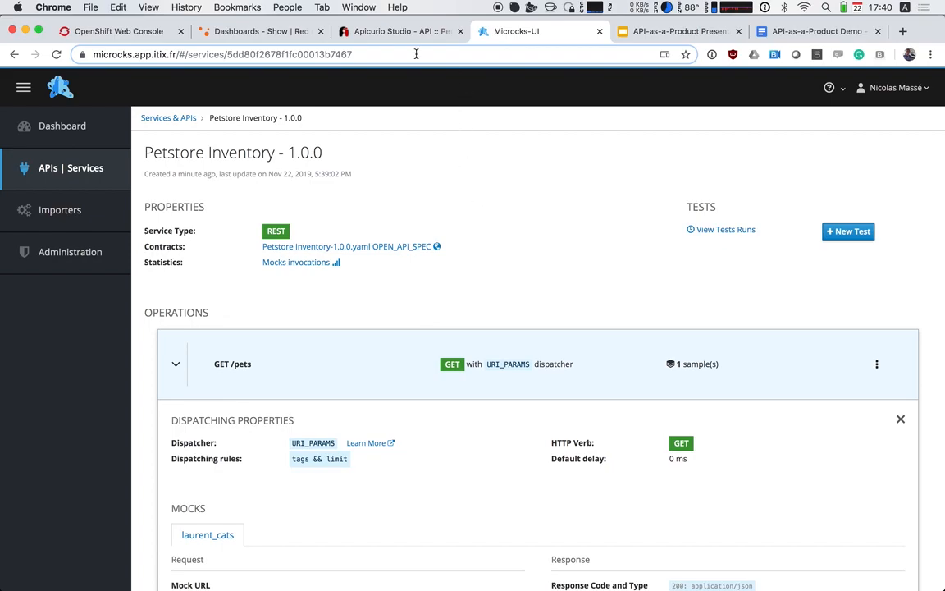
# Switch to Apicurio Studio and open the Petstore Cart API in the editor
pyautogui.click(392, 31)
pyautogui.click(102, 130)
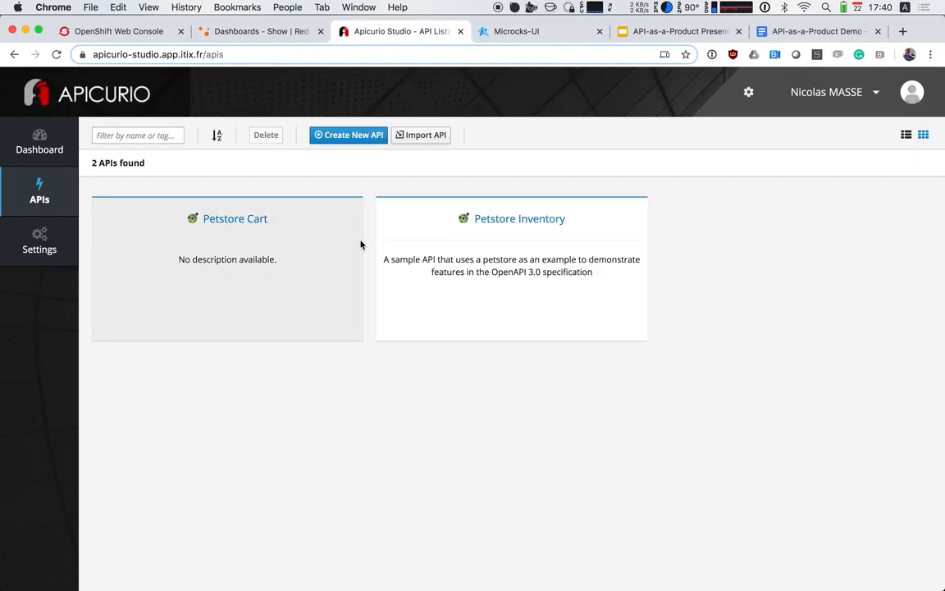
pyautogui.click(236, 220)
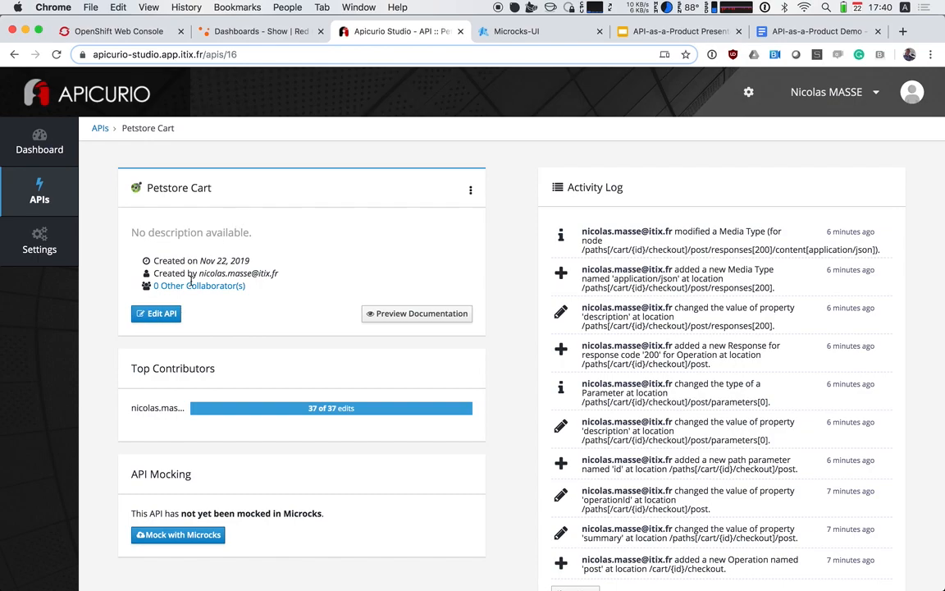
pyautogui.click(162, 314)
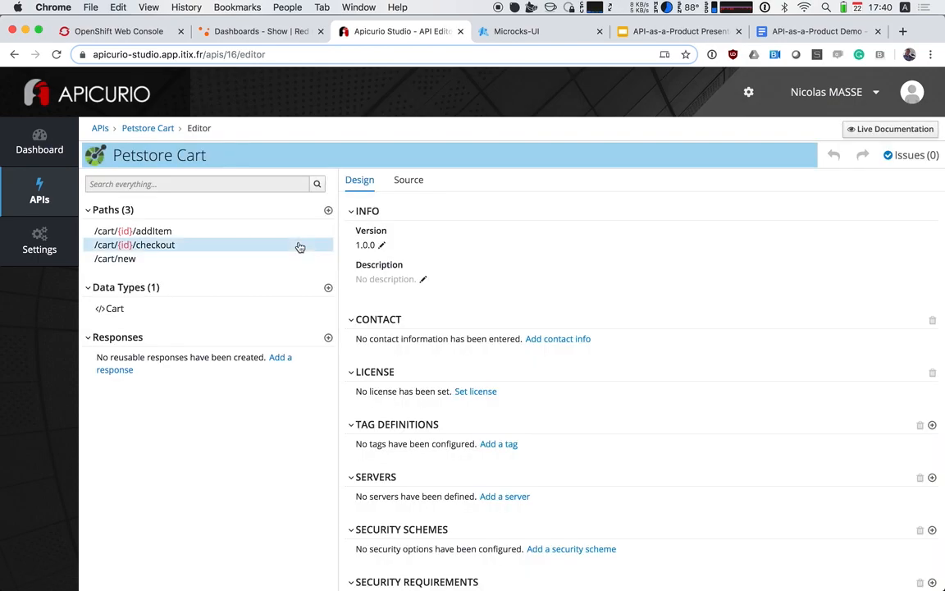
# Start a new example for the application/json body of the 200 response in the /cart/new POST operation
pyautogui.click(110, 263)
pyautogui.scroll(-3, 541, 381)
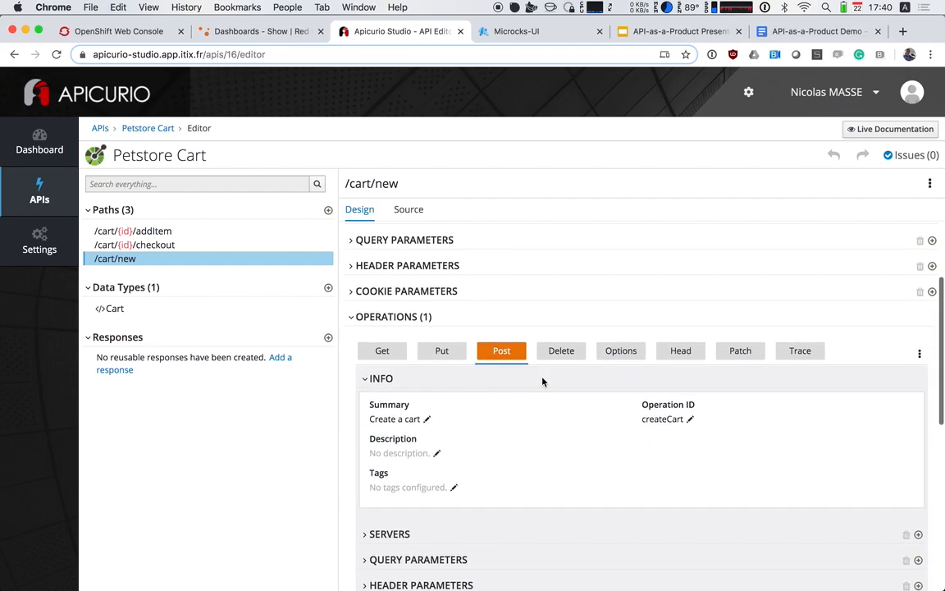
pyautogui.scroll(-5, 685, 437)
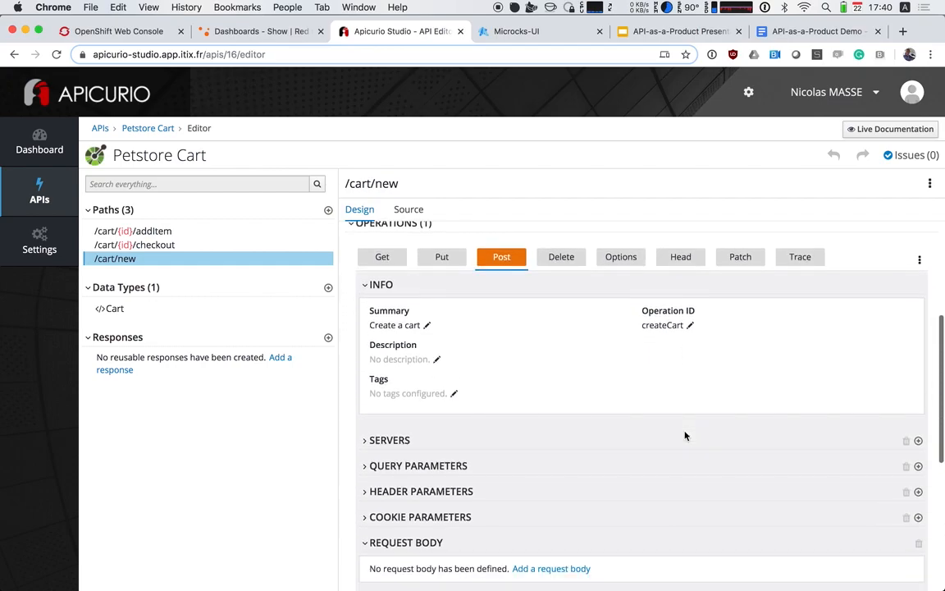
pyautogui.scroll(-6, 686, 436)
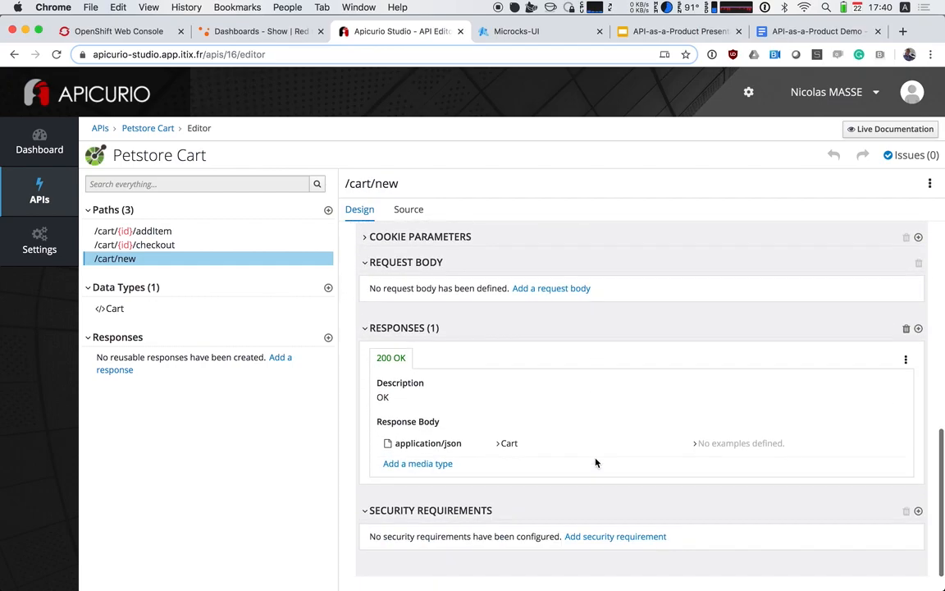
pyautogui.click(733, 445)
pyautogui.scroll(-1, 653, 482)
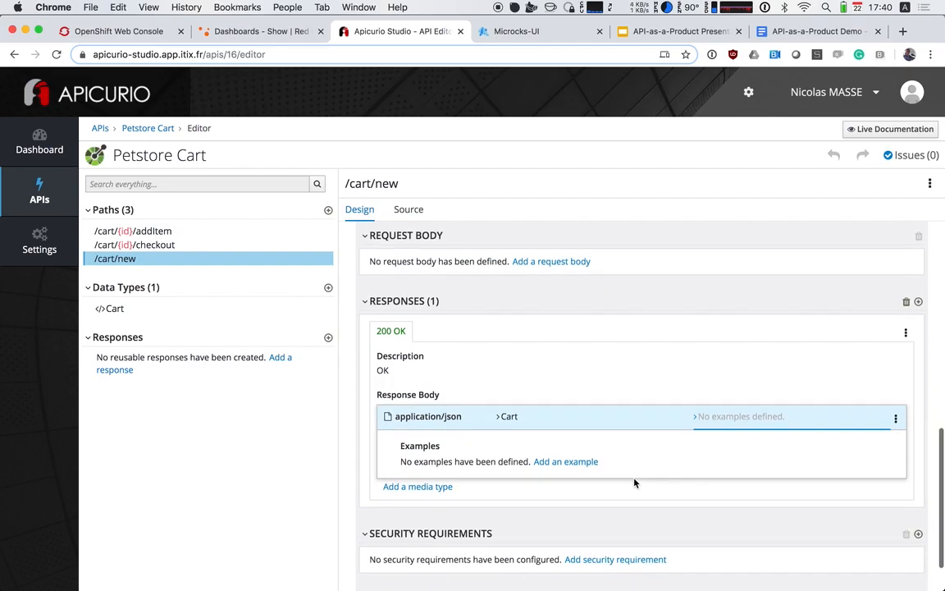
pyautogui.click(573, 462)
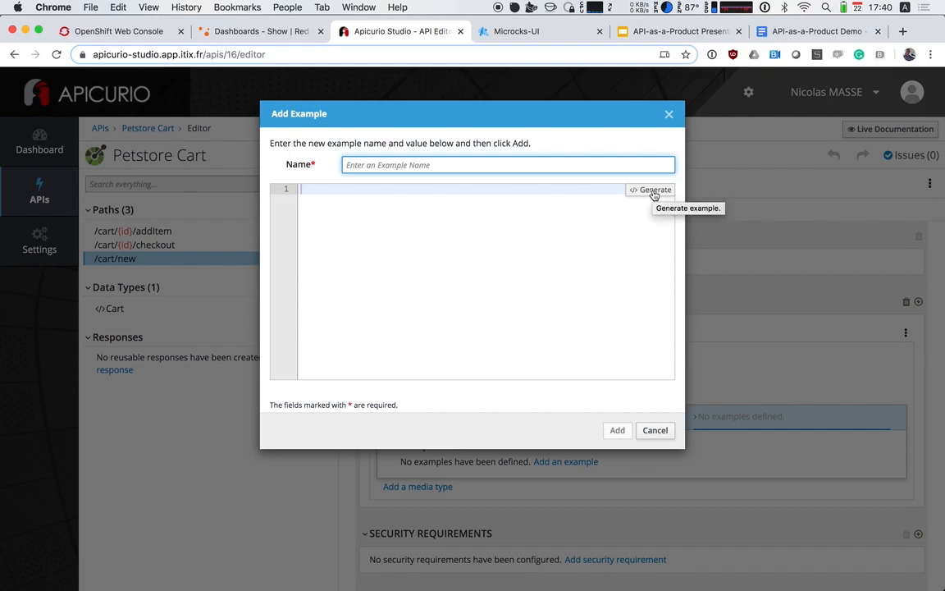
# Name the example john_cart and generate its JSON value from the response's data type
pyautogui.click(654, 193)
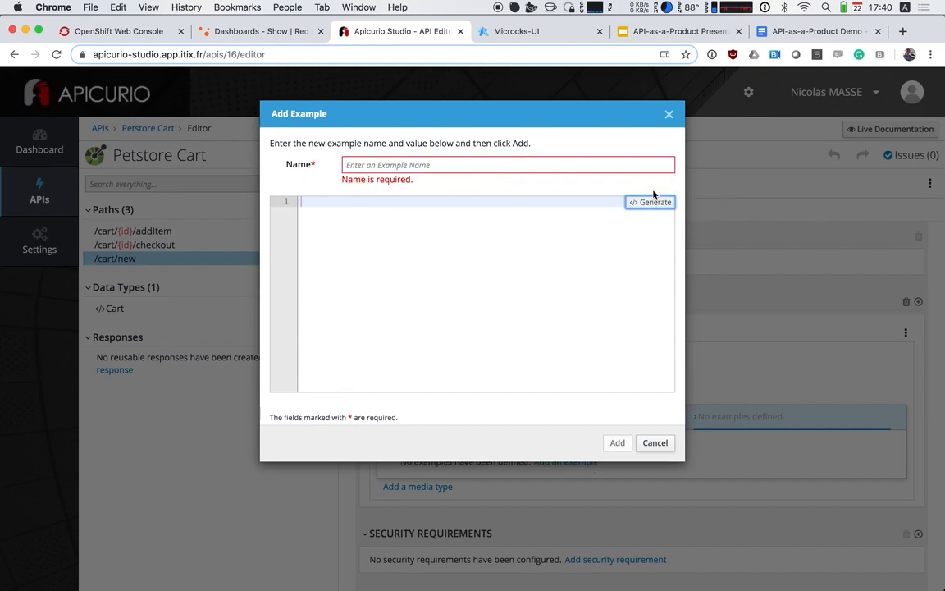
pyautogui.click(433, 165)
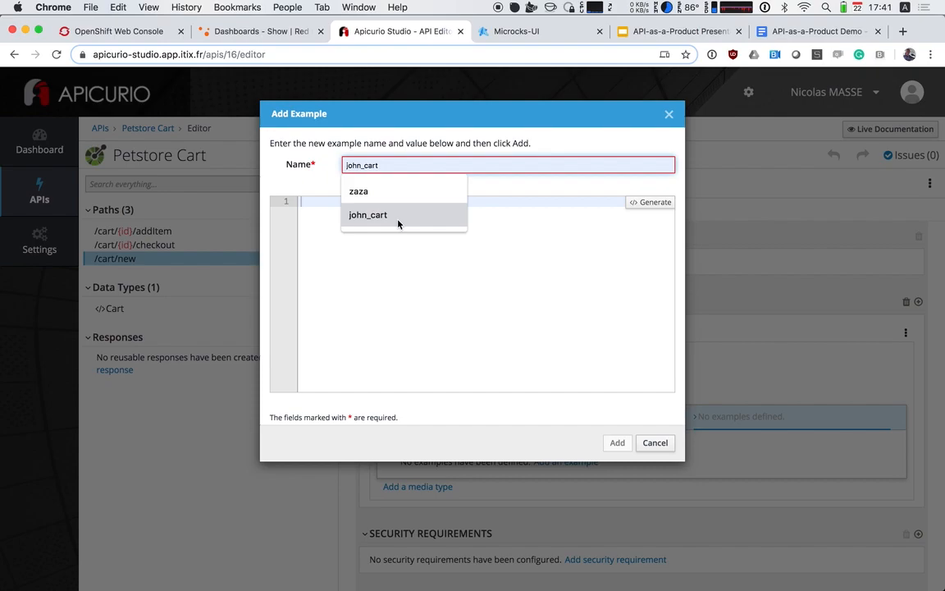
pyautogui.click(367, 215)
pyautogui.click(651, 191)
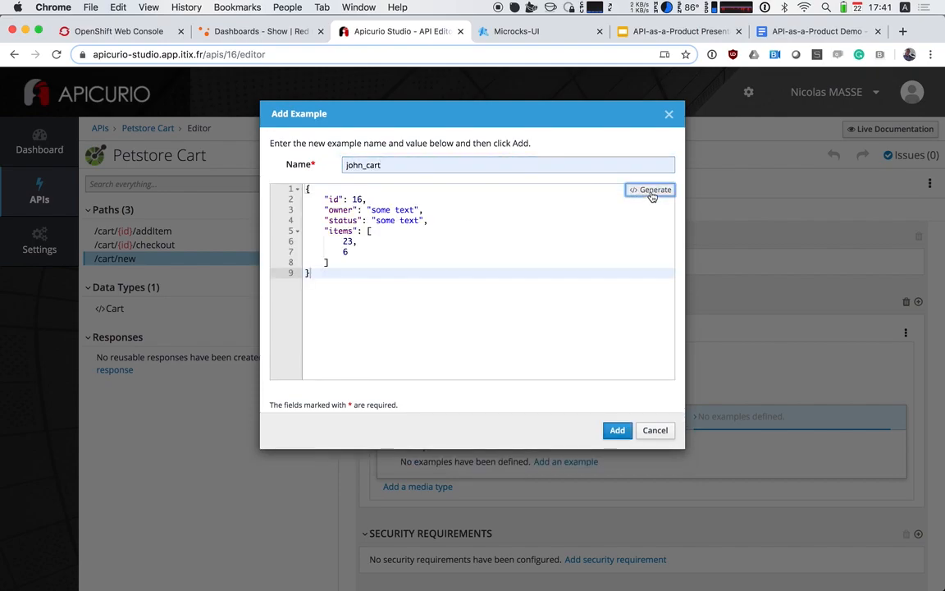
# In the example JSON, set the id to 123 and fill in the owner's first name
pyautogui.doubleClick(357, 199)
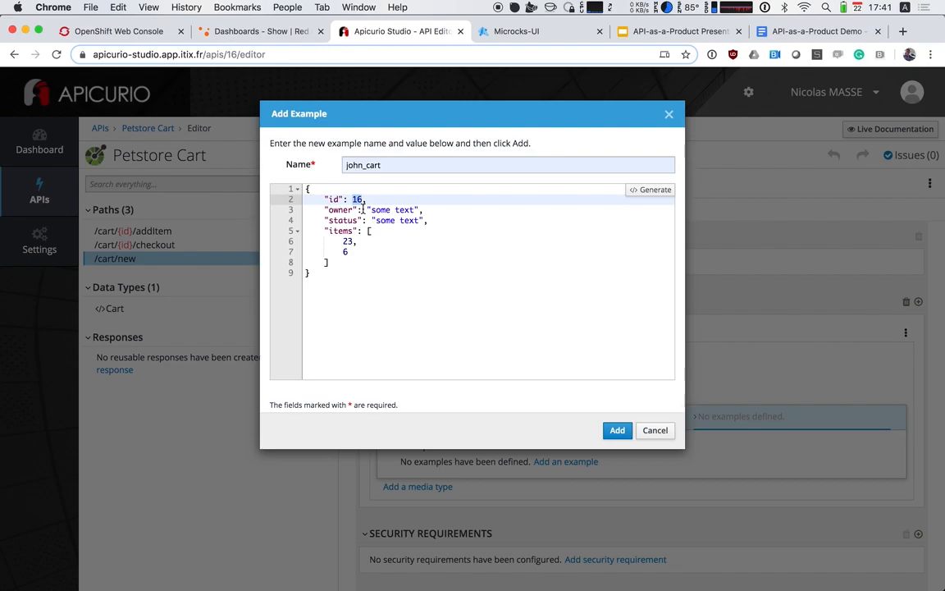
pyautogui.write('123')
pyautogui.doubleClick(382, 210)
pyautogui.keyDown('shift'); pyautogui.click(416, 210); pyautogui.keyUp('shift')
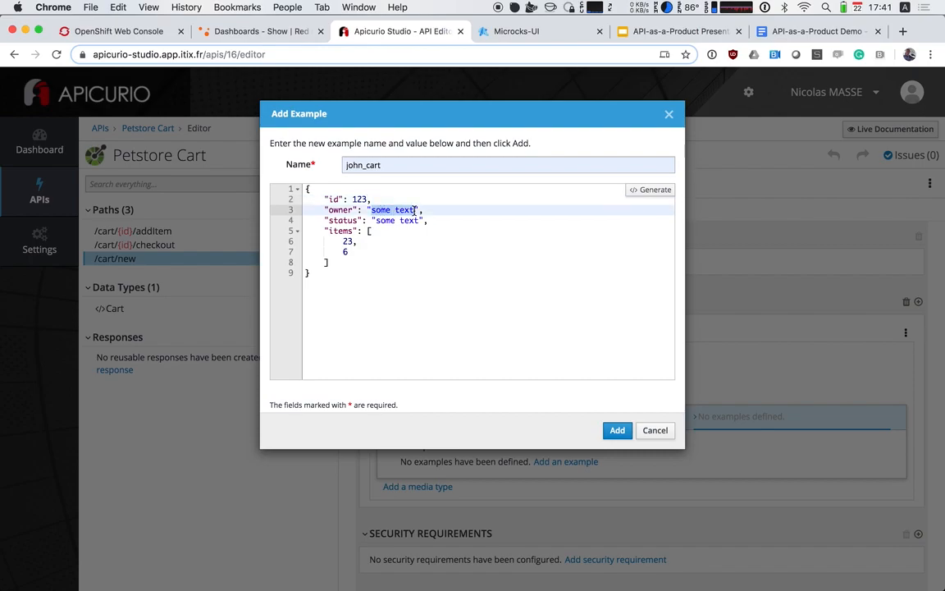
pyautogui.press('BackSpace')
pyautogui.write('john')
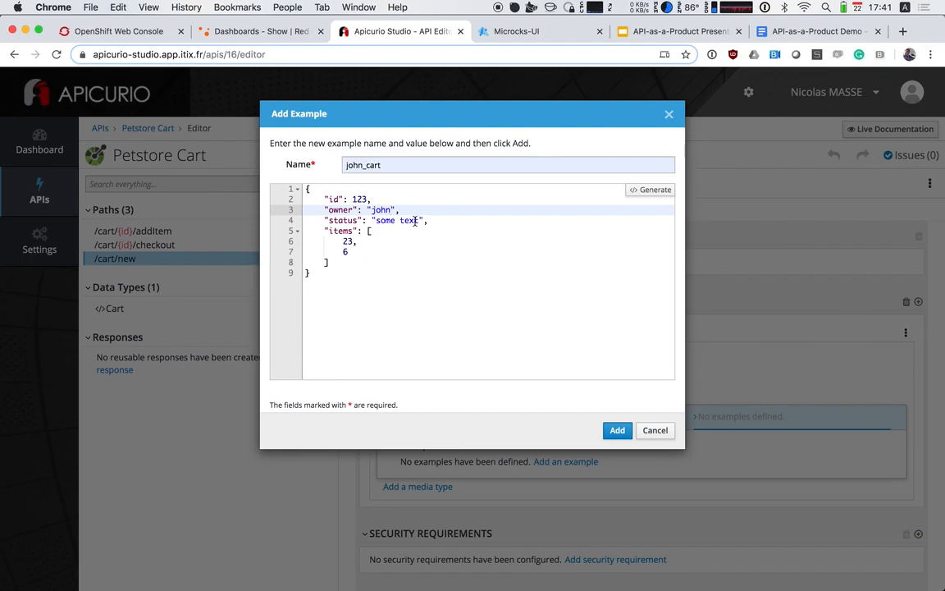
# Set the status value in the example JSON to "pending"
pyautogui.doubleClick(380, 219)
pyautogui.keyDown('shift'); pyautogui.click(413, 220); pyautogui.keyUp('shift')
pyautogui.press('Right')
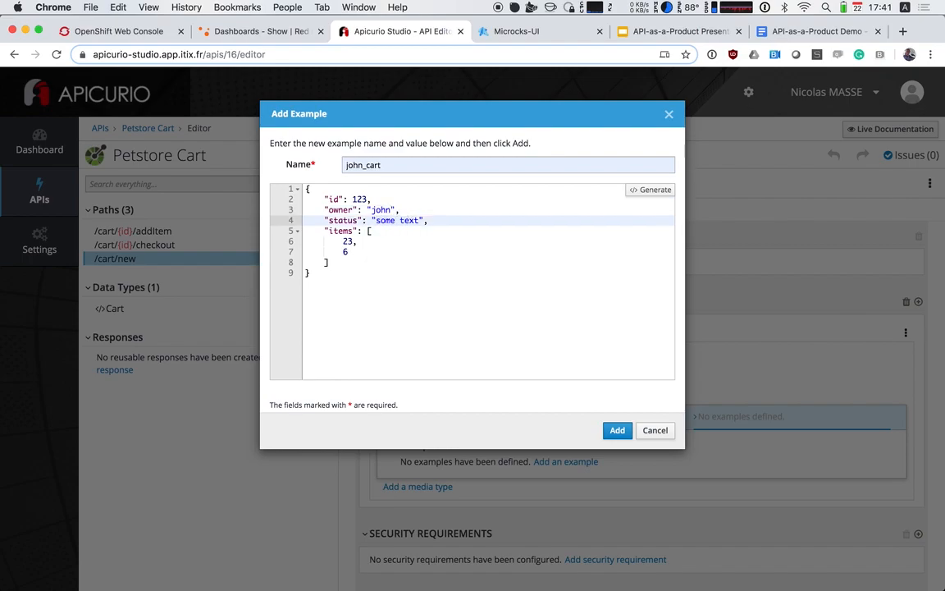
pyautogui.press('BackSpace')
pyautogui.press('BackSpace')
pyautogui.press('BackSpace')
pyautogui.press('BackSpace')
pyautogui.press('BackSpace')
pyautogui.press('BackSpace')
pyautogui.press('BackSpace')
pyautogui.press('BackSpace')
pyautogui.press('BackSpace')
pyautogui.write('pne')
pyautogui.press('BackSpace')
pyautogui.press('BackSpace')
pyautogui.write('ending')
# Empty the items array in the example JSON and add the example to the response
pyautogui.click(344, 242)
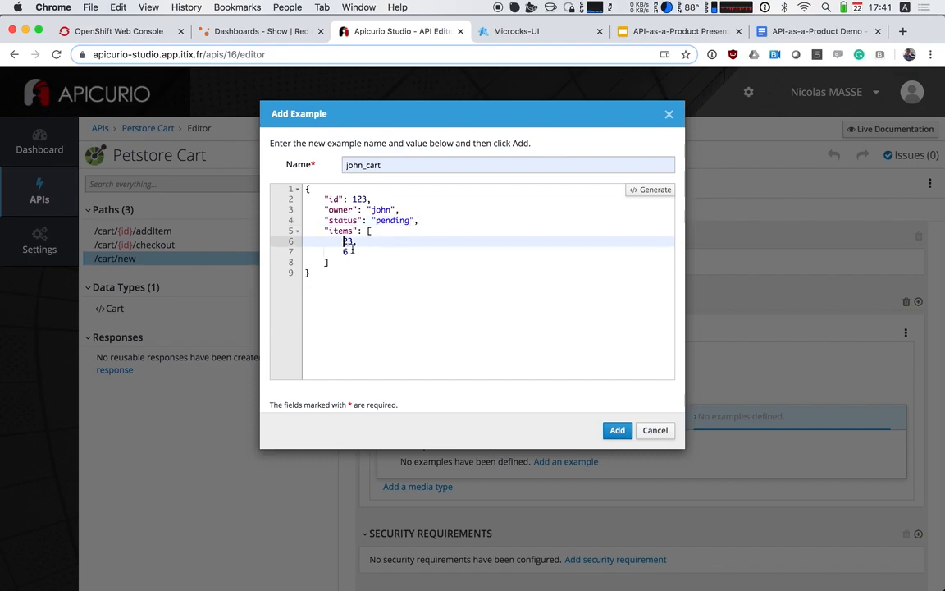
pyautogui.click(379, 231)
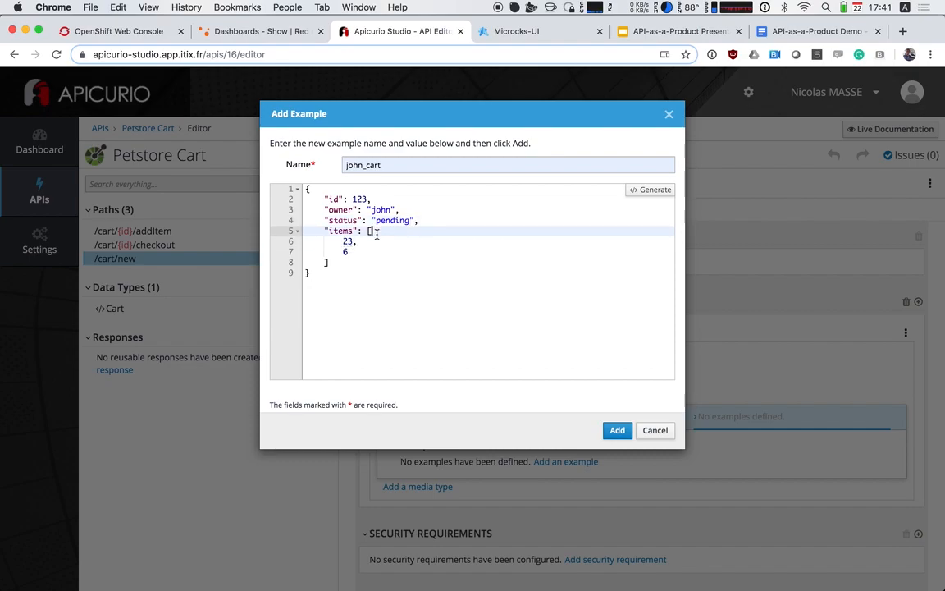
pyautogui.keyDown('shift'); pyautogui.click(325, 262); pyautogui.keyUp('shift')
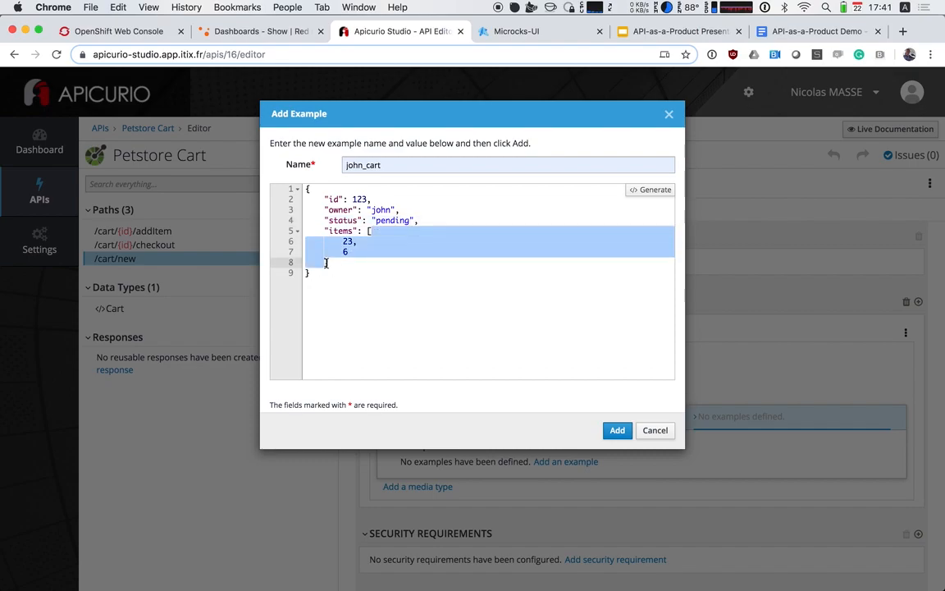
pyautogui.press('BackSpace')
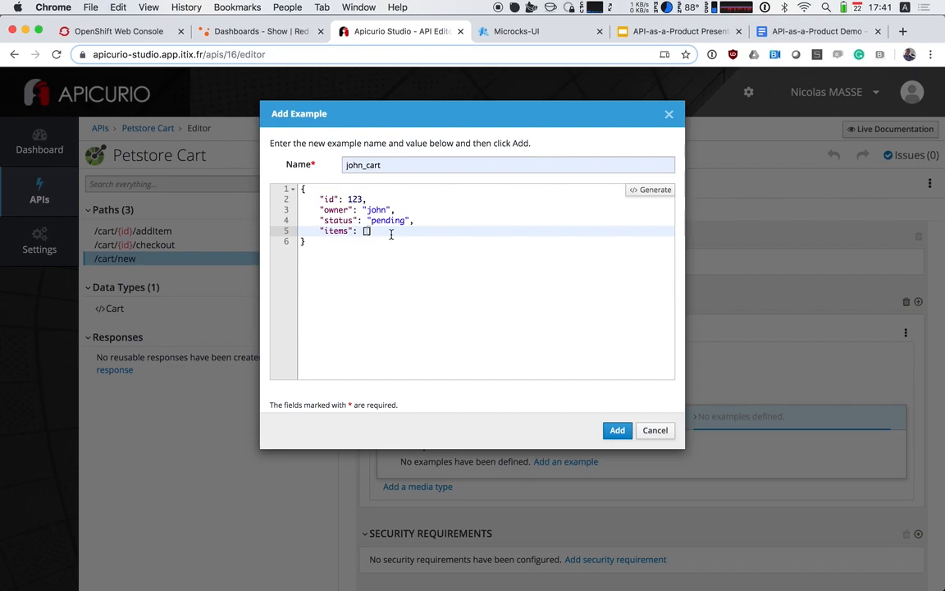
pyautogui.click(617, 430)
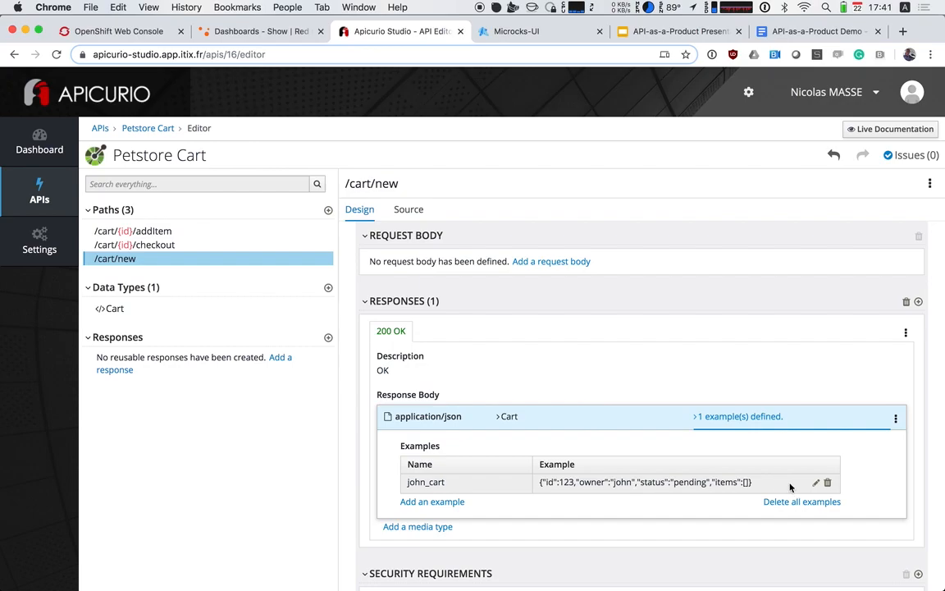
# Copy the entire JSON value of the john_cart example from its edit dialog, then close the dialog
pyautogui.click(816, 483)
pyautogui.press('super+a')
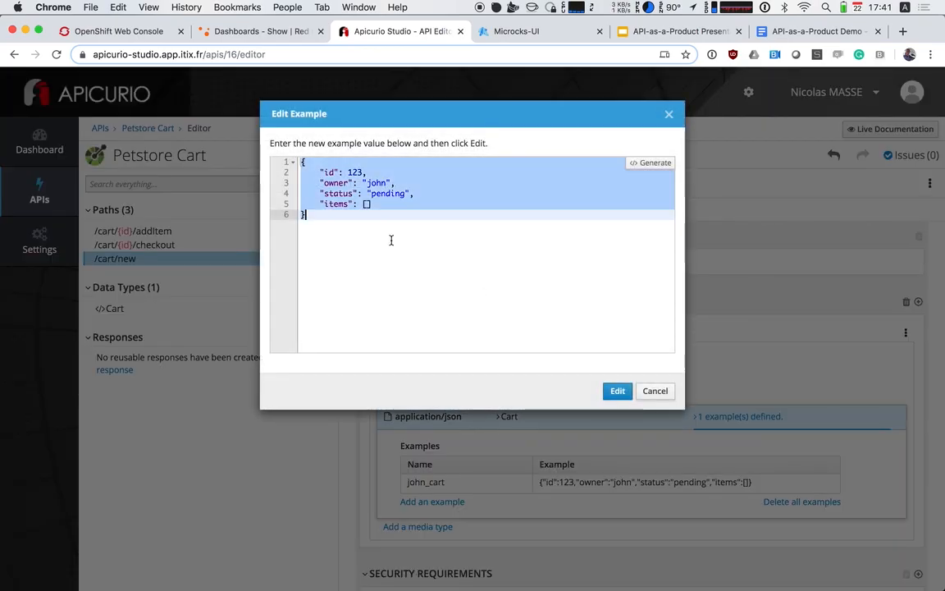
pyautogui.click(617, 392)
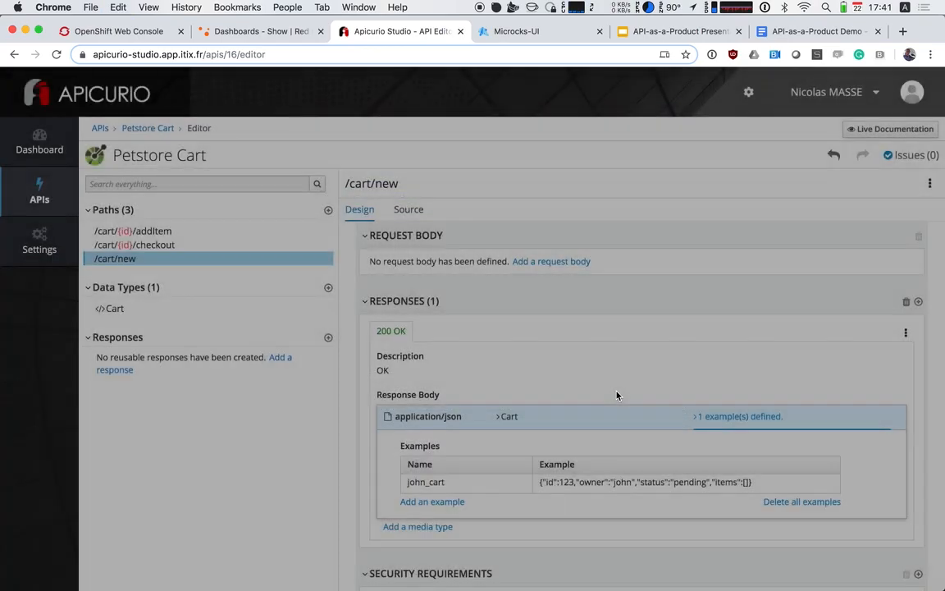
# Start a new example for the id path parameter of the /cart/{id}/addItem POST operation
pyautogui.scroll(-2, 552, 398)
pyautogui.scroll(3, 552, 398)
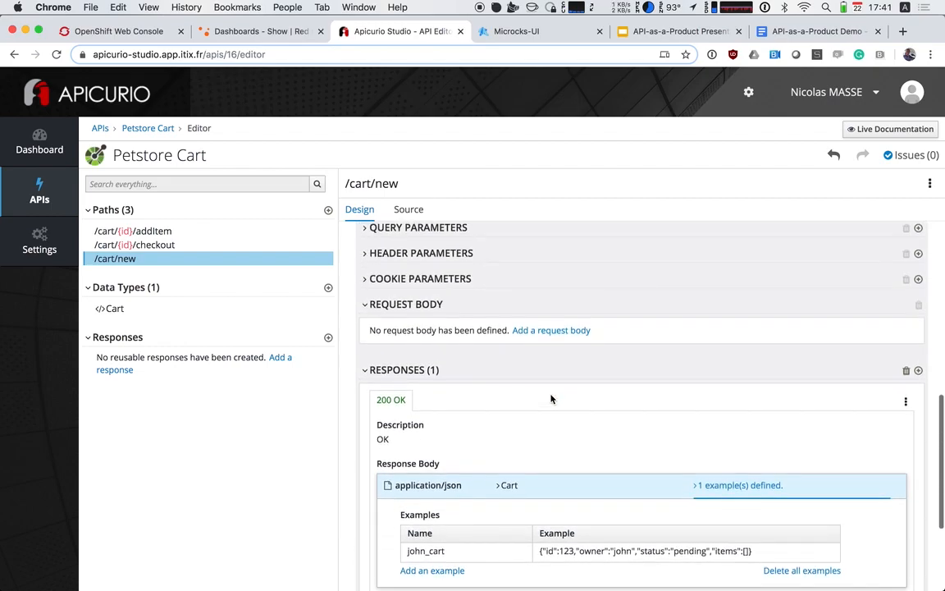
pyautogui.scroll(5, 552, 399)
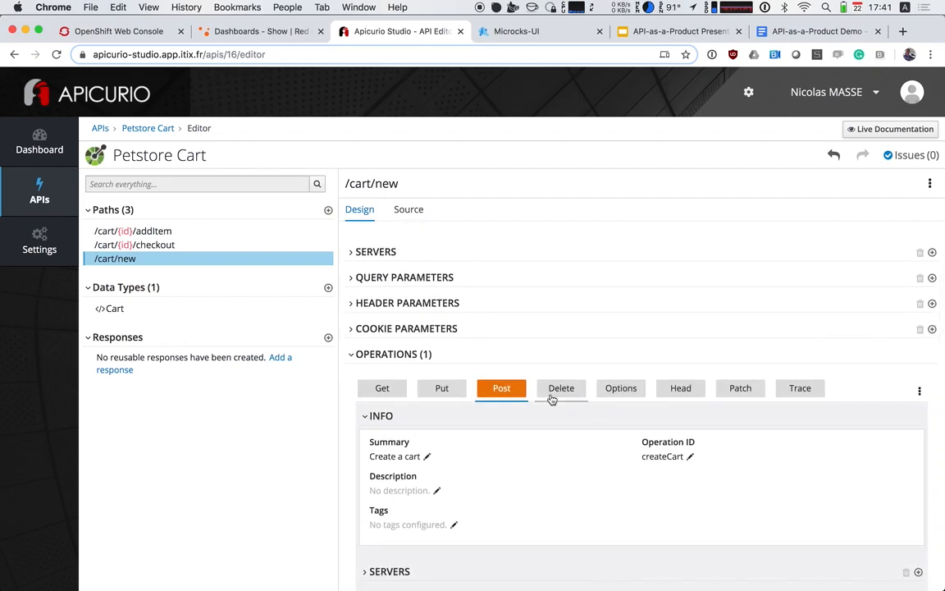
pyautogui.scroll(-1, 640, 550)
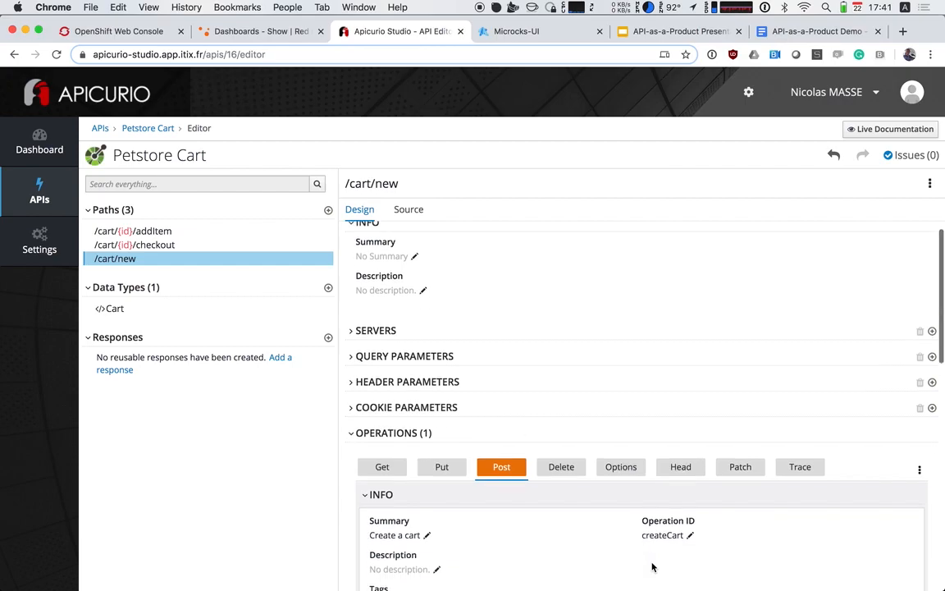
pyautogui.click(150, 233)
pyautogui.scroll(-5, 572, 454)
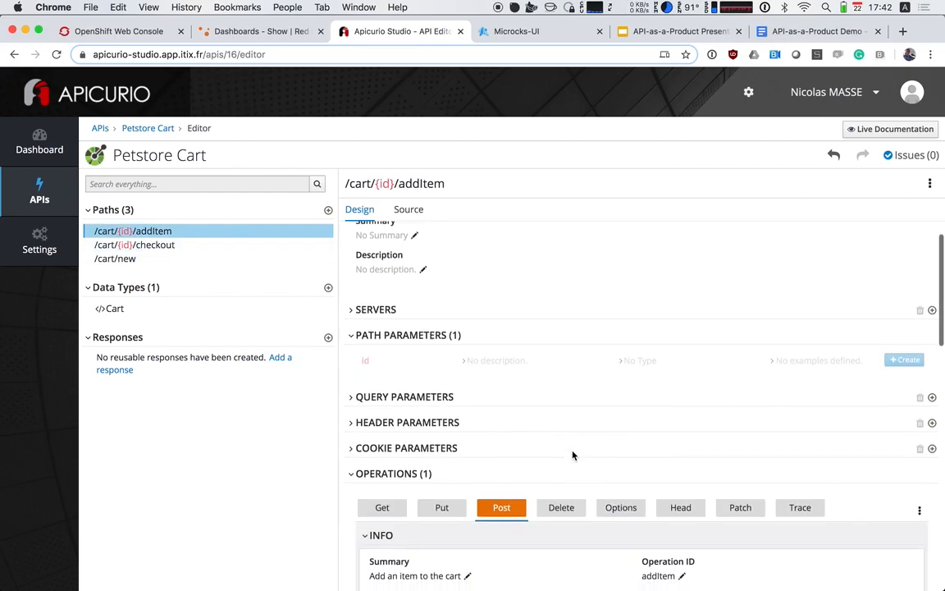
pyautogui.scroll(-5, 573, 455)
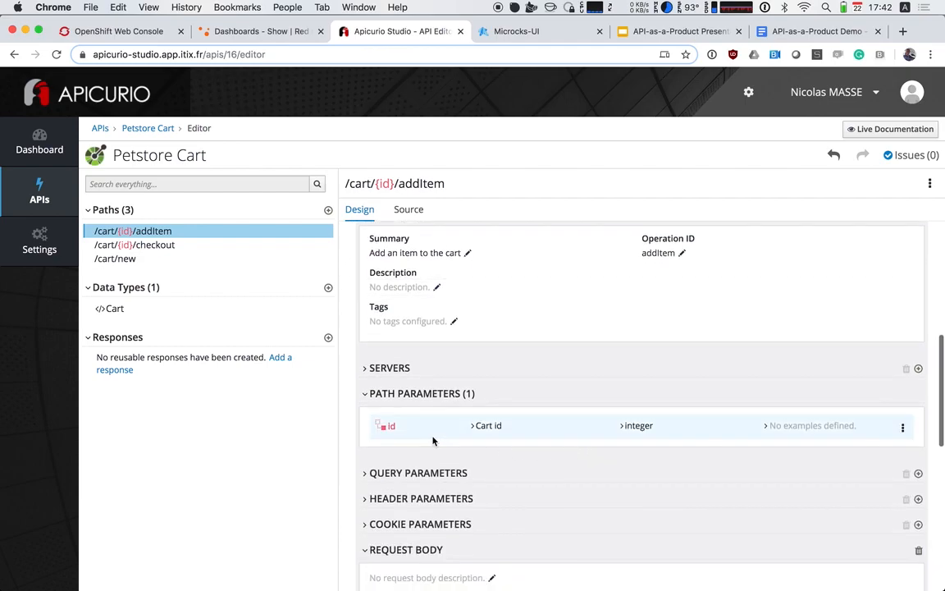
pyautogui.click(804, 430)
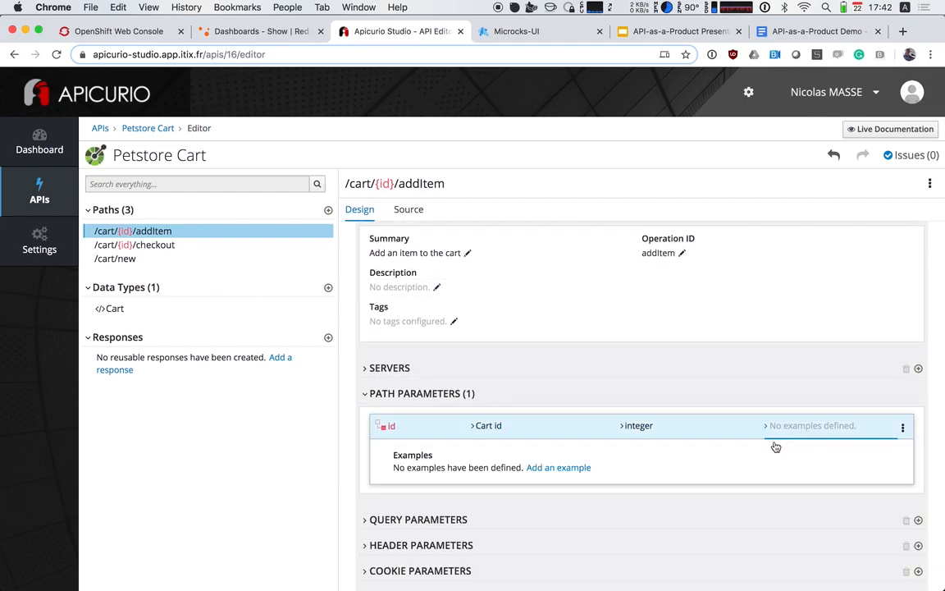
pyautogui.click(577, 469)
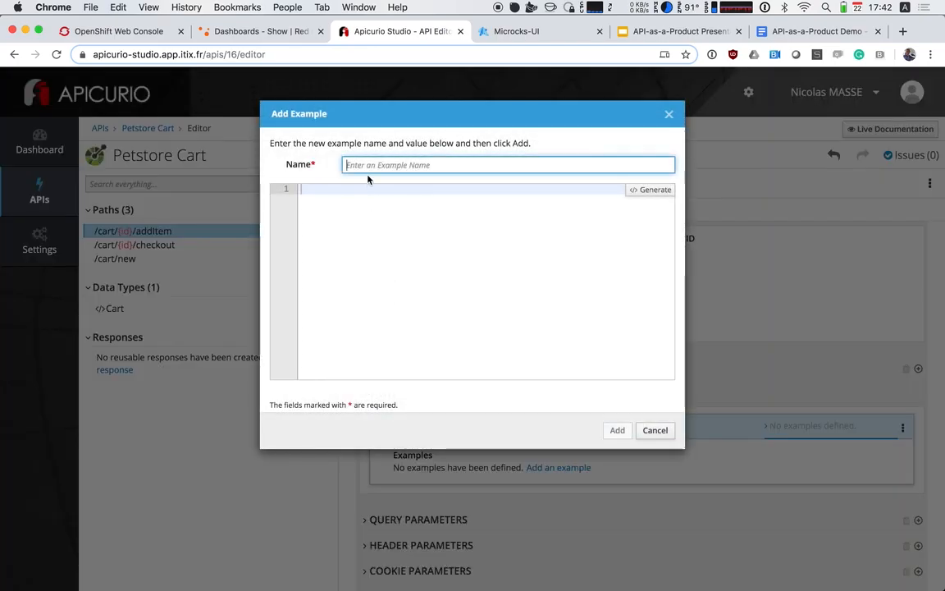
# Name the id parameter's example john_cart, give it the value 123 and add it
pyautogui.write('jo')
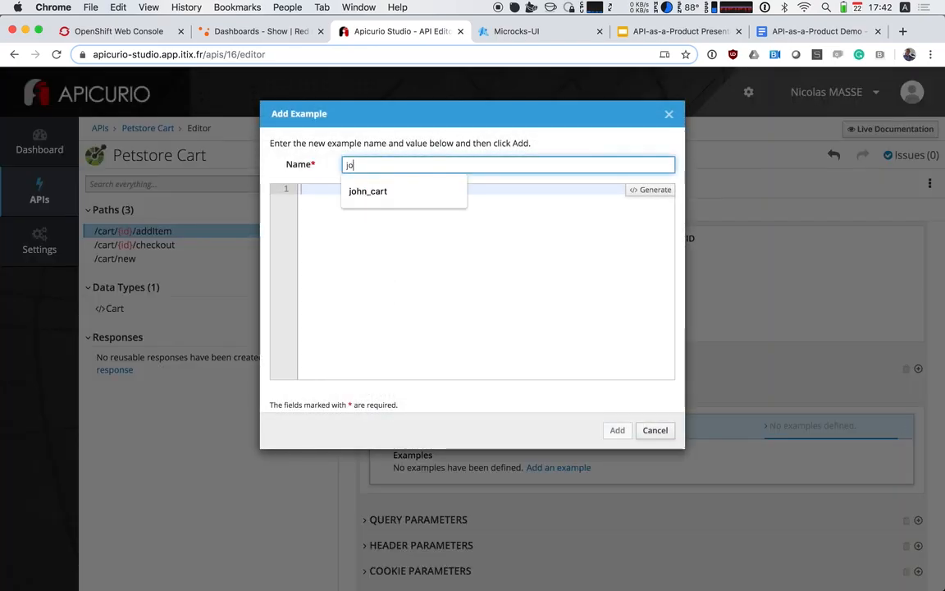
pyautogui.write('hn_cart')
pyautogui.press('Tab')
pyautogui.write('{')
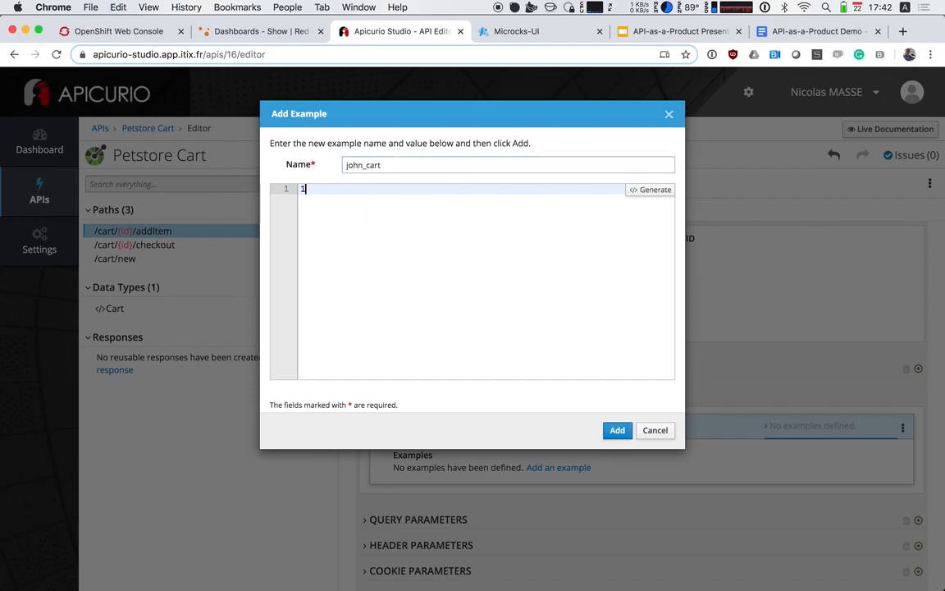
pyautogui.write('123')
pyautogui.click(617, 430)
# Start an example named john_cart for the 200 OK response of the /cart/{id}/addItem POST operation and paste the copied cart JSON as its value
pyautogui.scroll(-10, 558, 441)
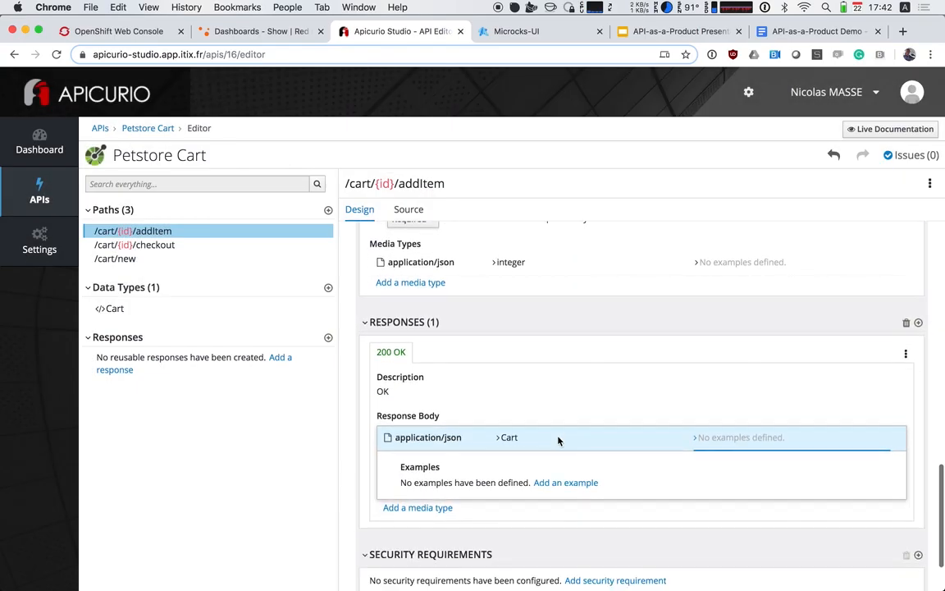
pyautogui.click(572, 483)
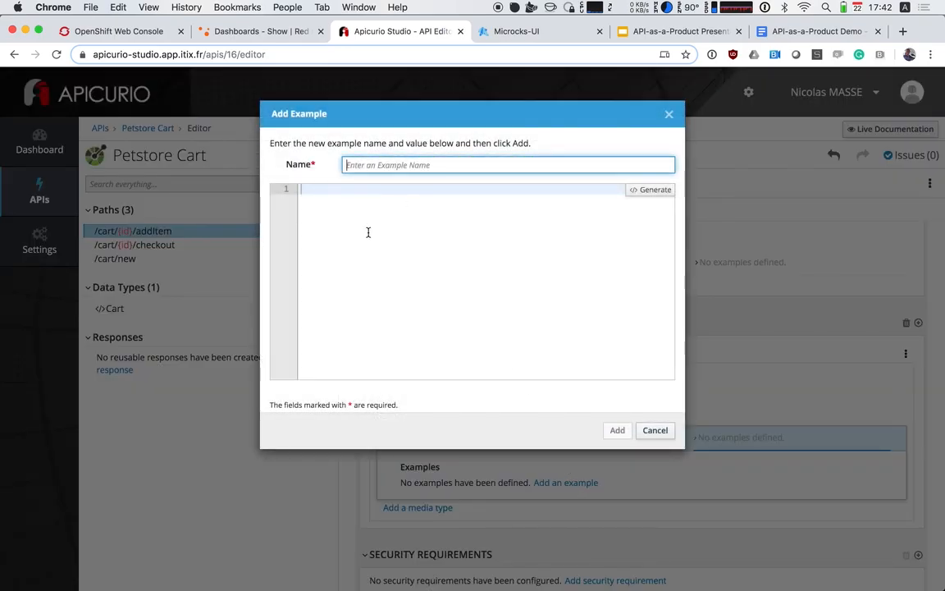
pyautogui.write('john_c')
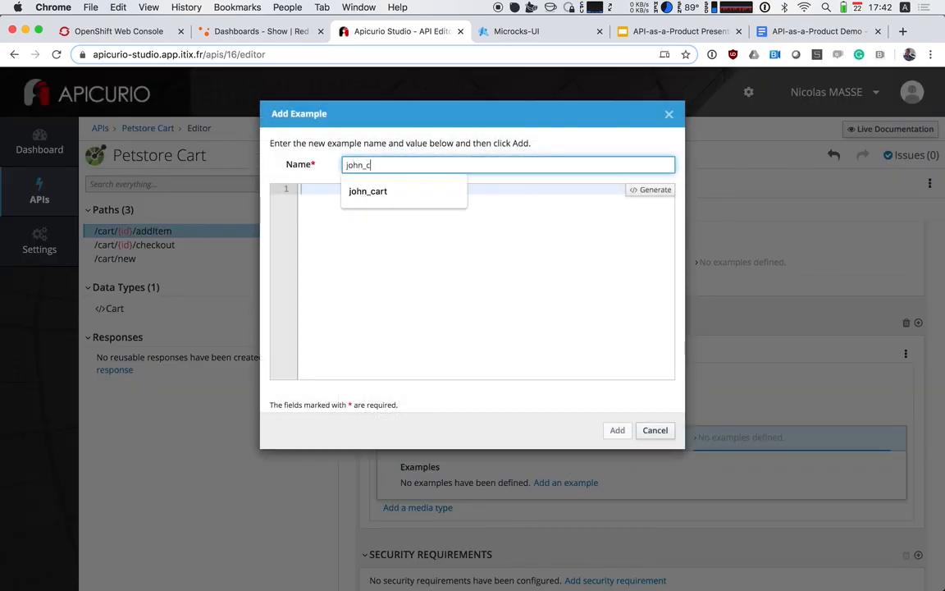
pyautogui.write('art')
pyautogui.click(380, 201)
pyautogui.write('{     "id": 123,     "owner": "john",     "status": "pending",     "items": [] }')
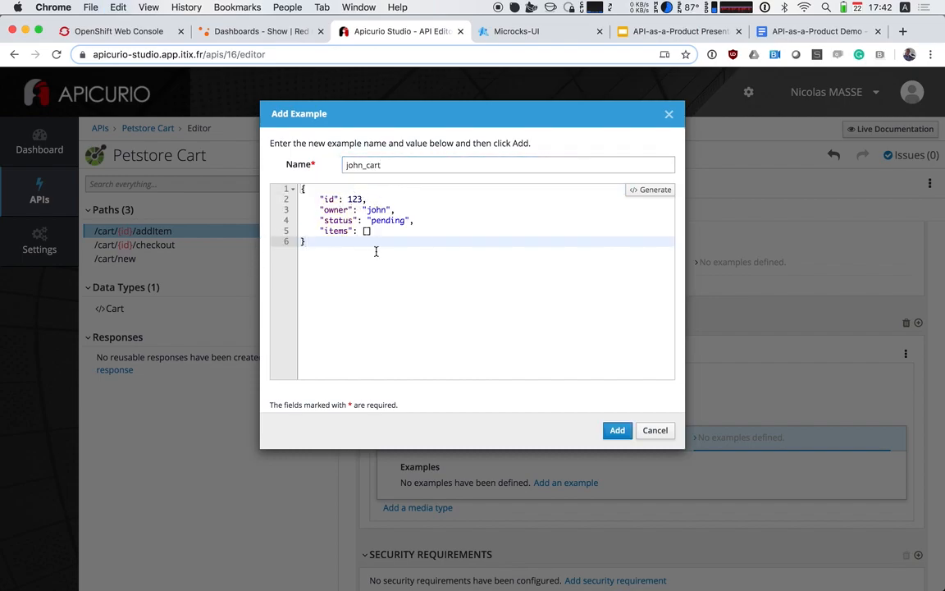
# Insert the item 1 into the items array of the example JSON and add the example to the addItem response
pyautogui.click(387, 219)
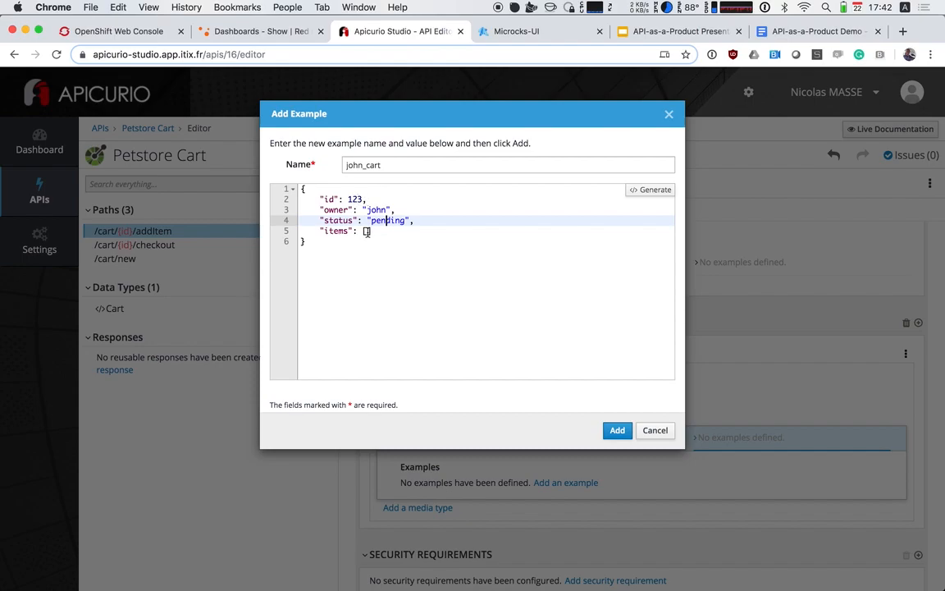
pyautogui.click(367, 232)
pyautogui.press('Return')
pyautogui.click(374, 232)
pyautogui.press('Return')
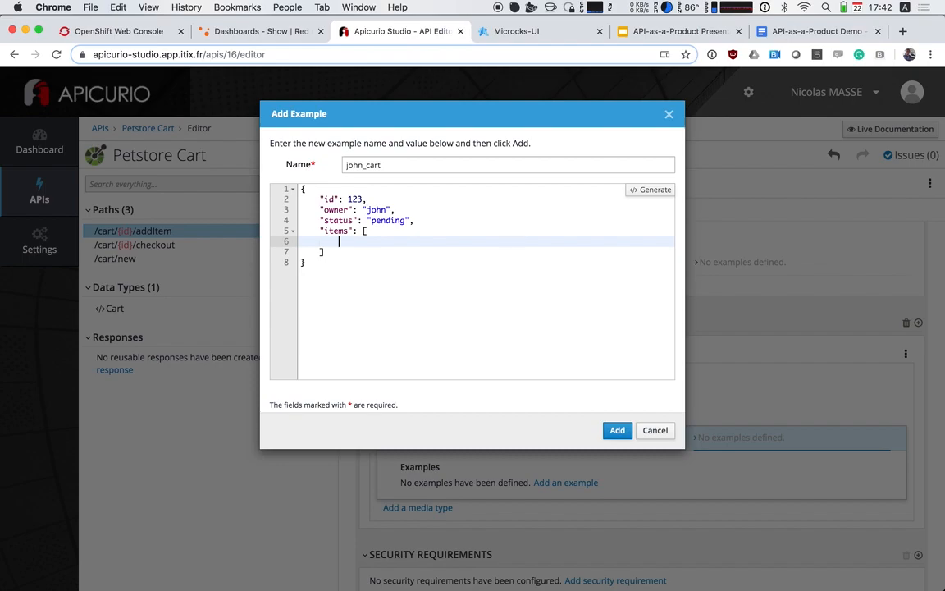
pyautogui.write('1')
pyautogui.click(613, 429)
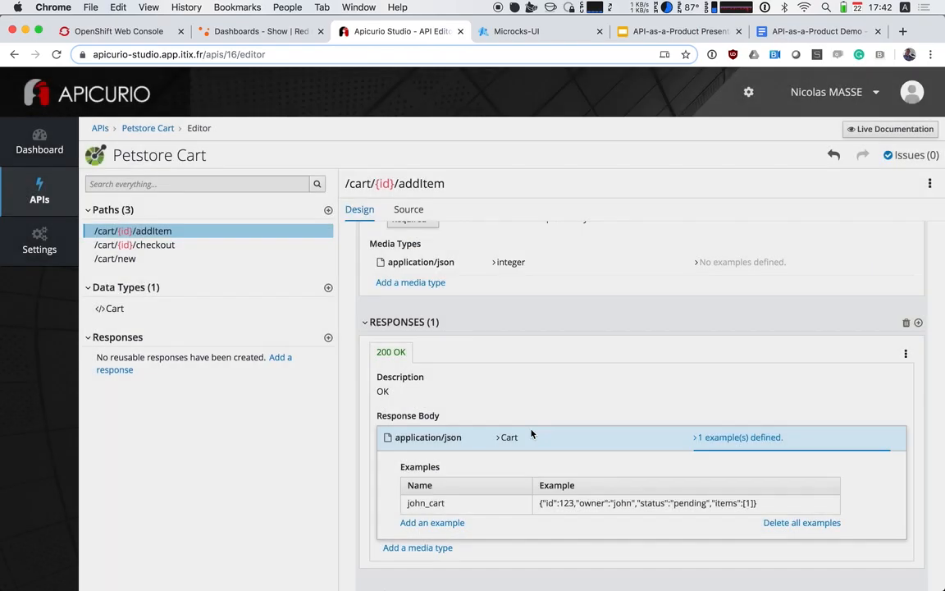
# Add an example named john_cart with the value 1 to the application/json request body of the addItem POST operation
pyautogui.scroll(-1, 528, 432)
pyautogui.scroll(5, 529, 431)
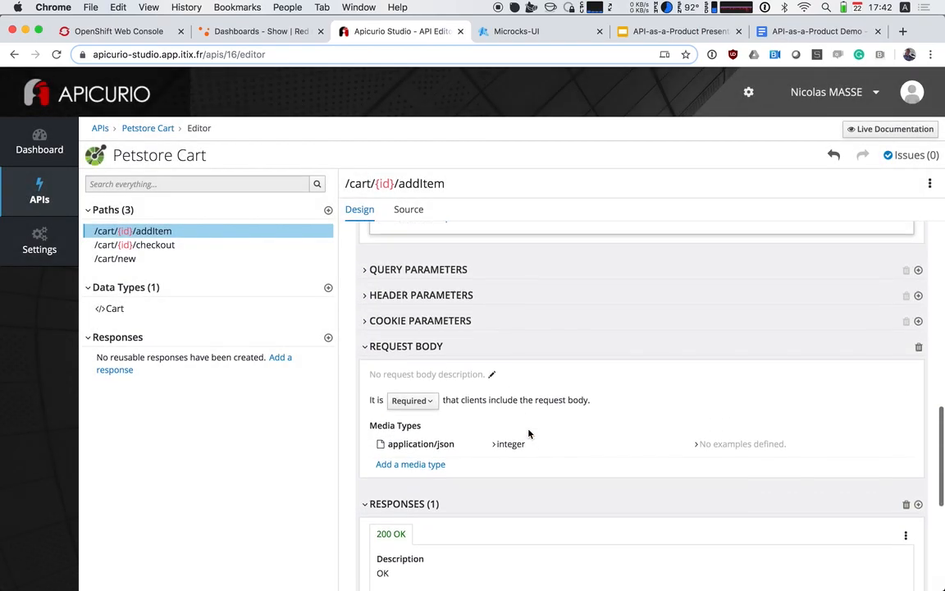
pyautogui.click(717, 447)
pyautogui.click(533, 490)
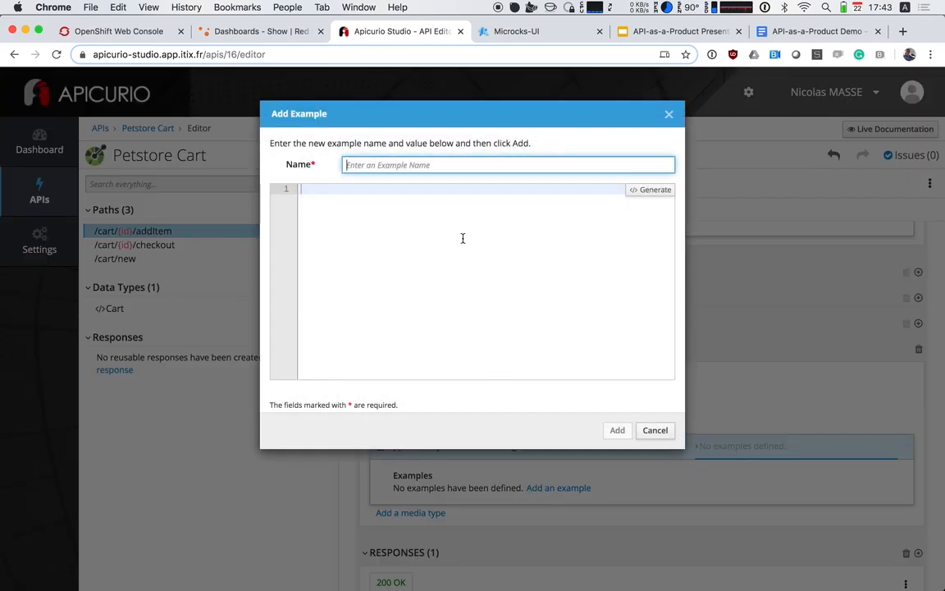
pyautogui.click(358, 164)
pyautogui.write('john_cart')
pyautogui.press('Tab')
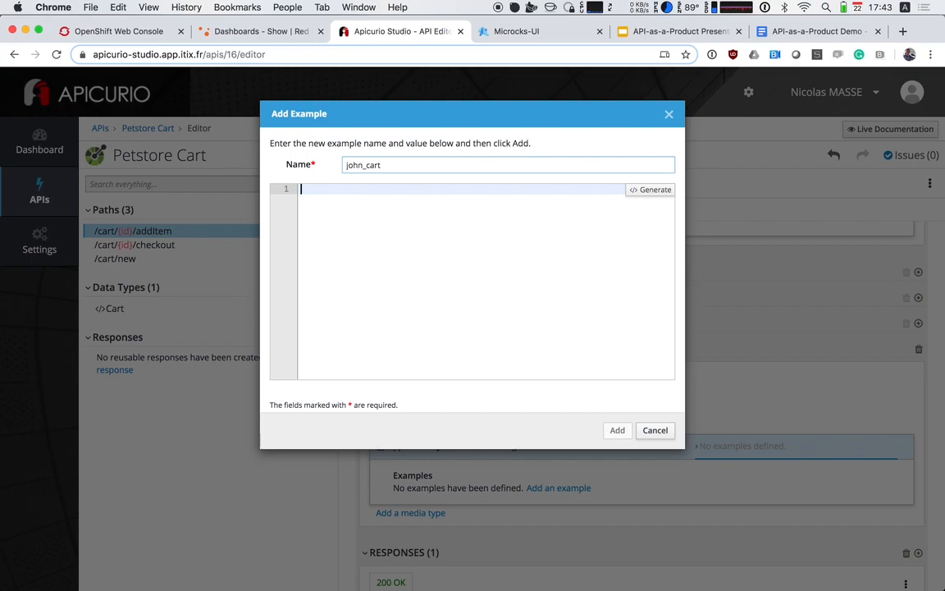
pyautogui.write('{}')
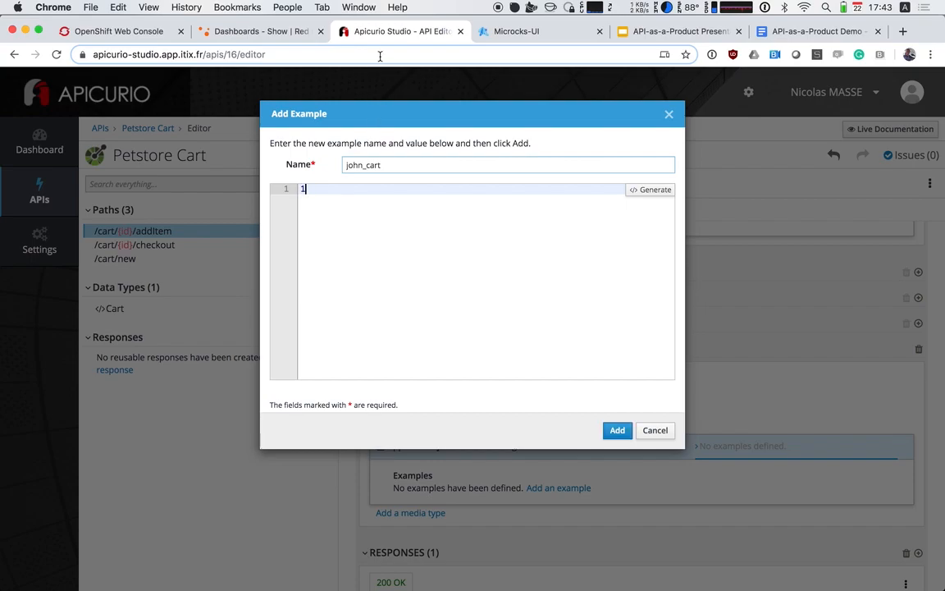
pyautogui.click(615, 432)
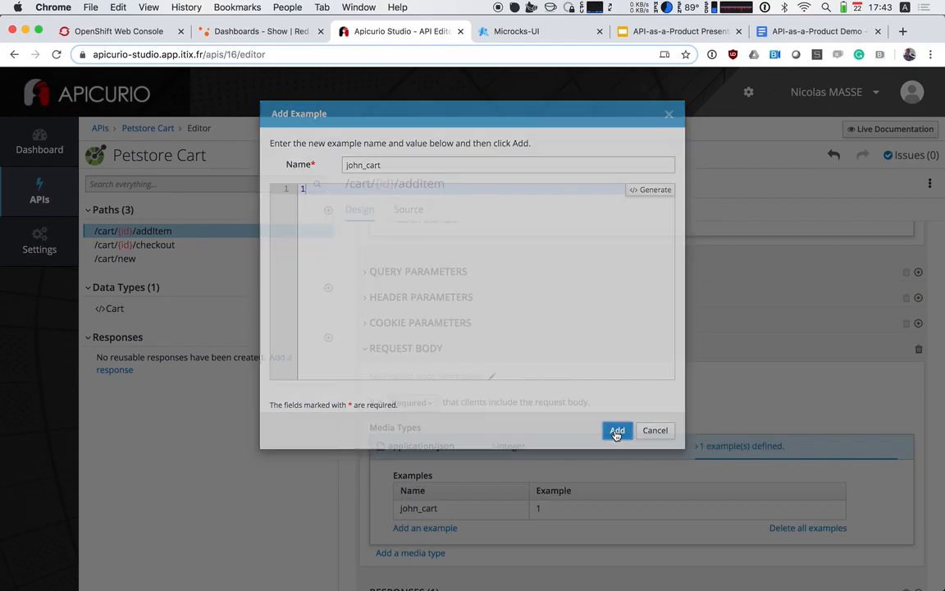
# Open the /cart/{id}/checkout path and start a new example for its POST operation's id path parameter
pyautogui.scroll(-3, 528, 484)
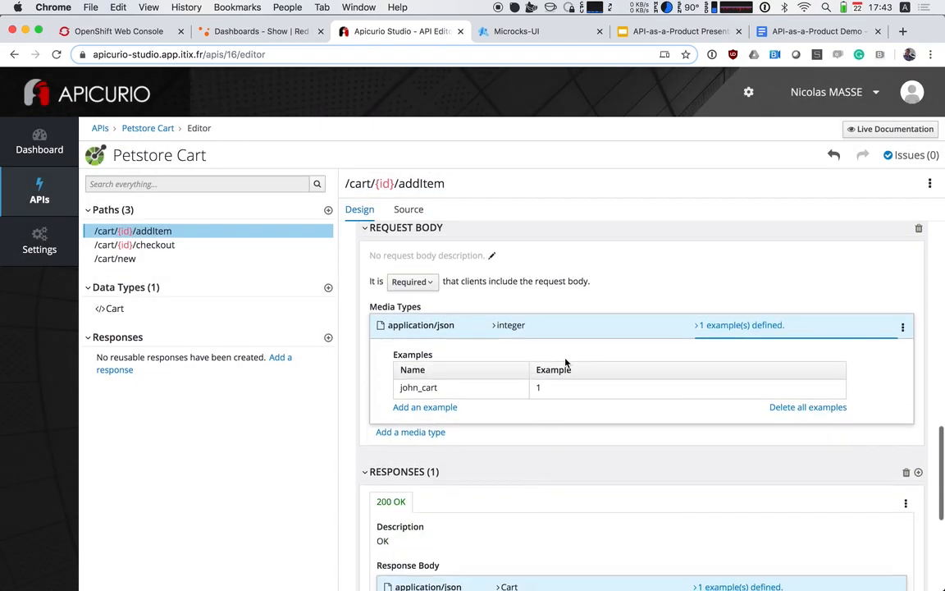
pyautogui.scroll(-5, 565, 363)
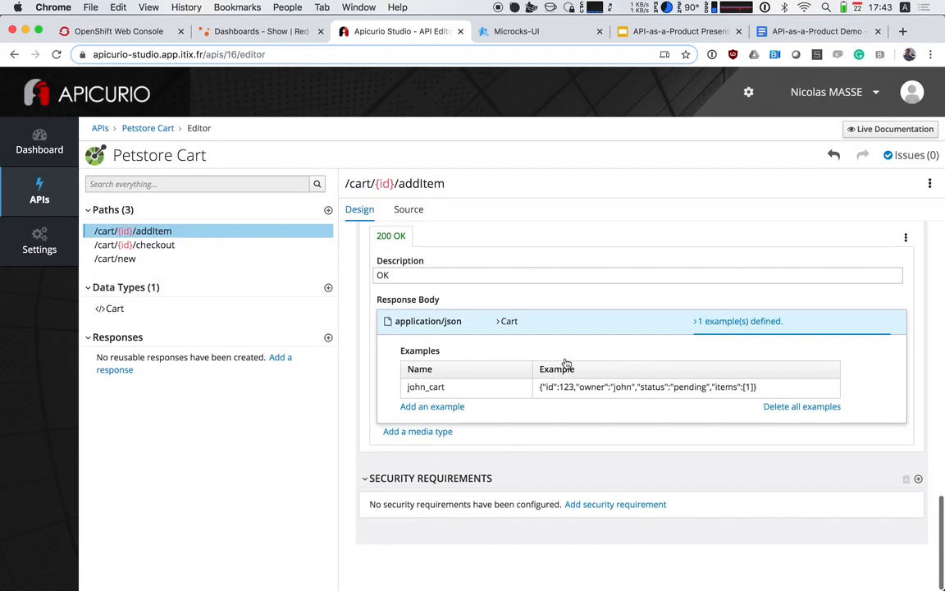
pyautogui.scroll(10, 566, 363)
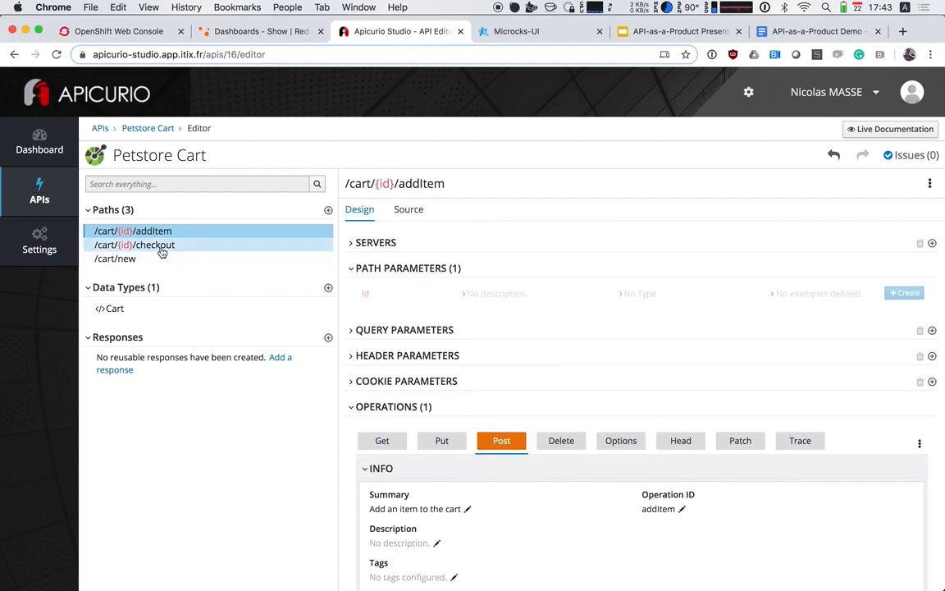
pyautogui.click(160, 247)
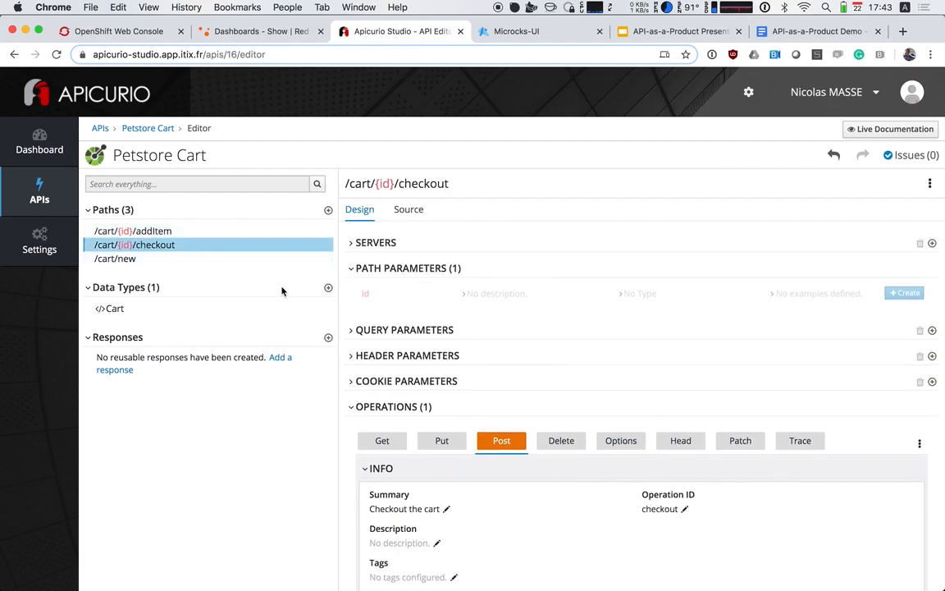
pyautogui.scroll(-5, 416, 412)
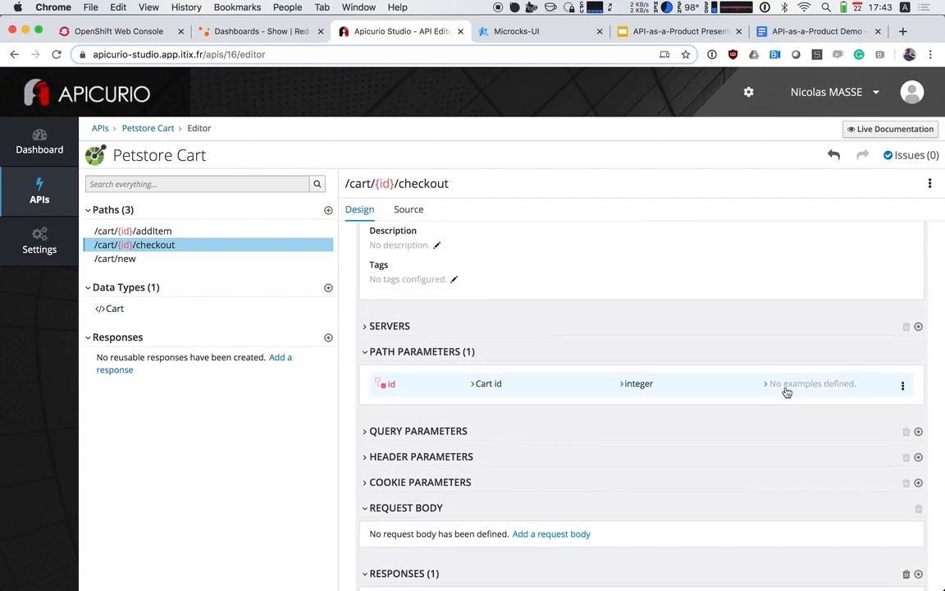
pyautogui.click(783, 393)
pyautogui.click(538, 427)
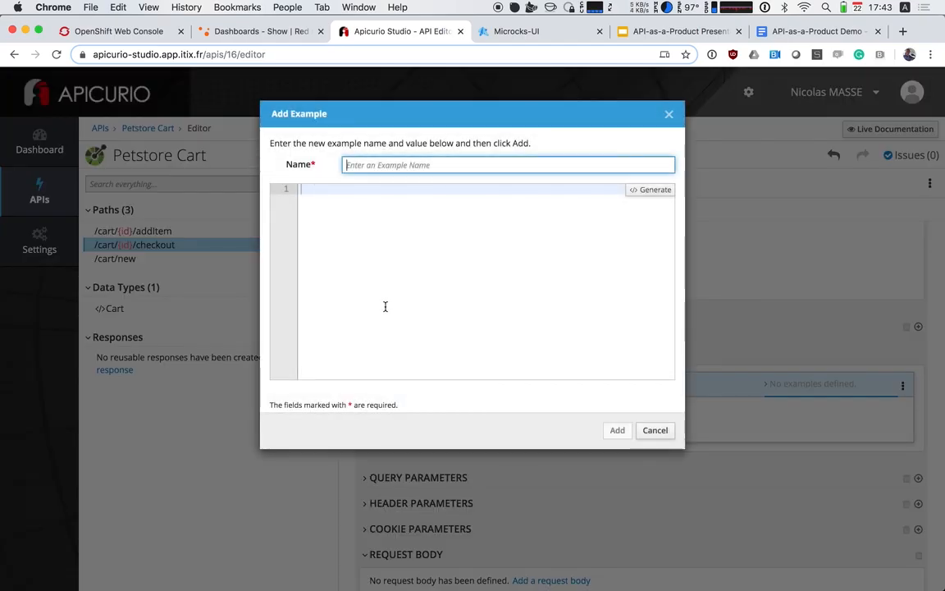
# Name the checkout id parameter's example john_cart, enter the cart's id as its value and add it
pyautogui.click(354, 163)
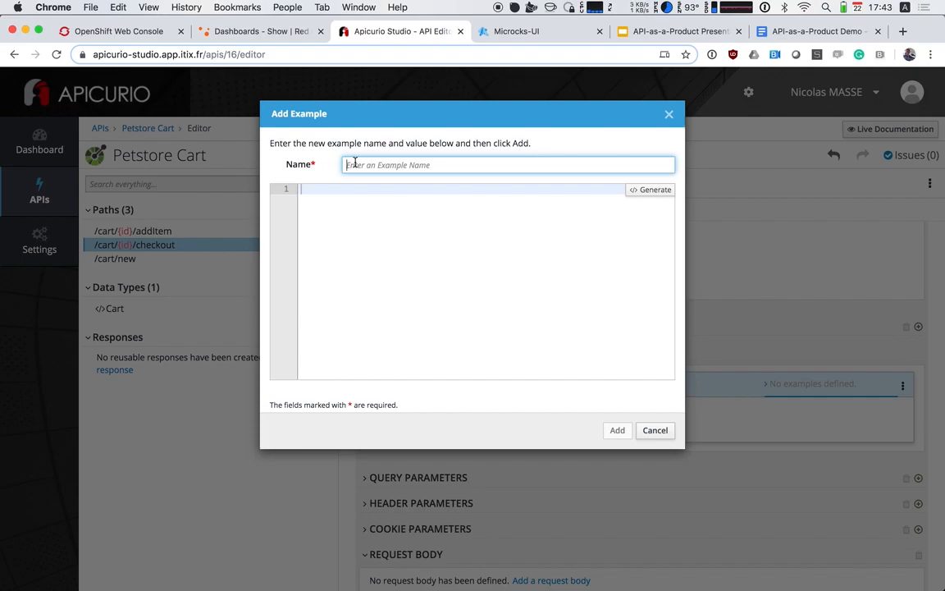
pyautogui.write('john_cart')
pyautogui.click(368, 192)
pyautogui.write('123')
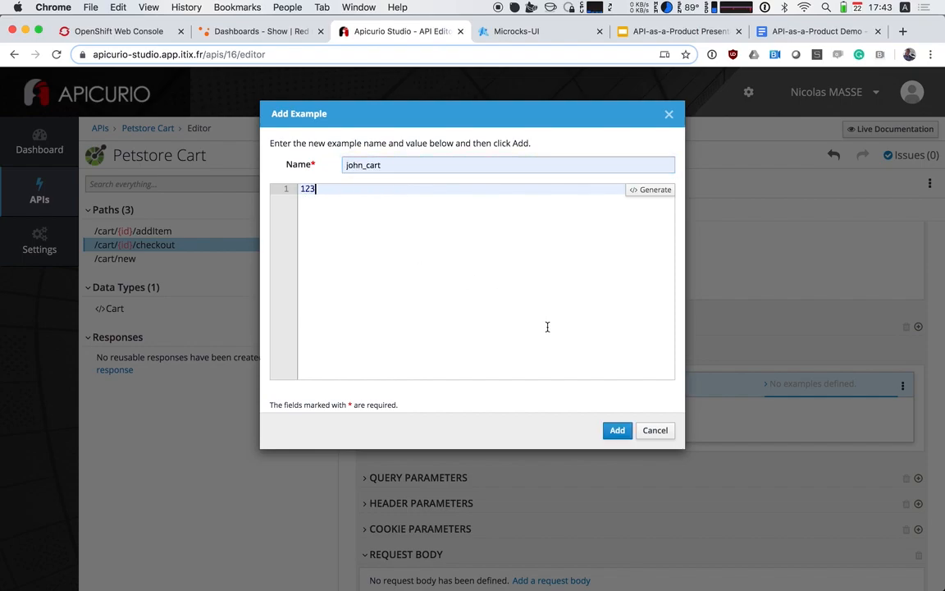
pyautogui.click(617, 430)
# Start an example named john_cart for the checkout operation's 200 OK response and paste the copied cart JSON as its value
pyautogui.scroll(-3, 553, 443)
pyautogui.scroll(-3, 553, 443)
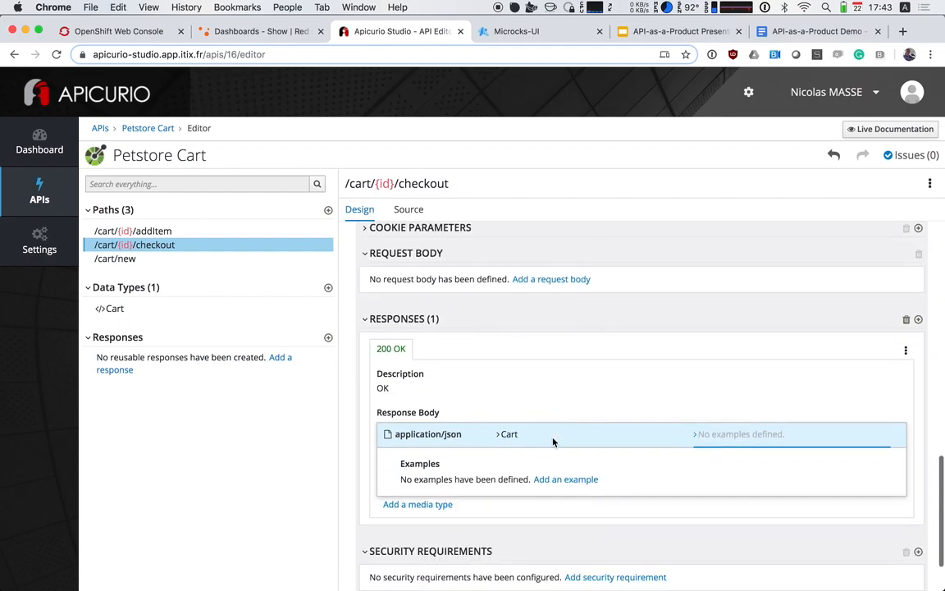
pyautogui.scroll(-2, 585, 415)
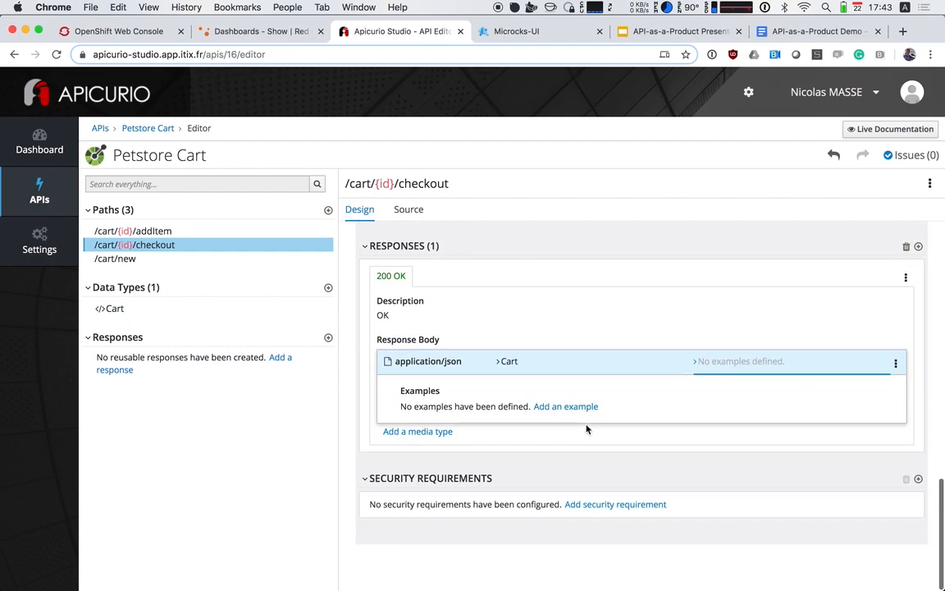
pyautogui.click(725, 369)
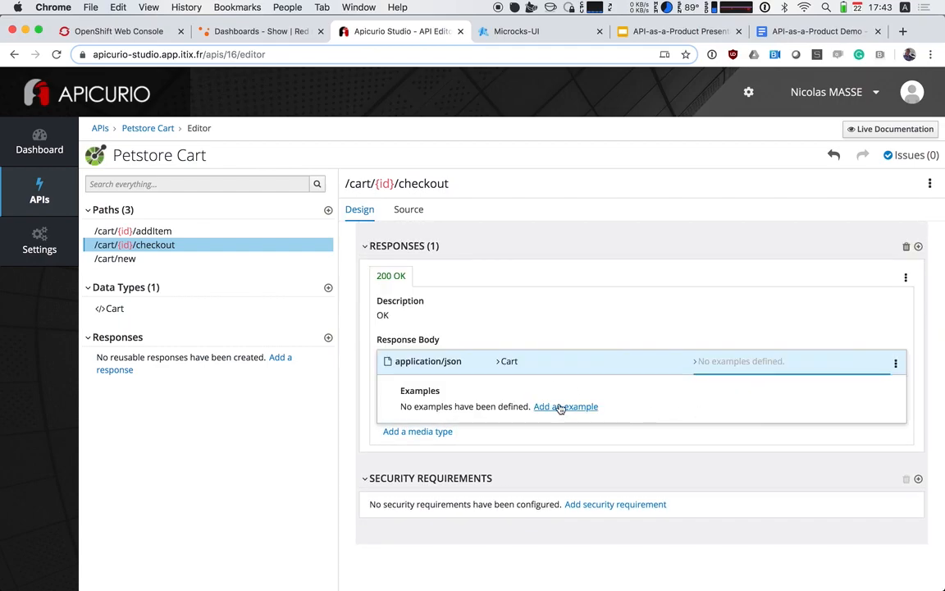
pyautogui.click(558, 407)
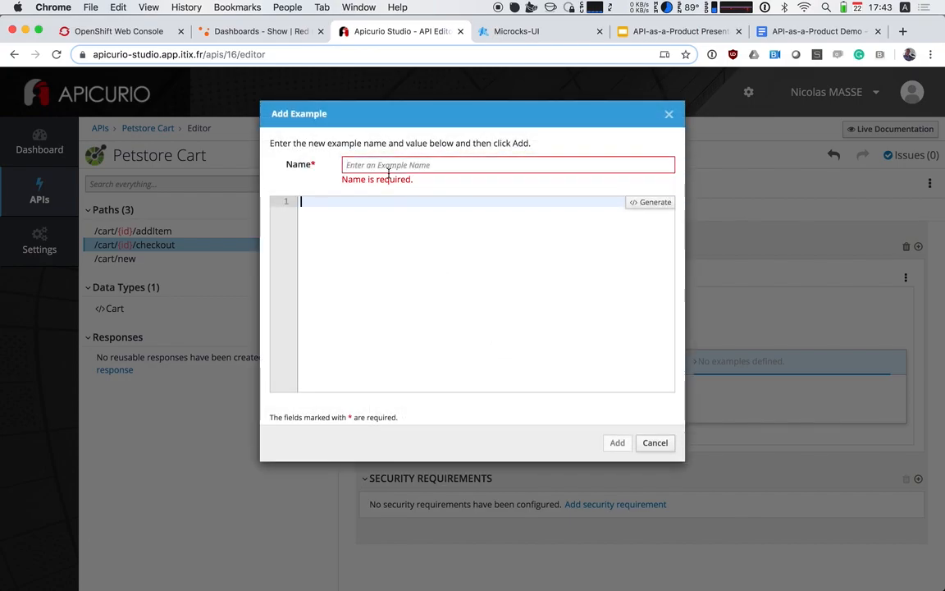
pyautogui.click(363, 166)
pyautogui.write('john_cart')
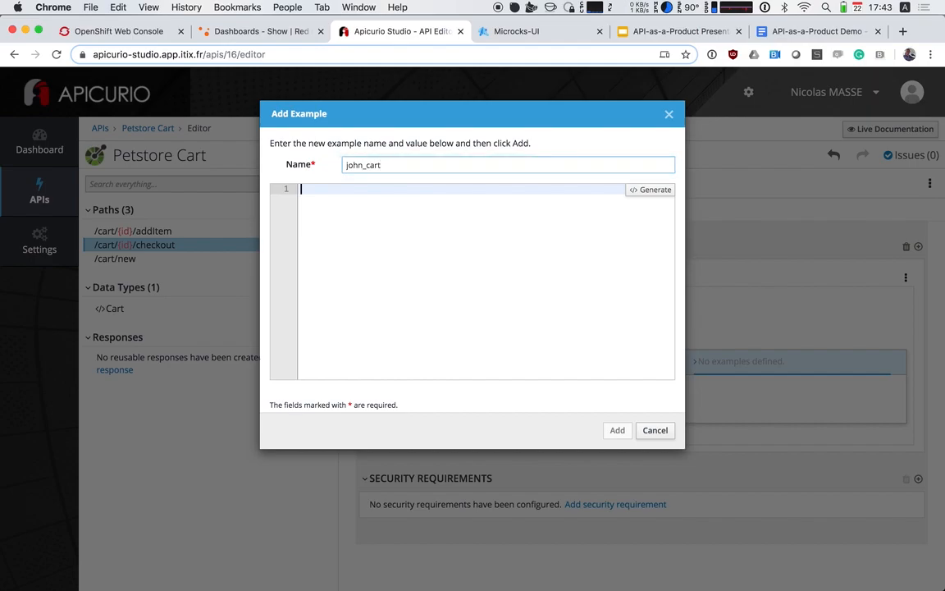
pyautogui.write('{     "id": 123,     "owner": "john",     "status": "pending",     "items": [] }')
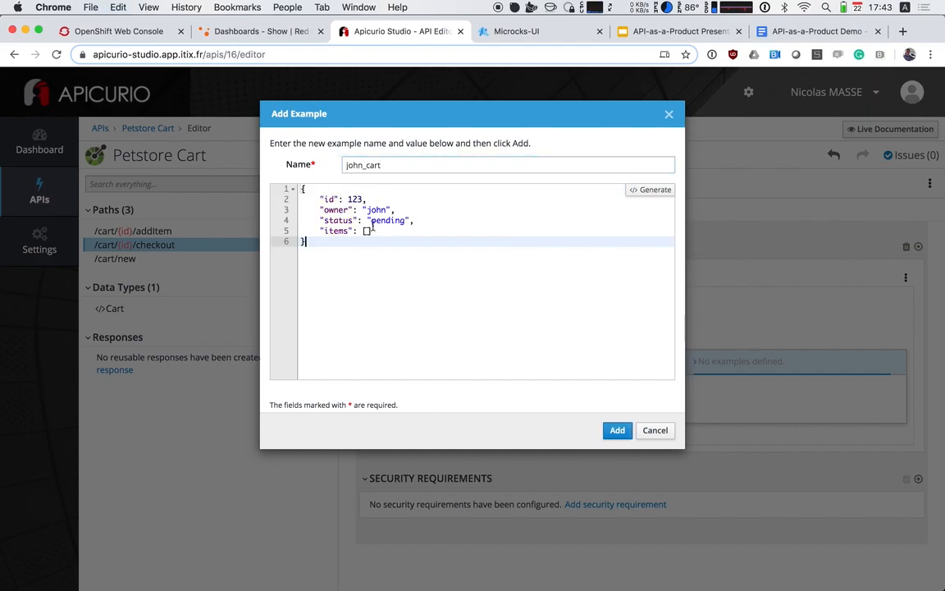
# Insert the item 1 into the items array of the checkout response example and select the status value for editing
pyautogui.doubleClick(383, 220)
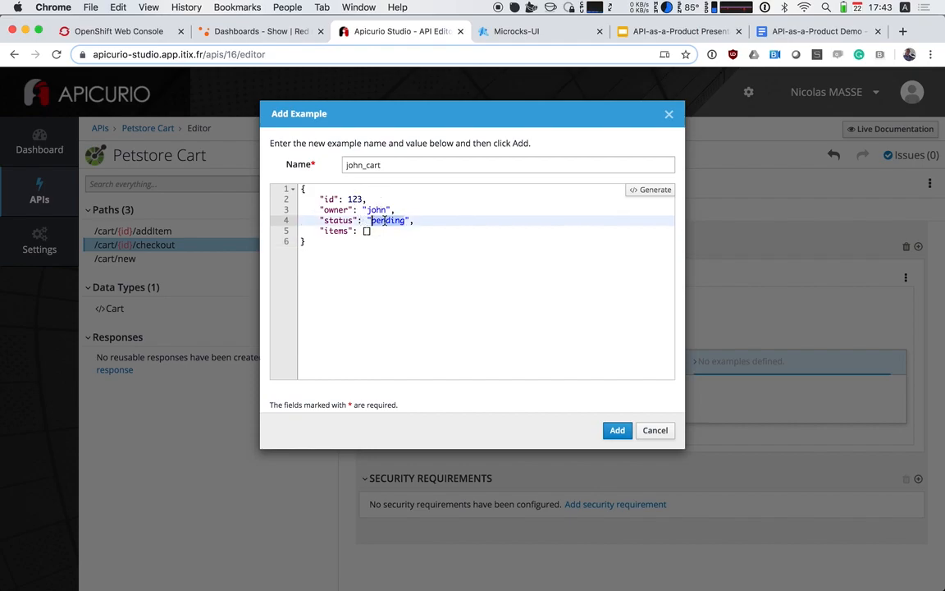
pyautogui.click(368, 236)
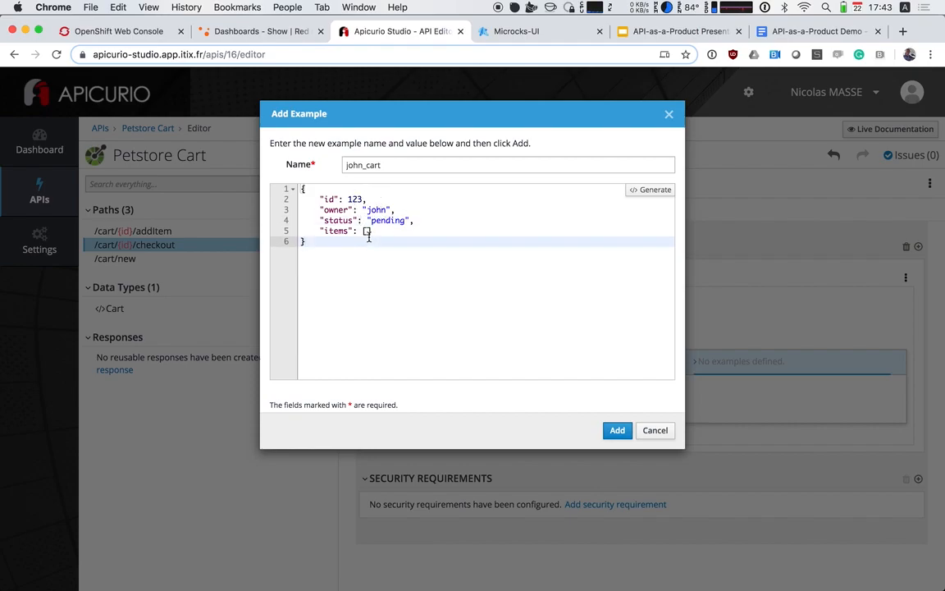
pyautogui.click(367, 230)
pyautogui.press('Return')
pyautogui.press('Return')
pyautogui.write('1')
pyautogui.doubleClick(387, 220)
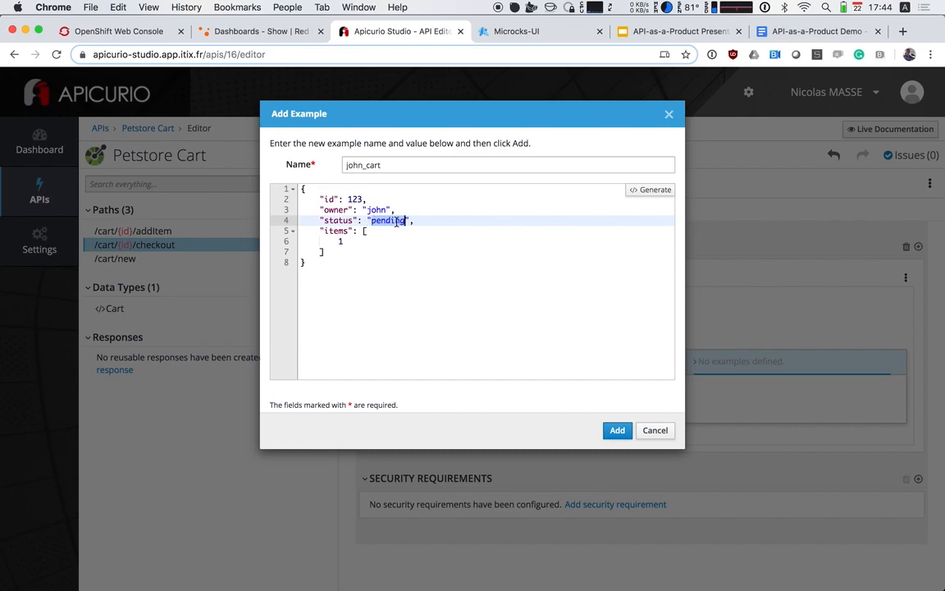
# Set the status in the checkout response example to closed and add the example
pyautogui.write('closed')
pyautogui.click(426, 270)
pyautogui.click(617, 430)
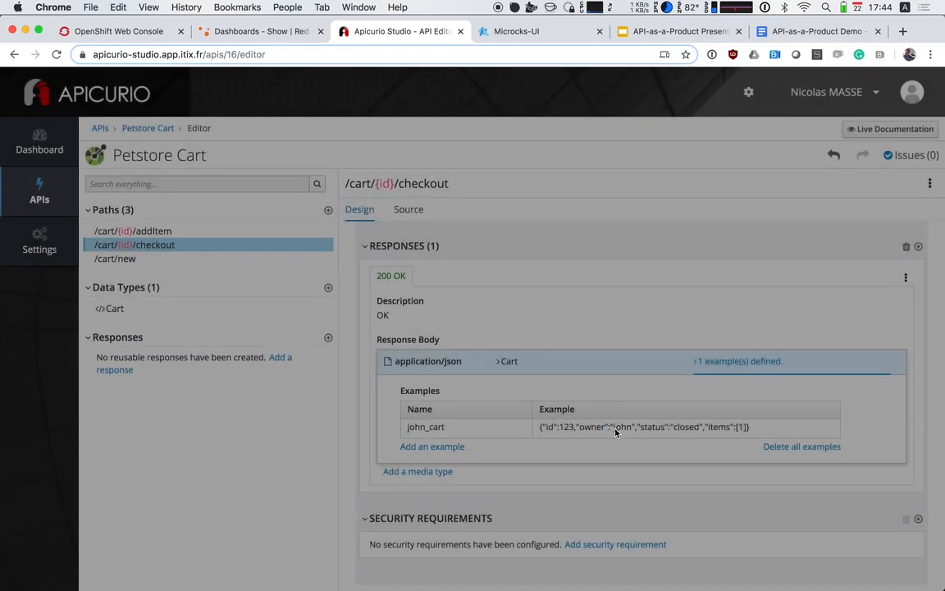
# Leave the Petstore Cart editor for the API's overview page and mock the API with Microcks
pyautogui.scroll(10, 567, 443)
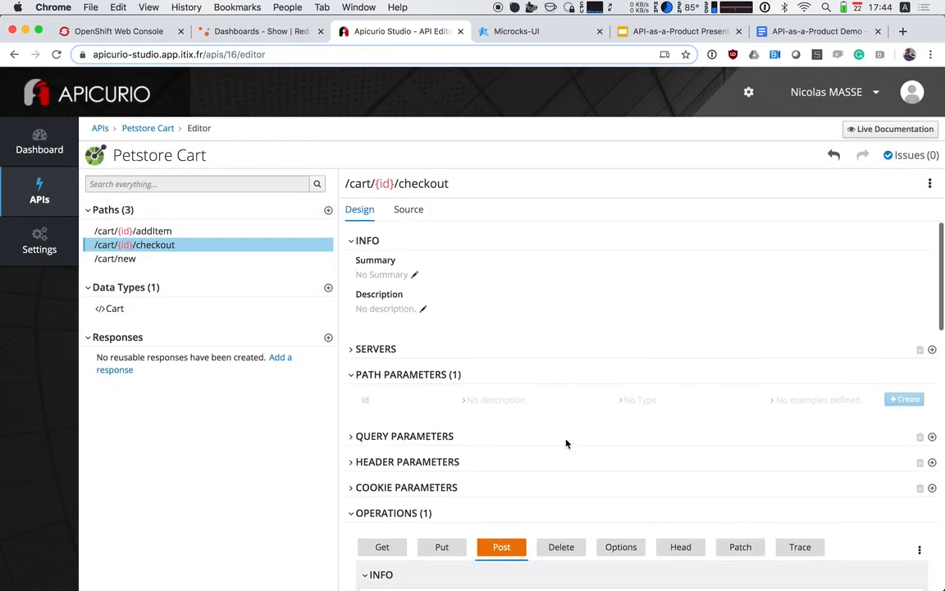
pyautogui.scroll(-5, 566, 443)
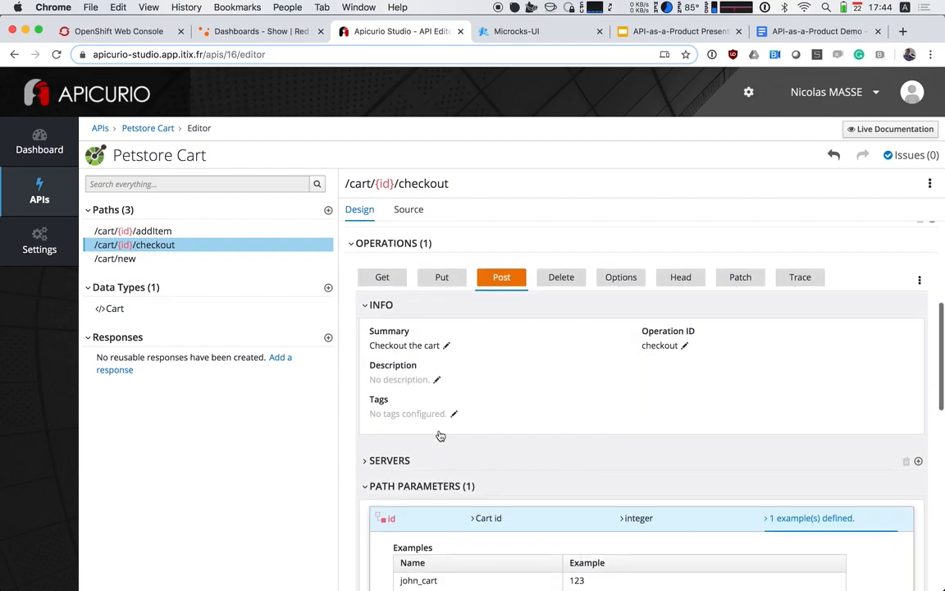
pyautogui.scroll(-3, 574, 401)
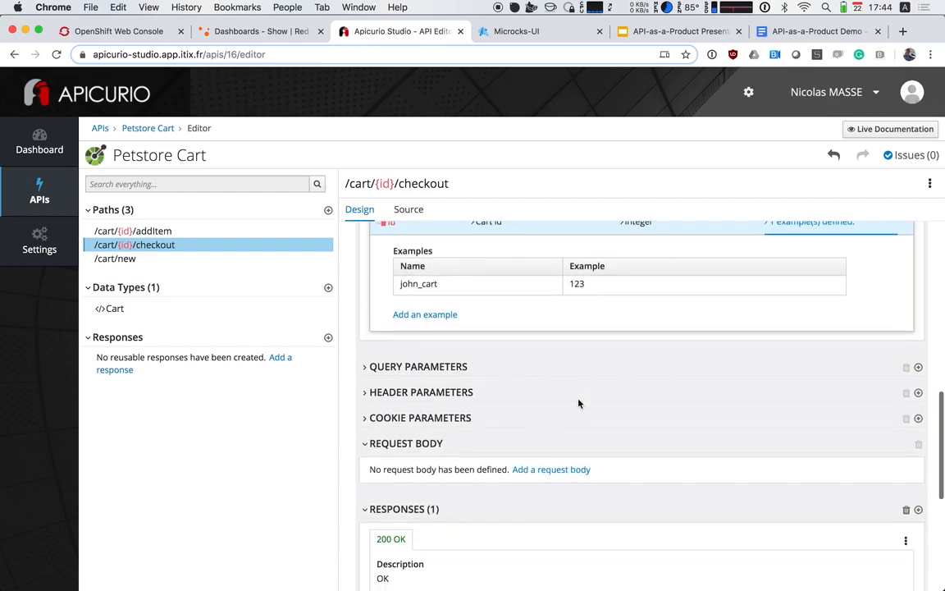
pyautogui.scroll(8, 578, 403)
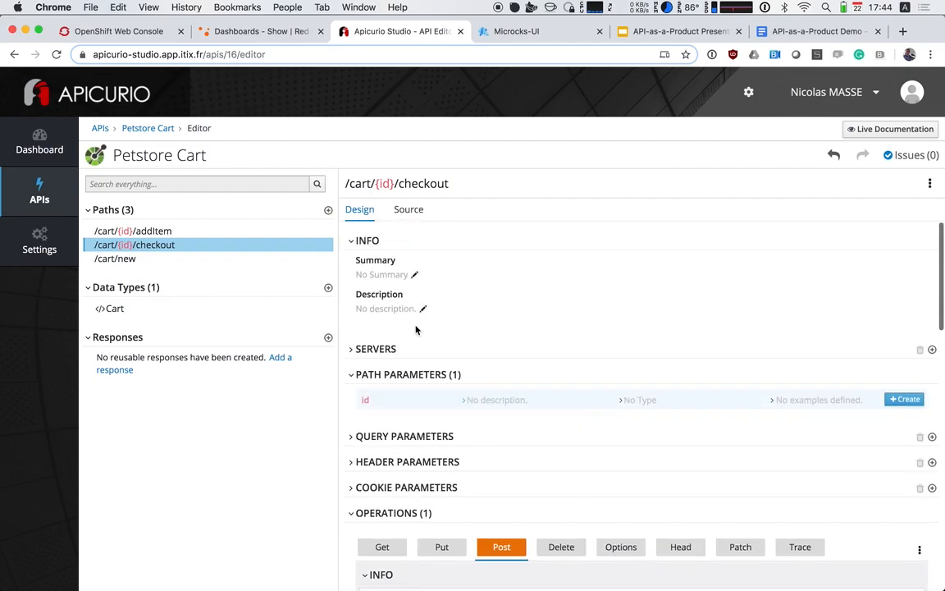
pyautogui.click(161, 145)
pyautogui.click(156, 129)
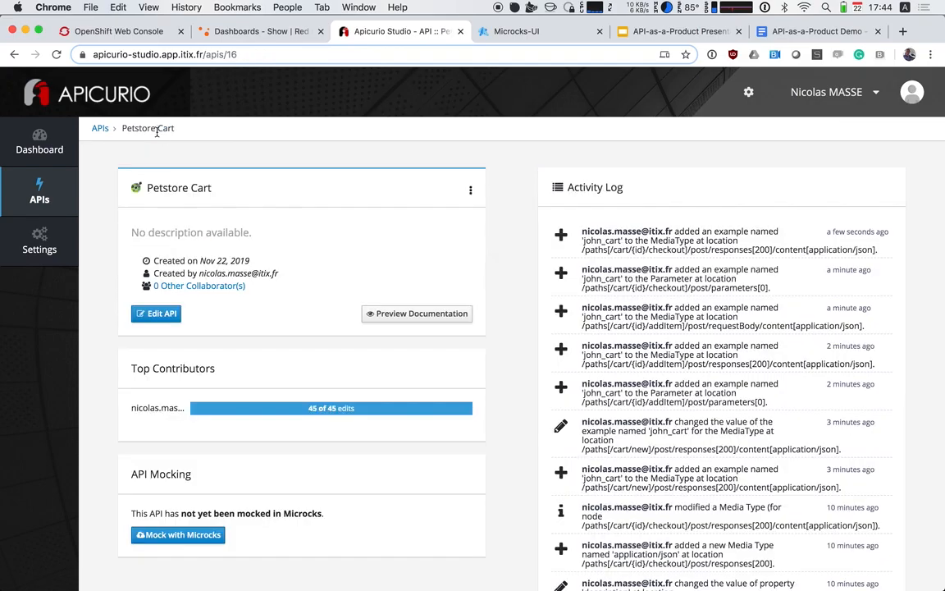
pyautogui.scroll(-1, 192, 372)
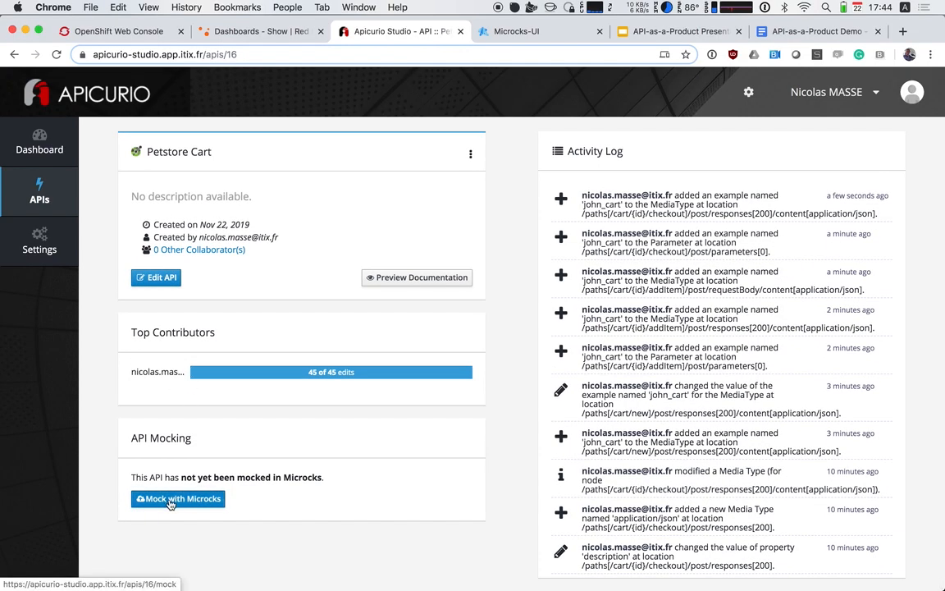
pyautogui.click(171, 502)
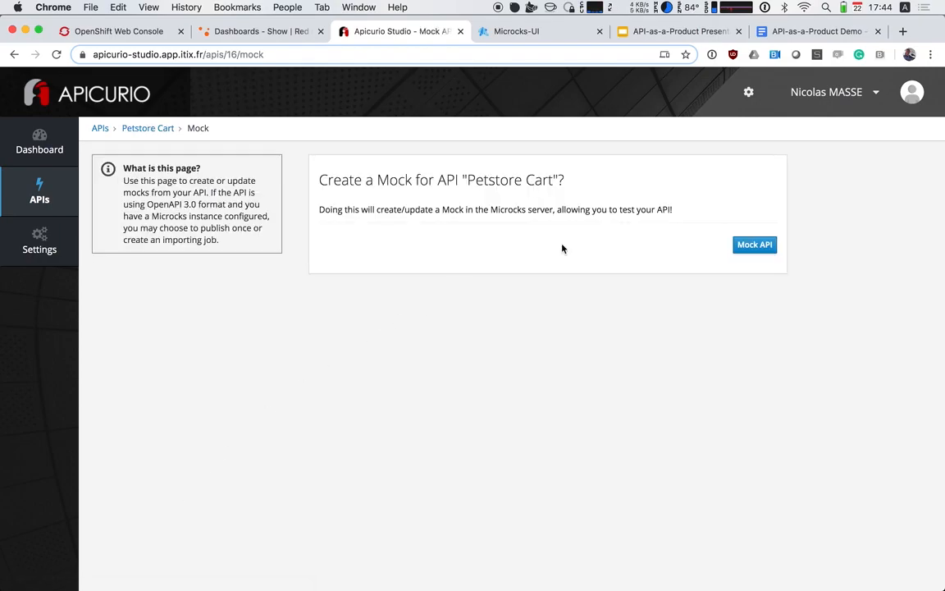
pyautogui.click(745, 247)
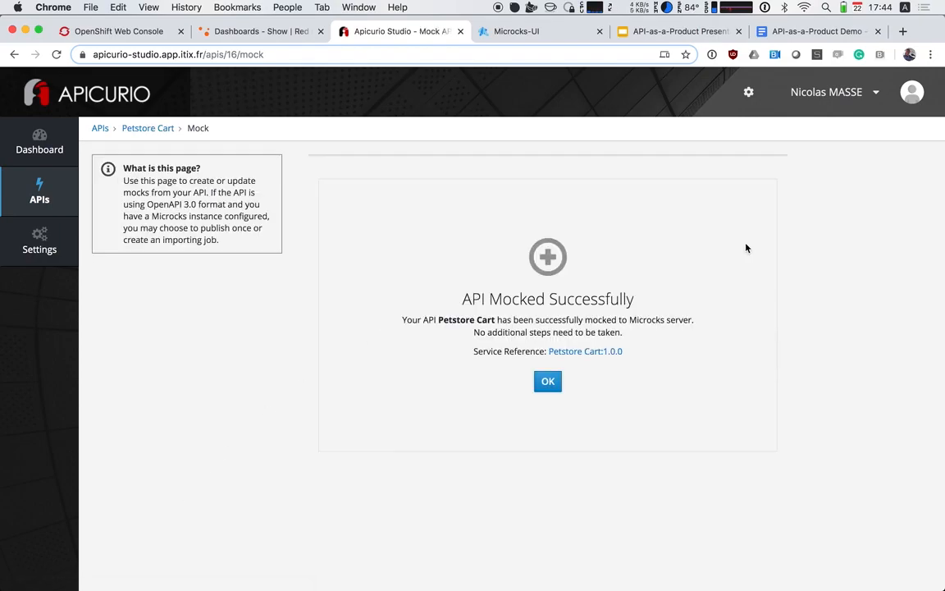
pyautogui.click(556, 386)
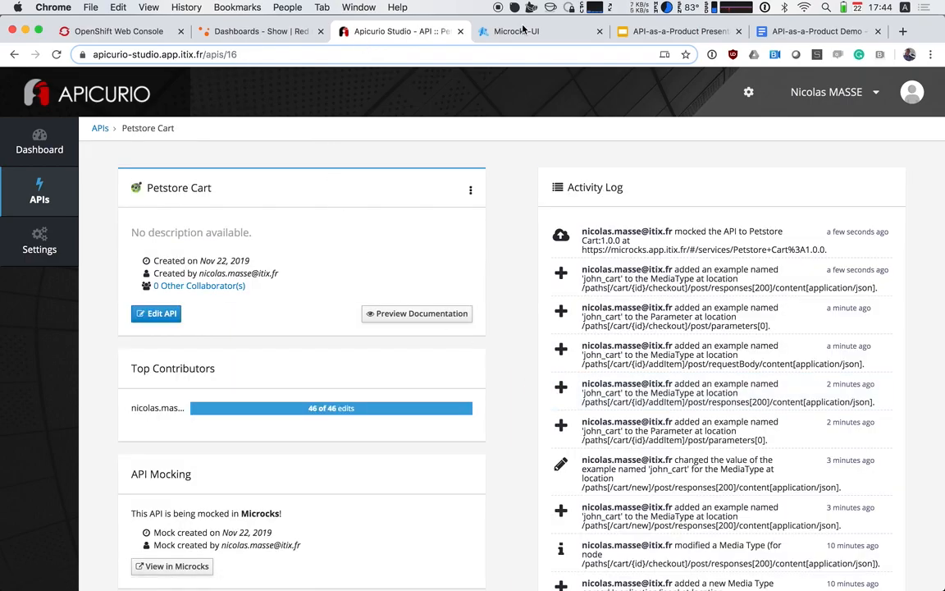
# Switch to Microcks and open the Petstore Cart service from the list of APIs and services
pyautogui.click(523, 30)
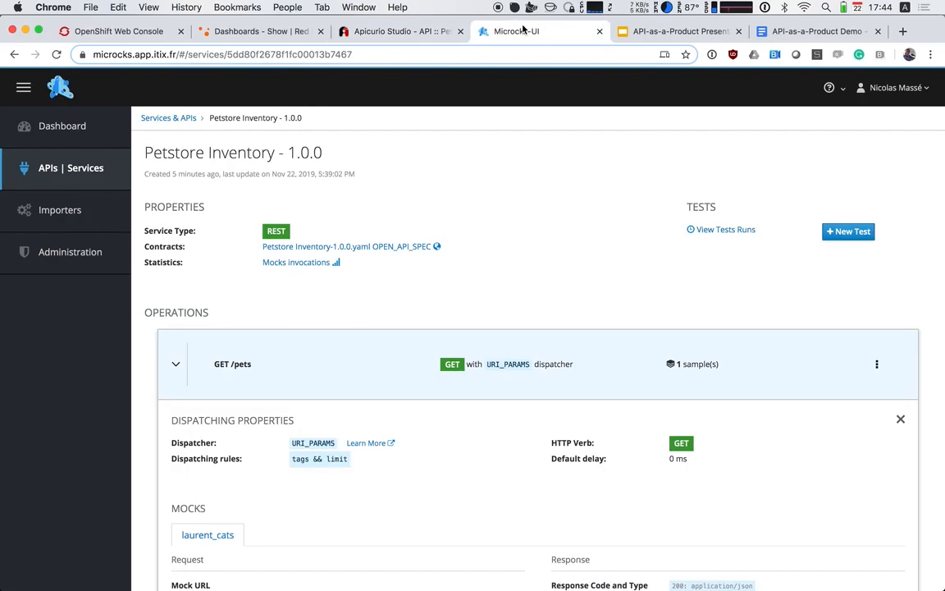
pyautogui.click(85, 129)
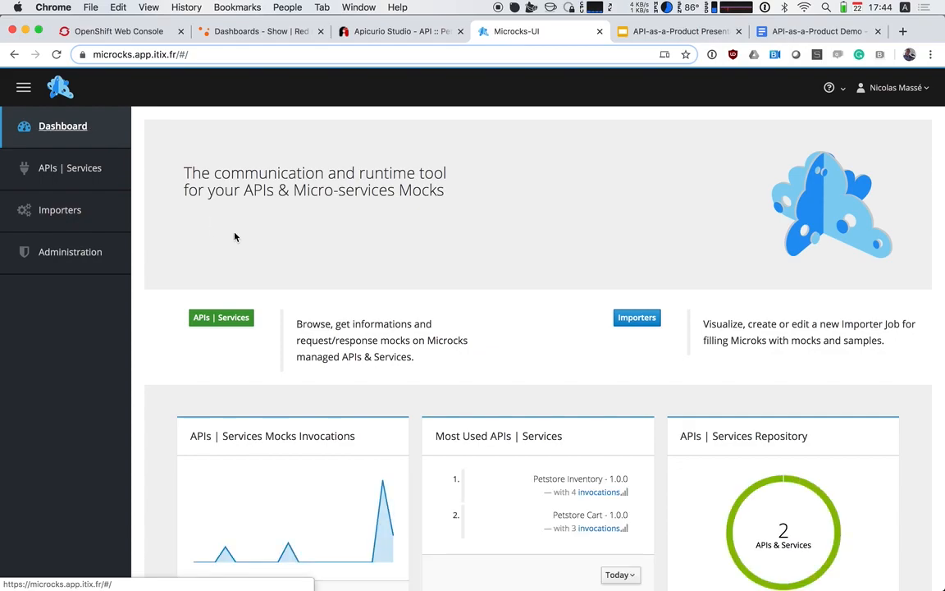
pyautogui.click(70, 168)
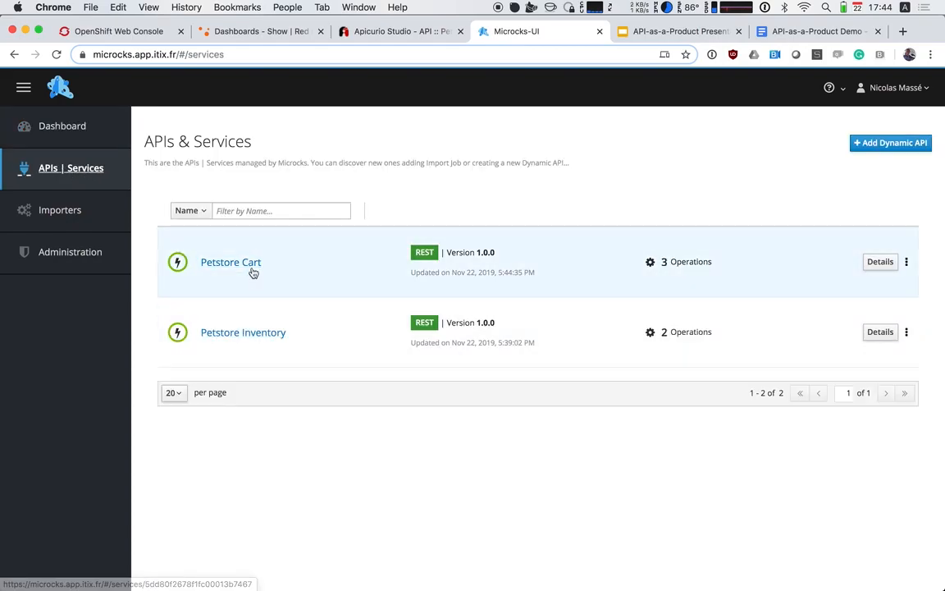
pyautogui.click(250, 267)
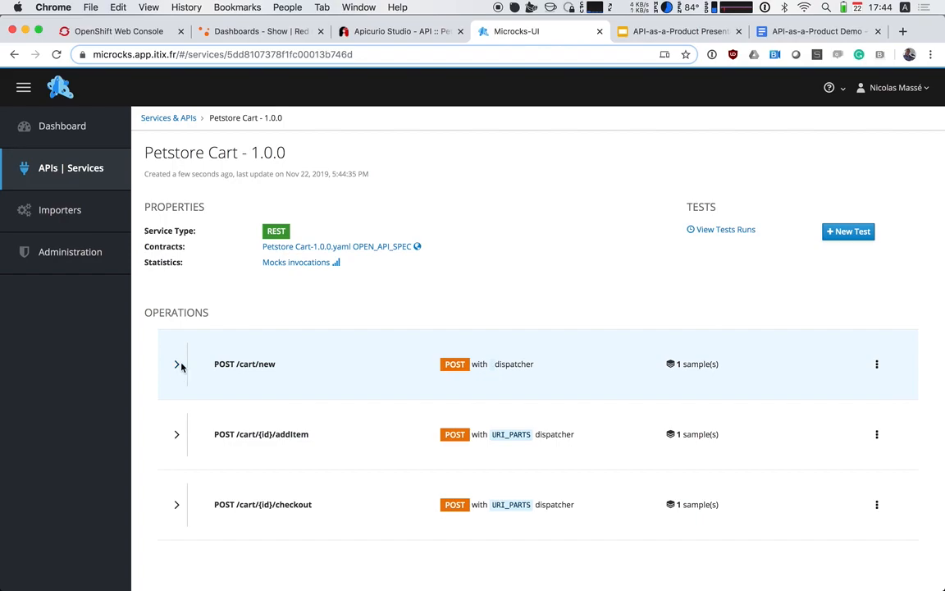
# Expand the POST /cart/new operation and copy the mock URL of its john_cart sample
pyautogui.click(180, 371)
pyautogui.scroll(-2, 197, 410)
pyautogui.scroll(-2, 202, 431)
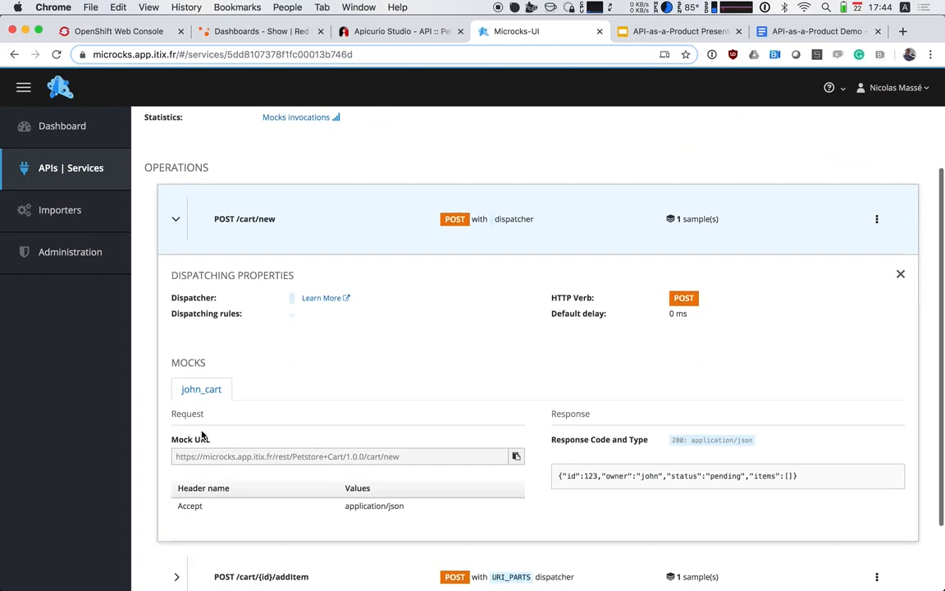
pyautogui.tripleClick(388, 445)
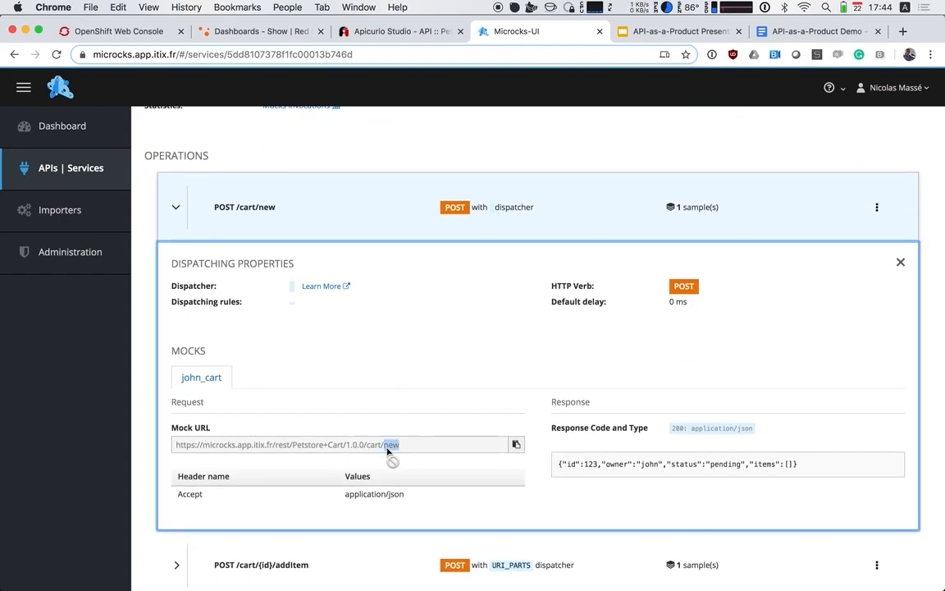
pyautogui.press('super+c')
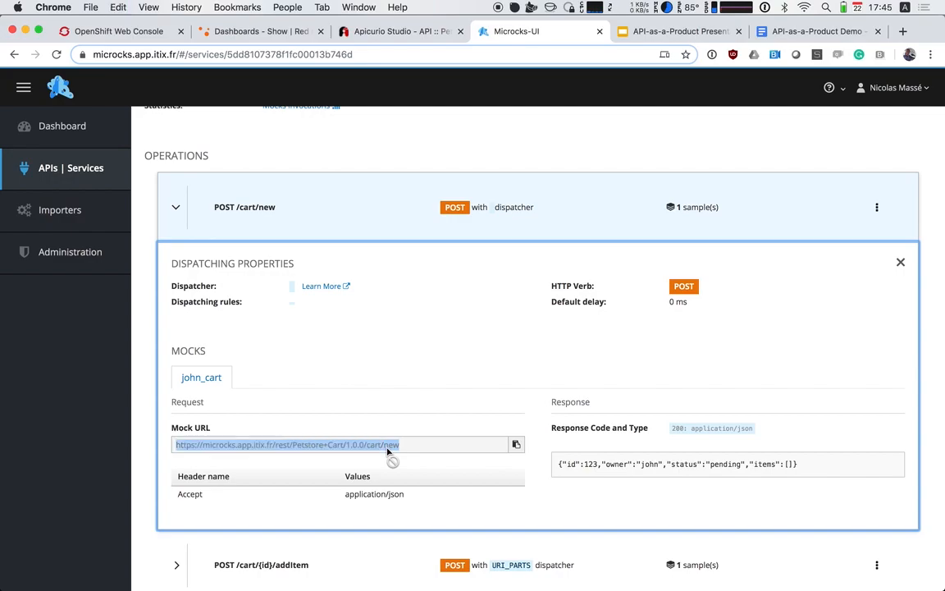
# Switch to the Terminal, clear it and compose a curl command with the copied /cart/new mock URL, -s and |jq
pyautogui.press('super+Tab')
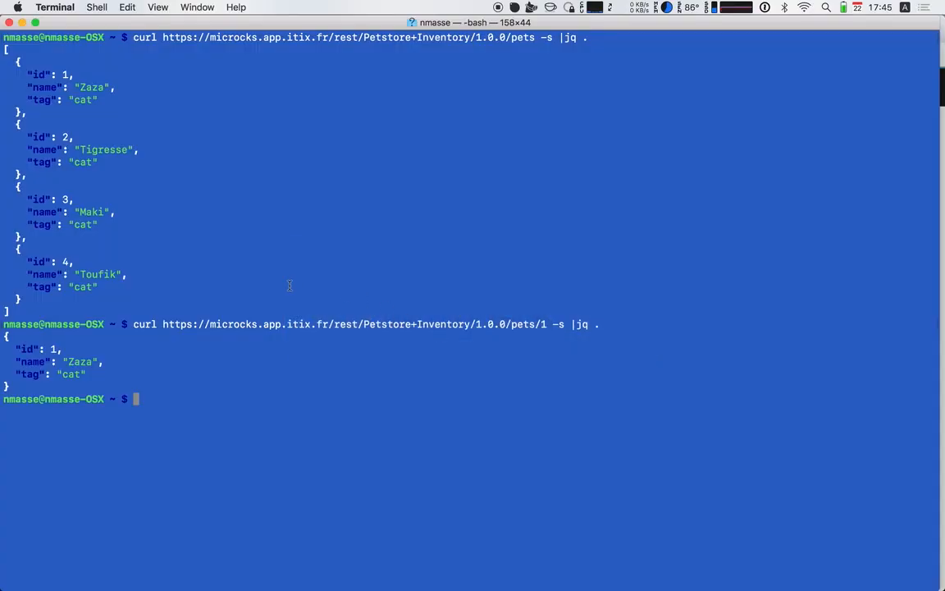
pyautogui.press('super+k')
pyautogui.write('curl')
pyautogui.press('super+v')
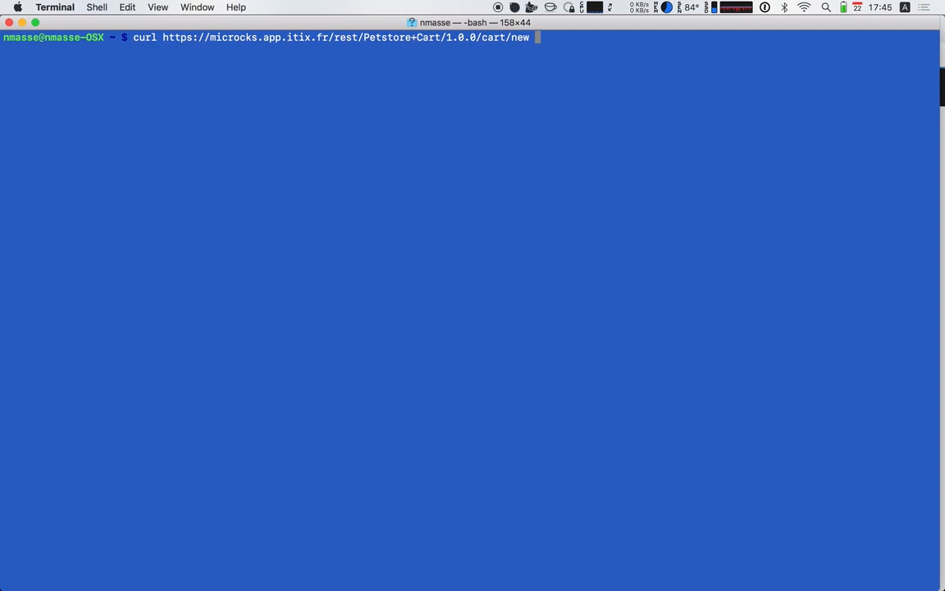
pyautogui.write('-s ')
pyautogui.write('|jq .')
# Insert -XPOST before the jq pipe, run the /cart/new request and examine the returned cart's id, owner and status
pyautogui.press('Left')
pyautogui.press('Left')
pyautogui.press('Left')
pyautogui.press('Left')
pyautogui.press('Left')
pyautogui.press('Left')
pyautogui.write('-XPOST')
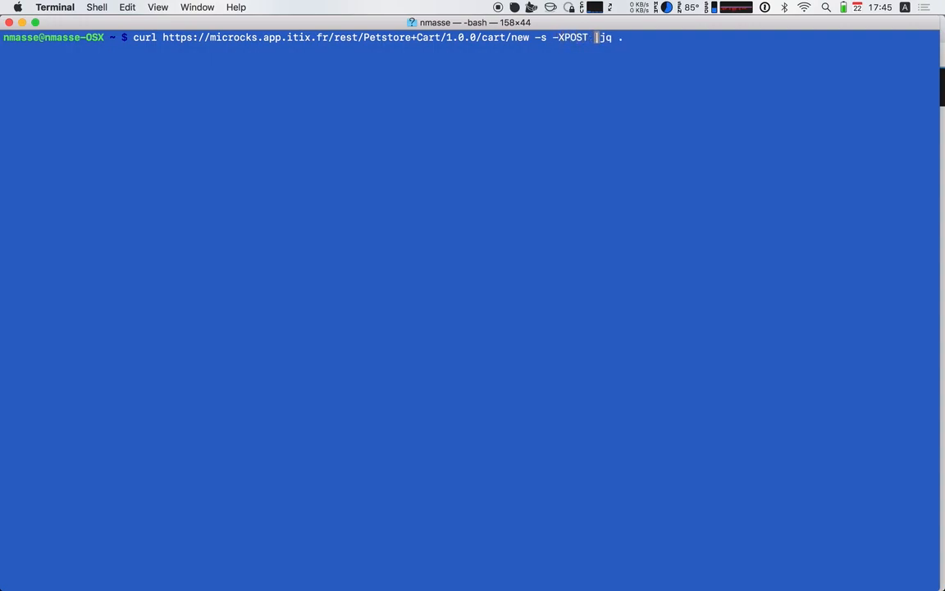
pyautogui.press('Return')
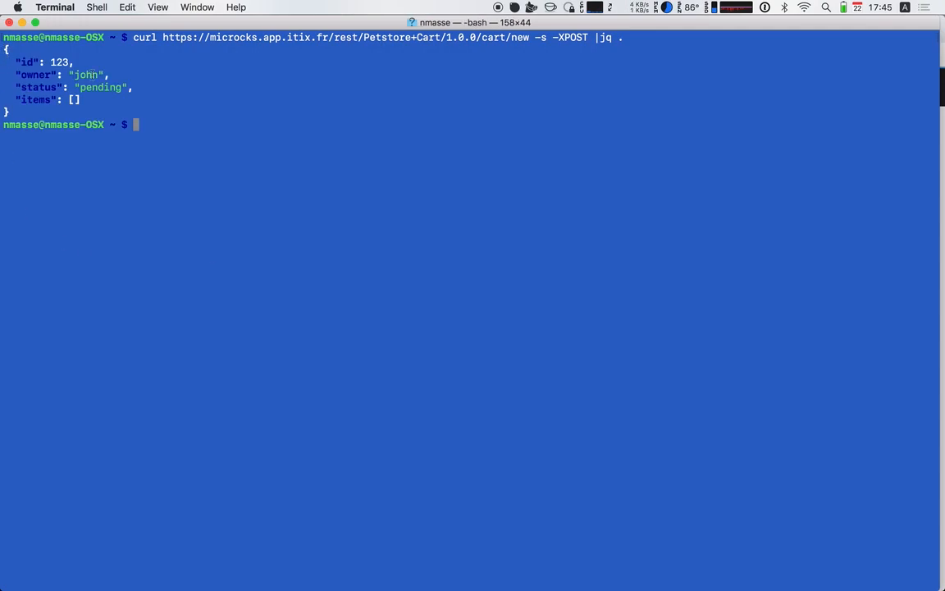
pyautogui.moveTo(51, 62); pyautogui.dragTo(68, 63)
pyautogui.doubleClick(82, 73)
pyautogui.doubleClick(90, 87)
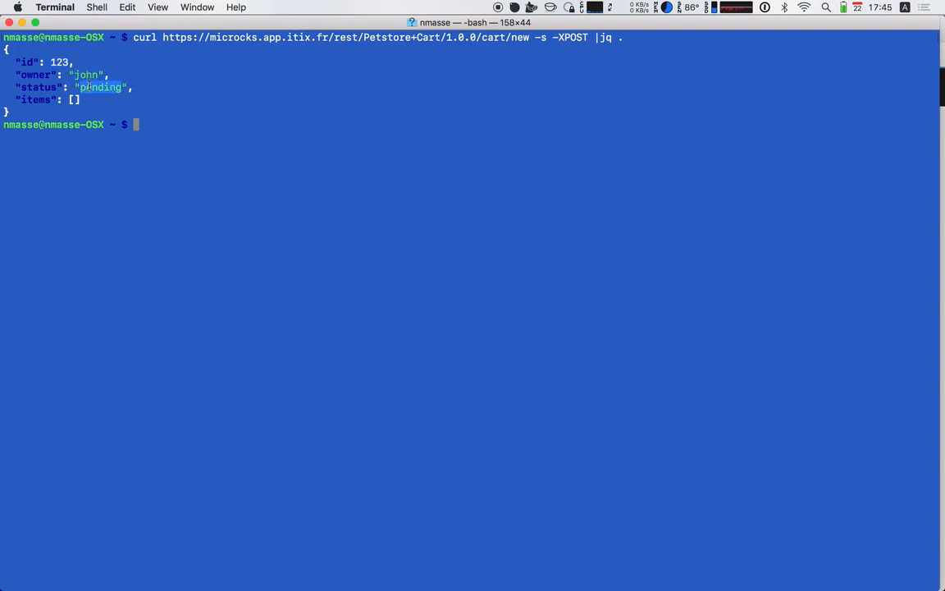
pyautogui.click(174, 102)
# Recall the /cart/new command and change the end of its URL from new to 123/addItem
pyautogui.press('Up')
pyautogui.press('Left')
pyautogui.press('Left')
pyautogui.press('Left')
pyautogui.press('Left')
pyautogui.press('Left')
pyautogui.press('Left')
pyautogui.press('Left')
pyautogui.press('Left')
pyautogui.press('Left')
pyautogui.press('Left')
pyautogui.press('Left')
pyautogui.press('Left')
pyautogui.press('Left')
pyautogui.press('Left')
pyautogui.press('Left')
pyautogui.press('BackSpace')
pyautogui.press('BackSpace')
pyautogui.press('BackSpace')
pyautogui.write('addItem')
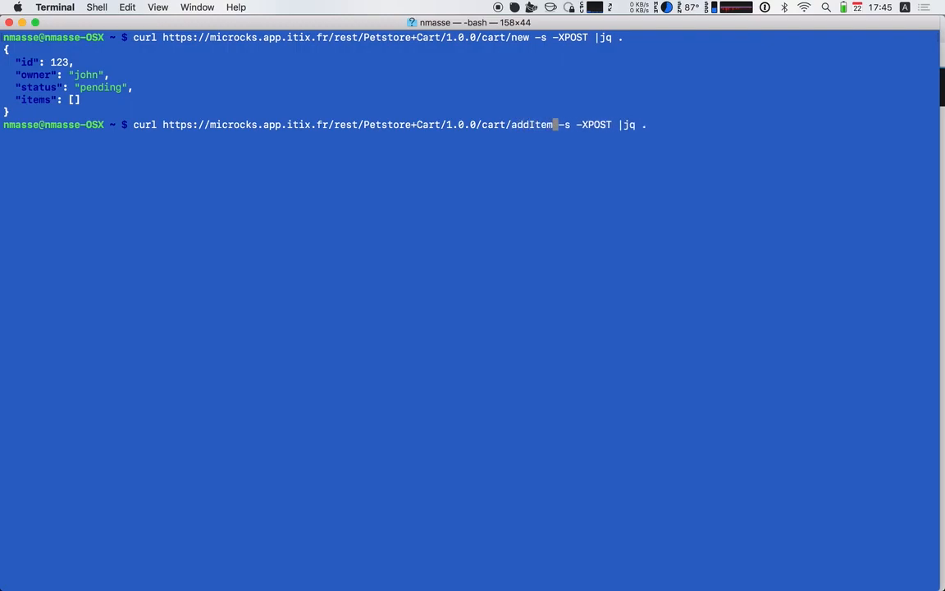
pyautogui.press('Left')
pyautogui.press('Left')
pyautogui.press('Left')
pyautogui.press('Left')
pyautogui.press('Left')
pyautogui.press('Left')
pyautogui.press('Left')
pyautogui.write('123/')
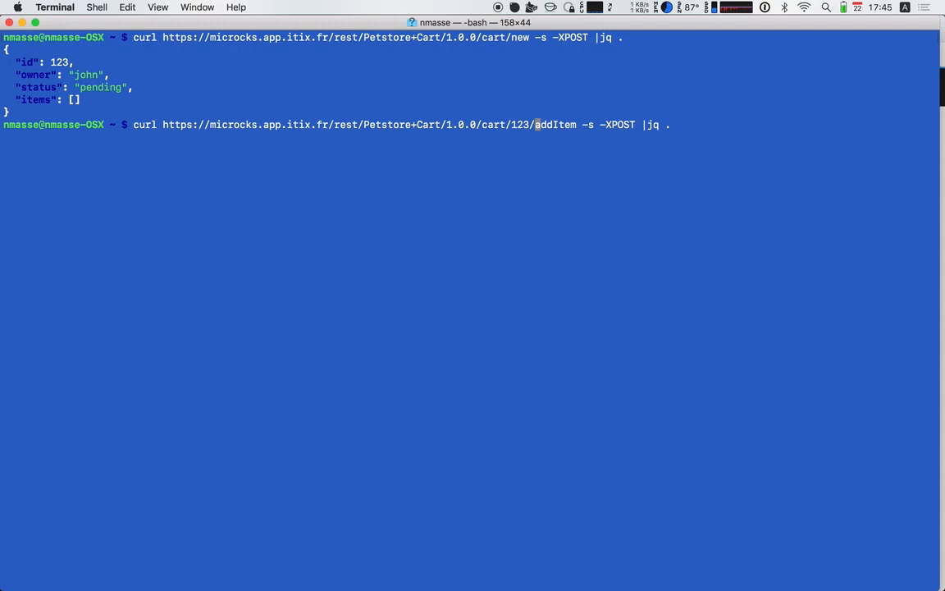
# Add the header -H 'Content-Type: application/json' after -XPOST in the addItem command
pyautogui.press('Right')
pyautogui.press('Right')
pyautogui.press('Right')
pyautogui.press('Right')
pyautogui.press('Right')
pyautogui.press('Right')
pyautogui.press('Right')
pyautogui.press('Right')
pyautogui.press('Right')
pyautogui.press('Right')
pyautogui.press('Right')
pyautogui.press('Right')
pyautogui.press('Right')
pyautogui.press('Right')
pyautogui.press('Right')
pyautogui.press('Right')
pyautogui.press('Right')
pyautogui.write('-d')
pyautogui.press('BackSpace')
pyautogui.press('BackSpace')
pyautogui.write("H '")
pyautogui.write('Content')
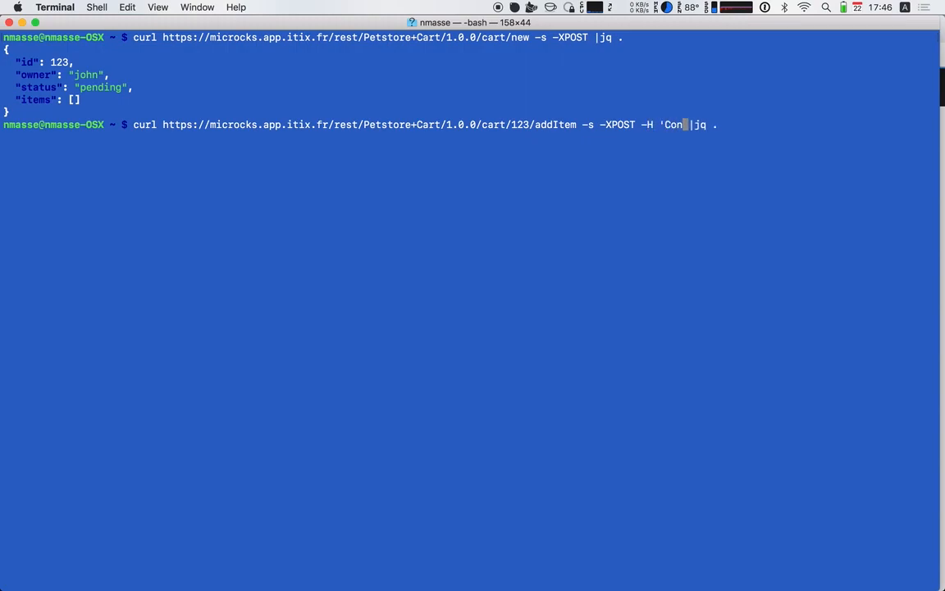
pyautogui.write("-Type: application/json' -d")
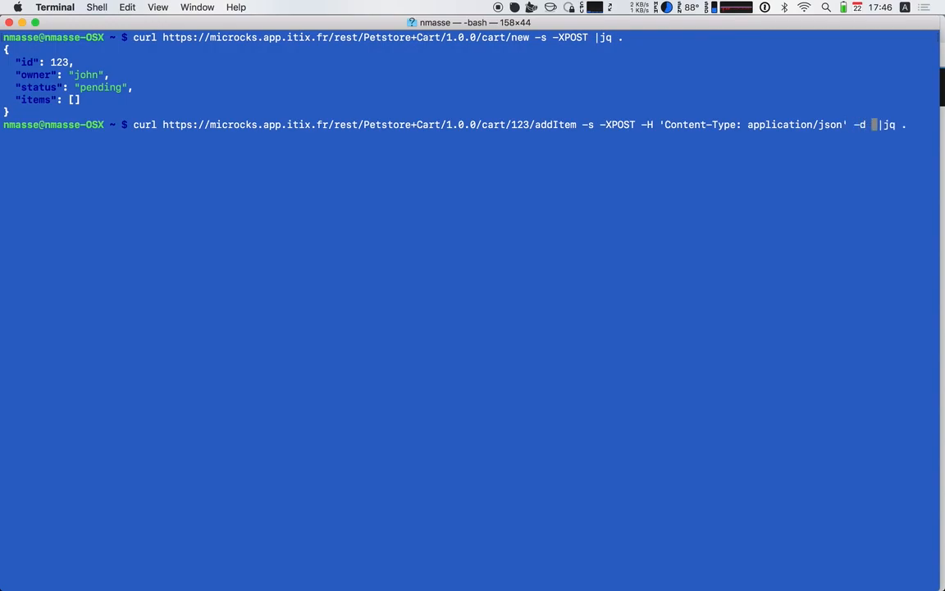
# Complete the addItem command with the body -d 1, run it and examine the returned items array
pyautogui.write('1')
pyautogui.press('Right')
pyautogui.press('Right')
pyautogui.press('Return')
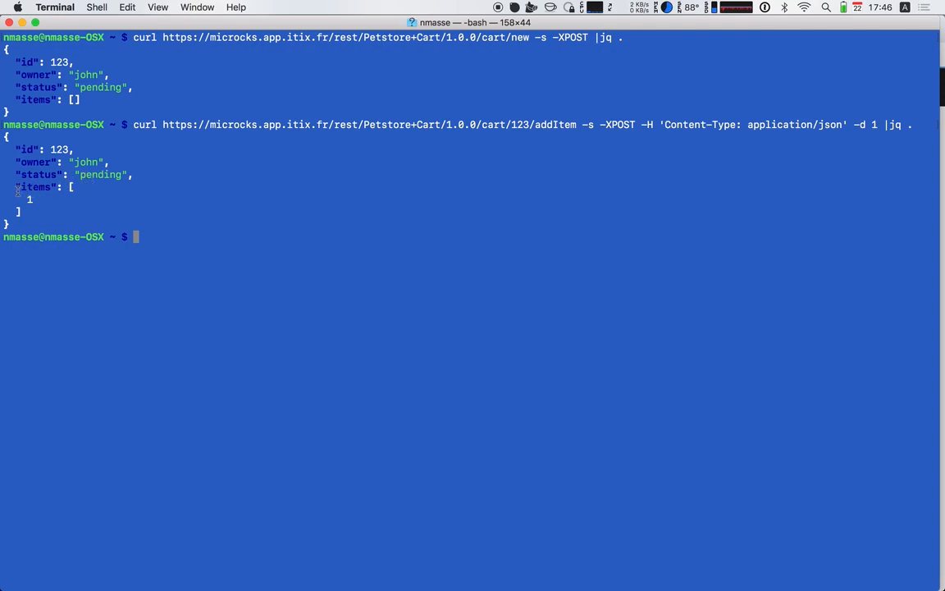
pyautogui.moveTo(15, 186); pyautogui.dragTo(28, 211)
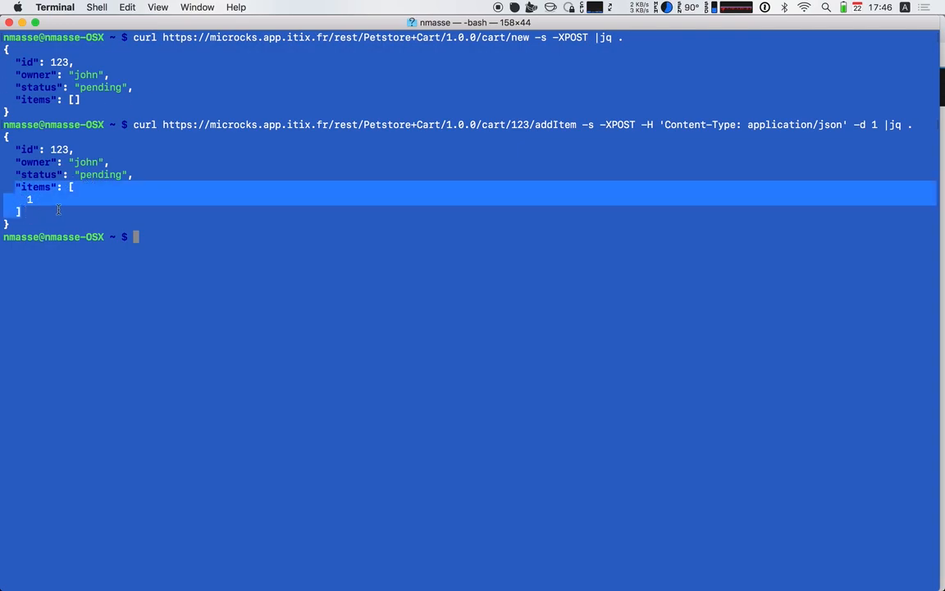
pyautogui.click(52, 188)
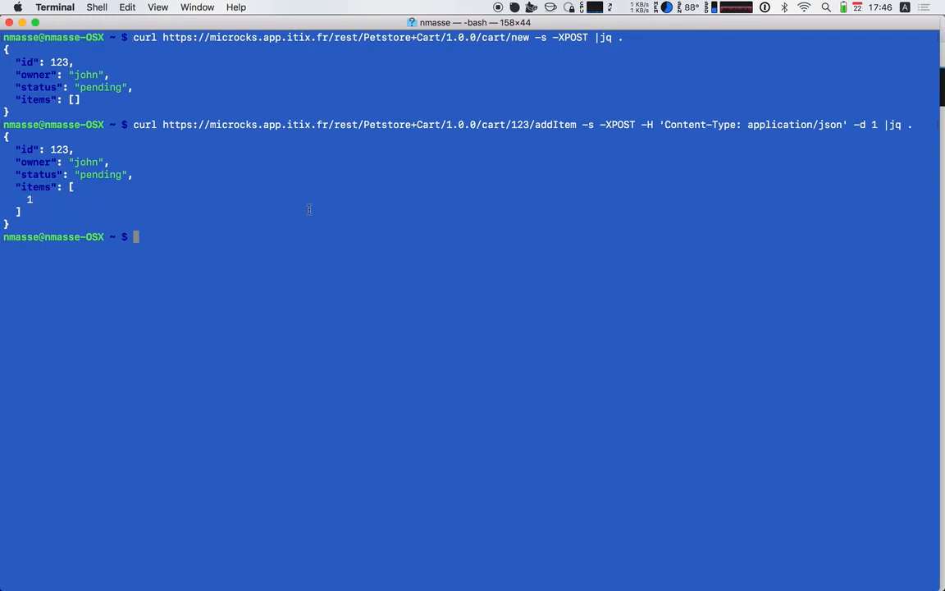
# Recall the earlier /cart/new POST command and replace new in its URL with 123/checkout
pyautogui.press('Up')
pyautogui.press('Up')
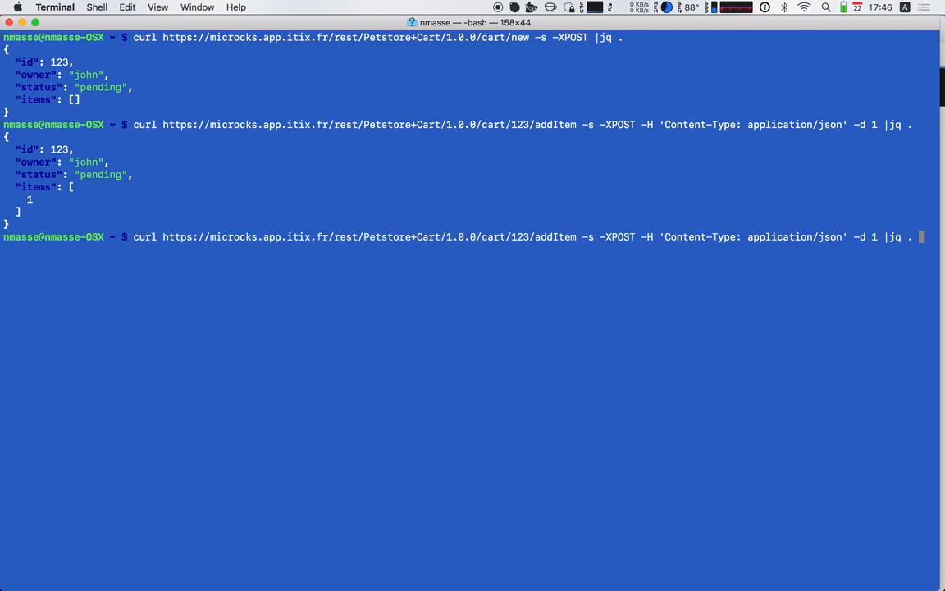
pyautogui.press('Left')
pyautogui.press('Left')
pyautogui.press('Left')
pyautogui.press('Left')
pyautogui.press('Left')
pyautogui.press('Left')
pyautogui.press('Left')
pyautogui.press('Left')
pyautogui.press('Left')
pyautogui.press('Left')
pyautogui.press('Left')
pyautogui.press('Left')
pyautogui.press('Left')
pyautogui.press('Left')
pyautogui.press('Left')
pyautogui.press('Left')
pyautogui.press('BackSpace')
pyautogui.press('BackSpace')
pyautogui.press('BackSpace')
pyautogui.press('BackSpace')
pyautogui.write('123/che')
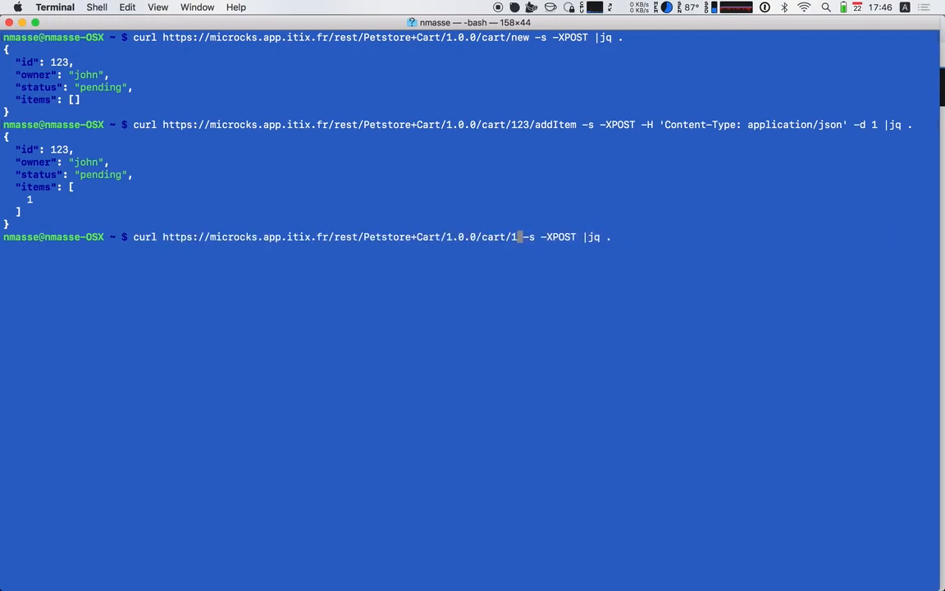
pyautogui.write('ckout')
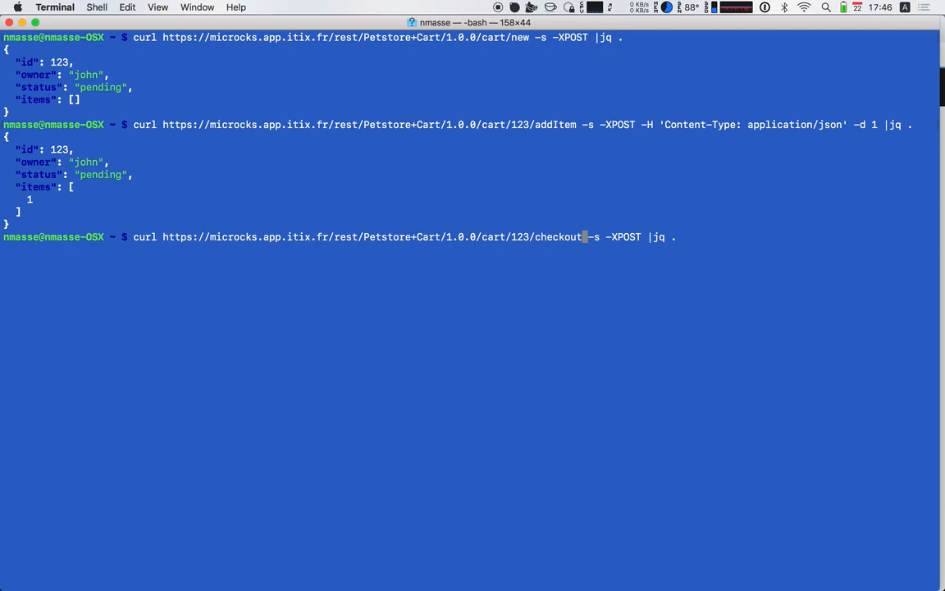
# Run the checkout request and examine the items and status in the returned cart
pyautogui.press('Return')
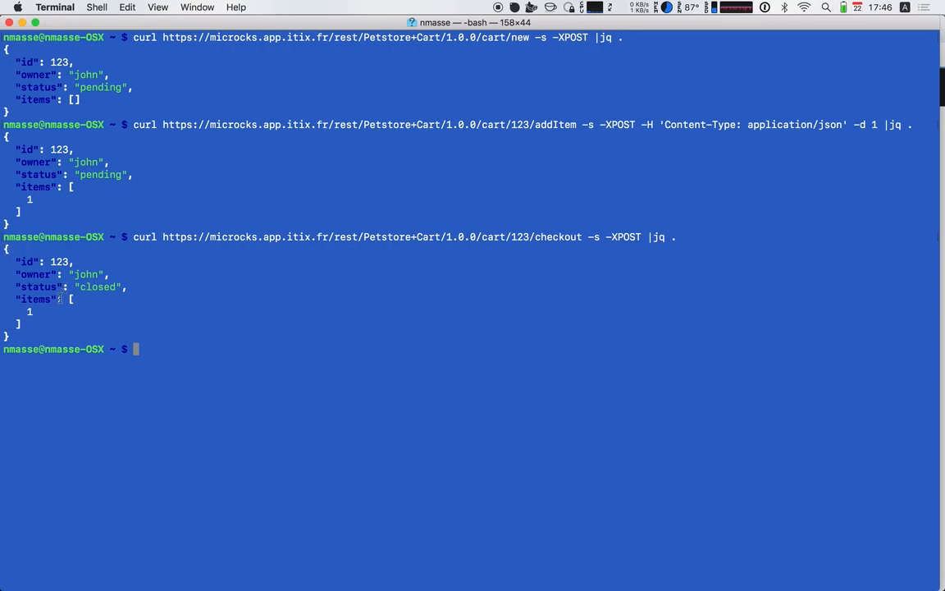
pyautogui.moveTo(17, 300); pyautogui.dragTo(33, 325)
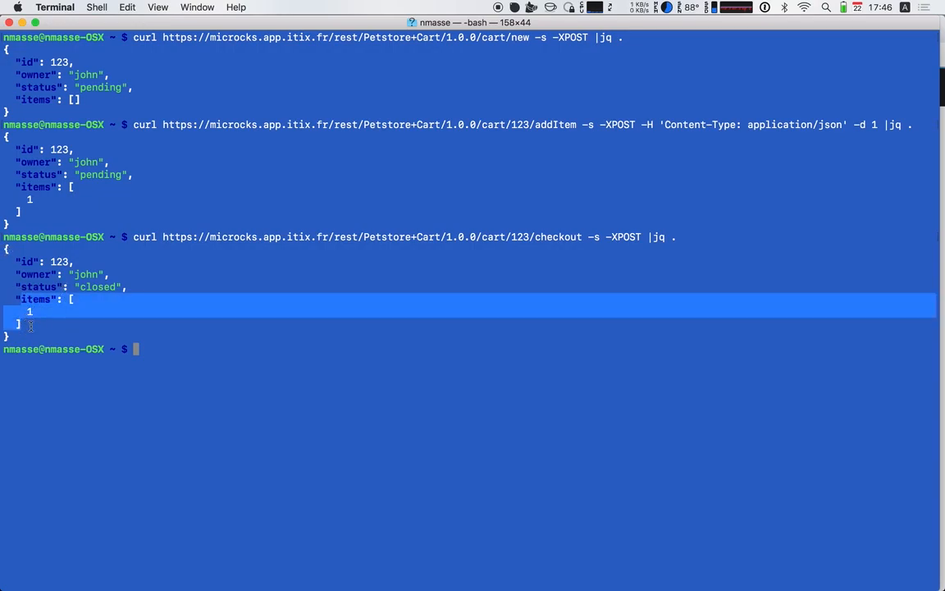
pyautogui.click(101, 291)
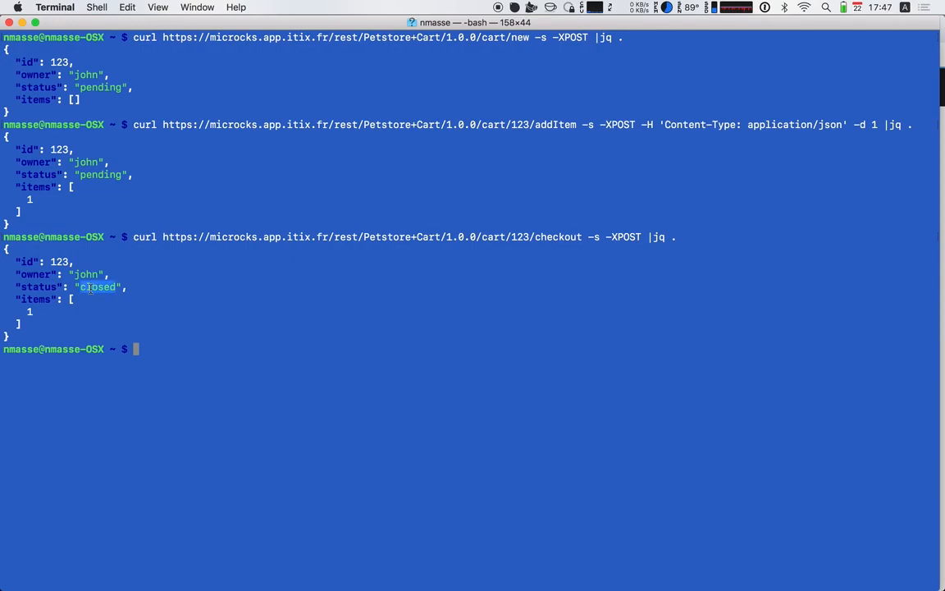
pyautogui.tripleClick(99, 289)
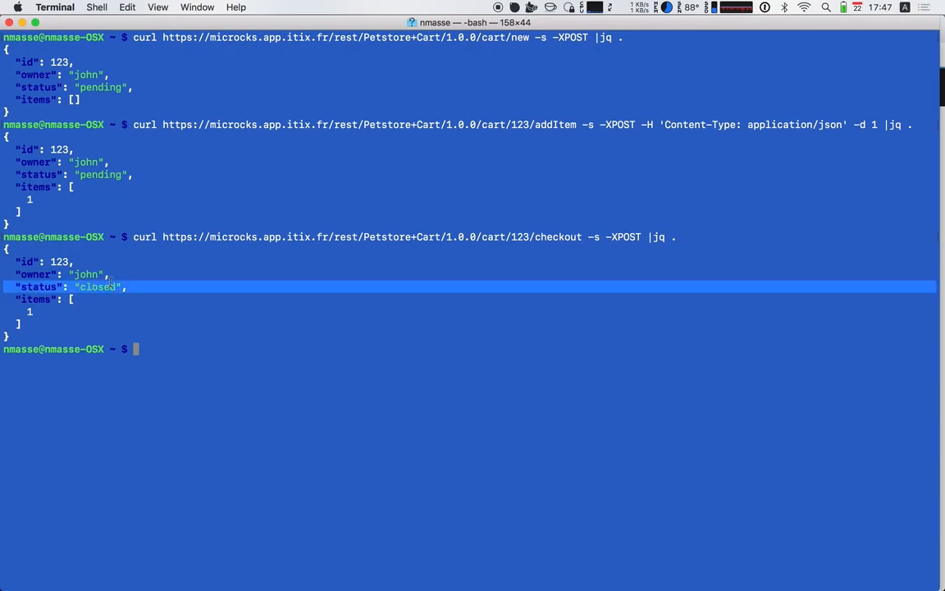
# Clear the highlighted status line in the terminal output and switch to Google Chrome
pyautogui.click(164, 286)
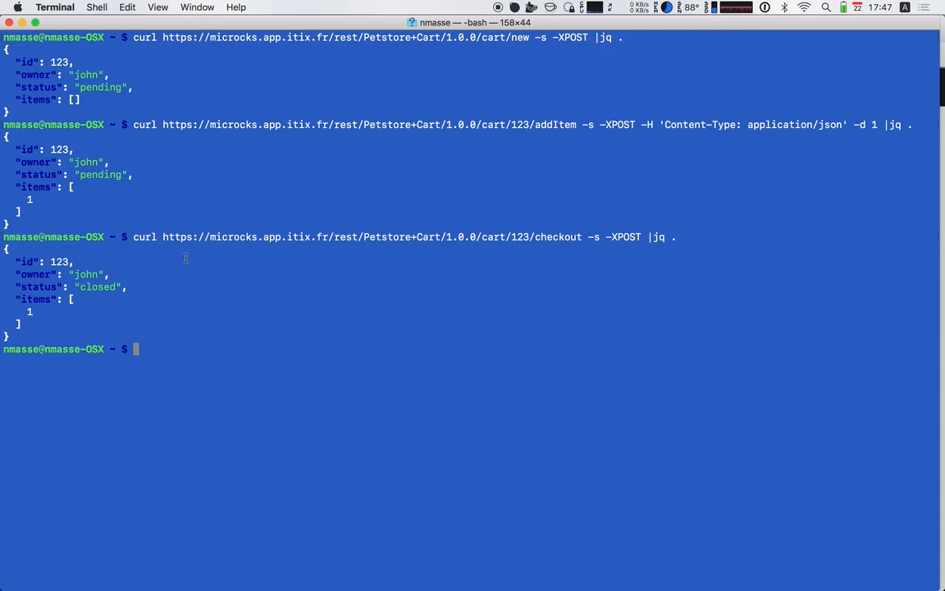
pyautogui.press('super+Tab')
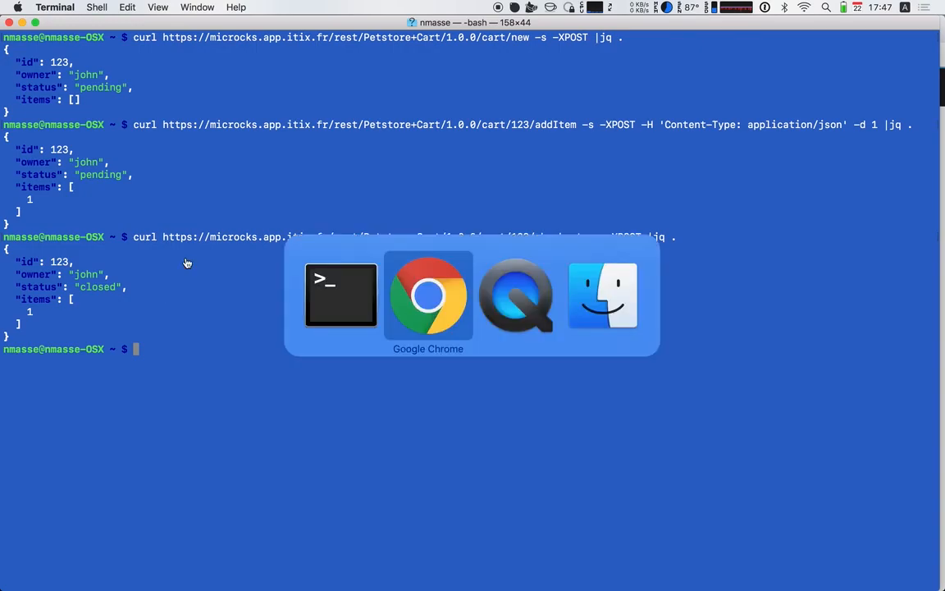
pyautogui.scroll(4, 262, 131)
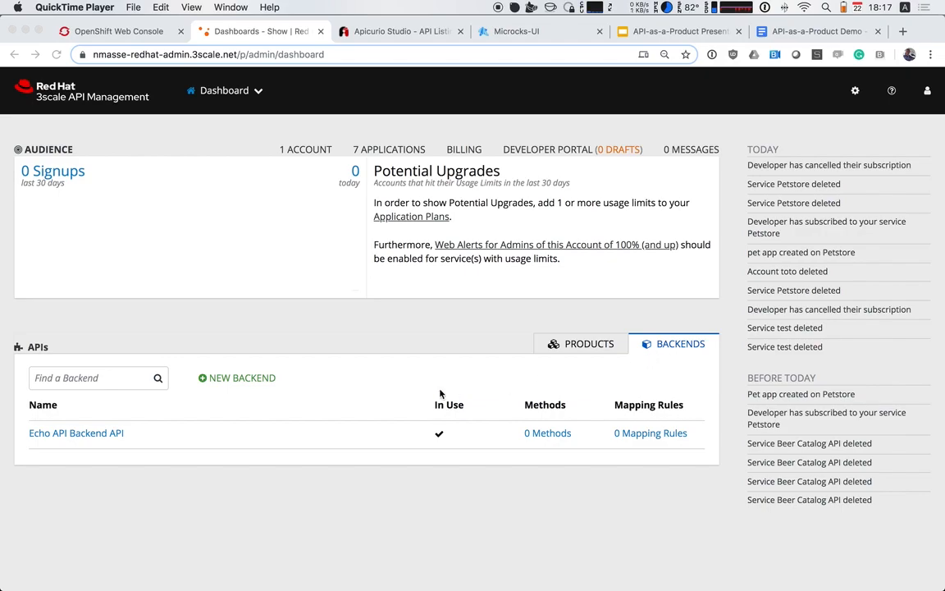
# Start a new 3scale backend named Petstore Inventory with the system name petstore_inventory
pyautogui.click(278, 345)
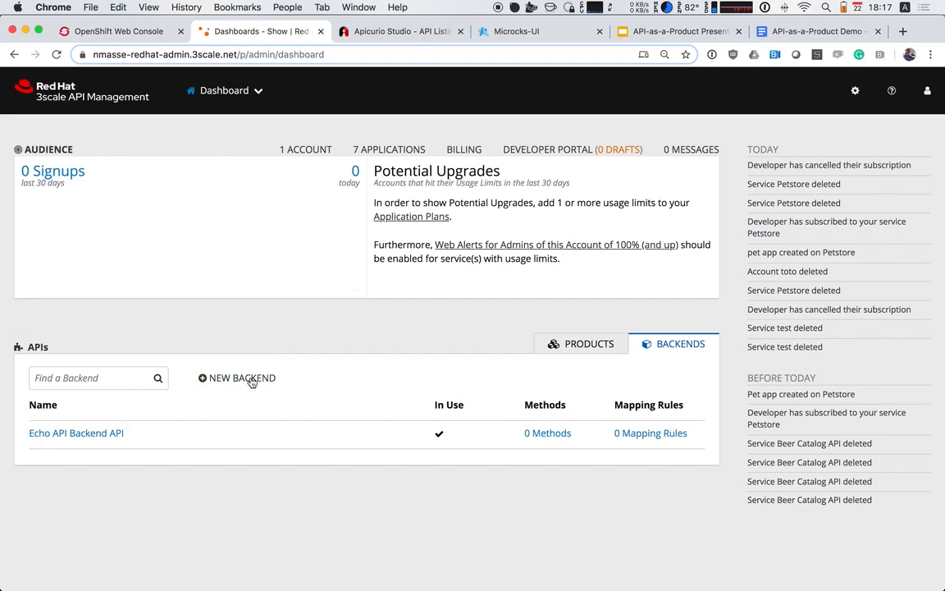
pyautogui.click(249, 379)
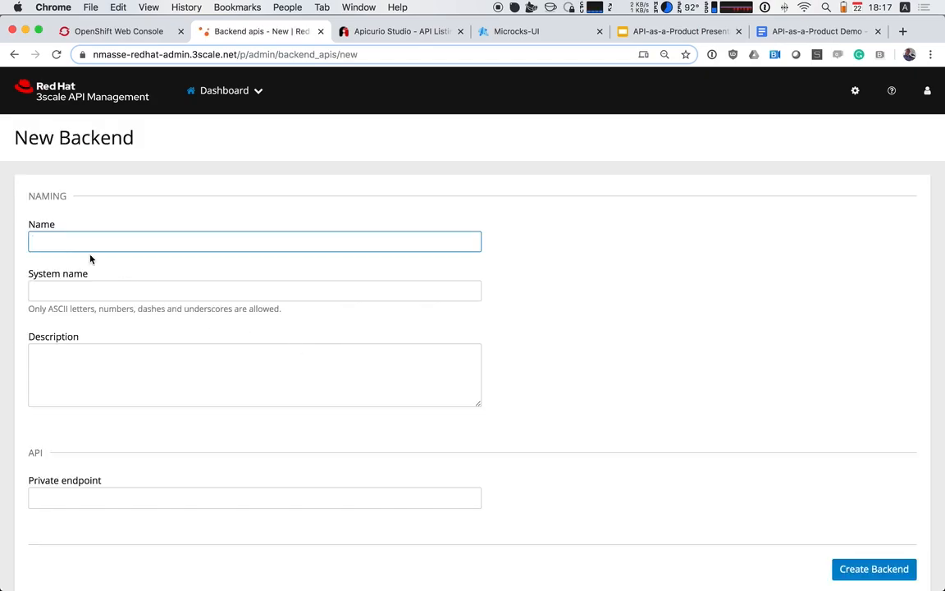
pyautogui.click(66, 239)
pyautogui.click(92, 265)
pyautogui.click(106, 293)
pyautogui.write('pe')
pyautogui.press('Down')
pyautogui.press('Tab')
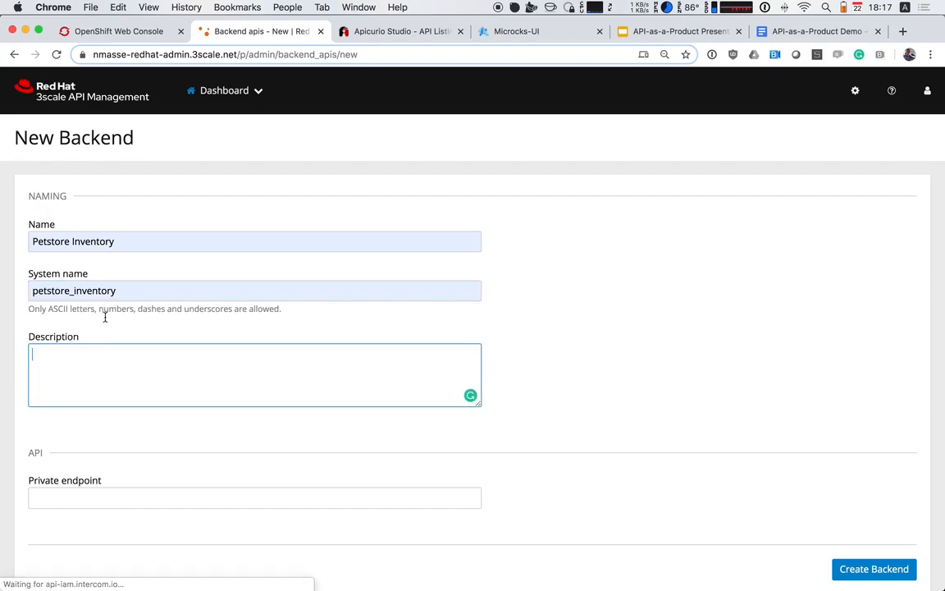
# Copy the mock URL of the GET /pets operation from the Petstore Inventory service in Microcks
pyautogui.click(114, 500)
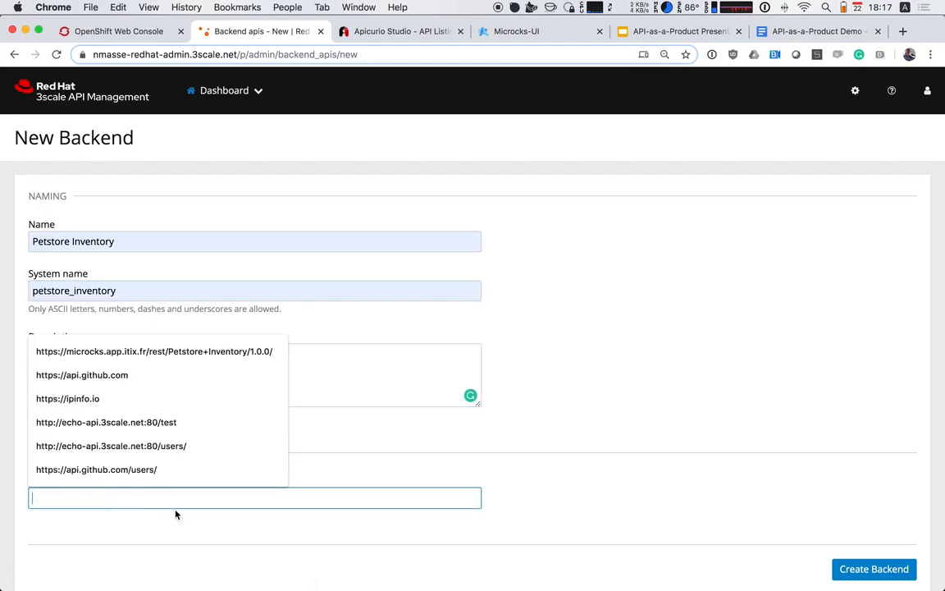
pyautogui.click(370, 402)
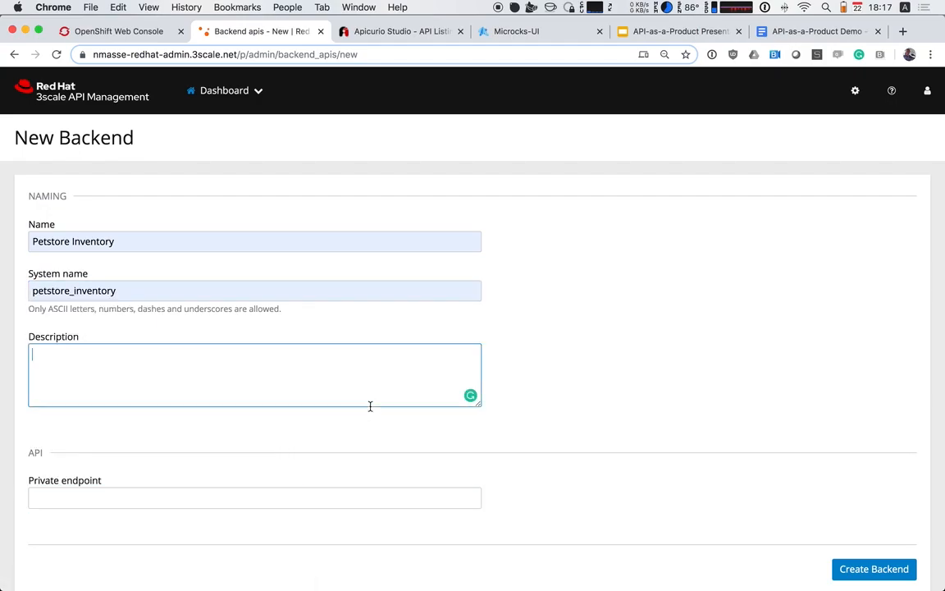
pyautogui.click(533, 32)
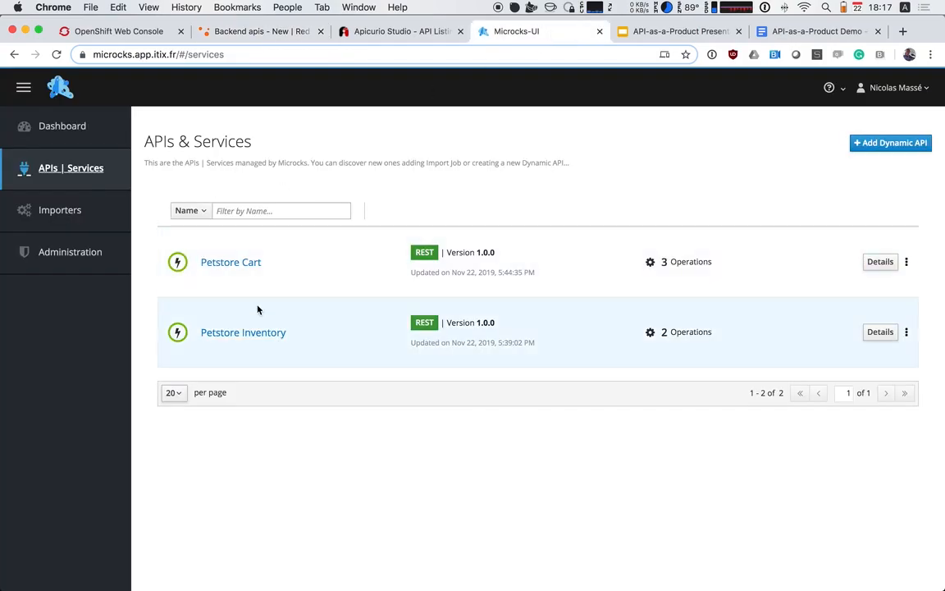
pyautogui.click(258, 333)
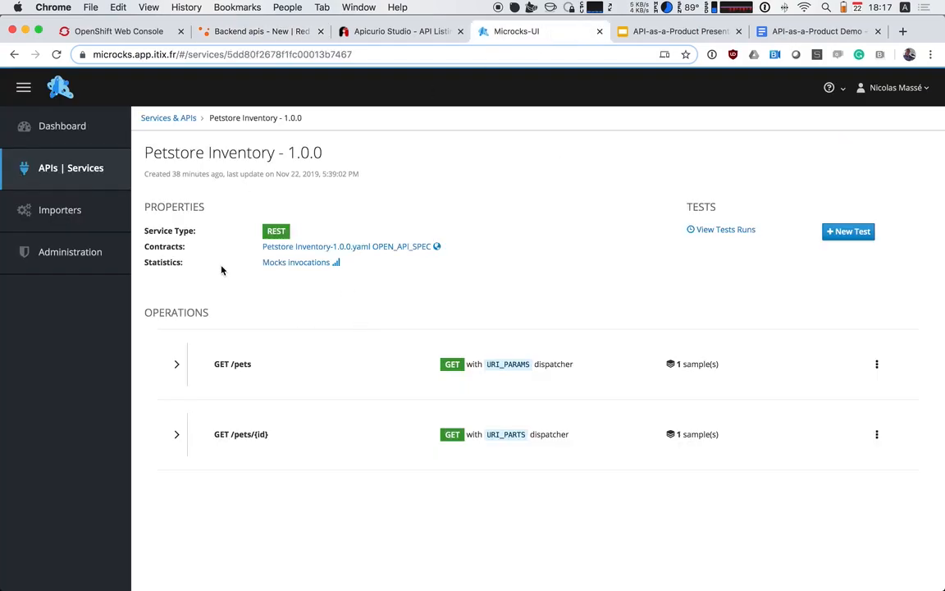
pyautogui.click(175, 363)
pyautogui.scroll(-3, 313, 379)
pyautogui.tripleClick(317, 433)
pyautogui.press('super+c')
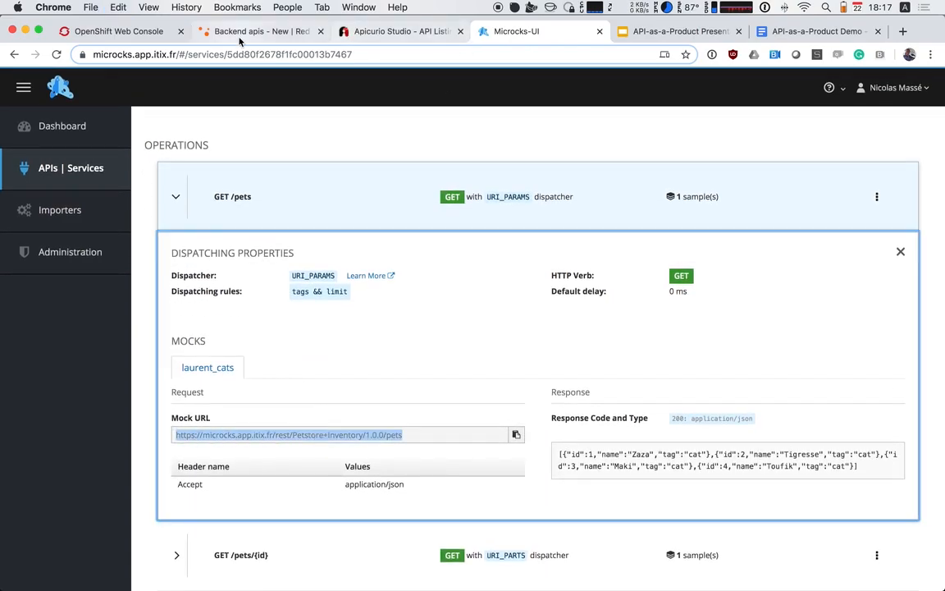
pyautogui.click(261, 31)
pyautogui.click(133, 493)
pyautogui.press('super+v')
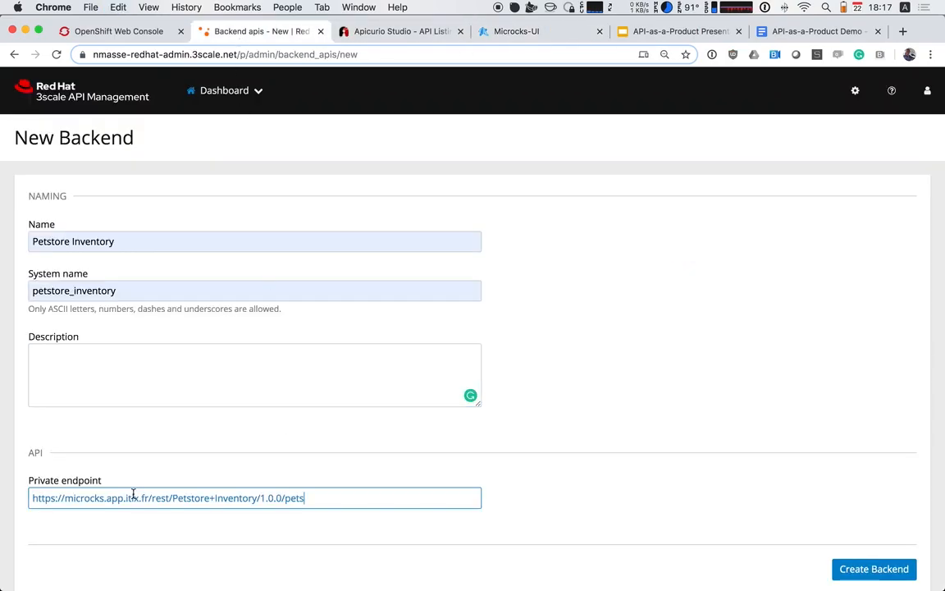
pyautogui.doubleClick(293, 498)
pyautogui.press('BackSpace')
pyautogui.click(334, 533)
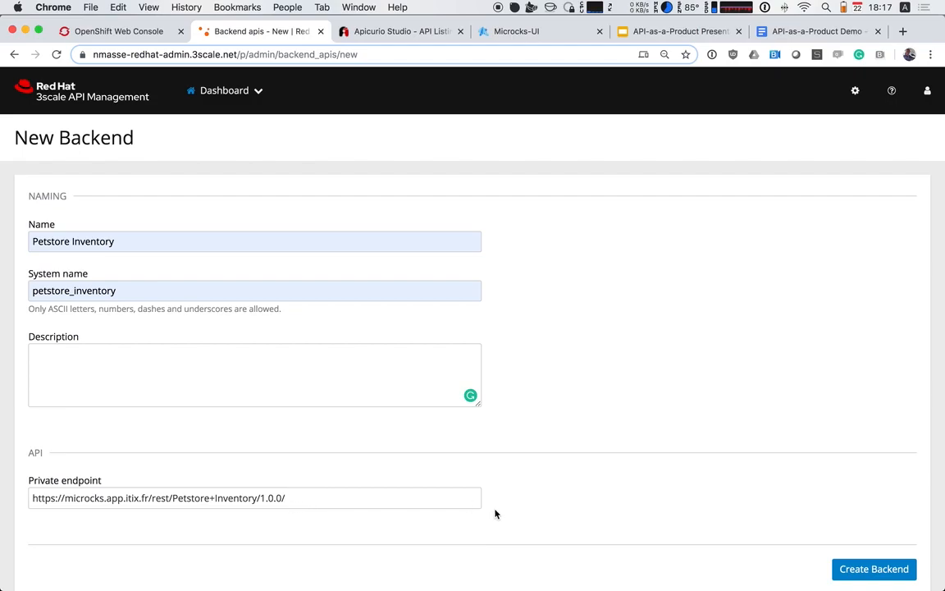
pyautogui.scroll(-1, 770, 531)
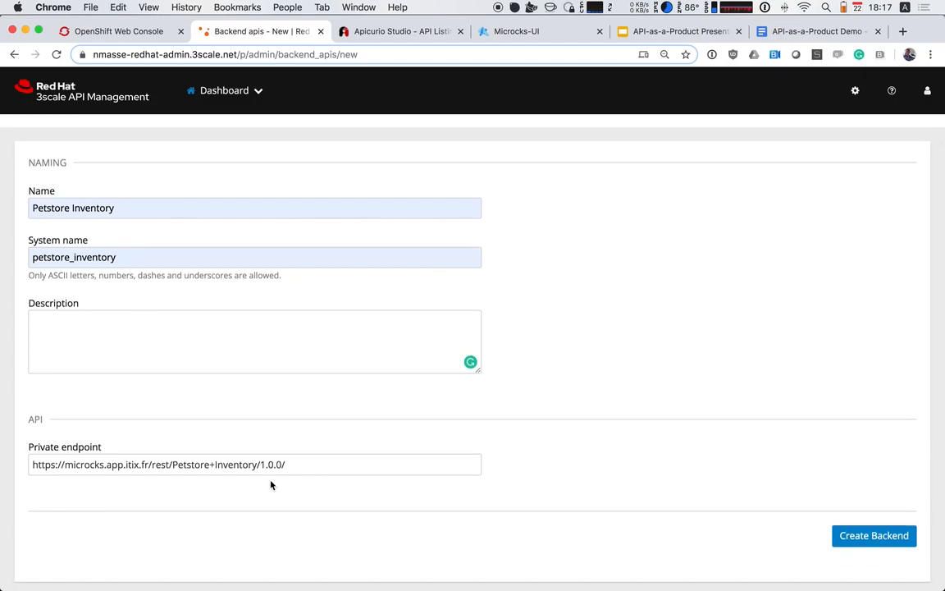
pyautogui.click(865, 544)
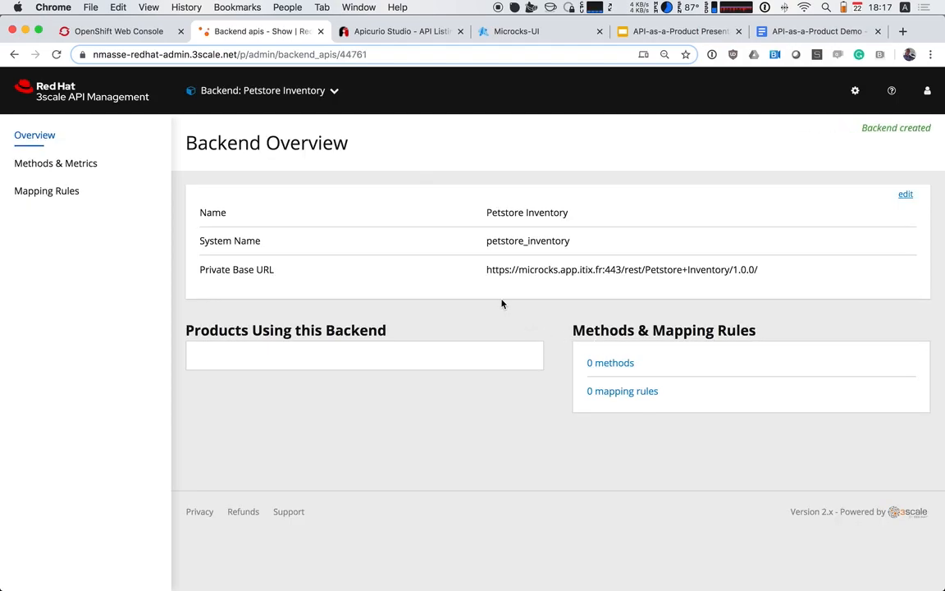
# Create a GET mapping rule with the pattern / for the Petstore Inventory backend
pyautogui.click(49, 194)
pyautogui.click(863, 206)
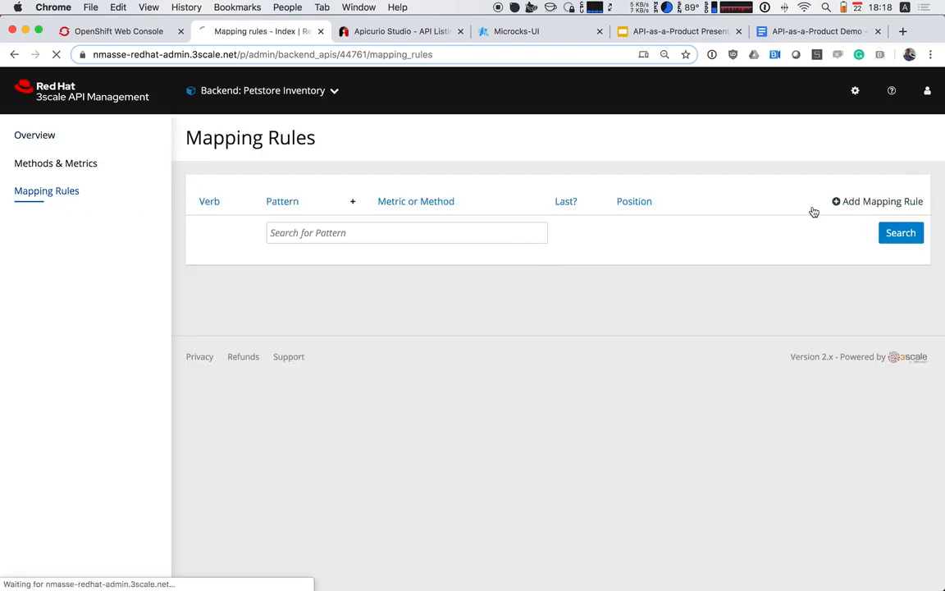
pyautogui.click(264, 278)
pyautogui.write('/')
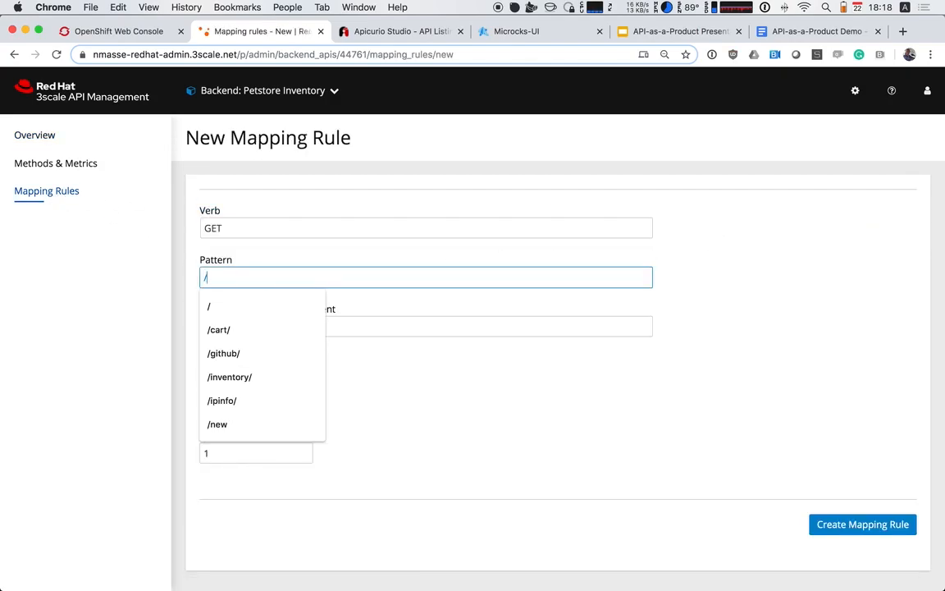
pyautogui.click(647, 411)
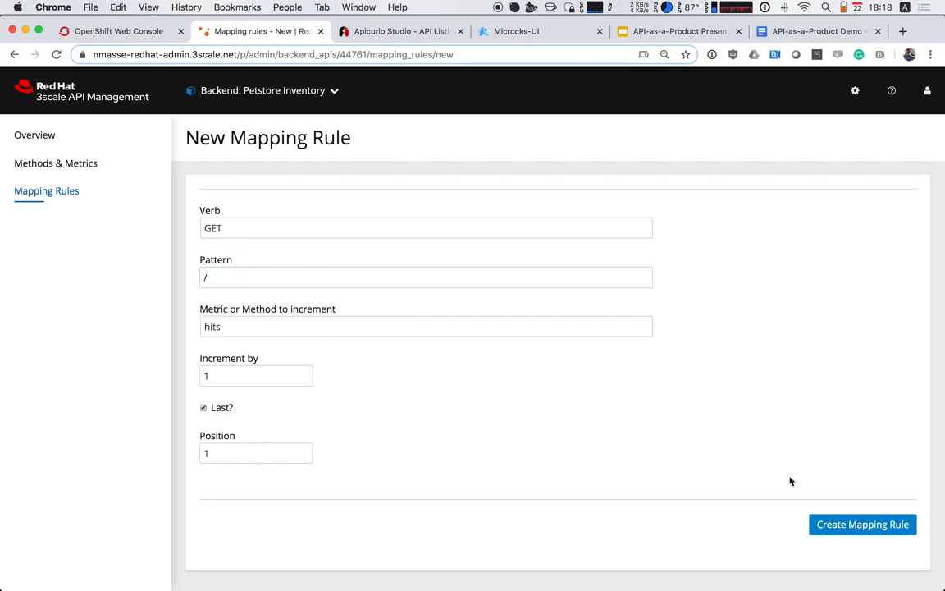
pyautogui.click(850, 525)
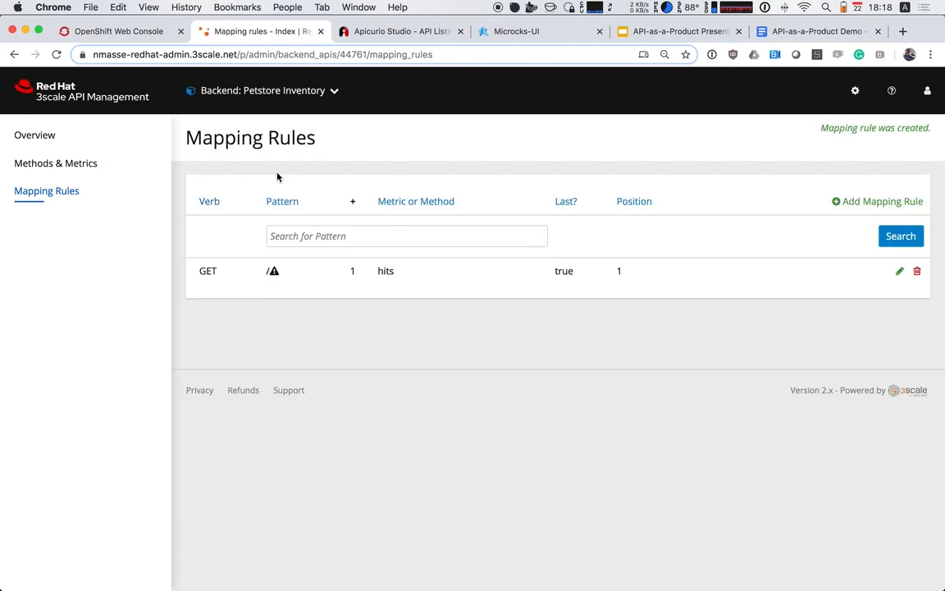
# Return to the dashboard and start a new backend named Petstore Cart
pyautogui.click(247, 101)
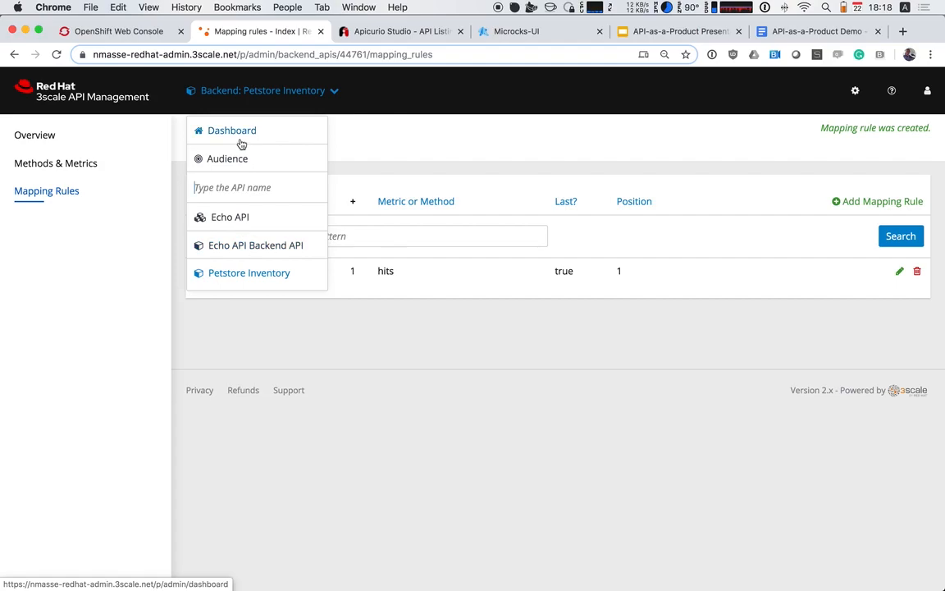
pyautogui.click(225, 129)
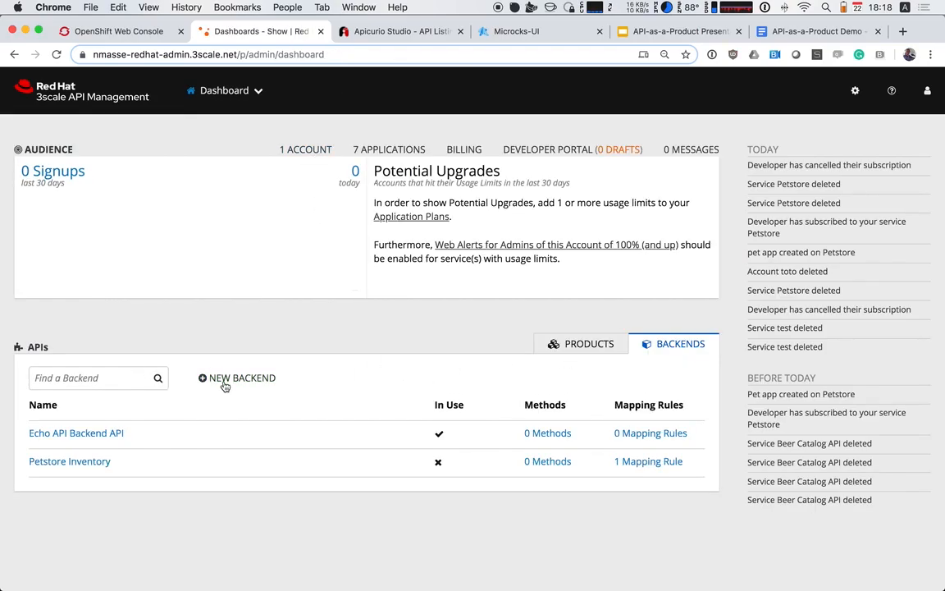
pyautogui.click(225, 381)
pyautogui.click(111, 247)
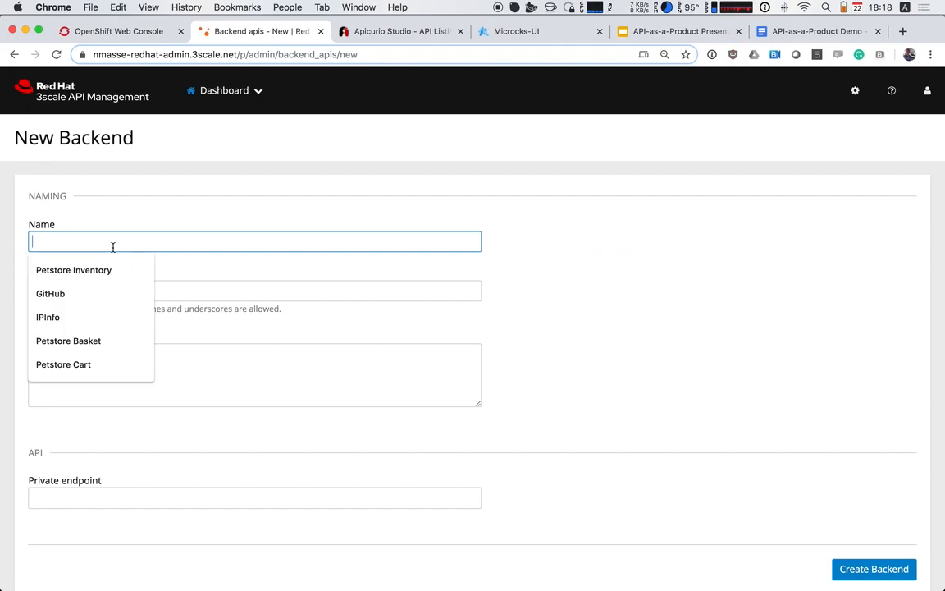
pyautogui.write('Petstor')
pyautogui.press('BackSpace')
pyautogui.press('BackSpace')
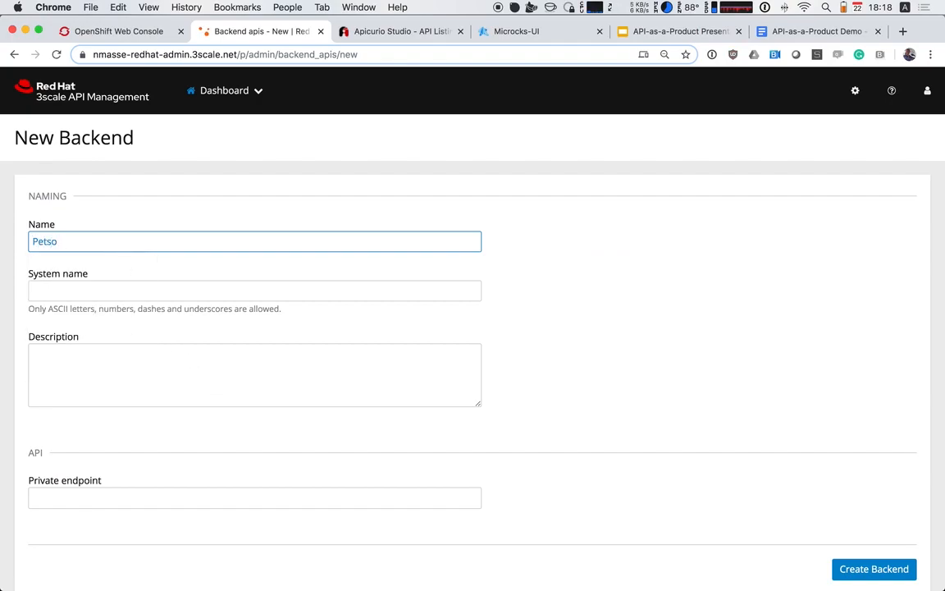
pyautogui.write('tore ')
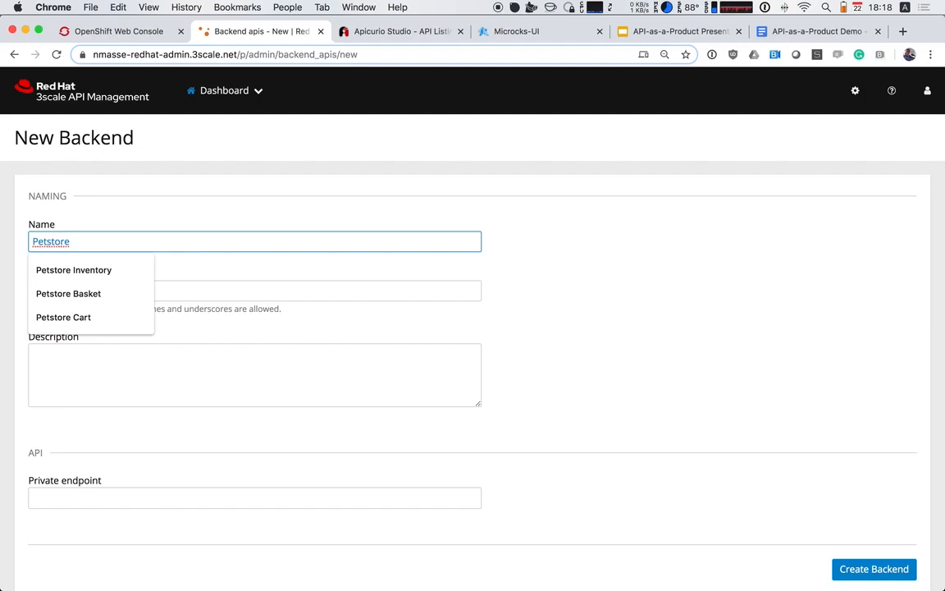
pyautogui.write('Cart')
pyautogui.press('Tab')
# Set the new backend's system name to petstore_cart
pyautogui.write('pert')
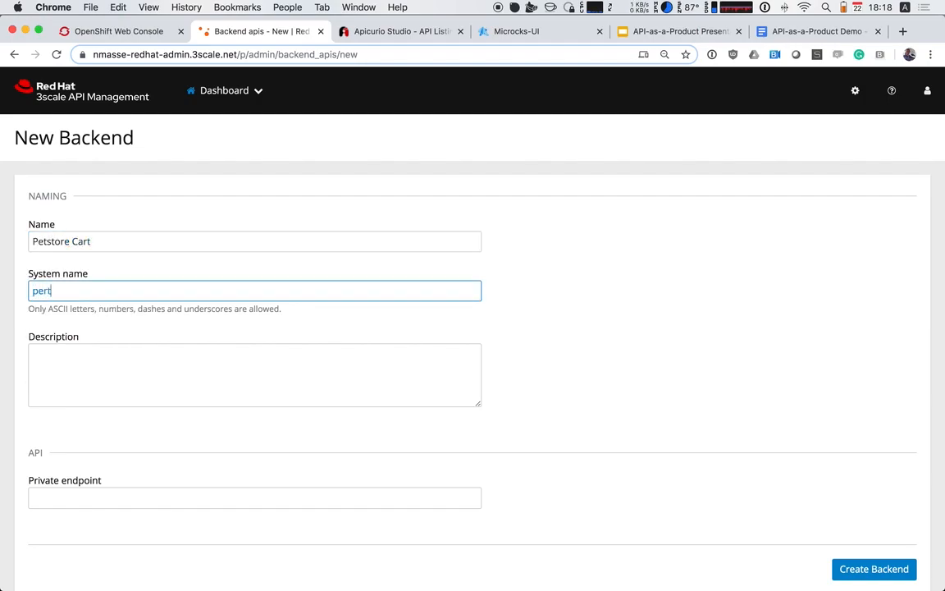
pyautogui.press('BackSpace')
pyautogui.press('BackSpace')
pyautogui.write('tstore_car')
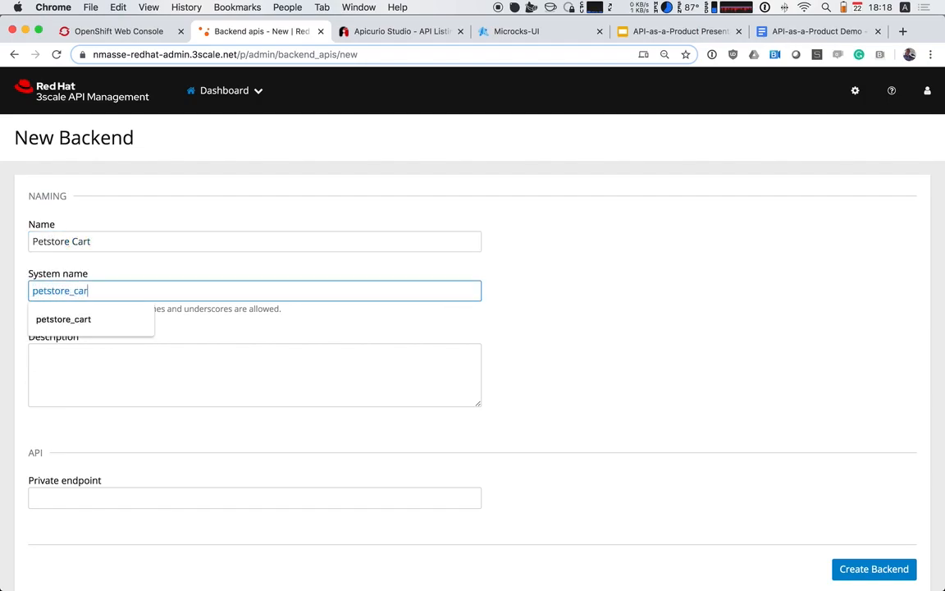
pyautogui.write('t')
pyautogui.press('Tab')
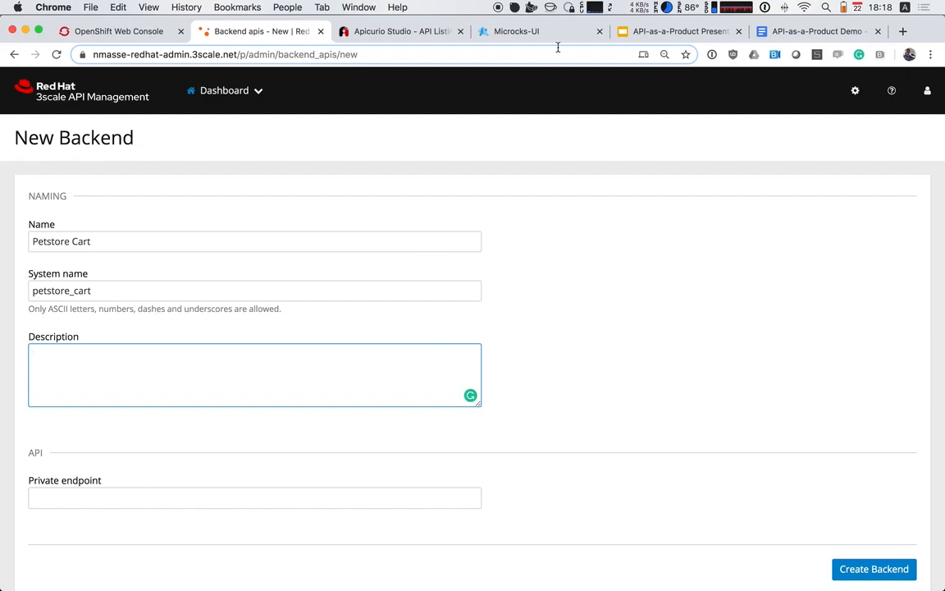
# Copy the mock URL of the POST /cart/new operation from the Petstore Cart service in Microcks
pyautogui.click(548, 32)
pyautogui.click(64, 176)
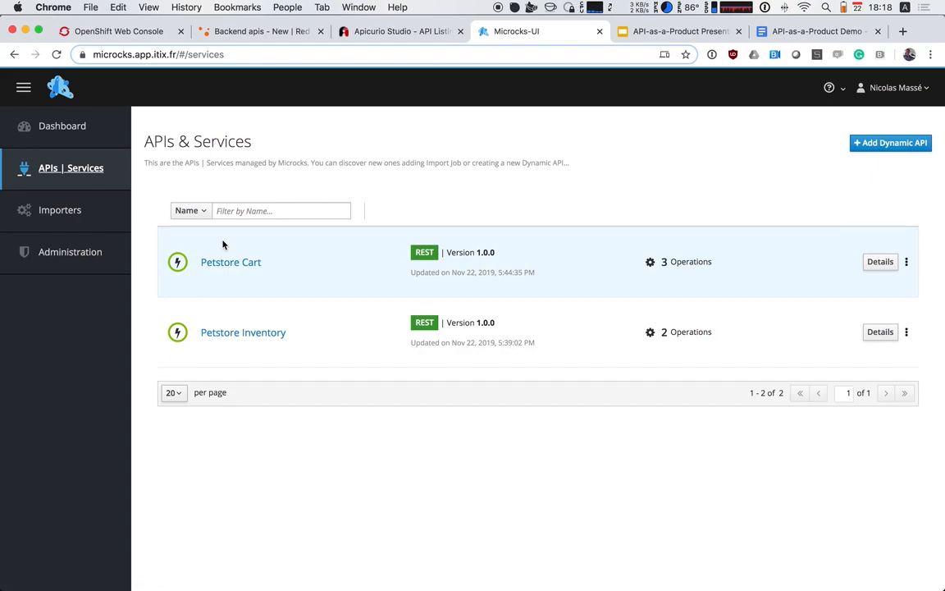
pyautogui.click(230, 261)
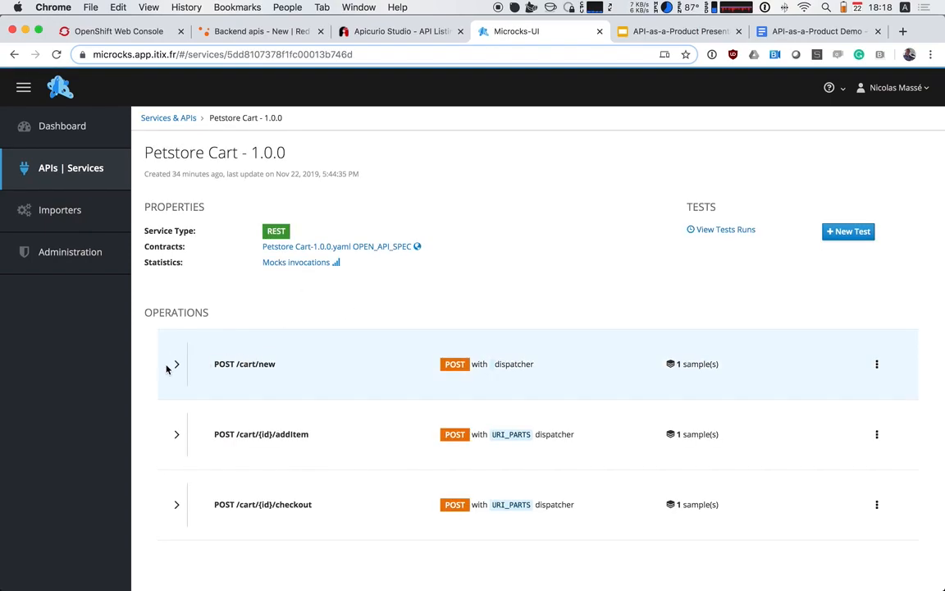
pyautogui.click(176, 363)
pyautogui.scroll(-3, 279, 480)
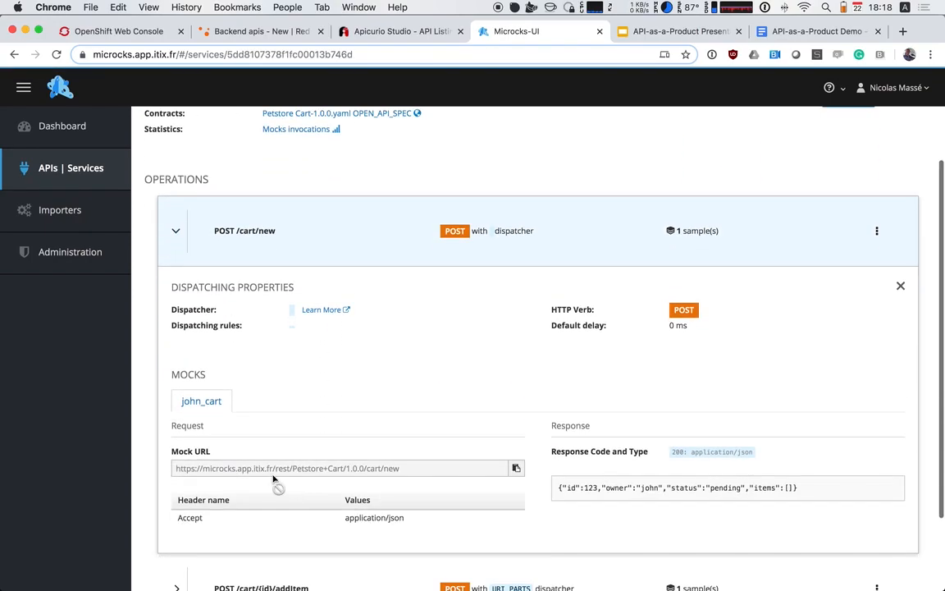
pyautogui.tripleClick(273, 474)
pyautogui.press('super+c')
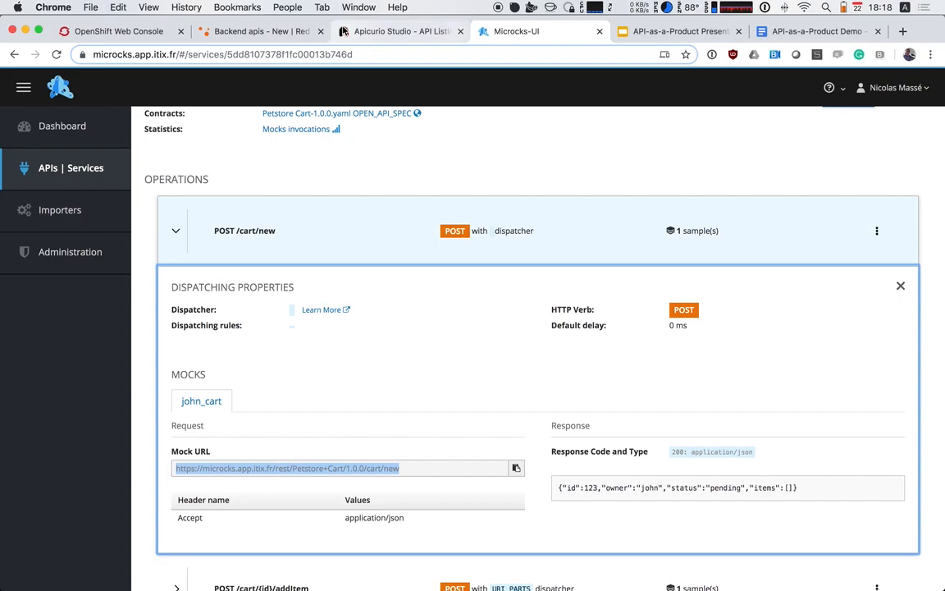
pyautogui.click(255, 32)
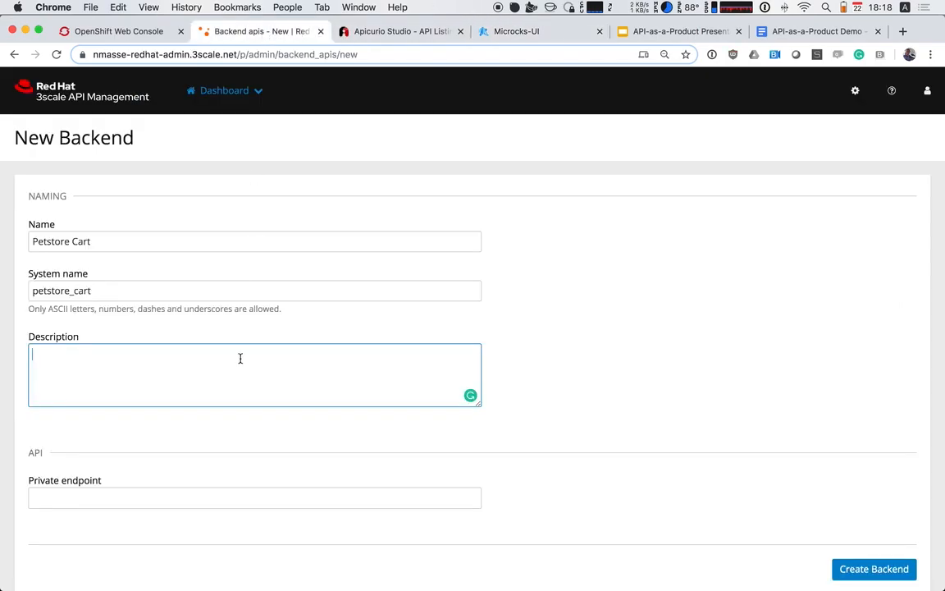
pyautogui.click(142, 492)
pyautogui.press('super+v')
pyautogui.press('BackSpace')
pyautogui.press('BackSpace')
pyautogui.press('BackSpace')
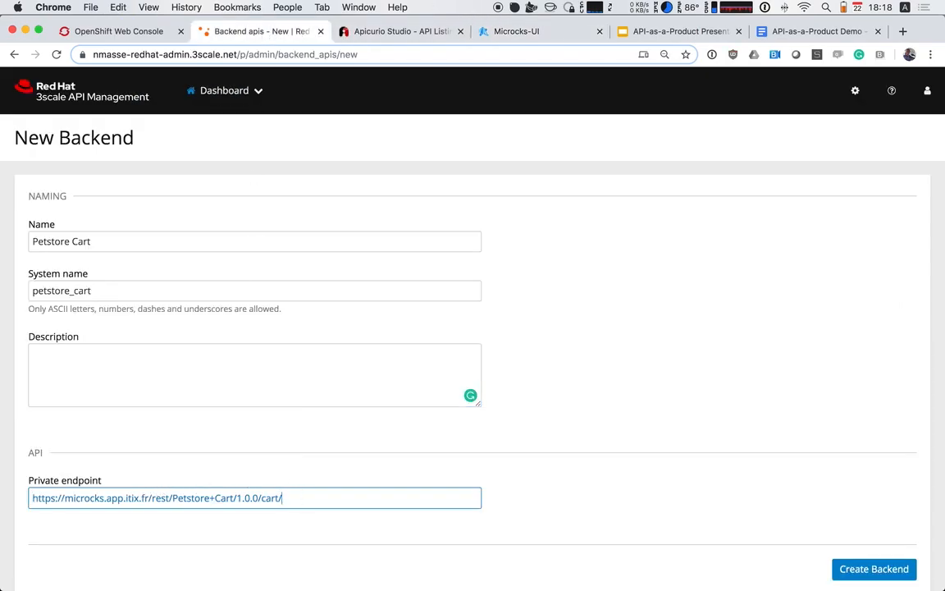
pyautogui.click(323, 544)
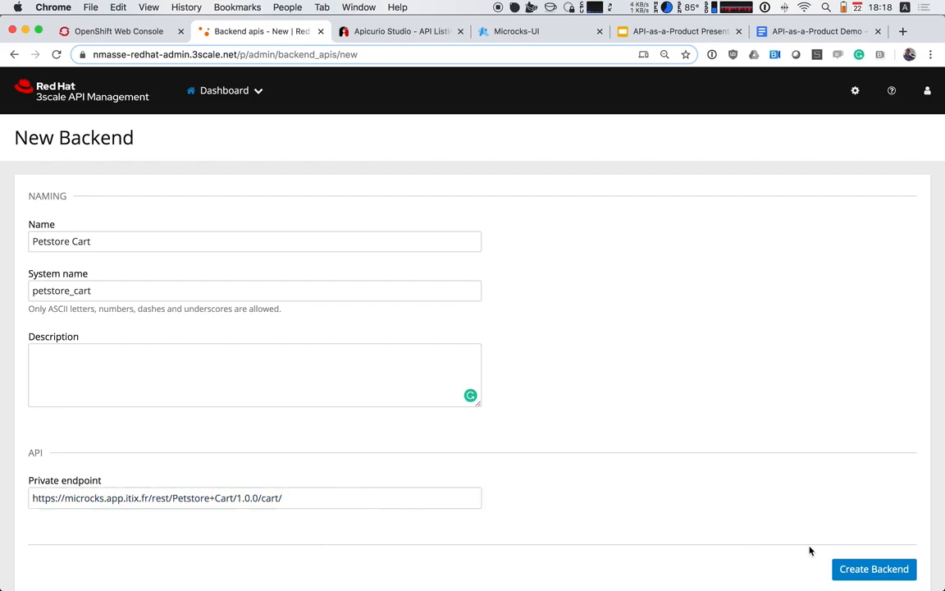
pyautogui.click(846, 568)
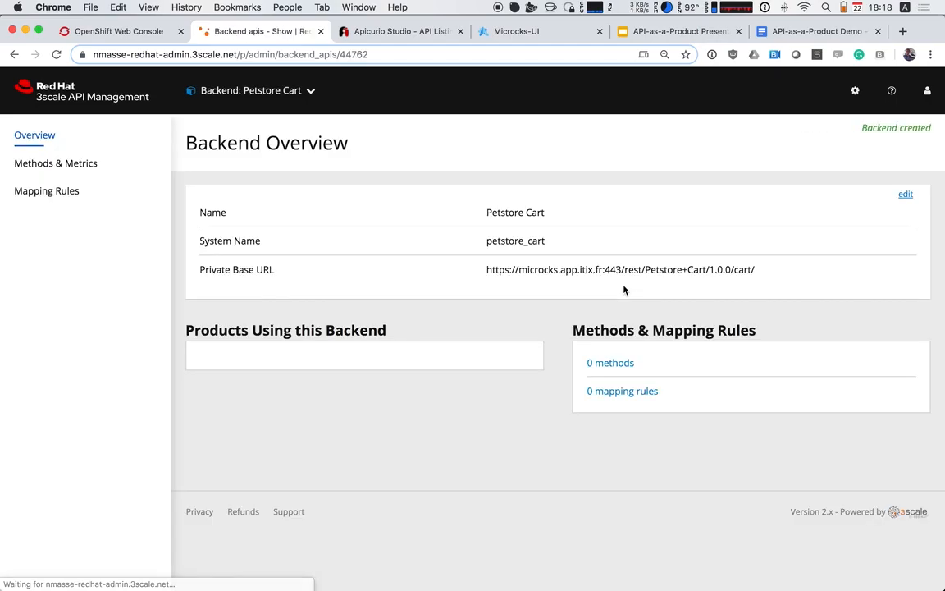
# Add a mapping rule to the Petstore Cart backend with verb POST and pattern /
pyautogui.click(74, 191)
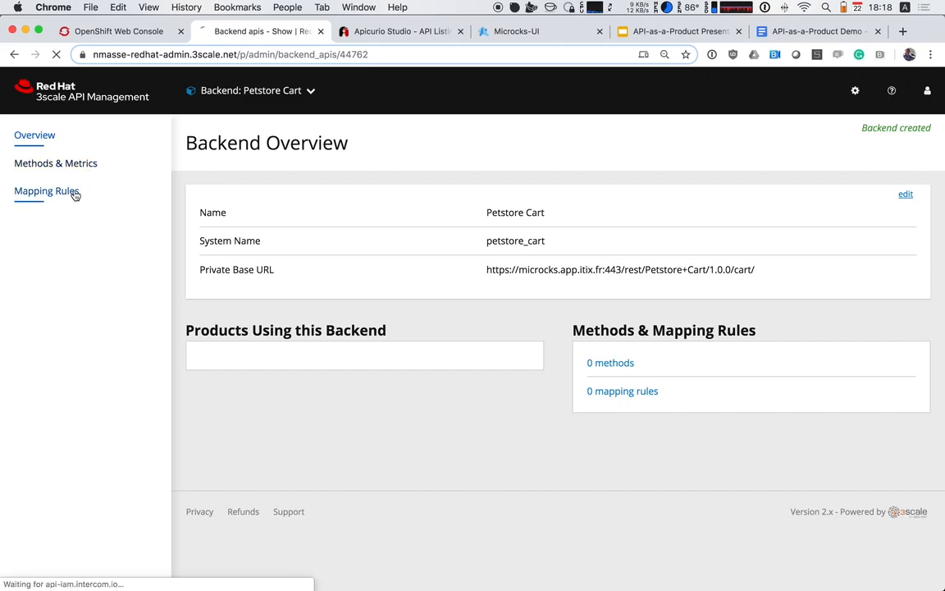
pyautogui.click(888, 201)
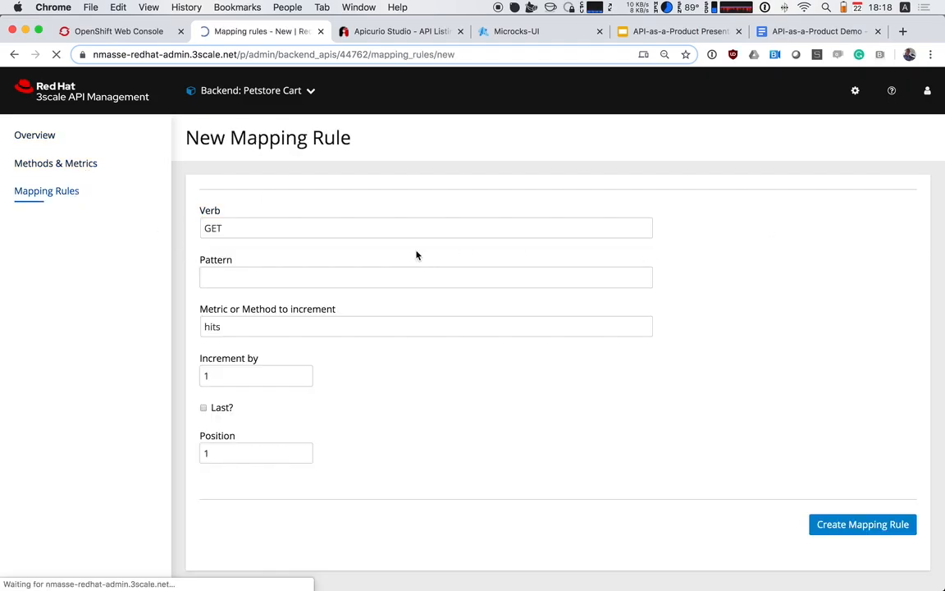
pyautogui.click(277, 226)
pyautogui.click(277, 242)
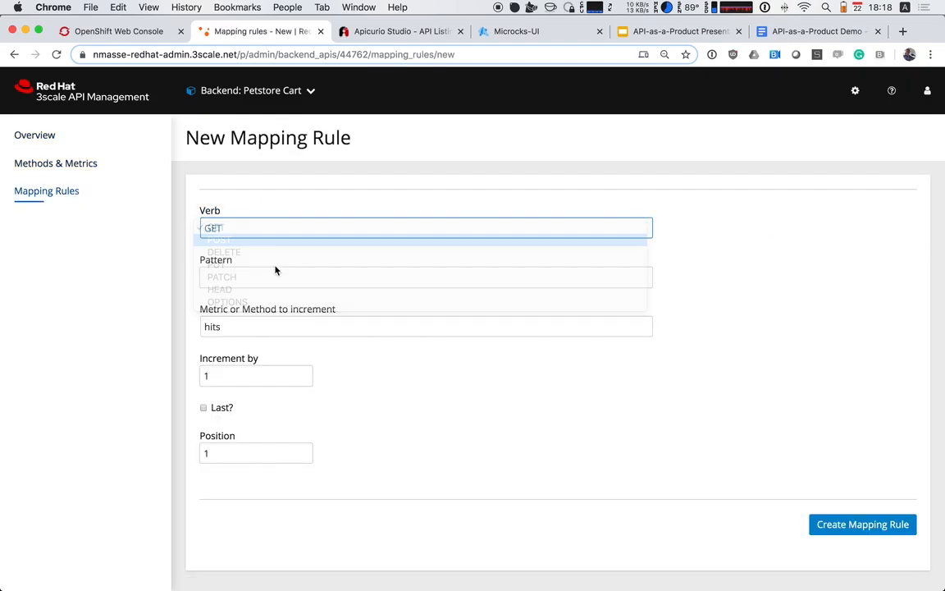
pyautogui.click(276, 269)
pyautogui.write('/')
pyautogui.click(472, 443)
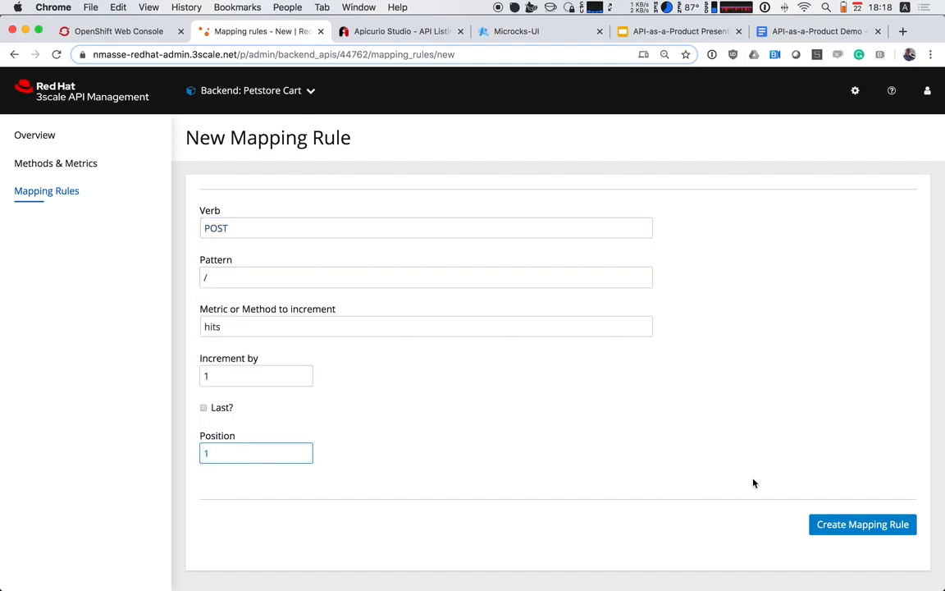
pyautogui.click(820, 522)
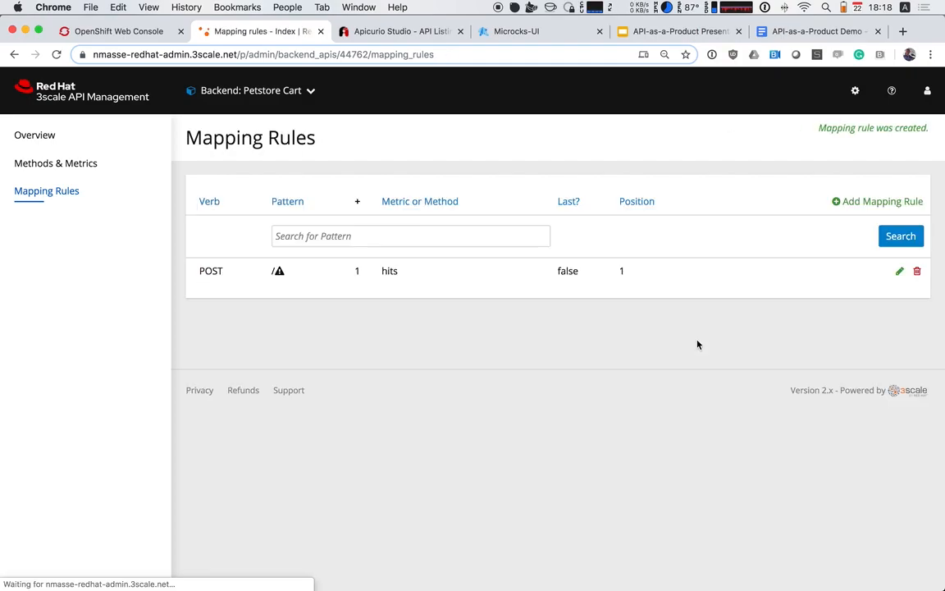
# Return to the dashboard and start a new product named Petstore
pyautogui.click(262, 105)
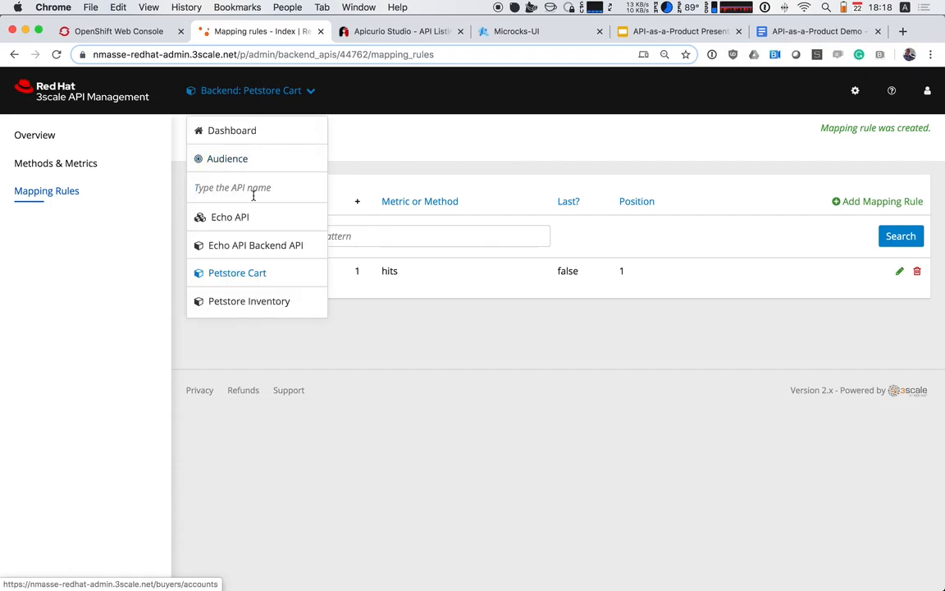
pyautogui.click(238, 133)
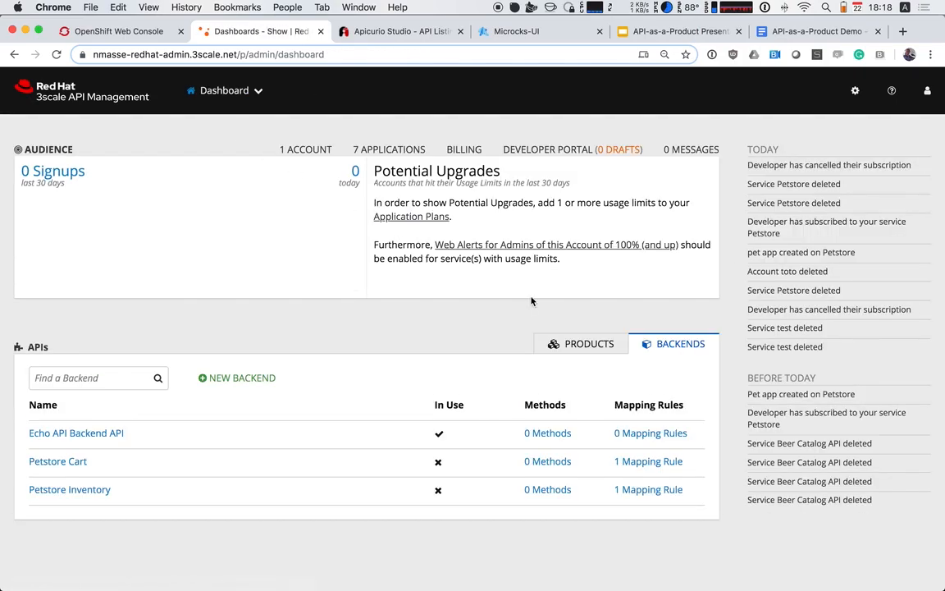
pyautogui.click(589, 343)
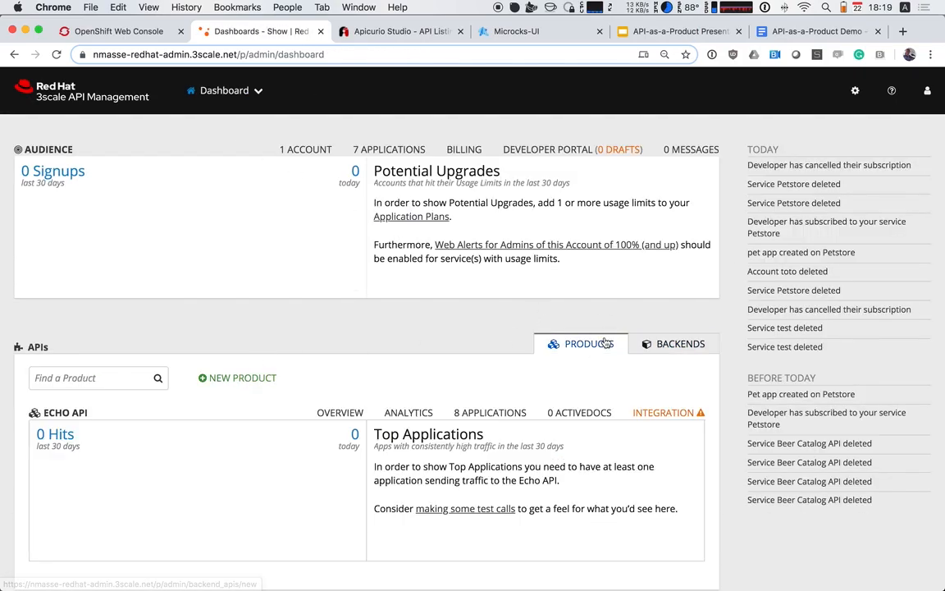
pyautogui.click(245, 380)
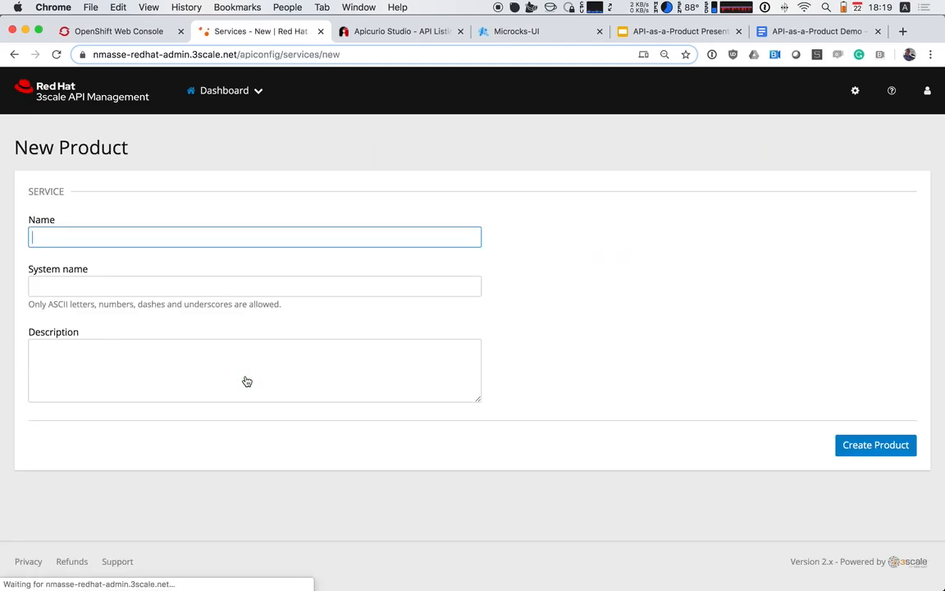
pyautogui.click(97, 235)
pyautogui.write('P')
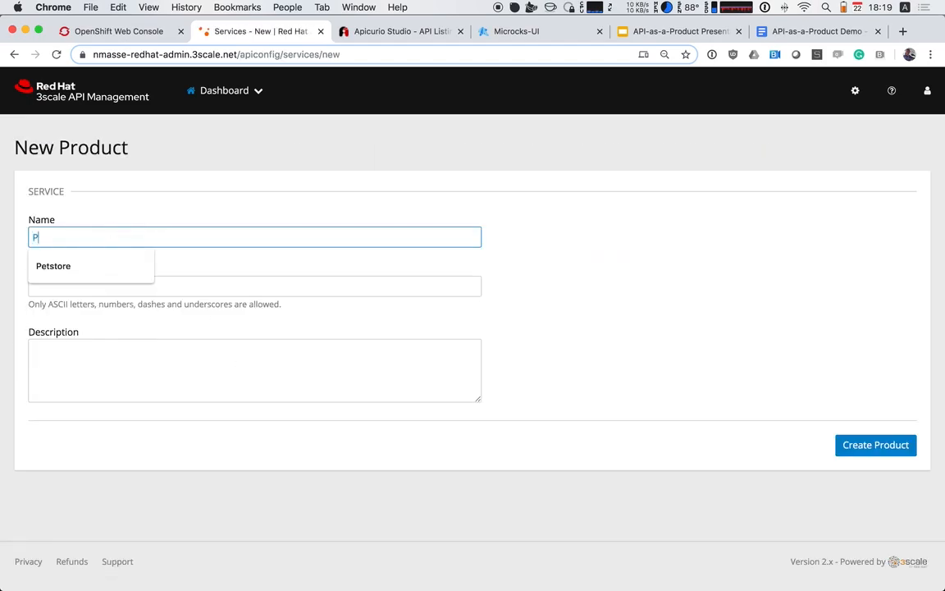
pyautogui.write('etstore')
pyautogui.press('Tab')
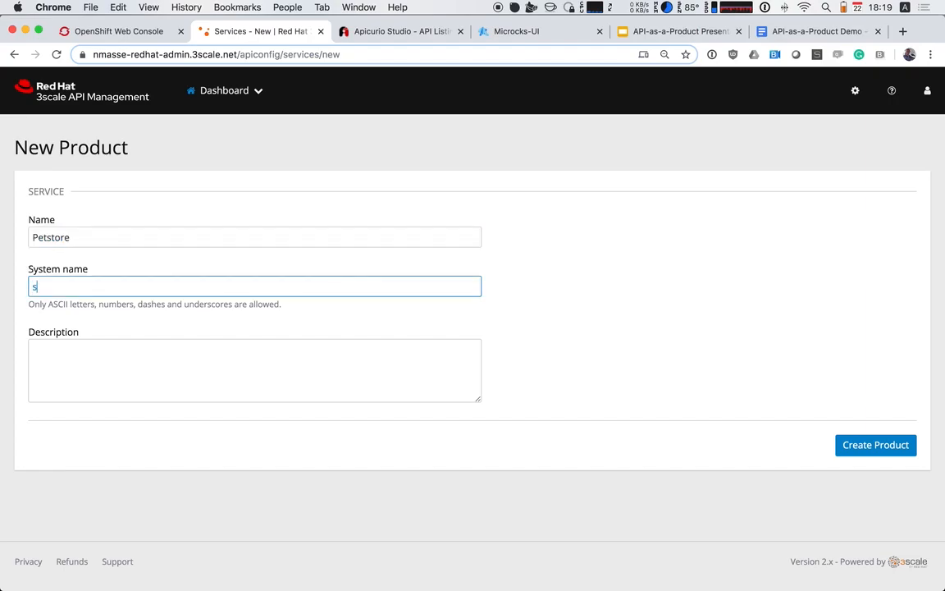
# Set the new product's system name to petstore, leave the description empty and create the product
pyautogui.write('pe')
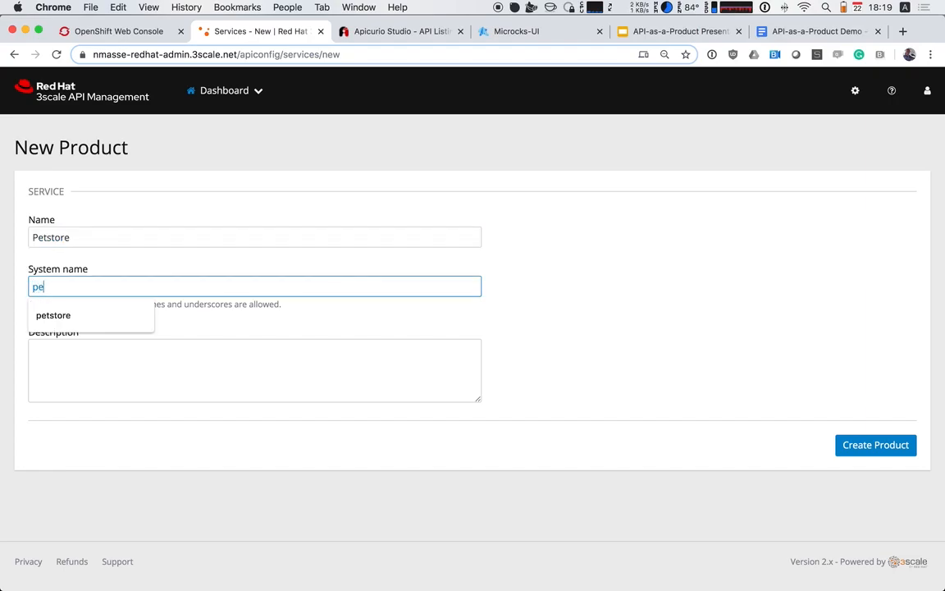
pyautogui.write('tstore')
pyautogui.click(422, 373)
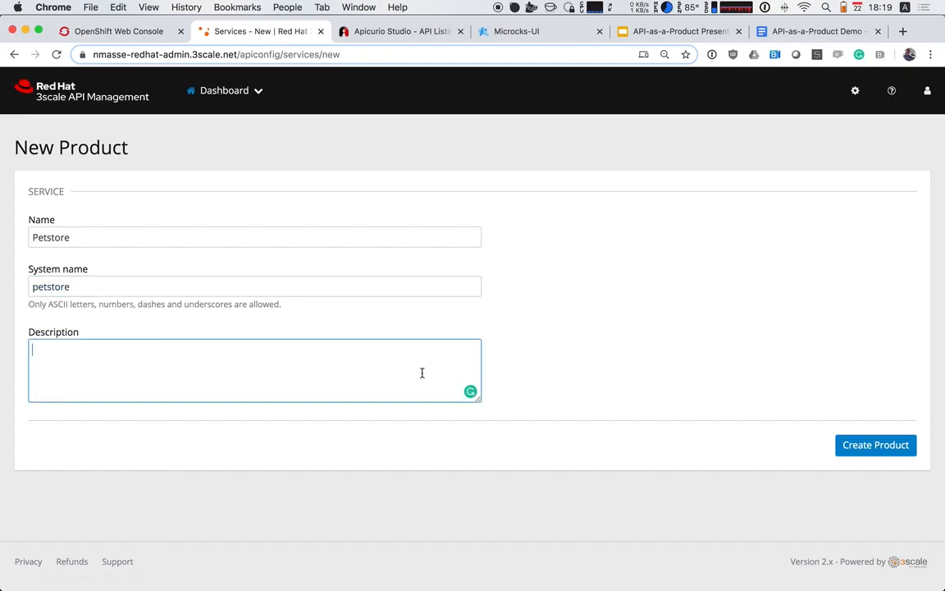
pyautogui.click(863, 453)
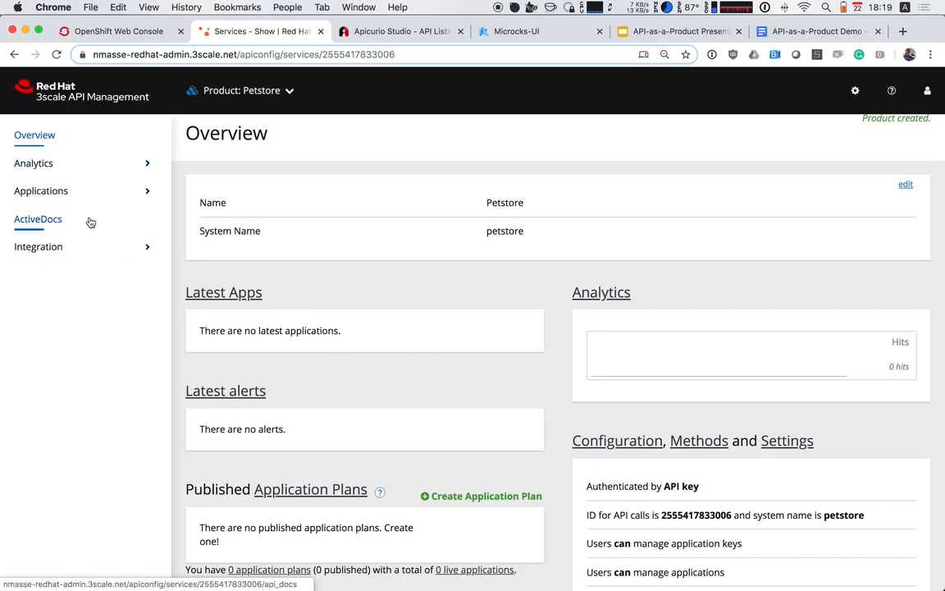
# Create an application plan for the Petstore product named Silver with system name silver
pyautogui.click(51, 191)
pyautogui.click(63, 243)
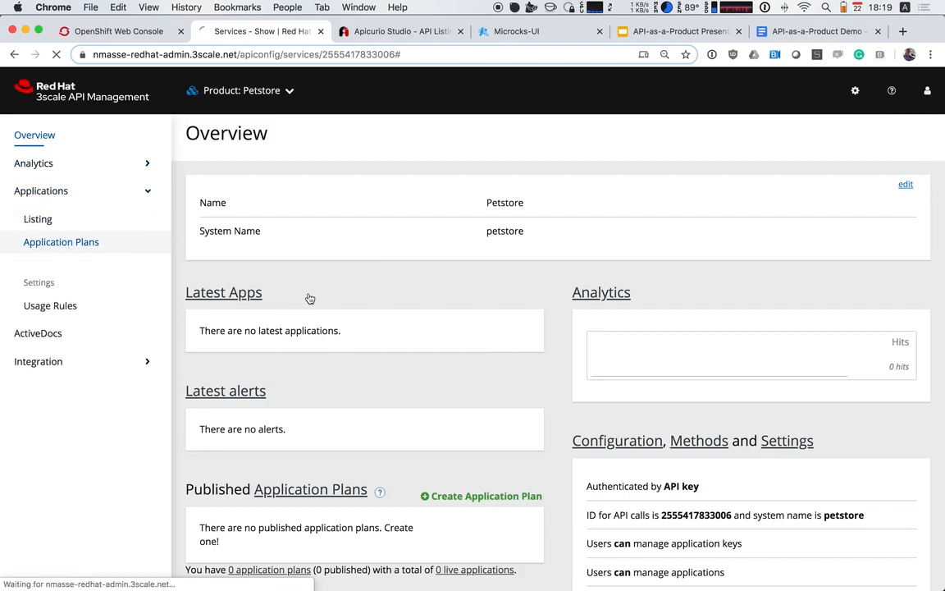
pyautogui.click(835, 281)
pyautogui.click(283, 239)
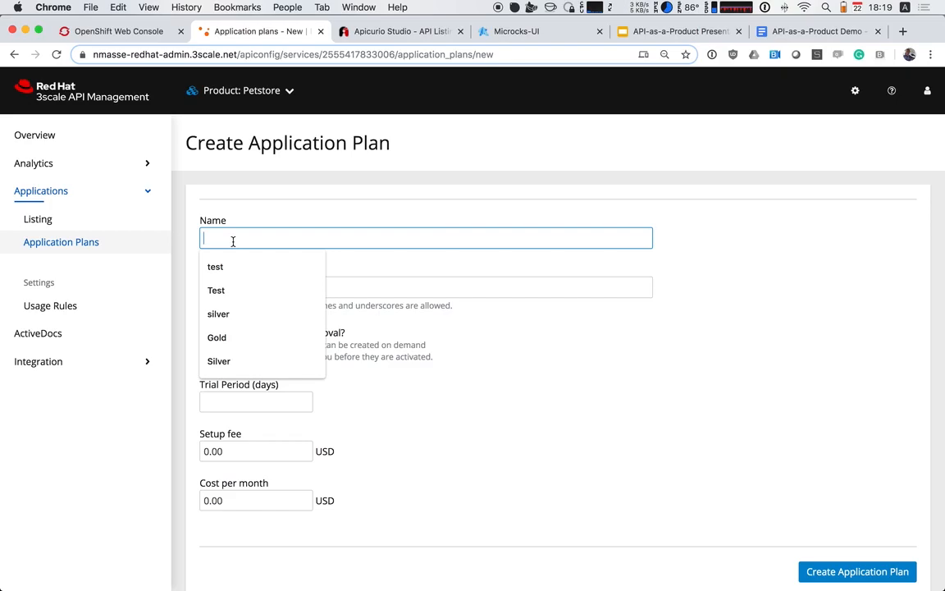
pyautogui.click(249, 232)
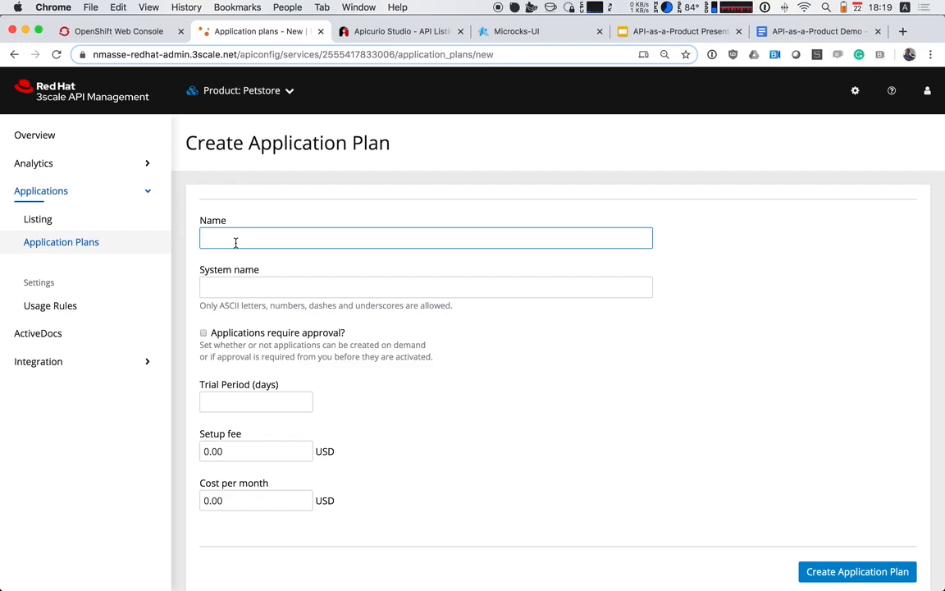
pyautogui.write('Silver')
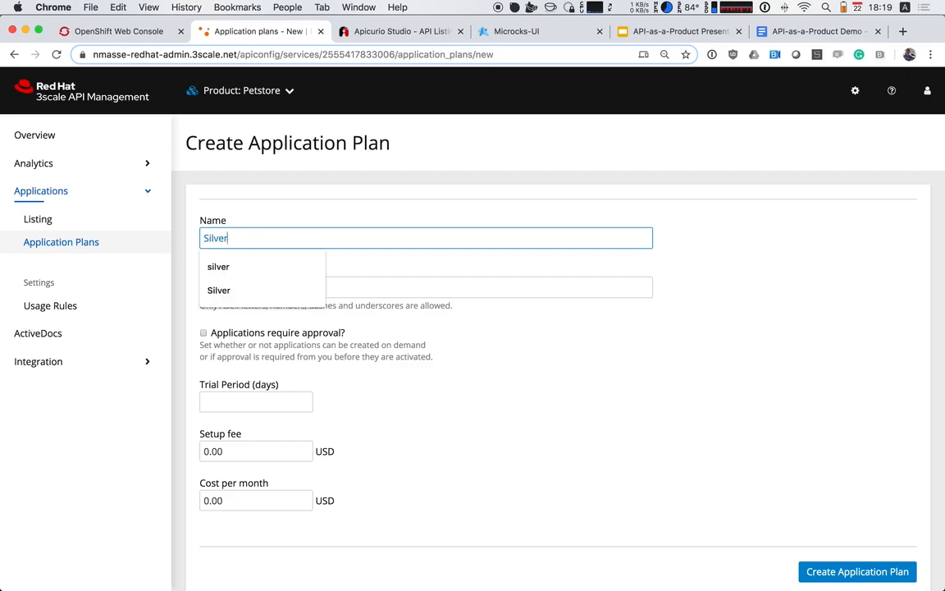
pyautogui.press('Tab')
pyautogui.write('silver')
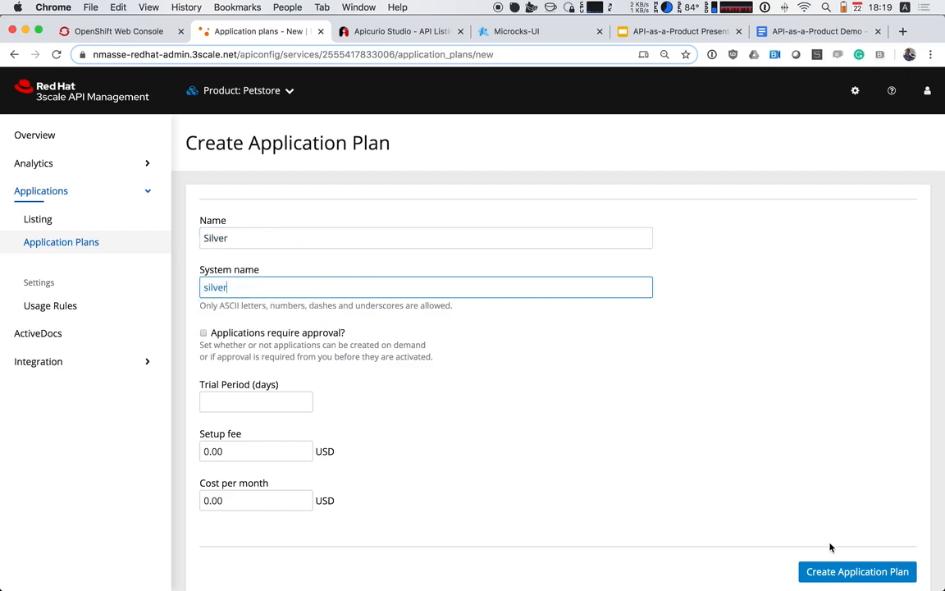
pyautogui.click(842, 569)
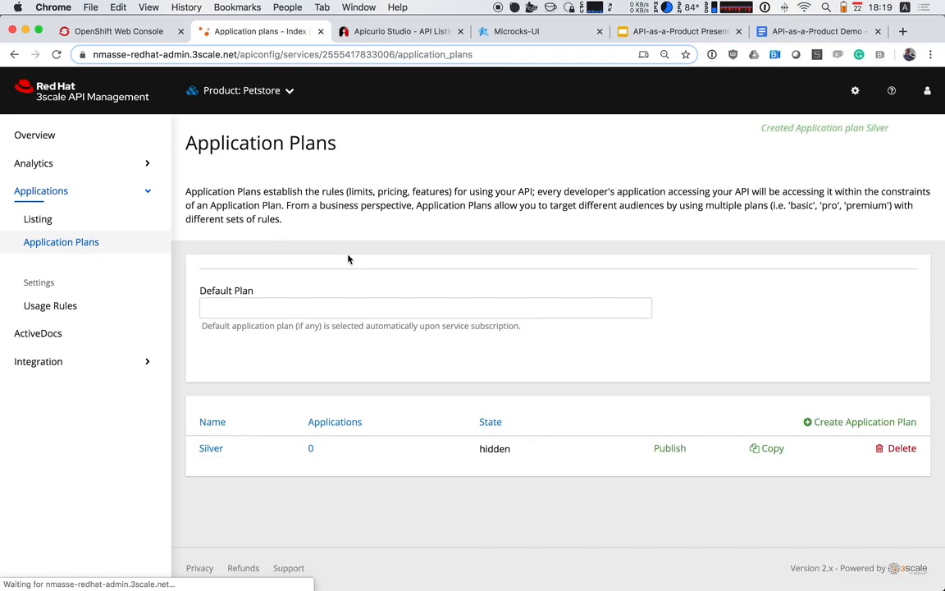
# Create a second application plan for the Petstore product named Gold with system name gold
pyautogui.click(837, 421)
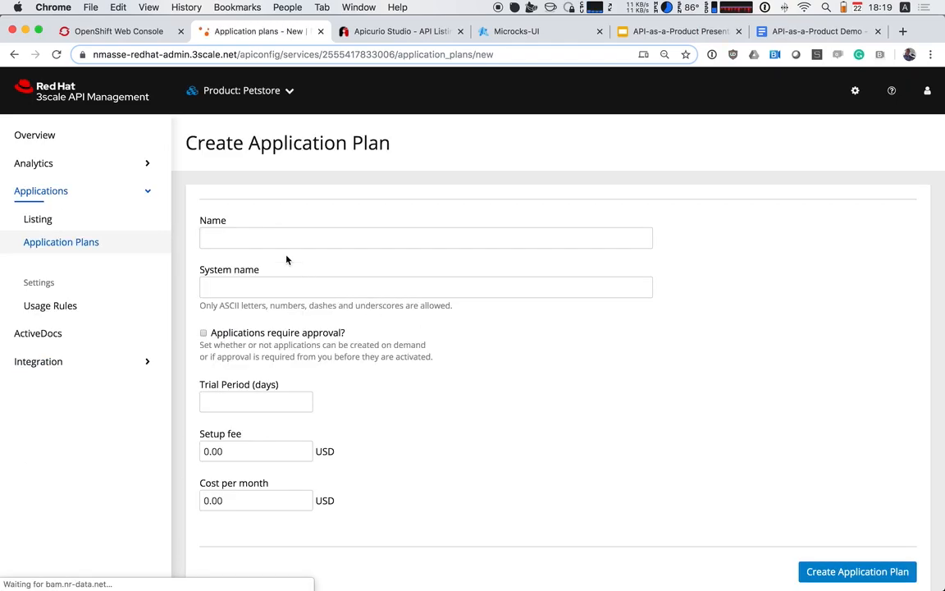
pyautogui.click(265, 239)
pyautogui.write('Gold')
pyautogui.press('Tab')
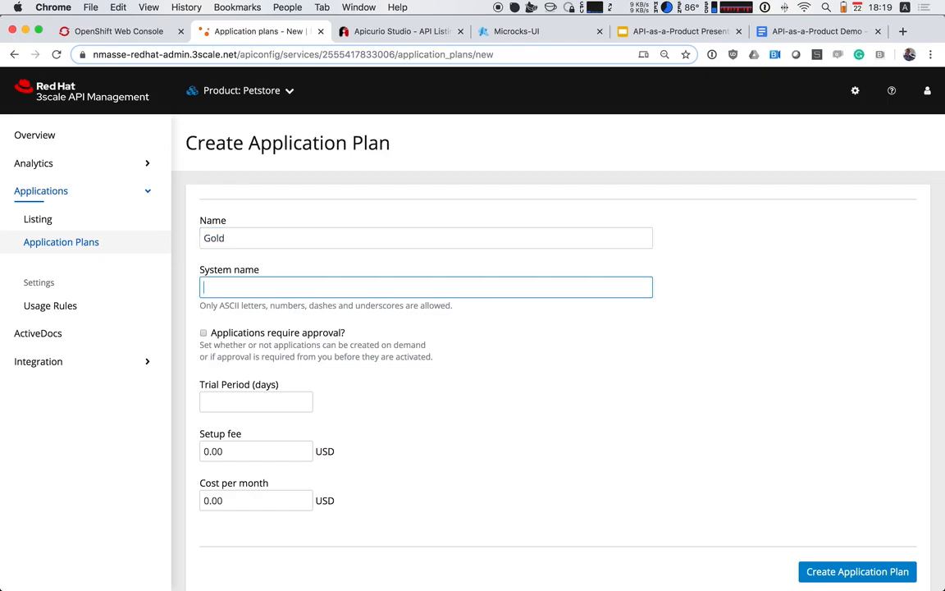
pyautogui.write('gold')
pyautogui.press('Return')
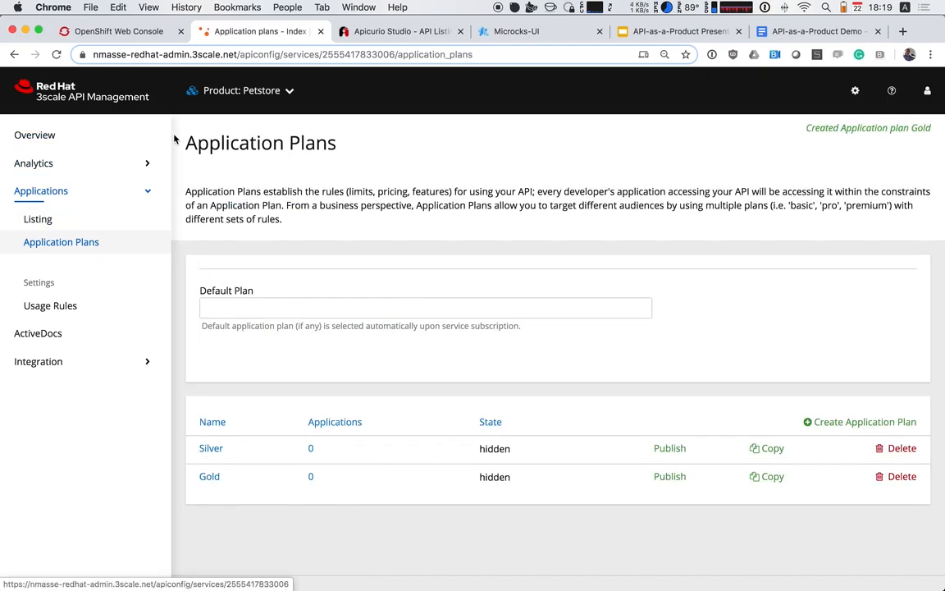
# Start a new application for the Developer account from its applications list in the Audience section
pyautogui.click(241, 90)
pyautogui.click(245, 169)
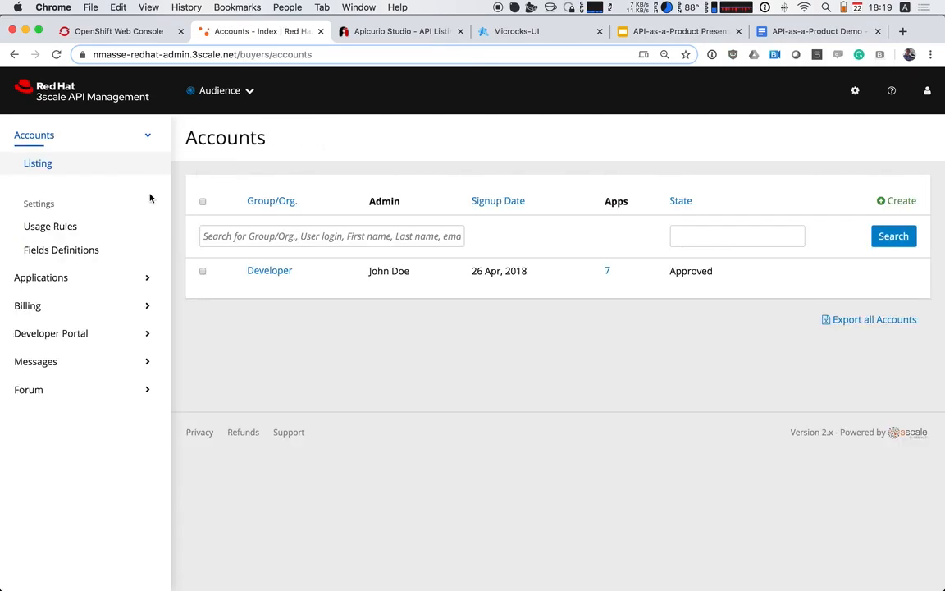
pyautogui.click(280, 272)
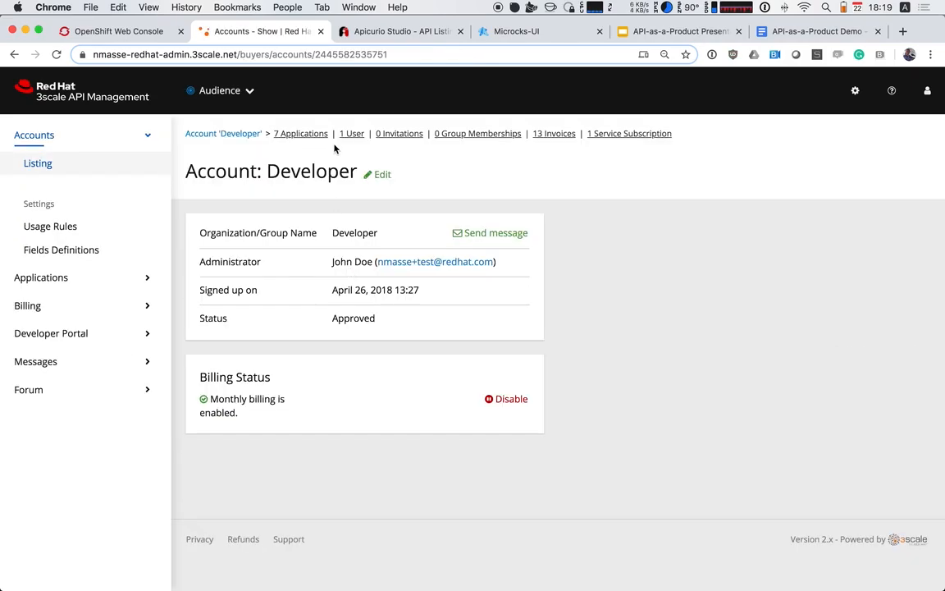
pyautogui.click(346, 136)
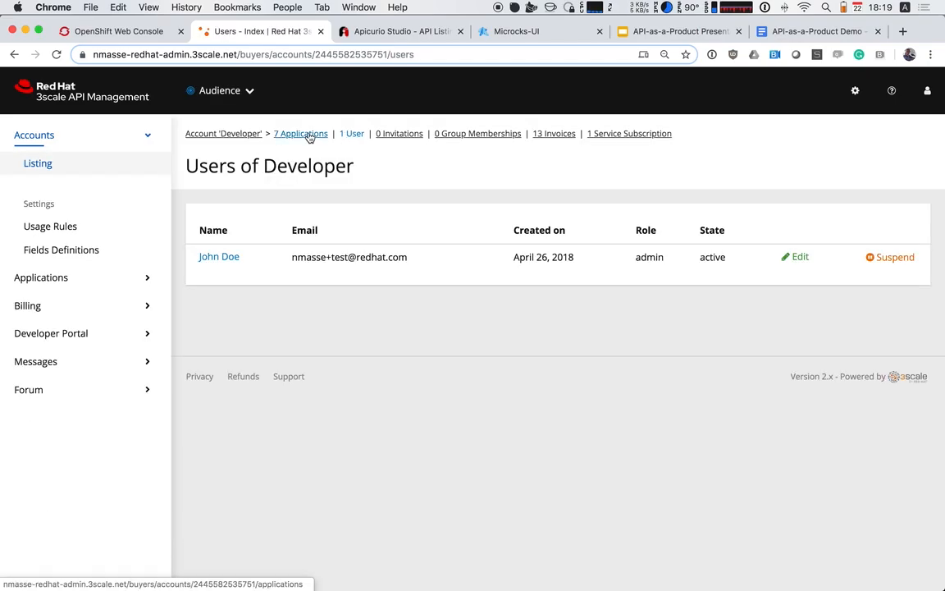
pyautogui.click(309, 137)
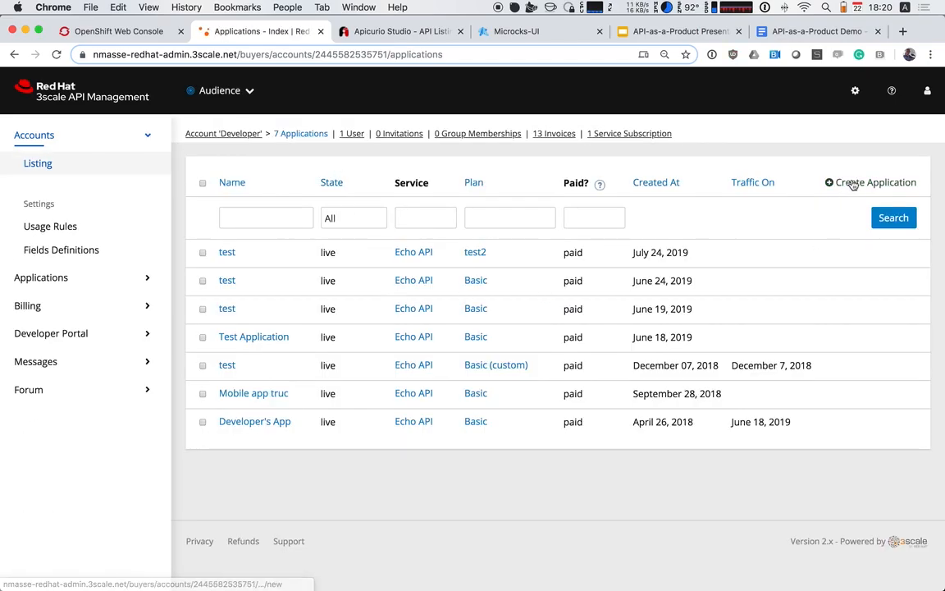
pyautogui.click(853, 185)
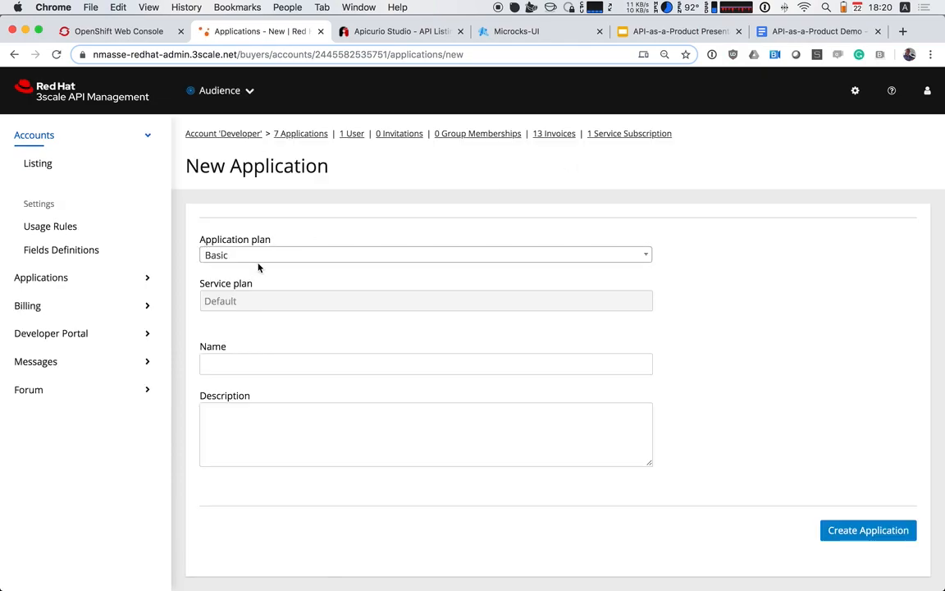
# Create the application on Petstore's Silver plan with both name and description set to pet app
pyautogui.click(246, 258)
pyautogui.scroll(-2, 274, 329)
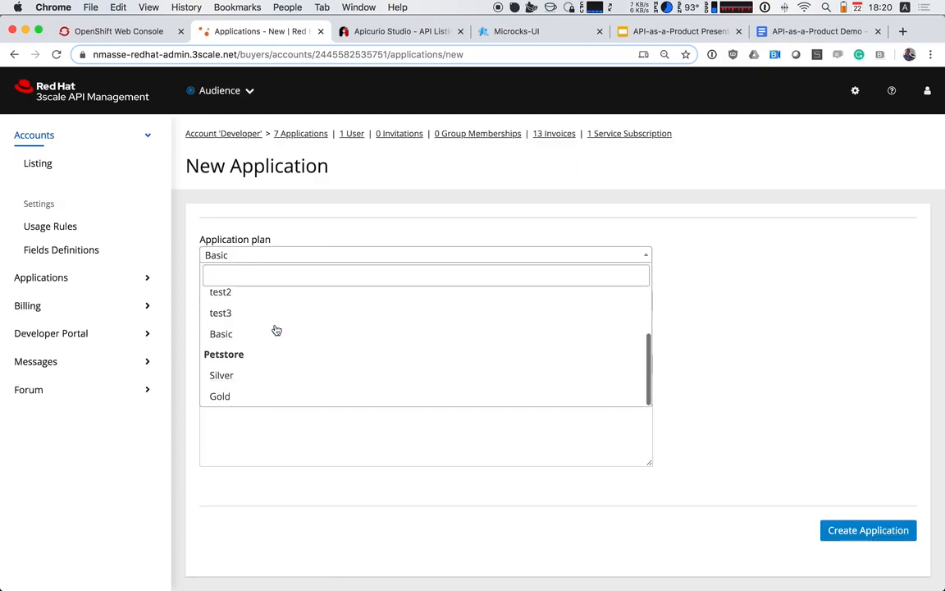
pyautogui.click(268, 382)
pyautogui.click(259, 371)
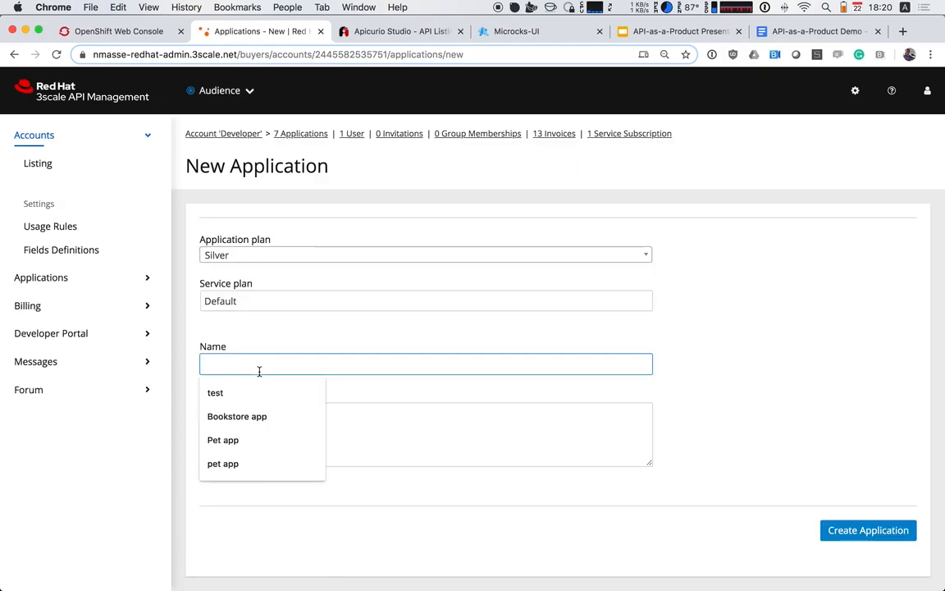
pyautogui.write('pet app')
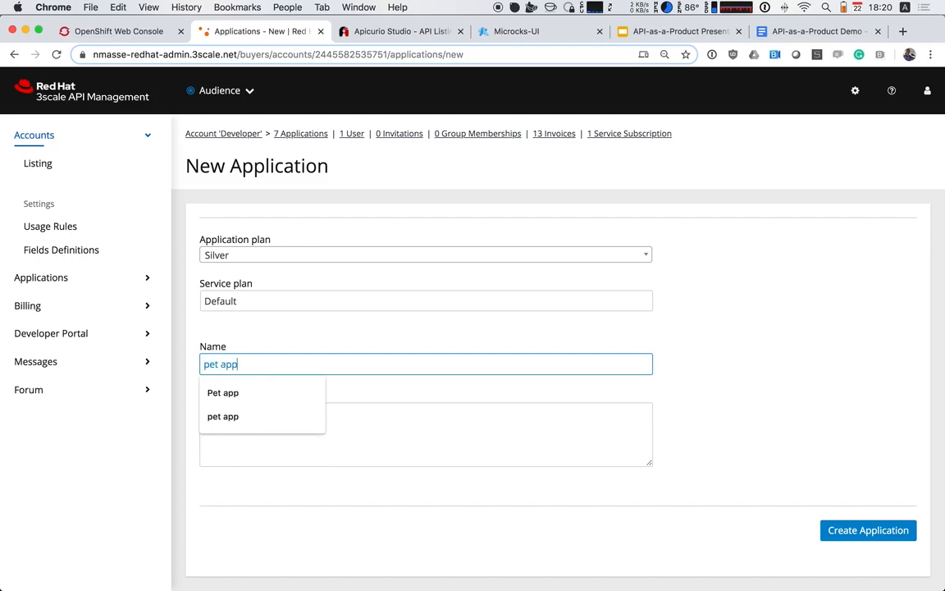
pyautogui.press('Tab')
pyautogui.write('pet app')
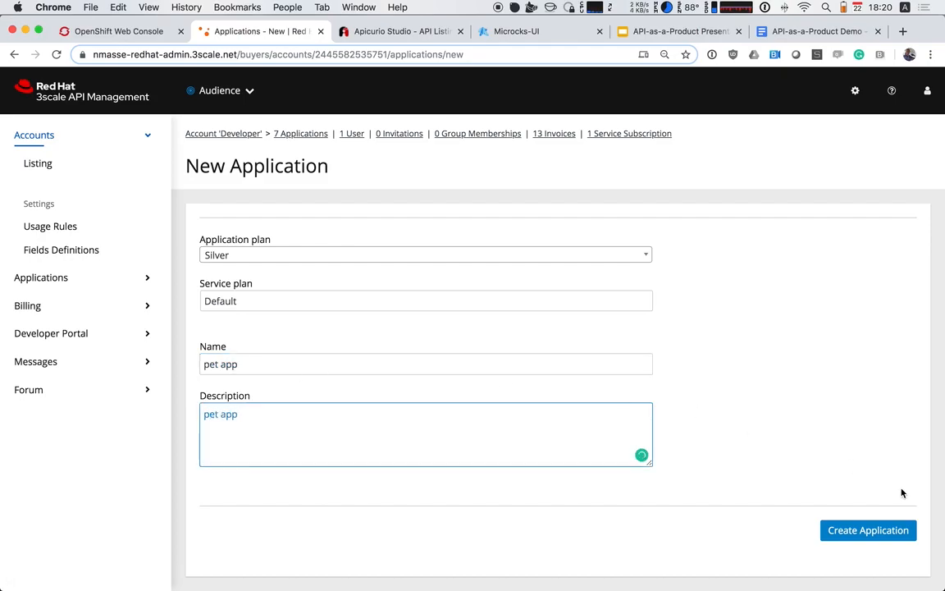
pyautogui.click(901, 532)
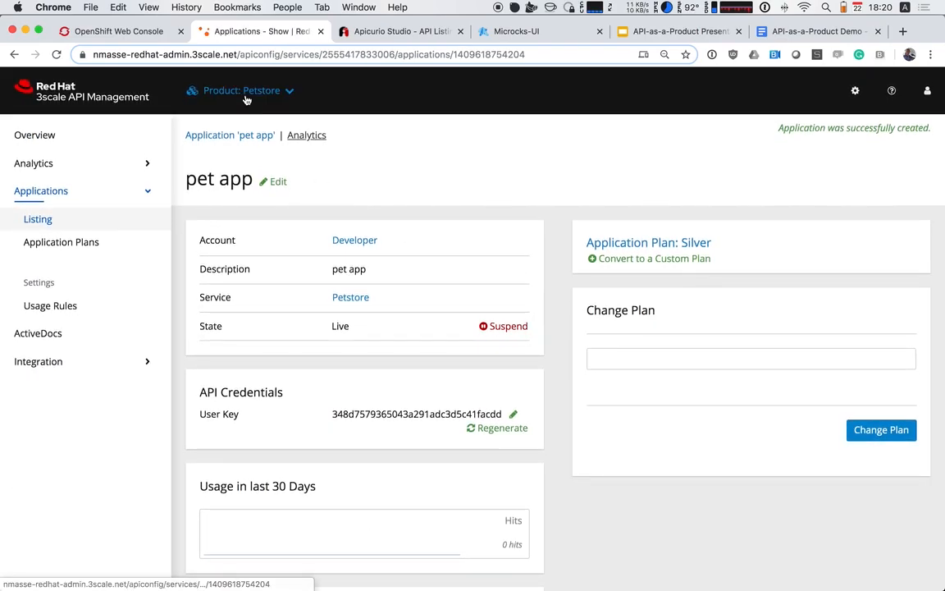
# Set the Petstore product's deployment to APIcast self-managed in its integration settings and update the product
pyautogui.click(70, 362)
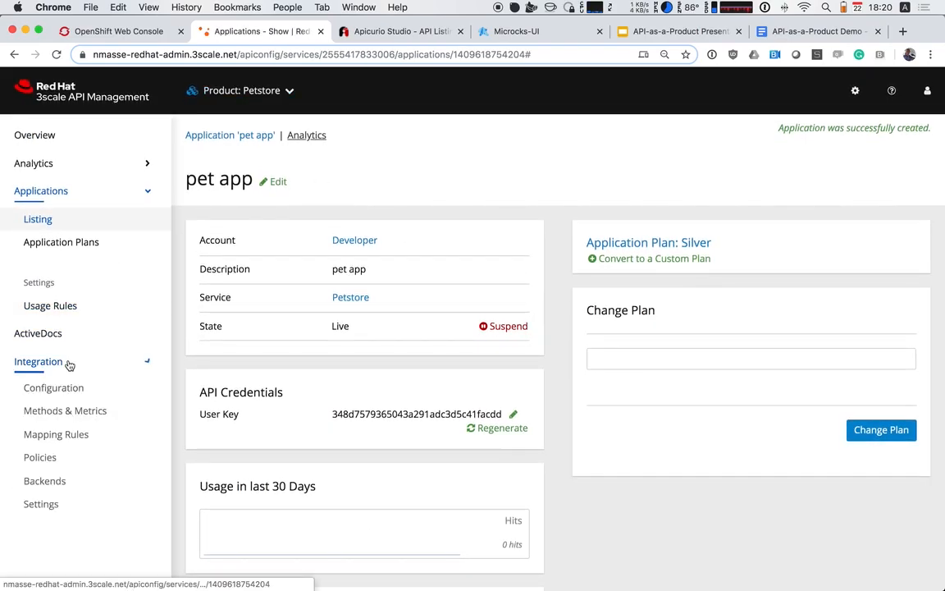
pyautogui.click(70, 509)
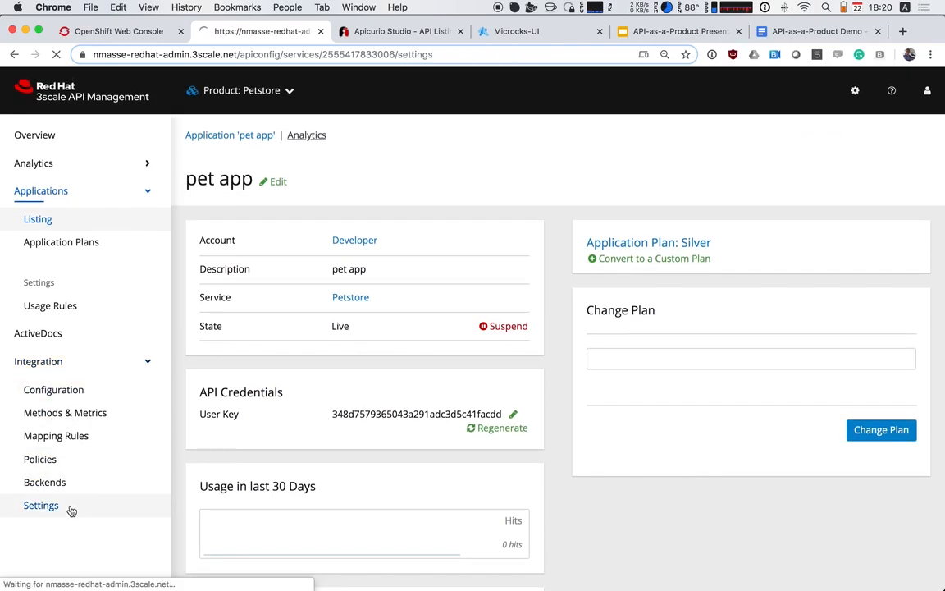
pyautogui.click(252, 266)
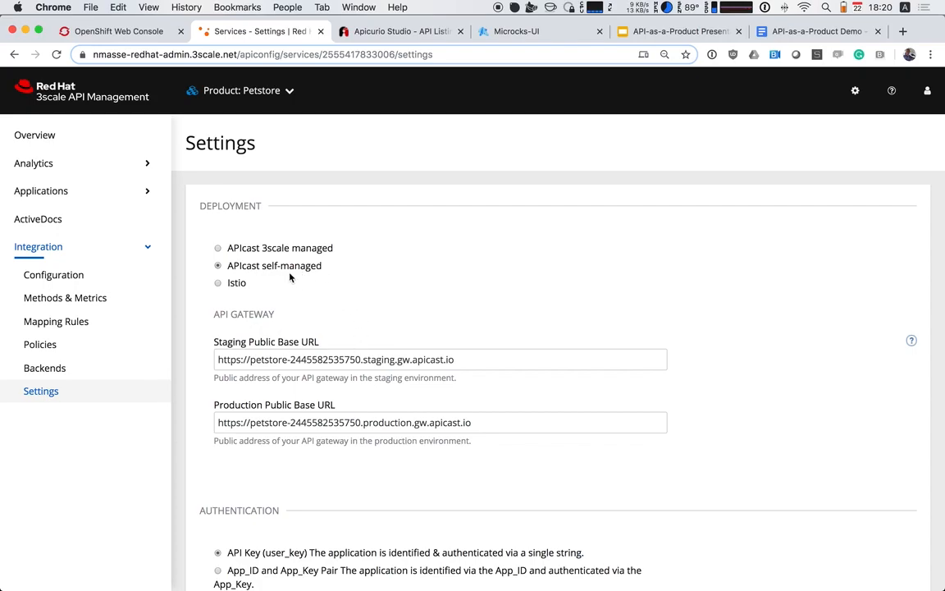
pyautogui.scroll(-15, 445, 332)
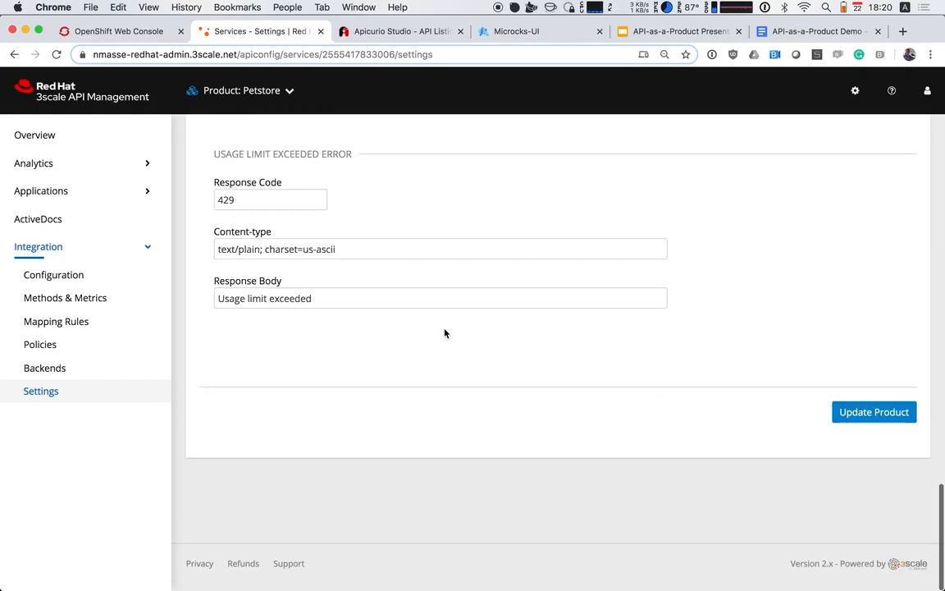
pyautogui.click(891, 413)
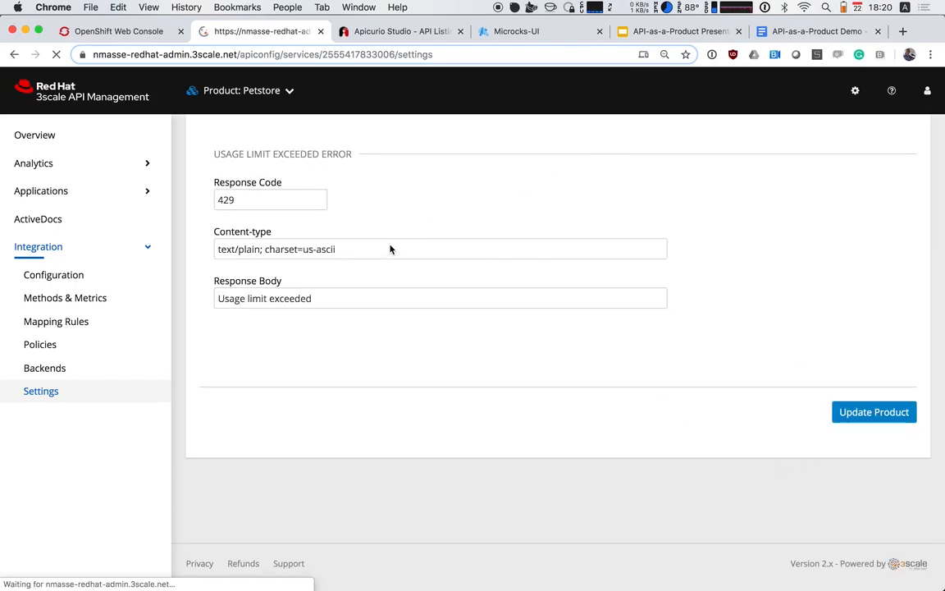
pyautogui.scroll(-2, 345, 297)
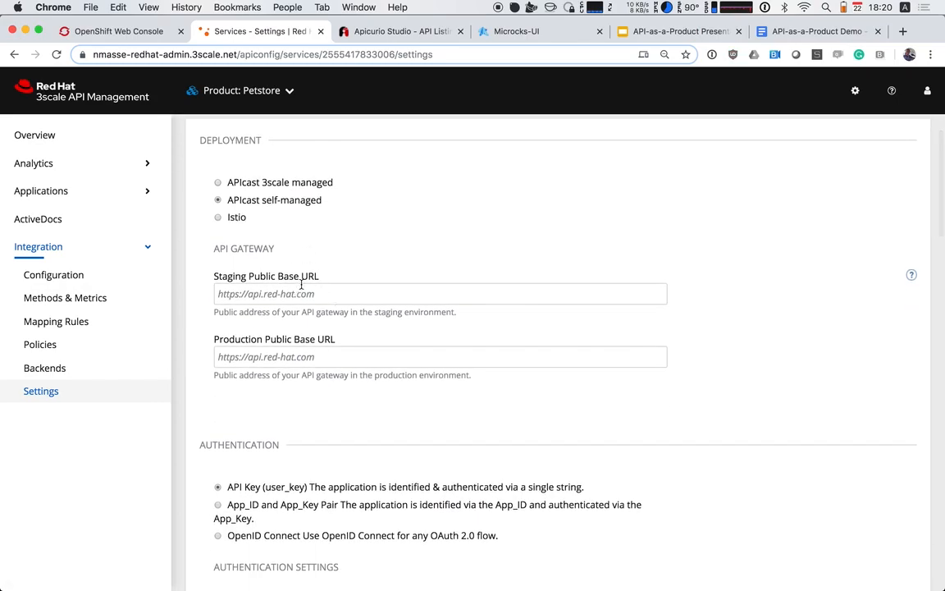
pyautogui.click(233, 293)
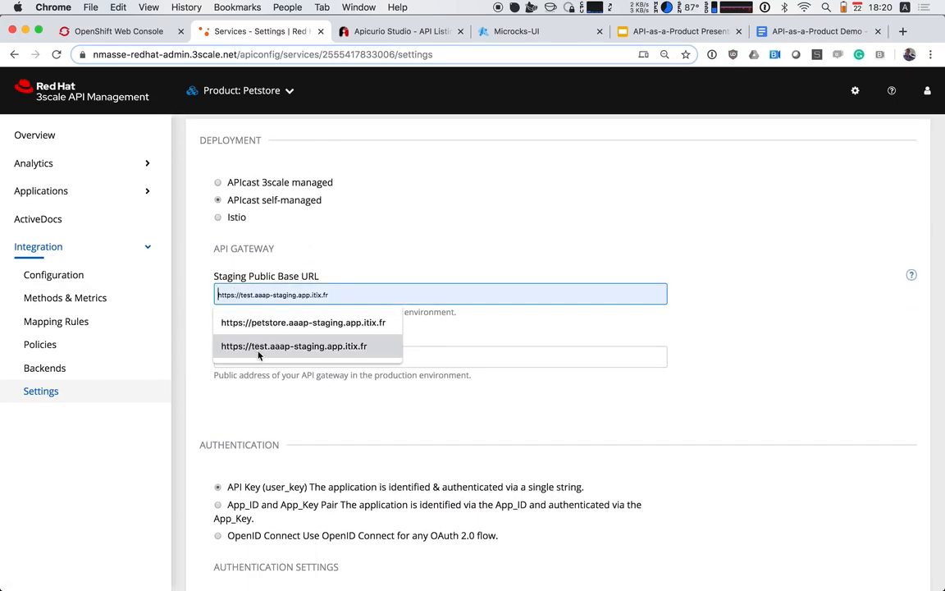
pyautogui.click(253, 322)
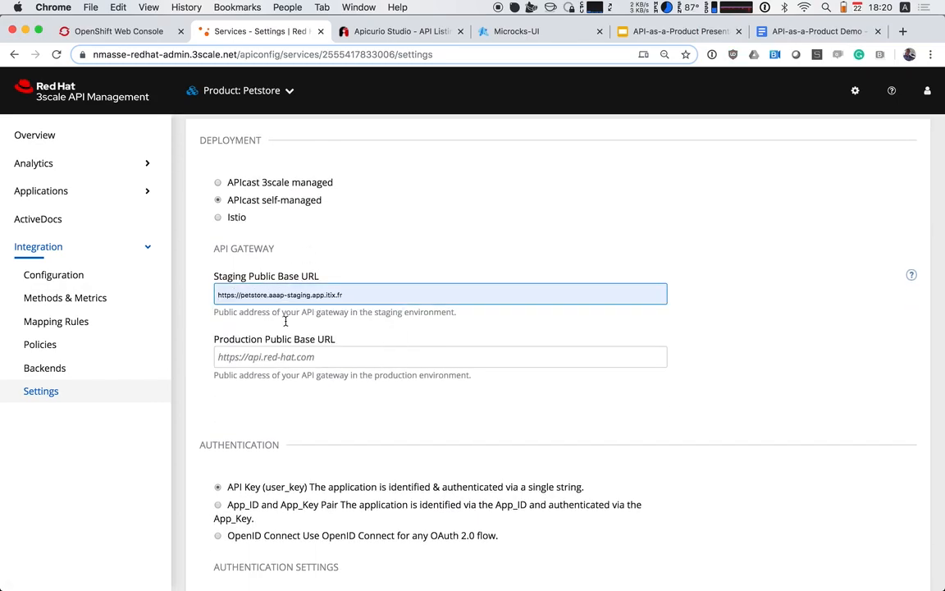
pyautogui.click(259, 357)
pyautogui.click(294, 385)
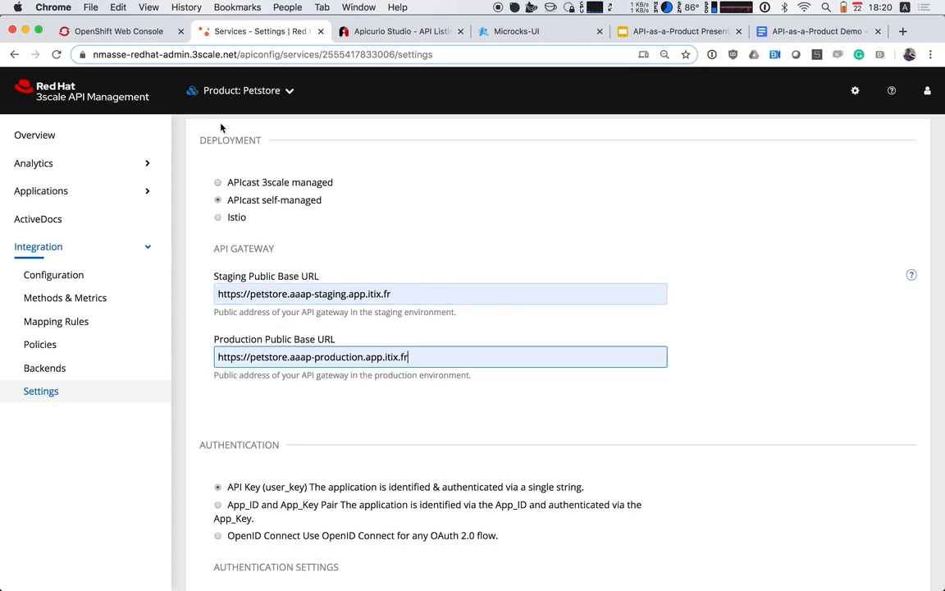
pyautogui.click(123, 31)
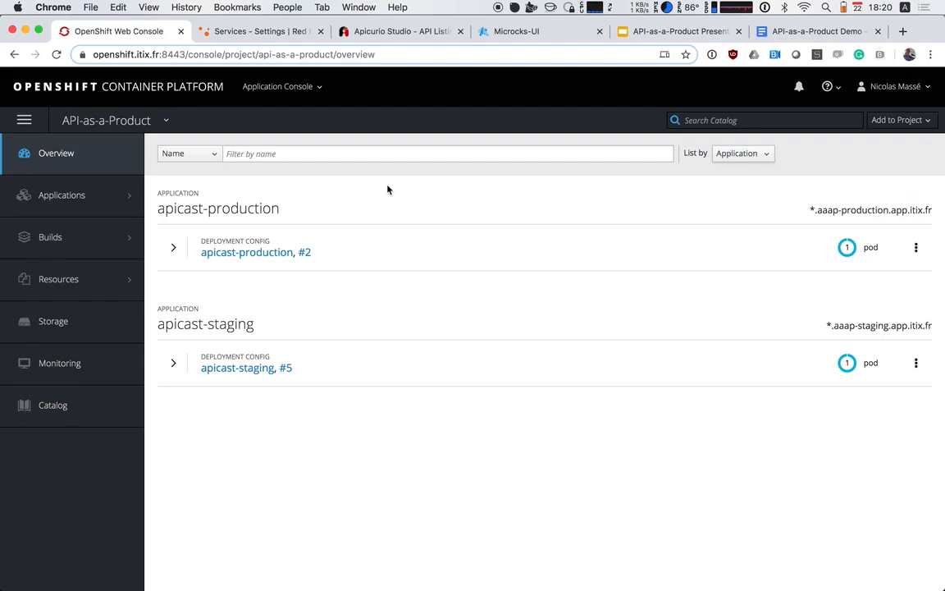
pyautogui.click(243, 32)
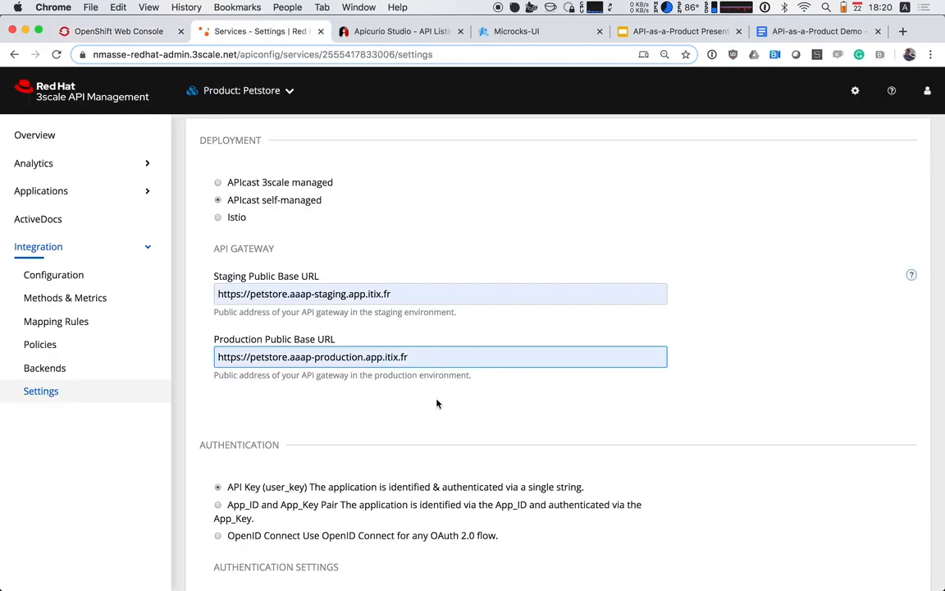
# Set the product's credentials location to As HTTP Headers and save the updated Petstore settings
pyautogui.scroll(-20, 436, 403)
pyautogui.scroll(5, 436, 403)
pyautogui.scroll(10, 436, 403)
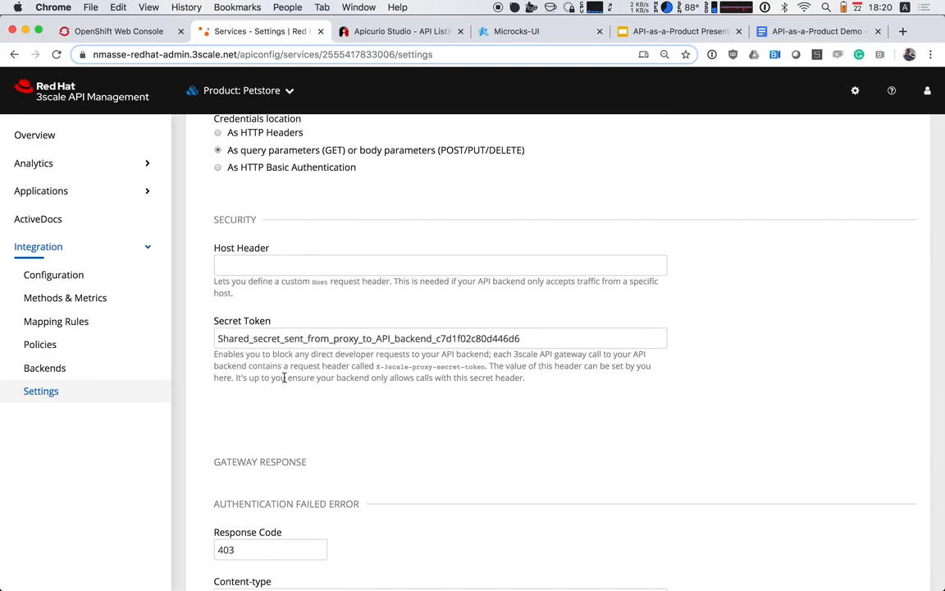
pyautogui.scroll(4, 284, 377)
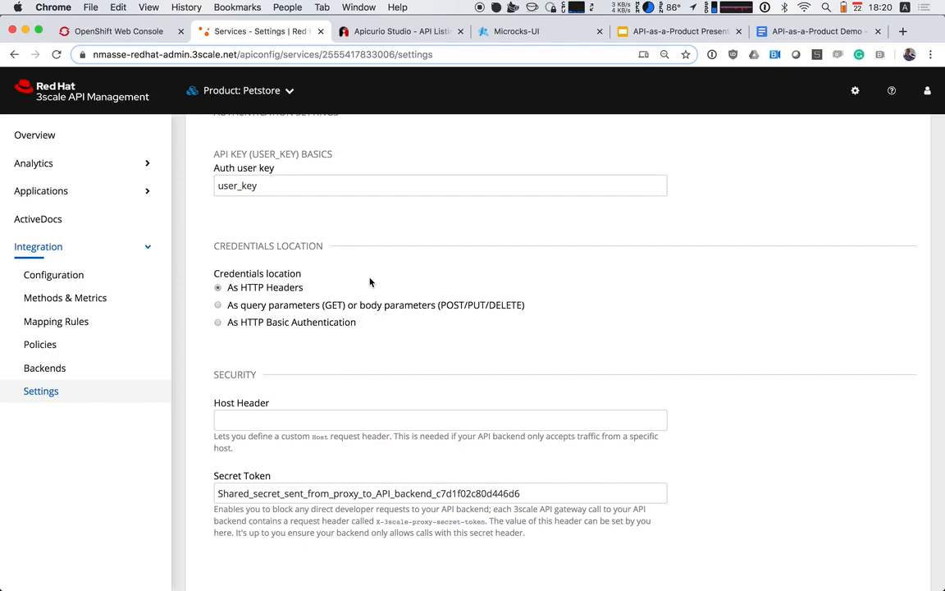
pyautogui.scroll(5, 370, 282)
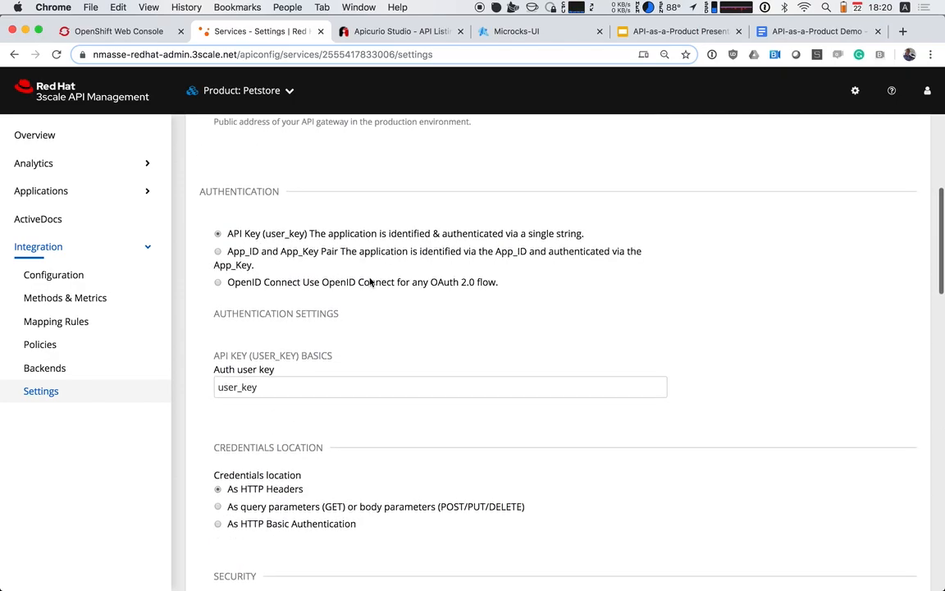
pyautogui.scroll(5, 370, 282)
pyautogui.scroll(-20, 370, 282)
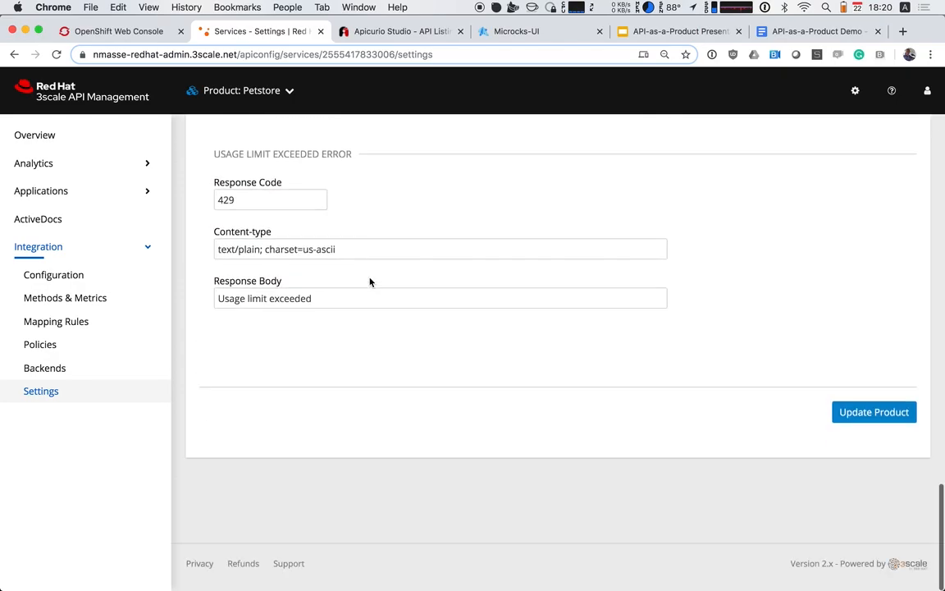
pyautogui.click(871, 417)
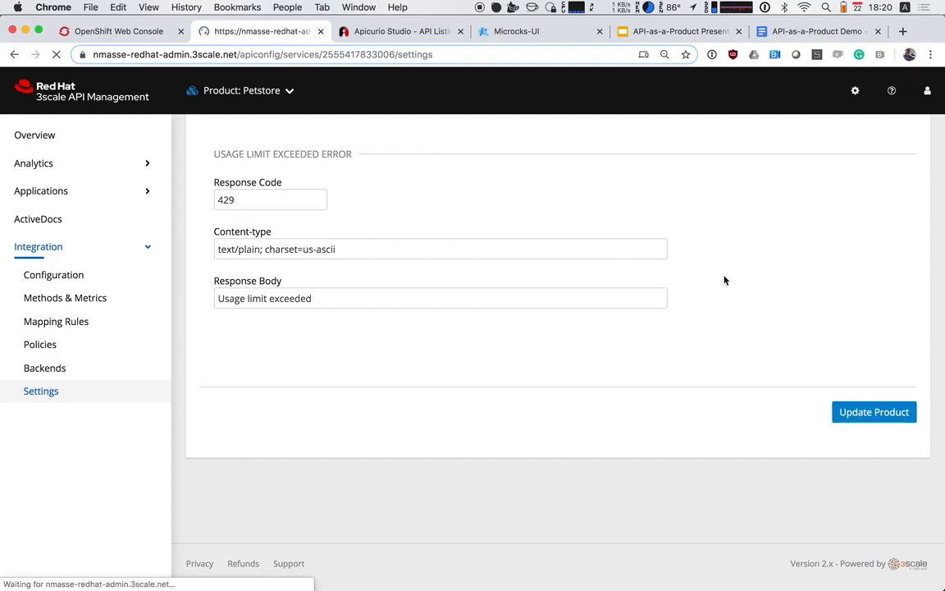
pyautogui.scroll(-6, 528, 276)
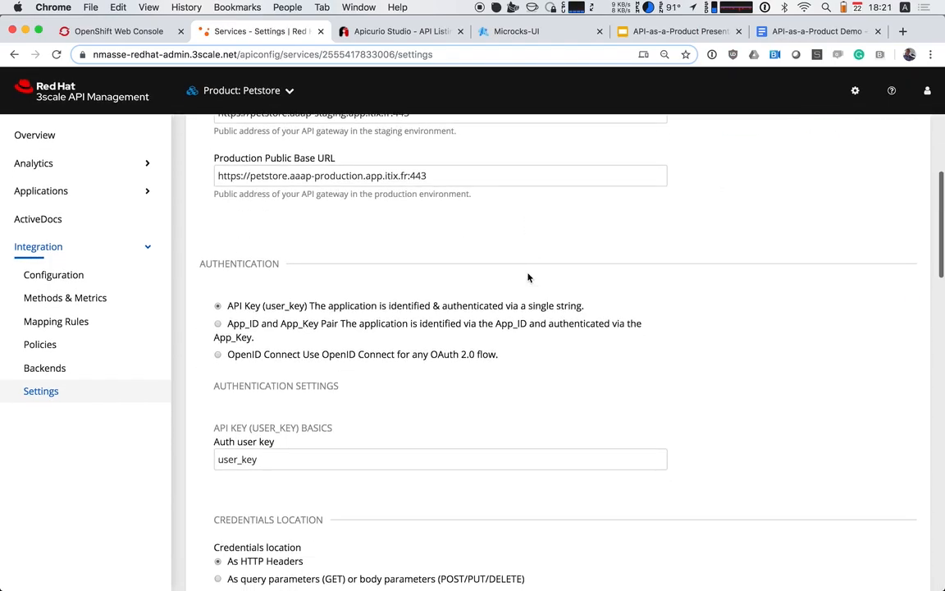
pyautogui.scroll(-4, 528, 277)
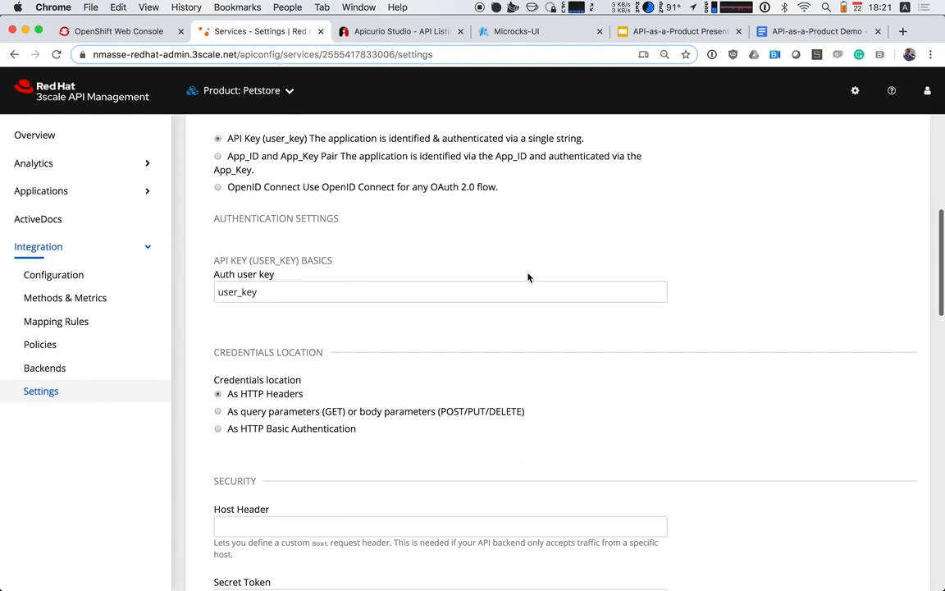
# Add the Petstore Inventory backend to the Petstore product under the path /inventory
pyautogui.click(60, 369)
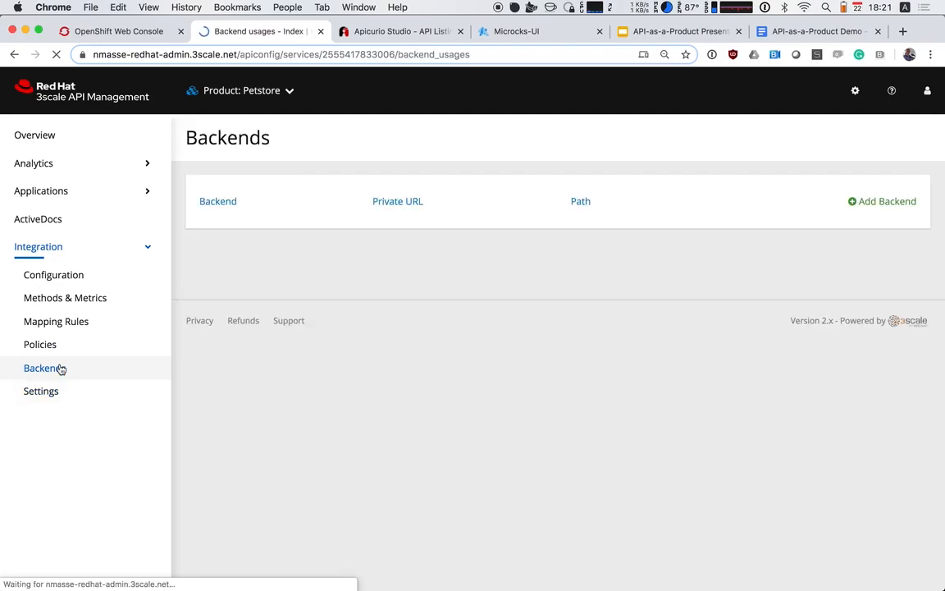
pyautogui.click(867, 203)
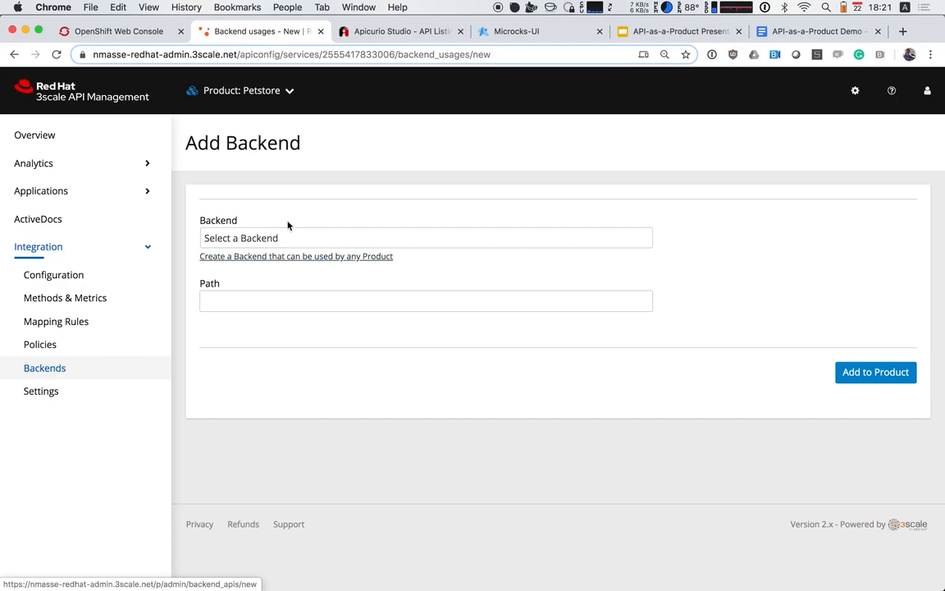
pyautogui.click(244, 238)
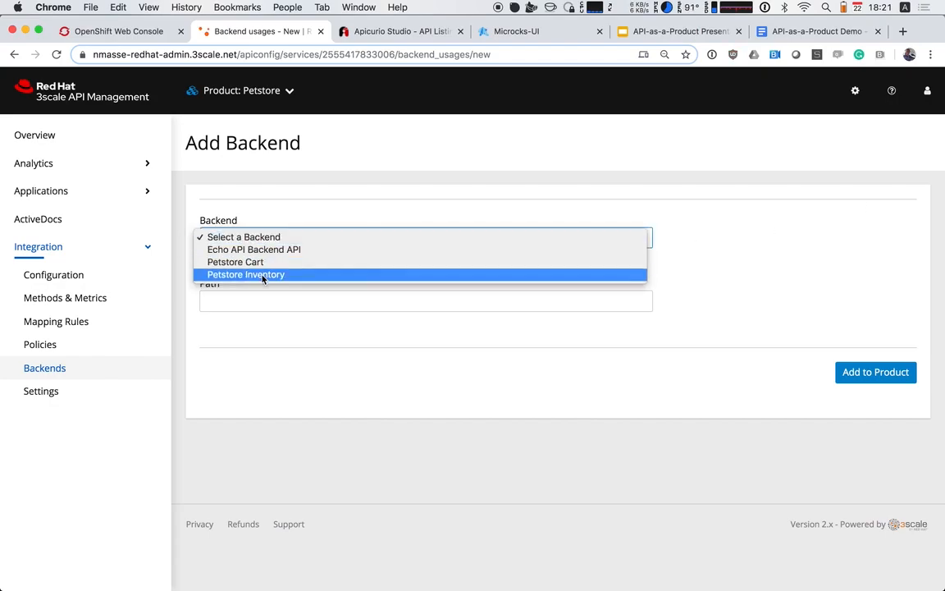
pyautogui.click(259, 275)
pyautogui.click(253, 302)
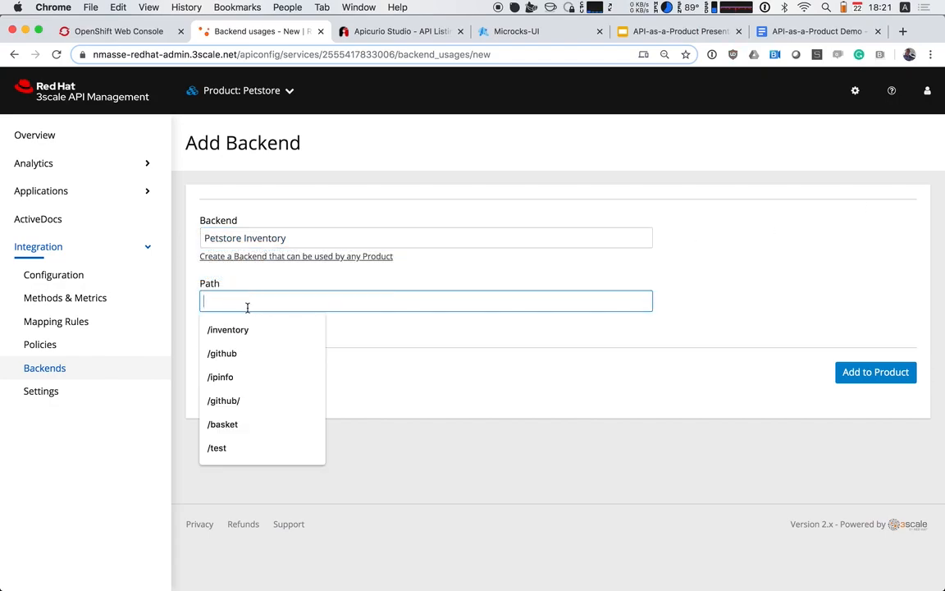
pyautogui.click(243, 328)
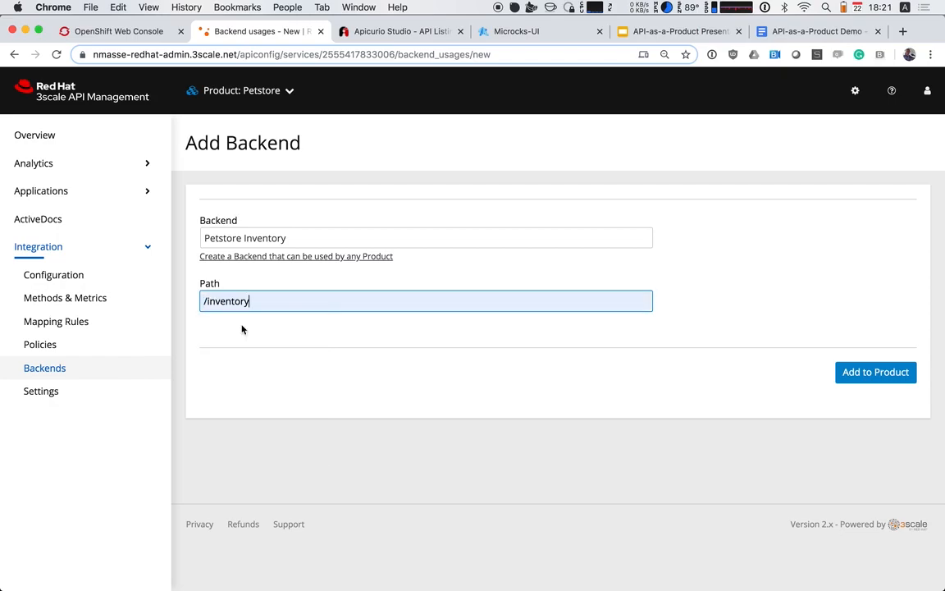
pyautogui.click(854, 379)
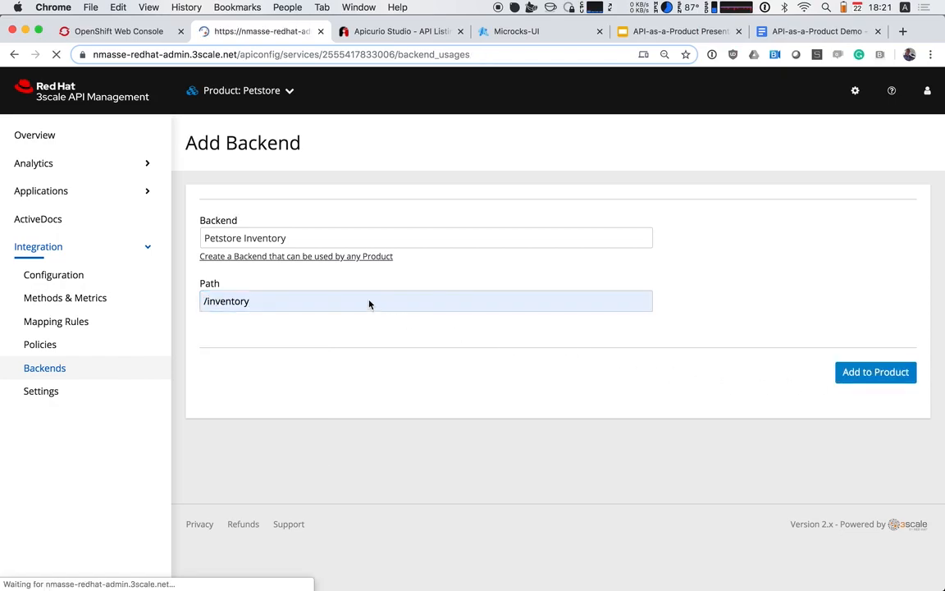
# Add the Petstore Cart backend to the Petstore product under the path /cart
pyautogui.click(876, 201)
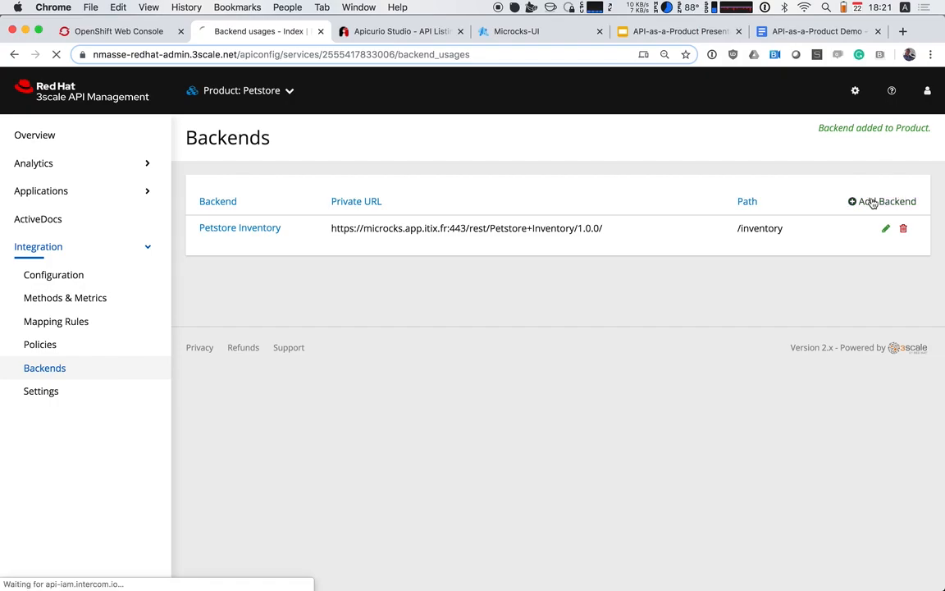
pyautogui.click(271, 238)
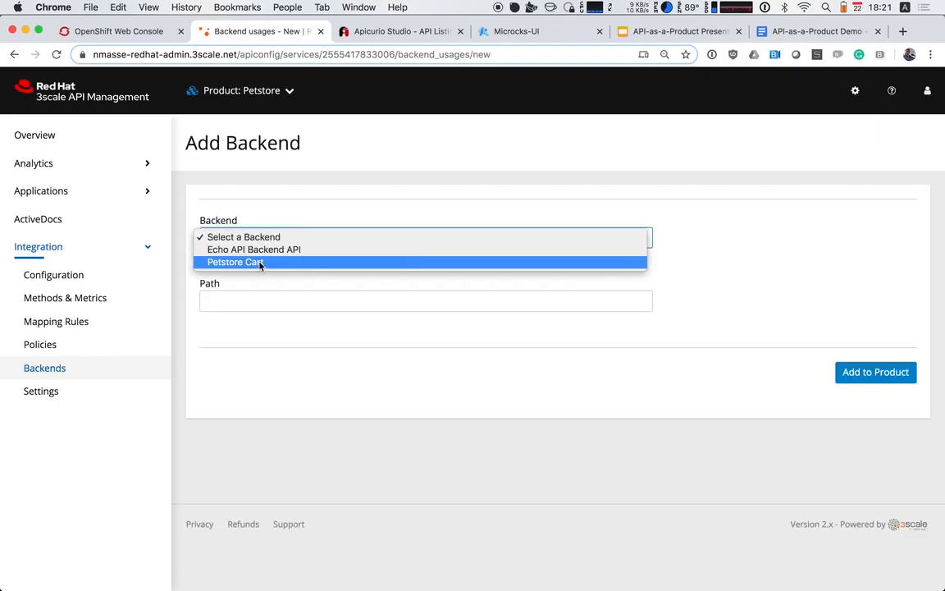
pyautogui.click(260, 263)
pyautogui.click(246, 297)
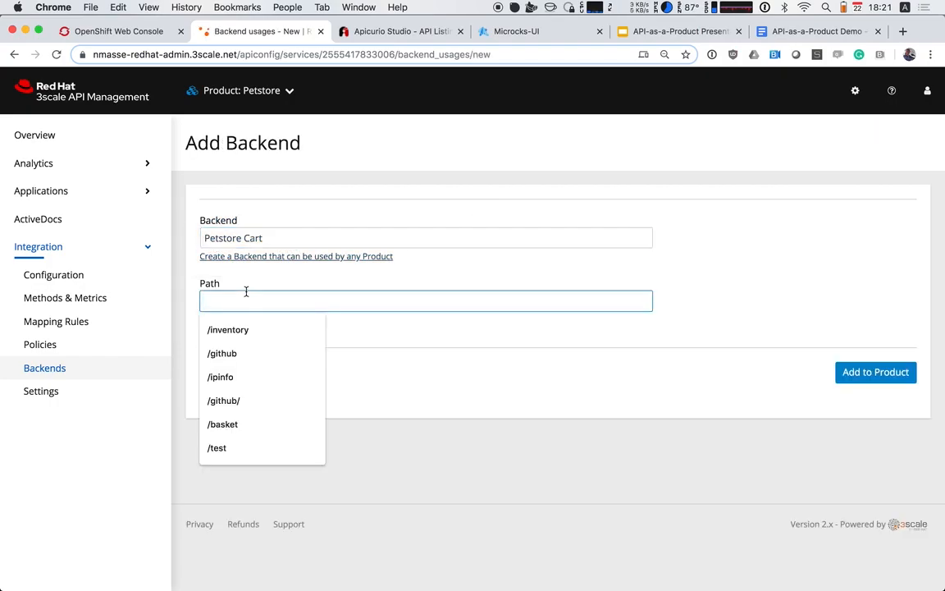
pyautogui.write('/')
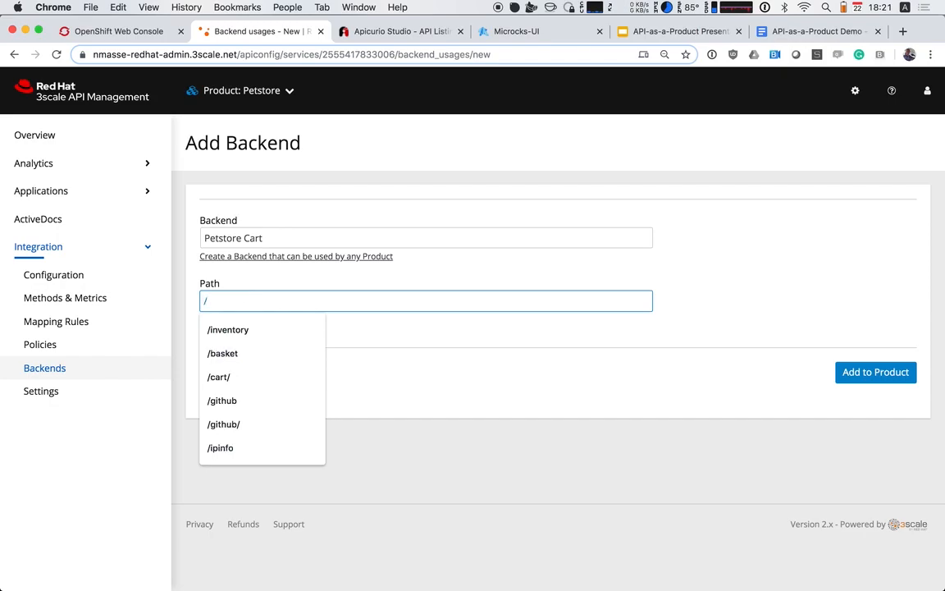
pyautogui.write('cart')
pyautogui.click(867, 374)
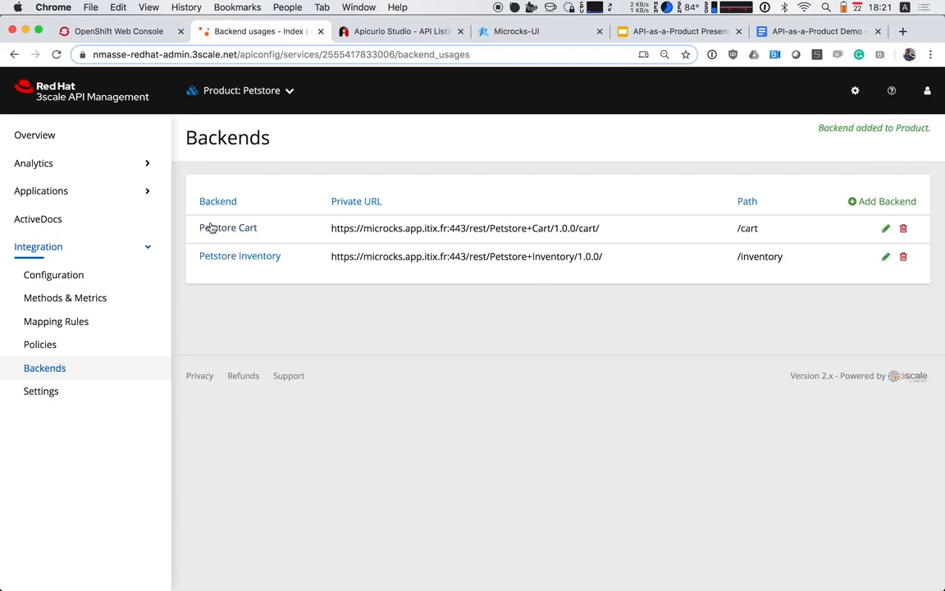
# Create a method for the Petstore product with friendly name Cart and system name cart
pyautogui.click(104, 306)
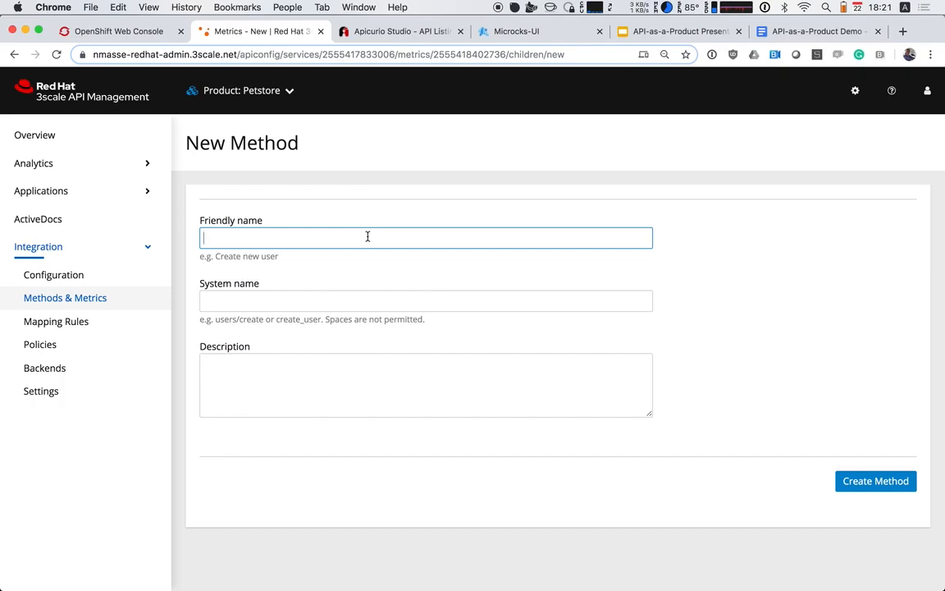
pyautogui.scroll(-1, 254, 210)
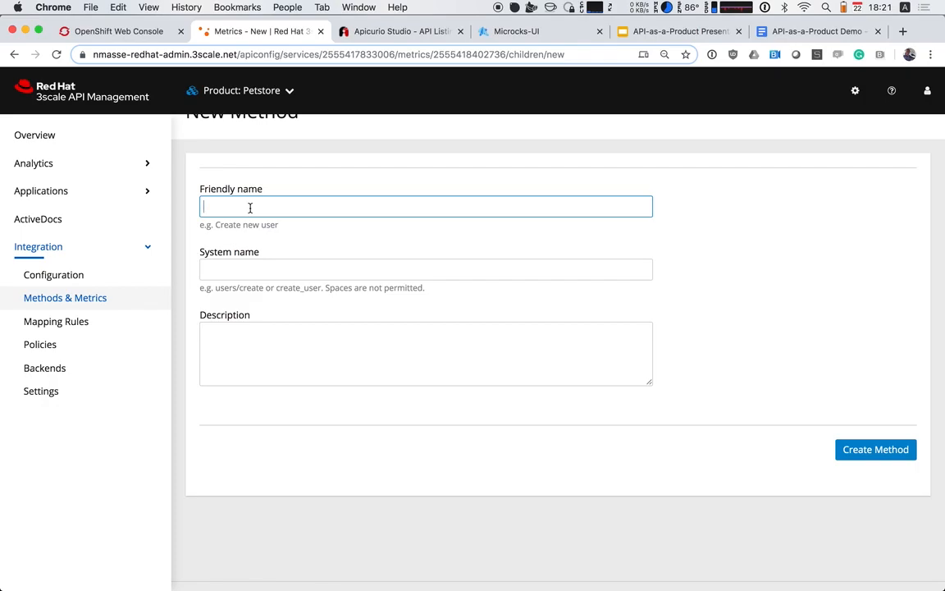
pyautogui.write('Cart')
pyautogui.press('Tab')
pyautogui.write('cart')
pyautogui.press('Tab')
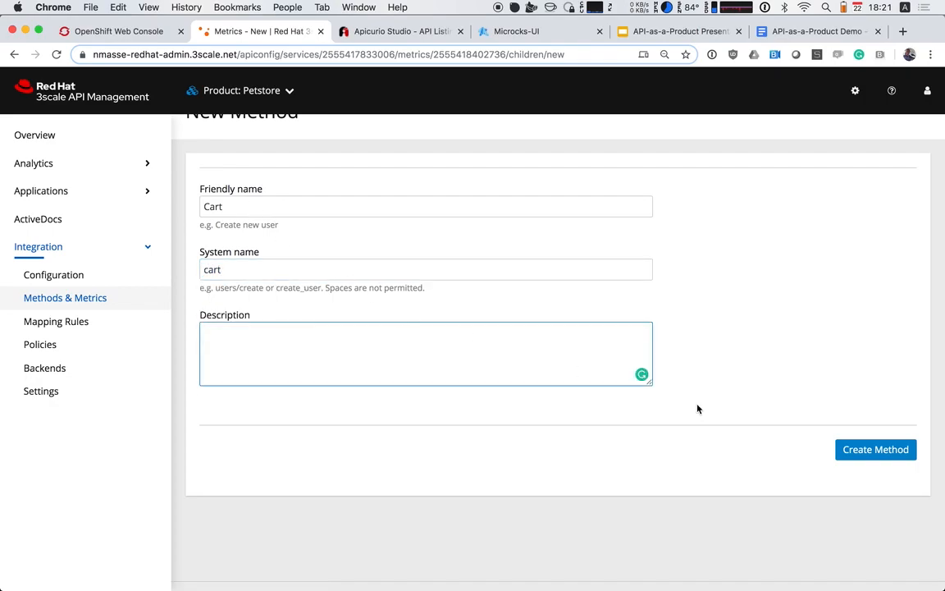
pyautogui.click(870, 452)
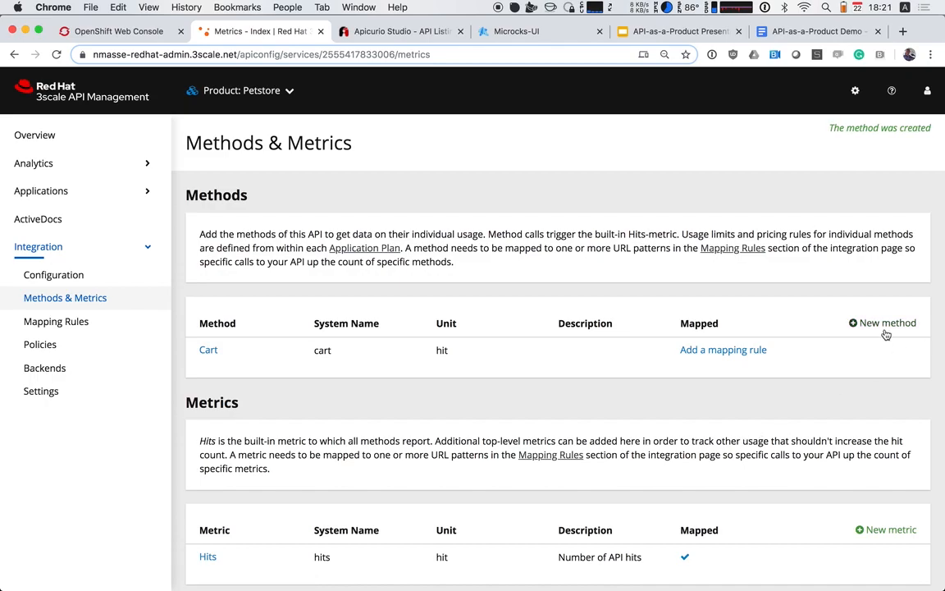
# Create a method for the Petstore product with friendly name Inventory and system name inventory
pyautogui.click(870, 322)
pyautogui.click(222, 237)
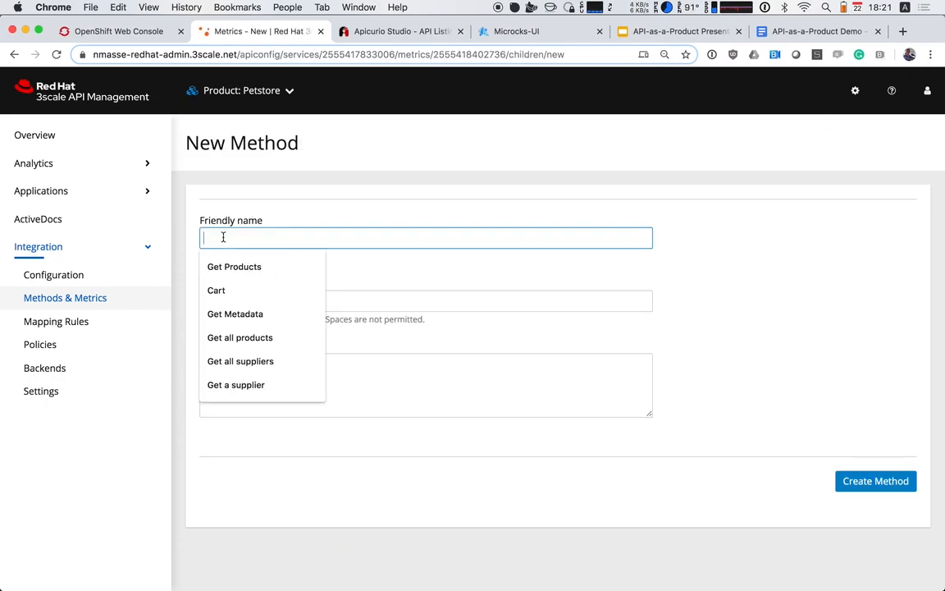
pyautogui.write('I')
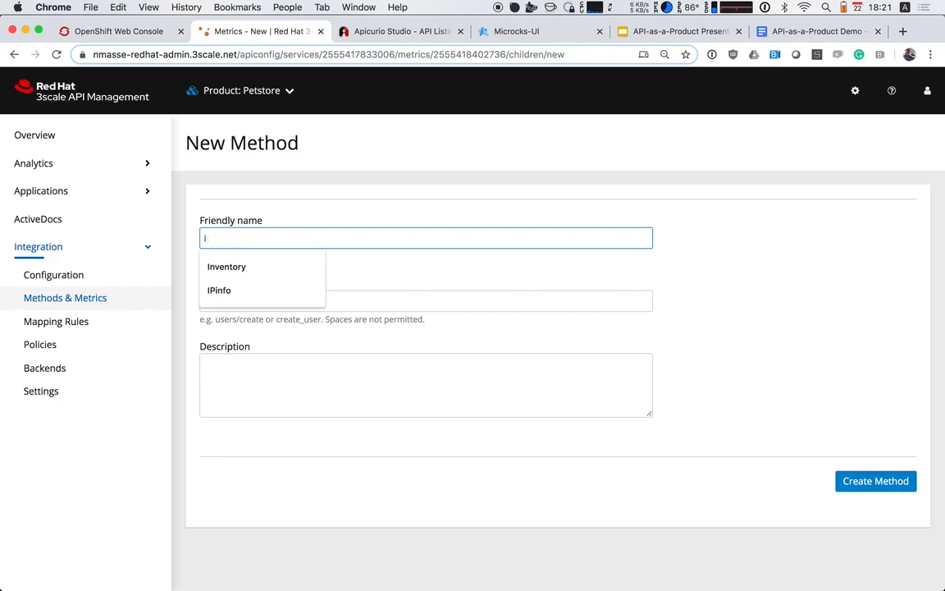
pyautogui.write('nventory')
pyautogui.press('Tab')
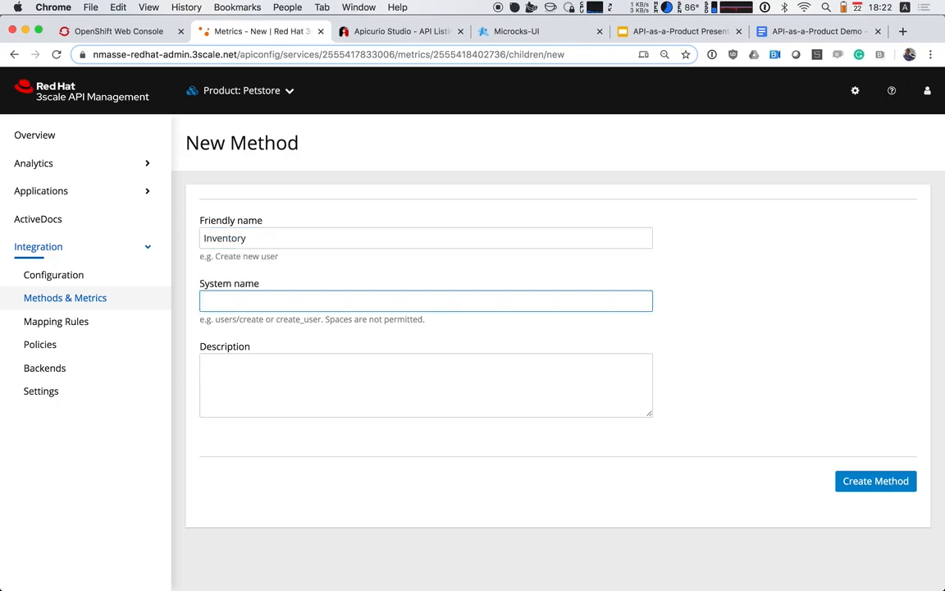
pyautogui.write('invent')
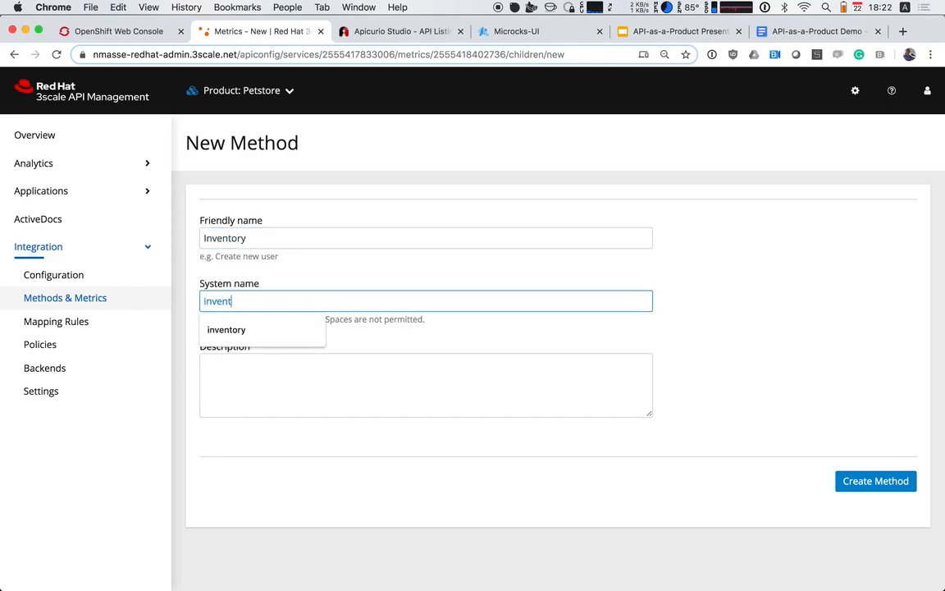
pyautogui.press('Tab')
pyautogui.click(298, 303)
pyautogui.write('ory')
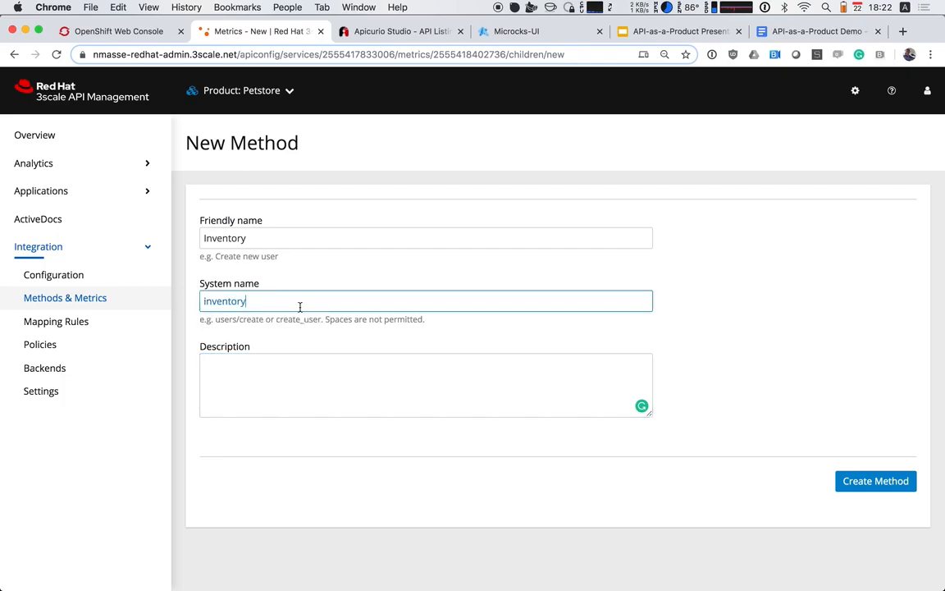
pyautogui.click(876, 484)
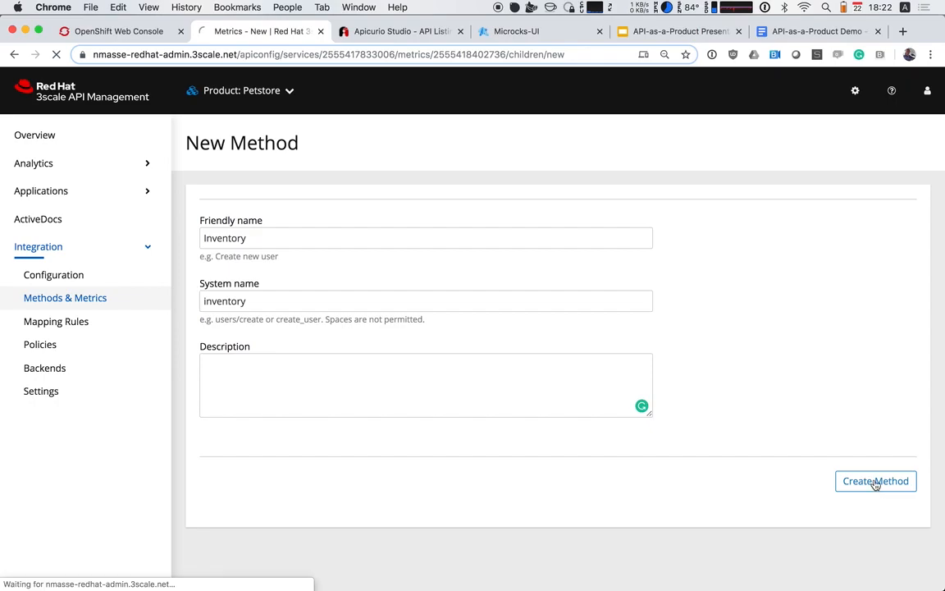
# Create a GET mapping rule for the Petstore product with pattern /inventory/ that increments the inventory method
pyautogui.click(726, 350)
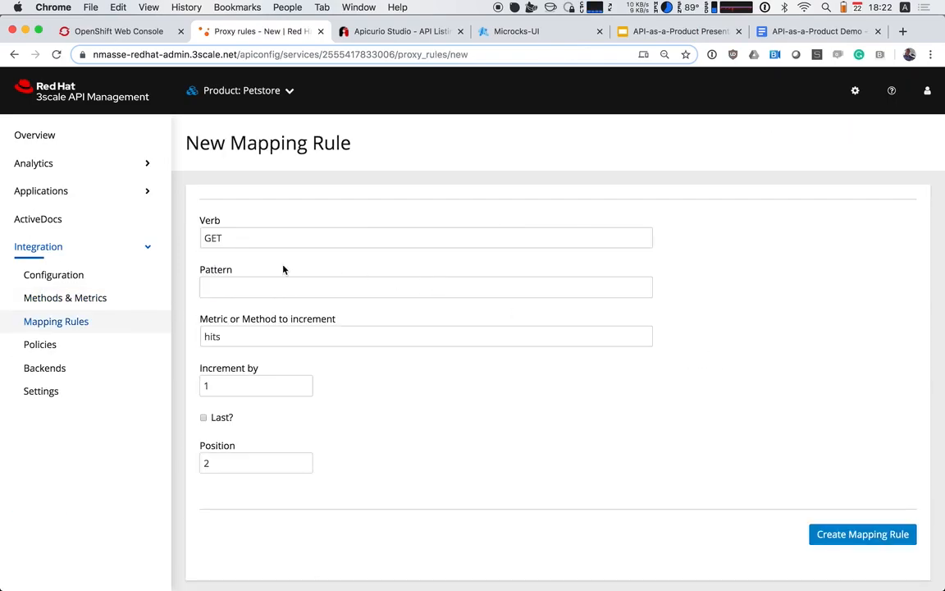
pyautogui.click(234, 285)
pyautogui.write('/invent')
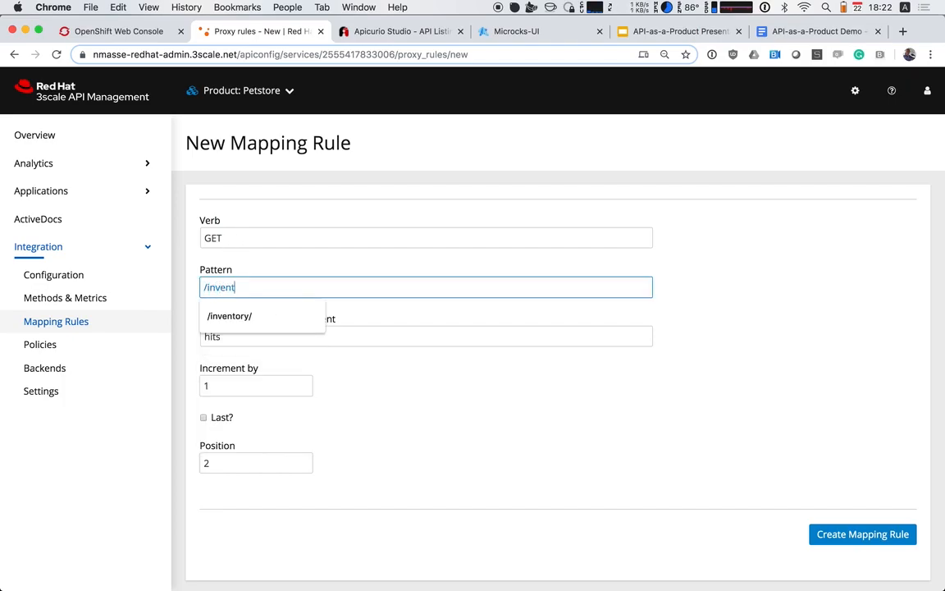
pyautogui.click(230, 316)
pyautogui.click(248, 335)
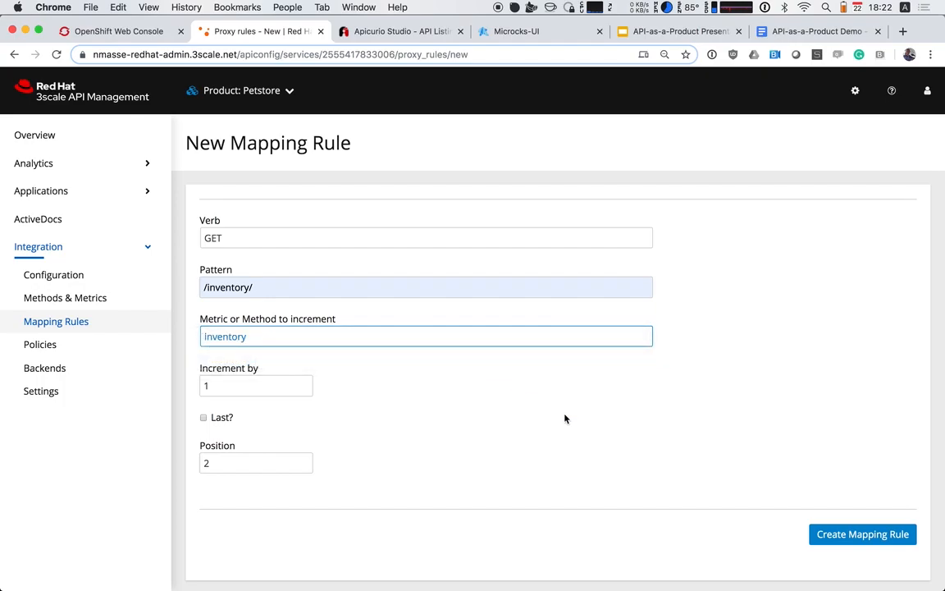
pyautogui.click(857, 536)
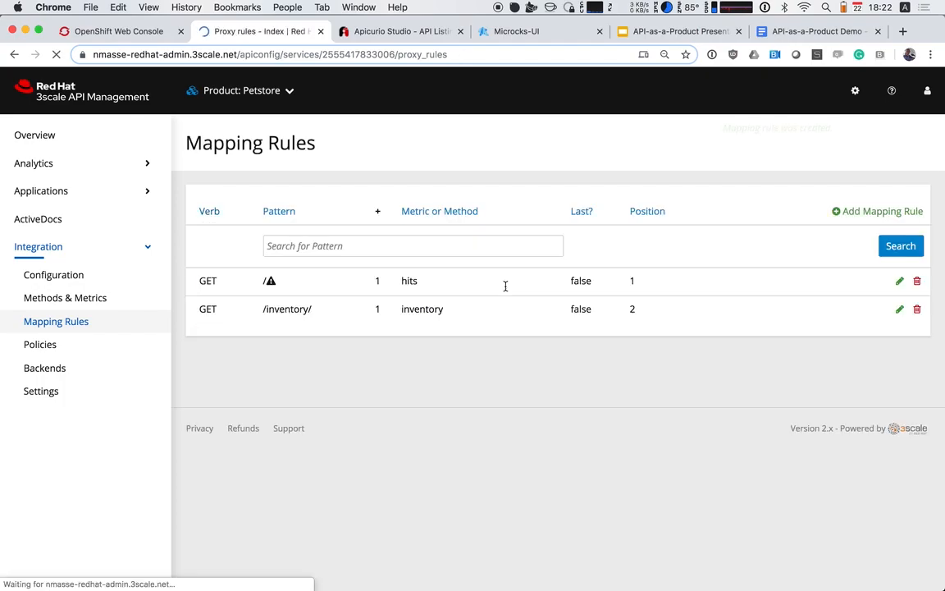
# Create a POST mapping rule for the Petstore product with pattern /cart/ that increments the cart method
pyautogui.click(870, 210)
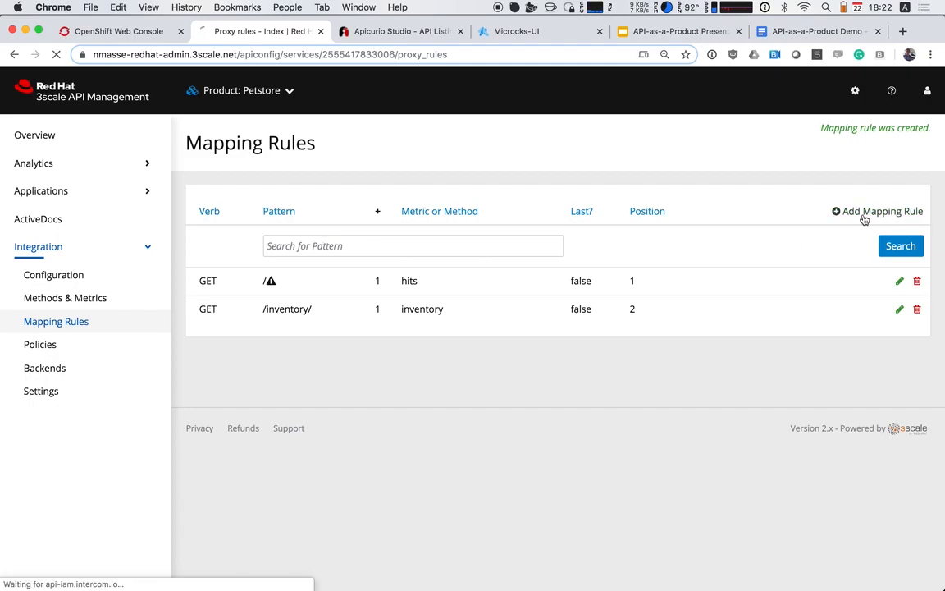
pyautogui.click(242, 239)
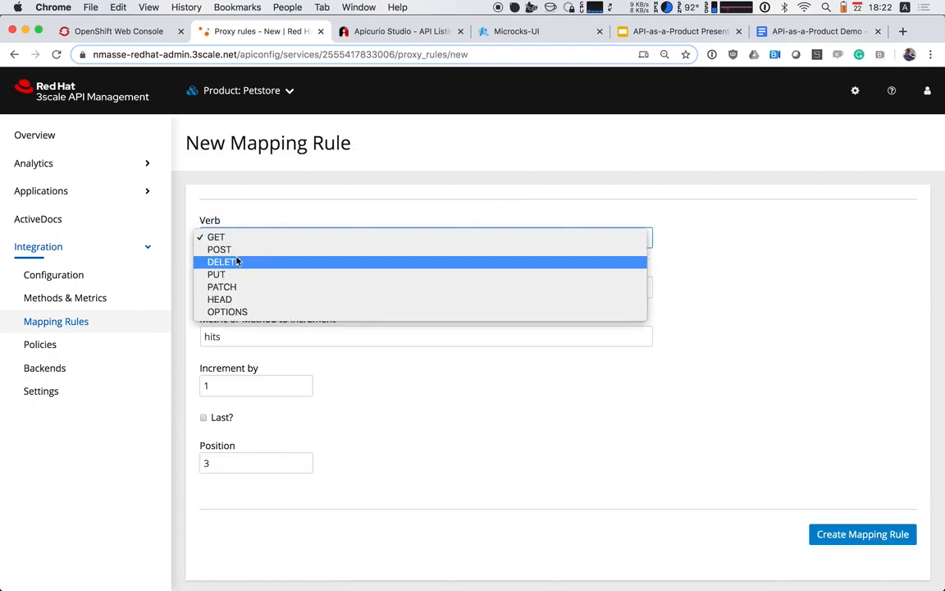
pyautogui.click(220, 250)
pyautogui.click(218, 285)
pyautogui.write('/')
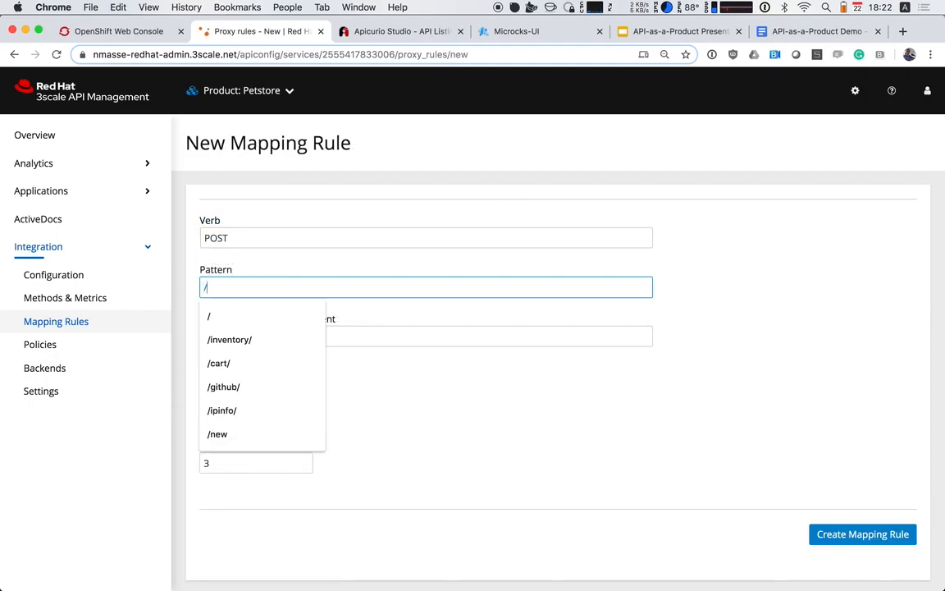
pyautogui.write('cart/')
pyautogui.click(271, 337)
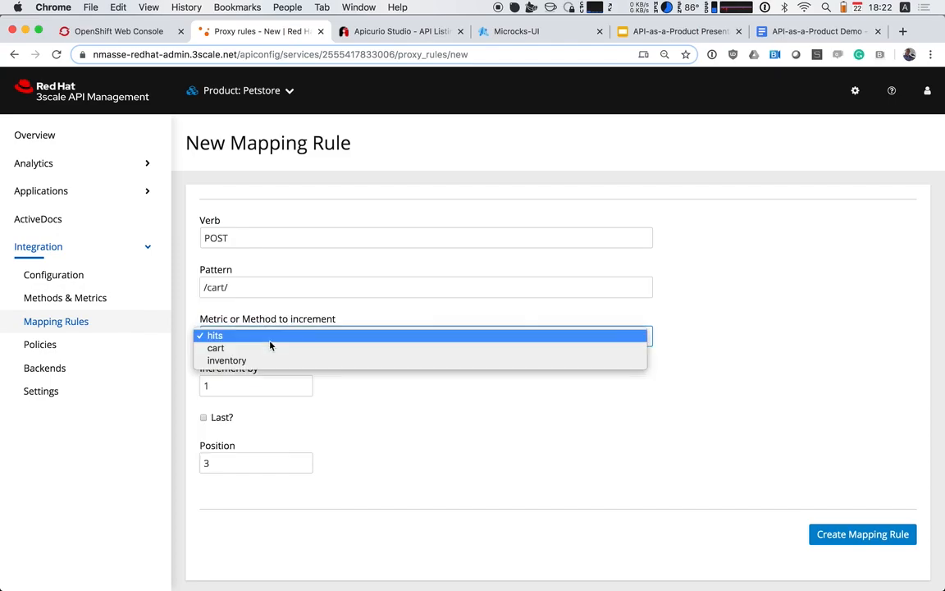
pyautogui.click(275, 355)
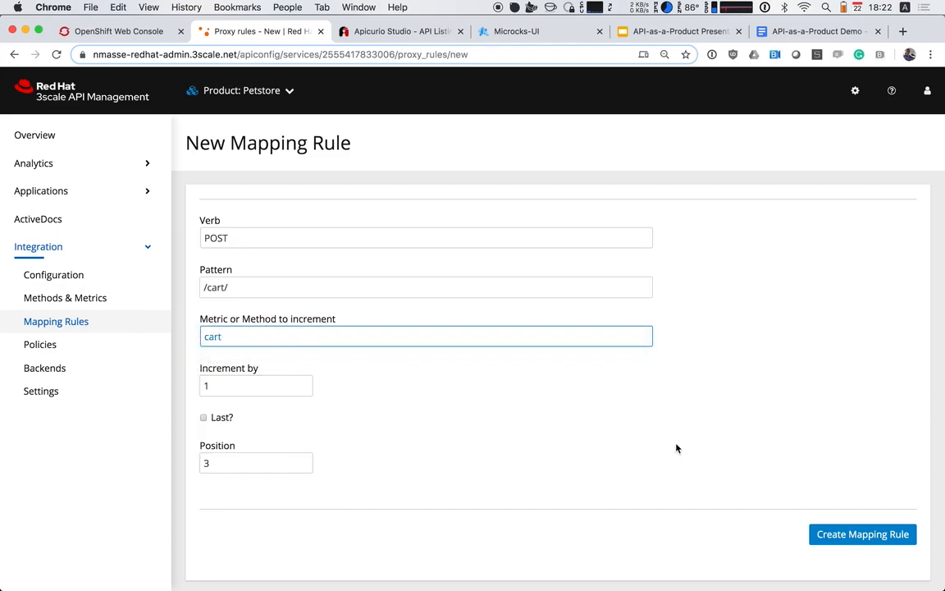
pyautogui.click(848, 534)
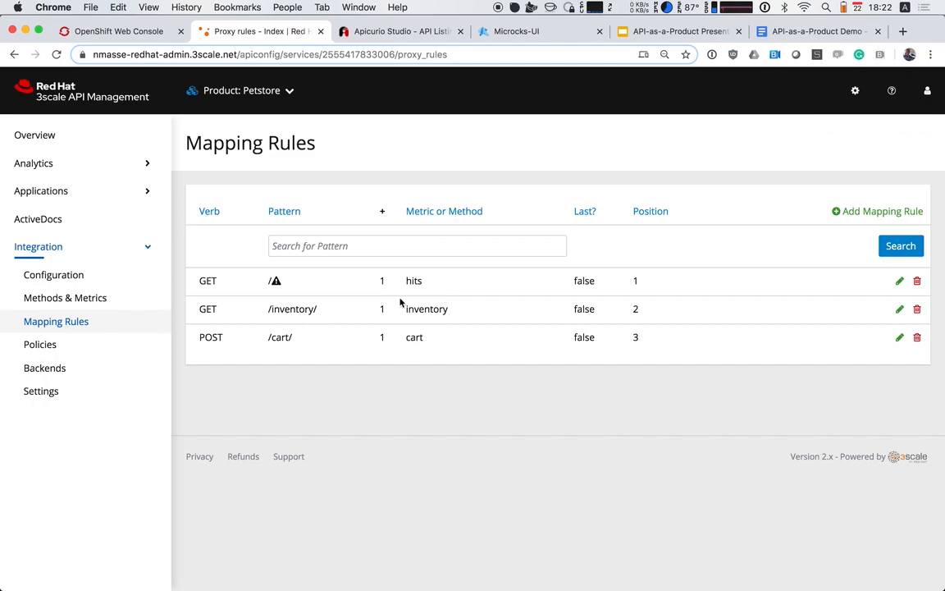
# Examine the Petstore APIcast configuration, including the product's mapping rules and the paths of the Inventory and Cart backends
pyautogui.click(70, 274)
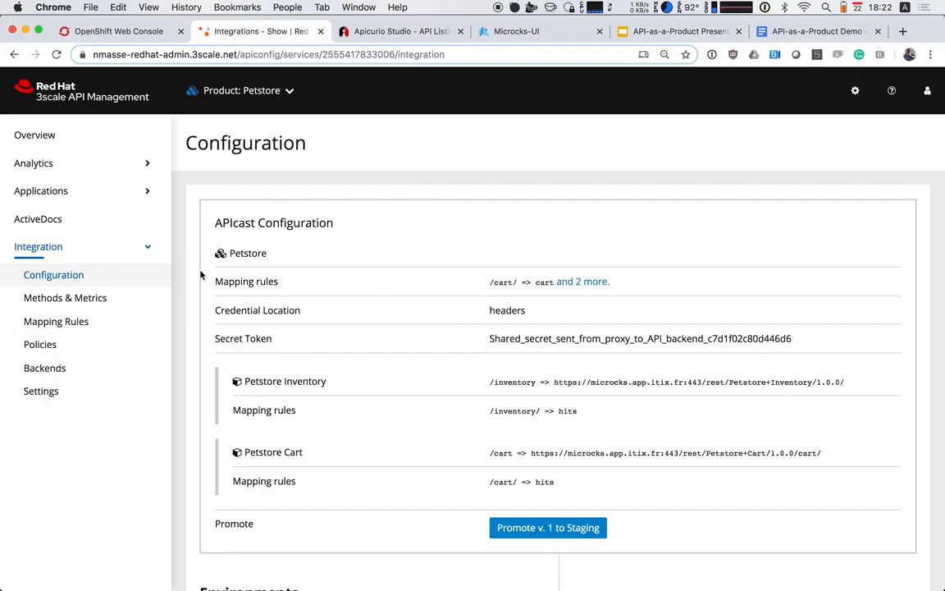
pyautogui.scroll(-1, 428, 334)
pyautogui.scroll(-2, 428, 334)
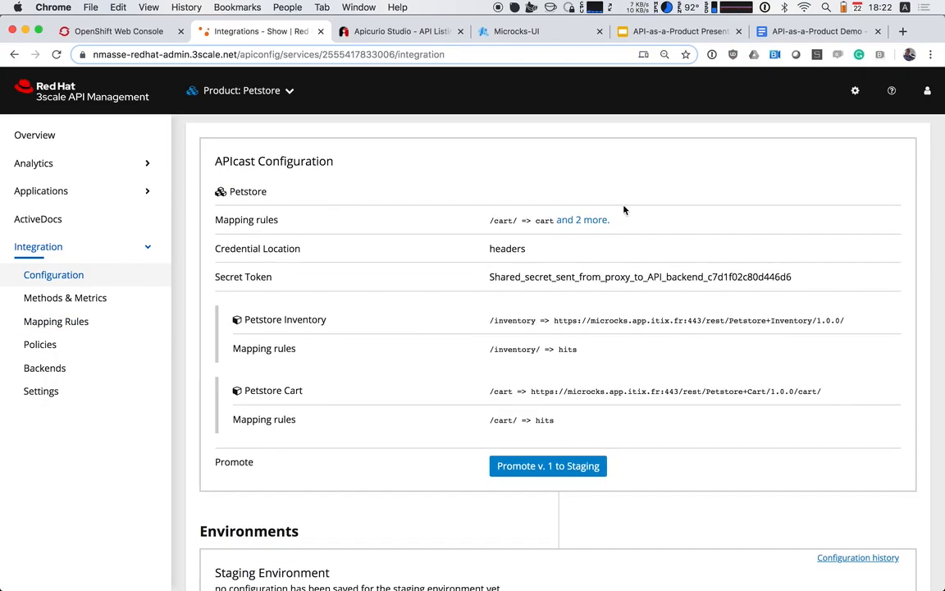
pyautogui.click(596, 220)
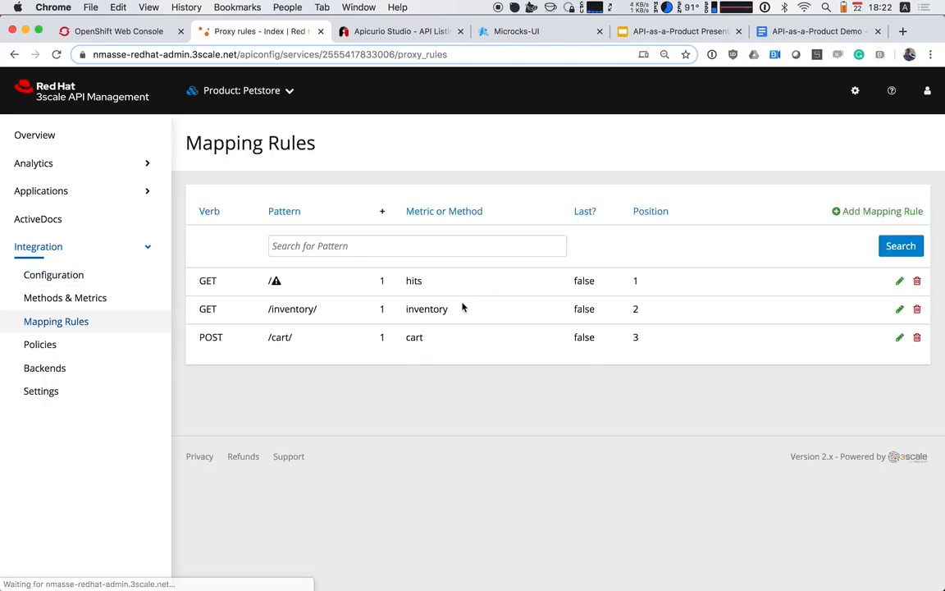
pyautogui.click(66, 276)
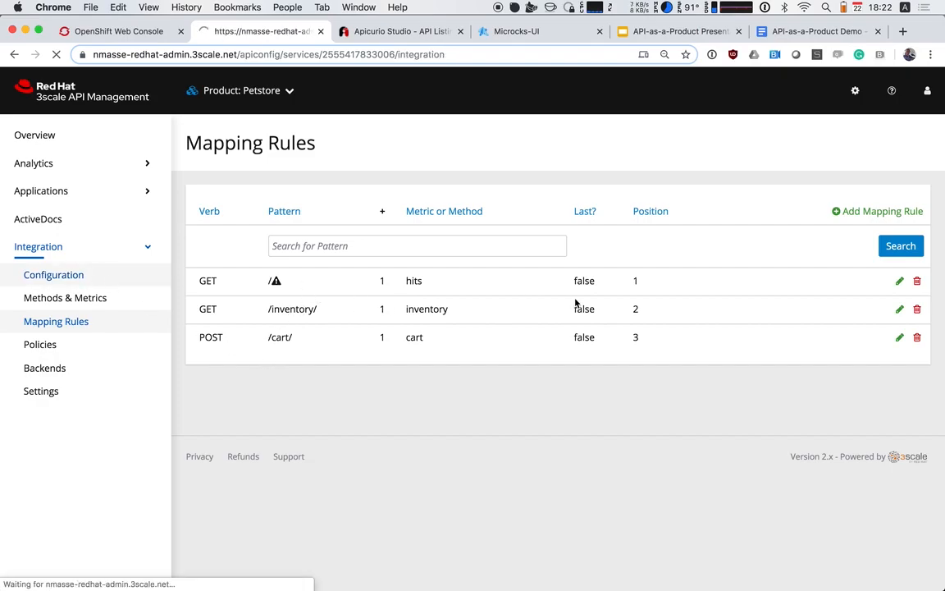
pyautogui.scroll(-2, 432, 312)
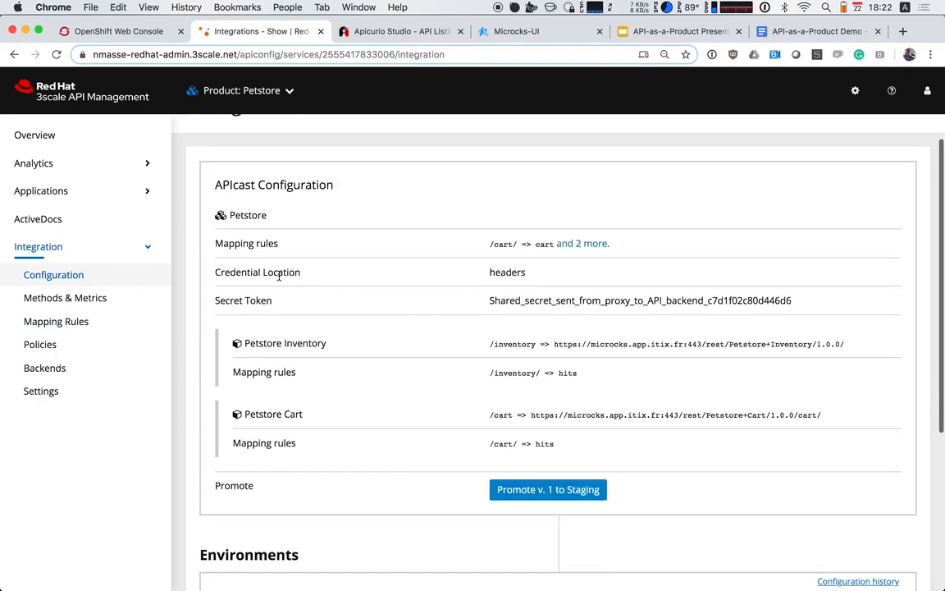
pyautogui.scroll(-2, 477, 249)
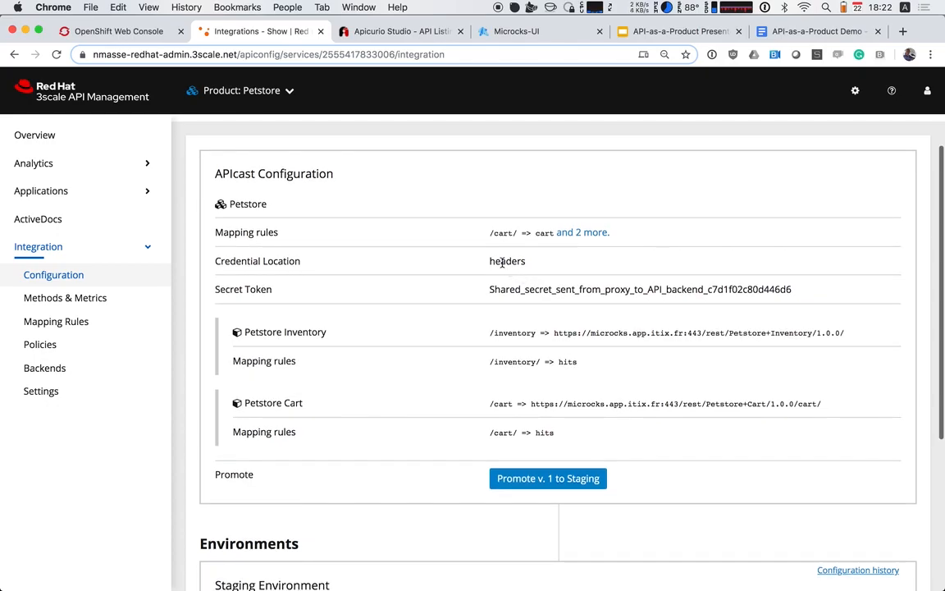
pyautogui.scroll(-2, 502, 263)
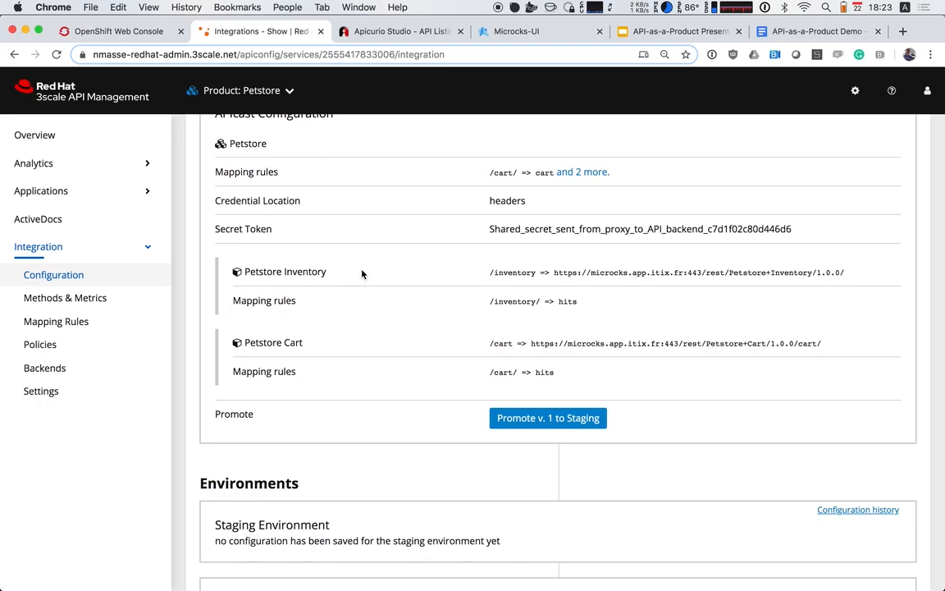
pyautogui.moveTo(490, 271); pyautogui.dragTo(540, 272)
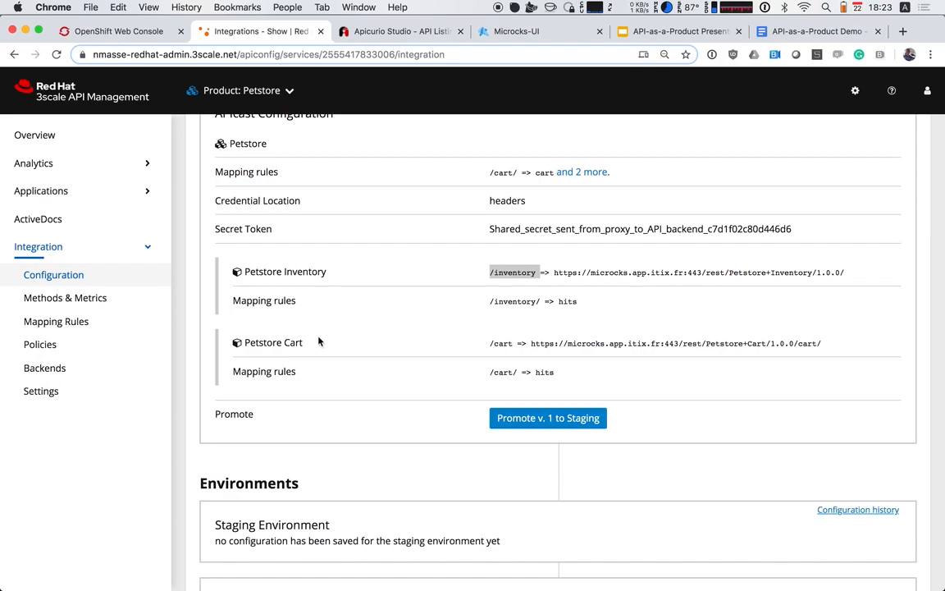
pyautogui.moveTo(236, 342); pyautogui.dragTo(302, 343)
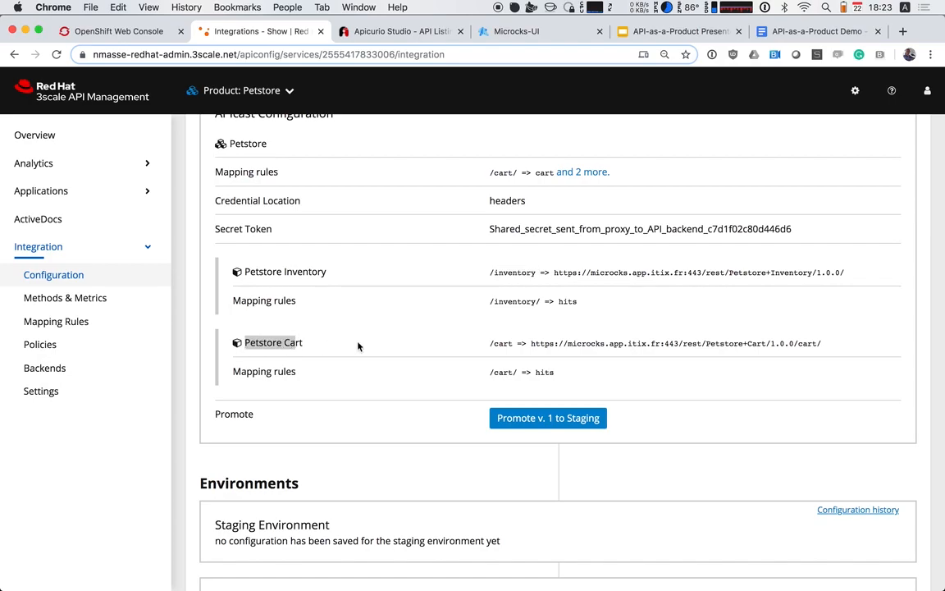
pyautogui.moveTo(490, 343); pyautogui.dragTo(512, 344)
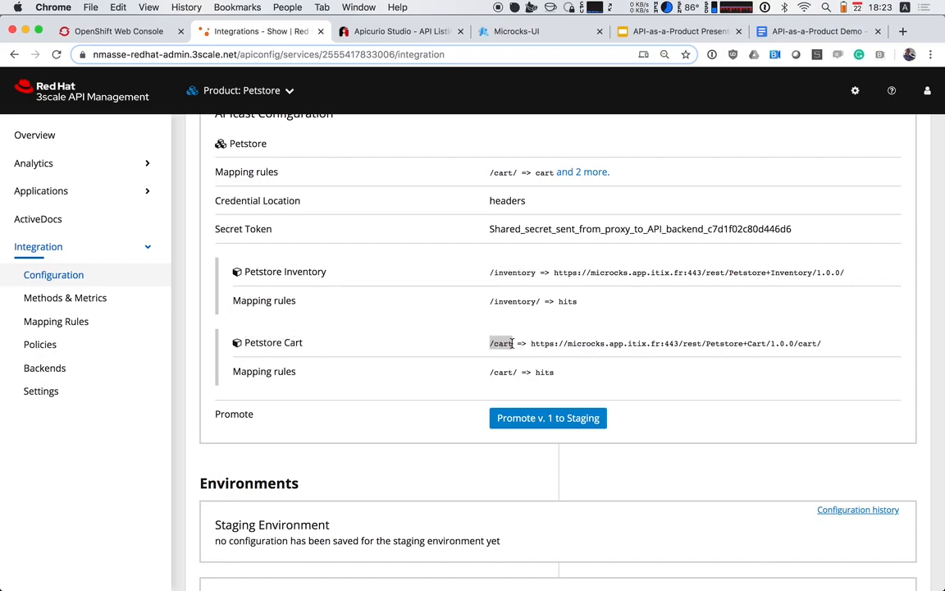
# Promote version 1 of the Petstore APIcast configuration to staging
pyautogui.scroll(-1, 512, 343)
pyautogui.scroll(-2, 512, 343)
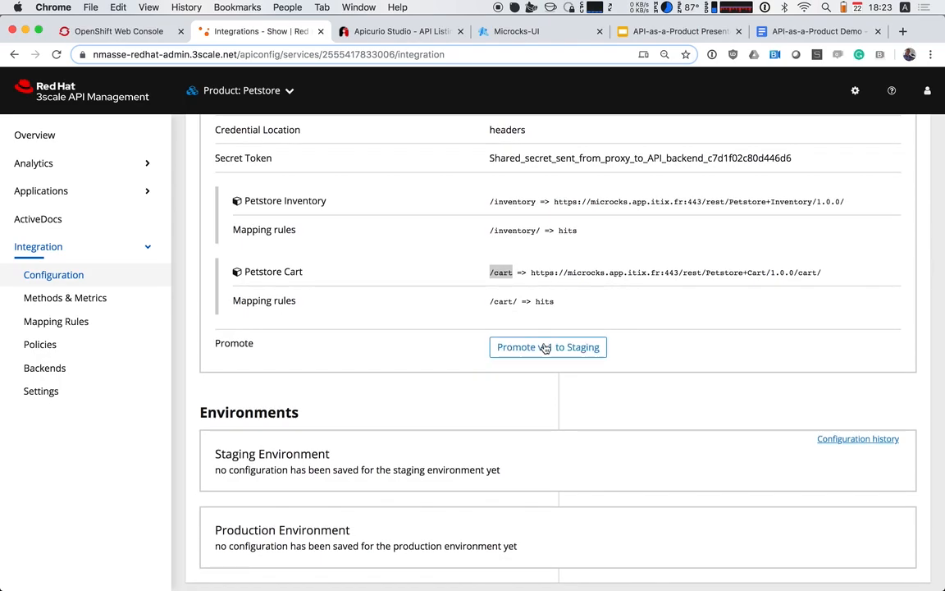
pyautogui.scroll(-1, 388, 360)
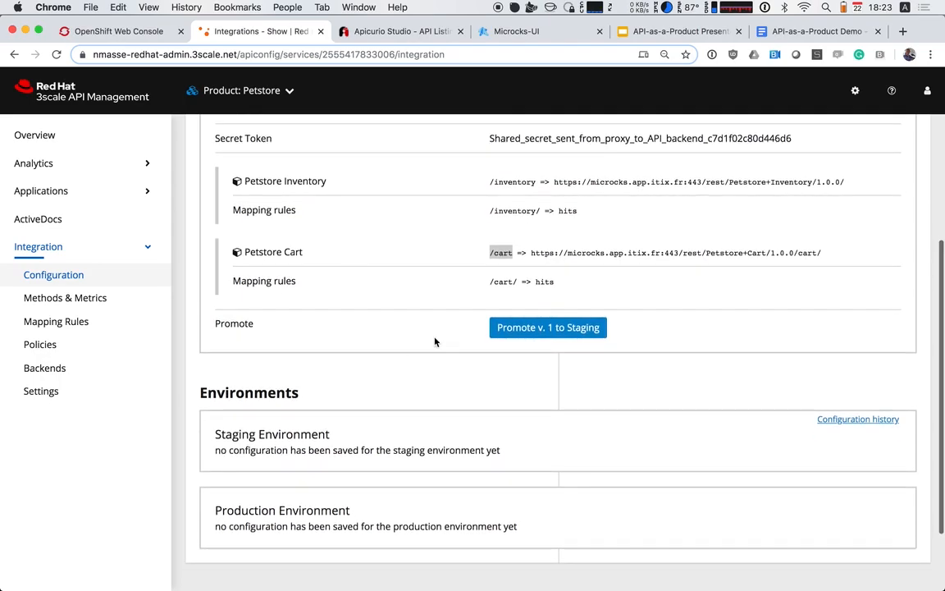
pyautogui.click(527, 332)
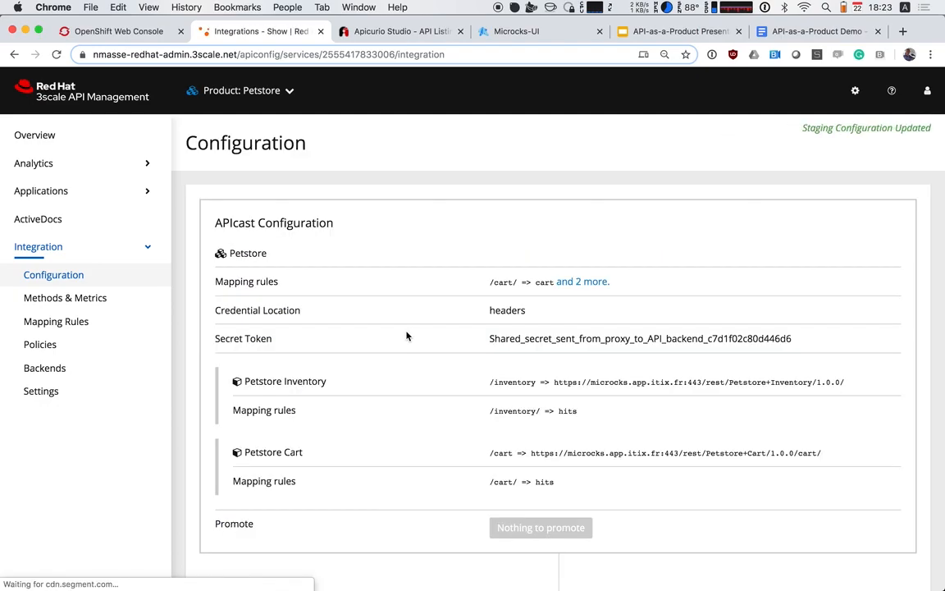
# Copy the staging environment's example curl command for testing and switch to Terminal
pyautogui.scroll(-5, 407, 335)
pyautogui.scroll(-3, 560, 395)
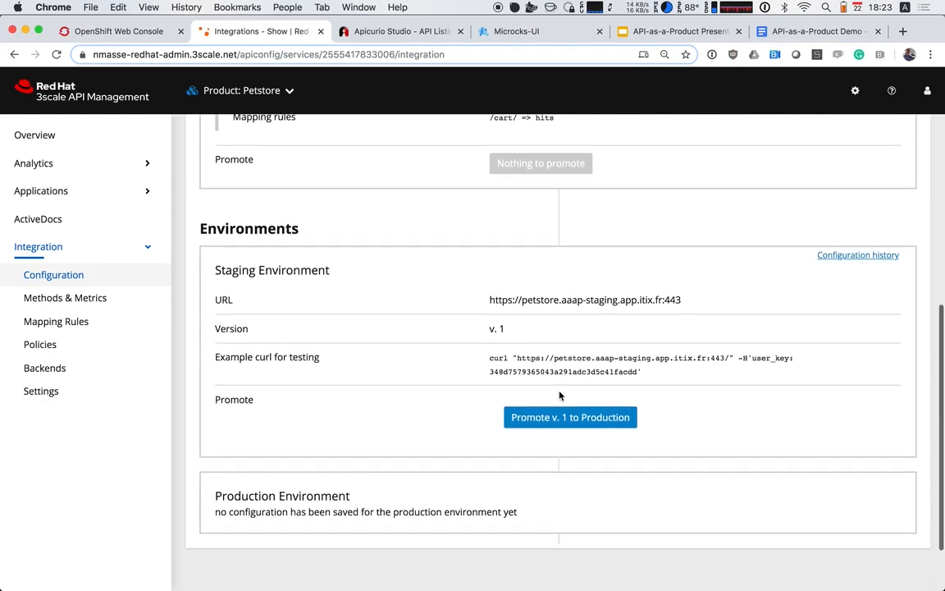
pyautogui.moveTo(490, 358); pyautogui.dragTo(647, 371)
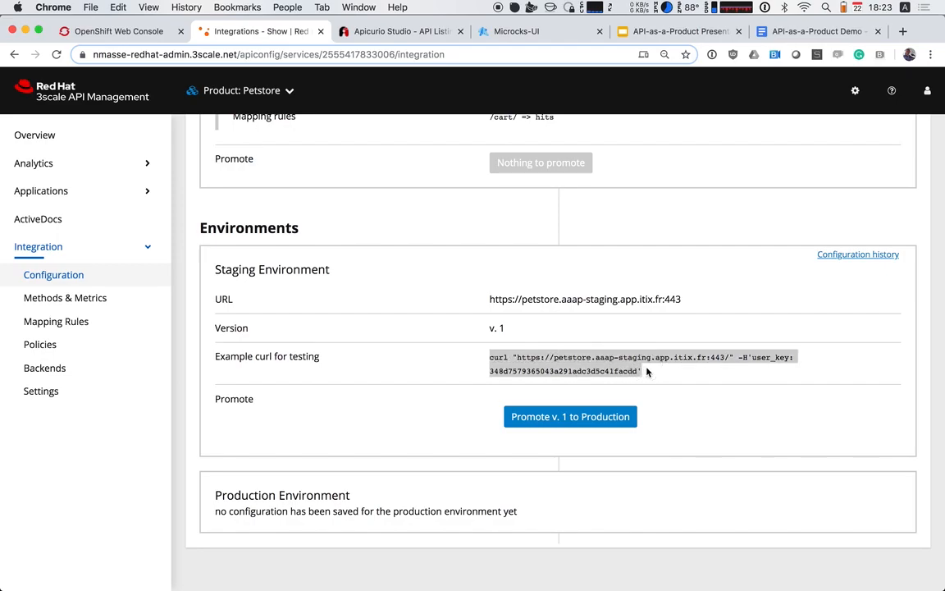
pyautogui.press('super+c')
pyautogui.press('super+Tab')
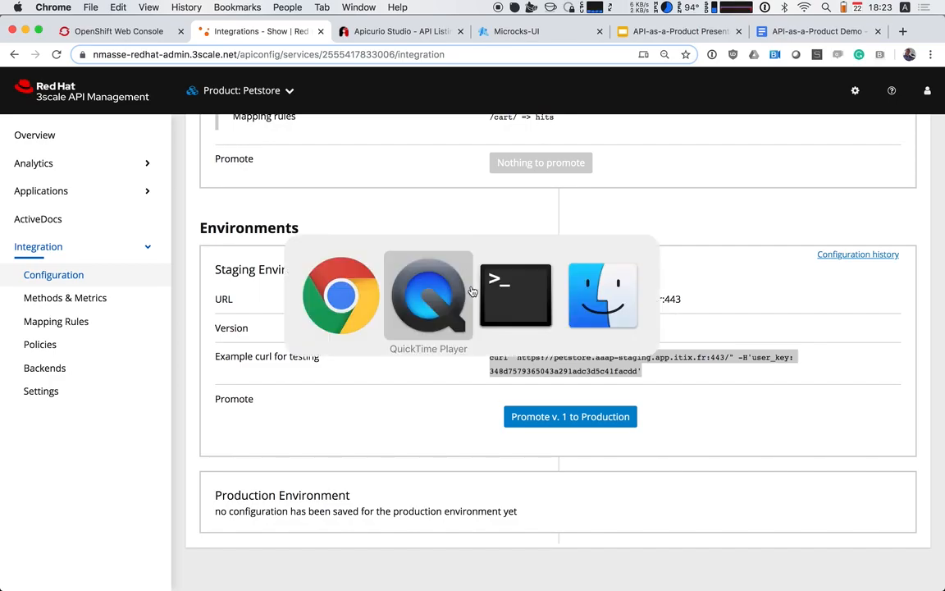
pyautogui.press('super+Tab')
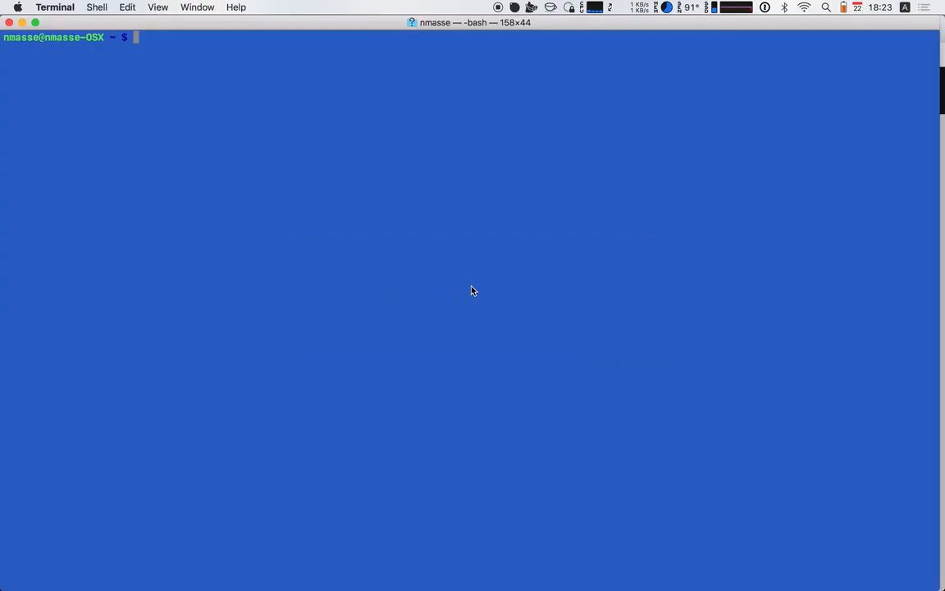
# Paste the example staging curl command including its API key, add inventory/pets to the URL path, and run it
pyautogui.press('super+v')
pyautogui.press('Left')
pyautogui.press('Left')
pyautogui.press('Left')
pyautogui.press('Left')
pyautogui.press('Left')
pyautogui.press('Left')
pyautogui.press('Left')
pyautogui.press('Left')
pyautogui.press('Left')
pyautogui.press('Left')
pyautogui.press('Left')
pyautogui.press('Left')
pyautogui.press('Left')
pyautogui.press('Left')
pyautogui.press('Left')
pyautogui.press('Left')
pyautogui.press('Left')
pyautogui.press('Left')
pyautogui.press('Left')
pyautogui.press('Left')
pyautogui.press('Left')
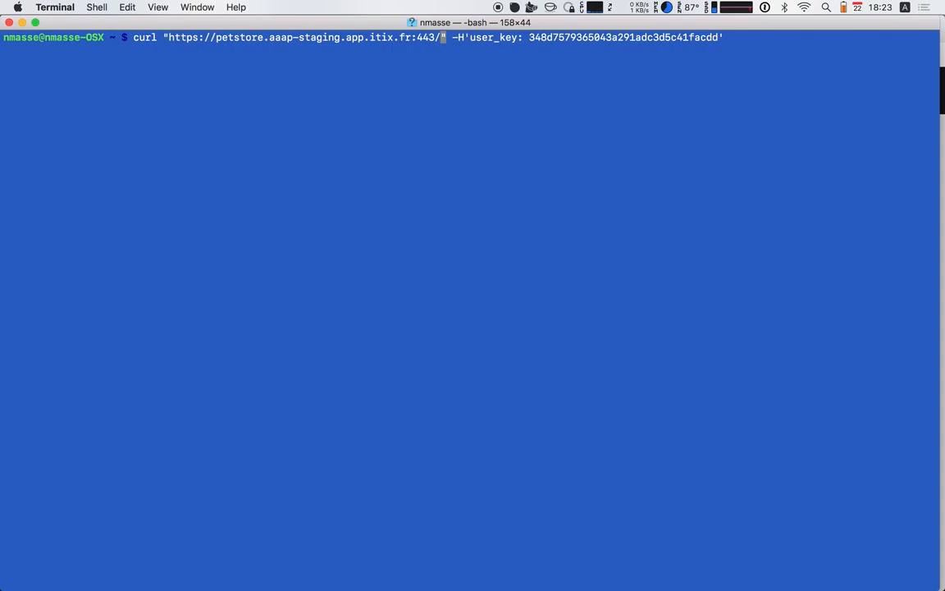
pyautogui.write('inve')
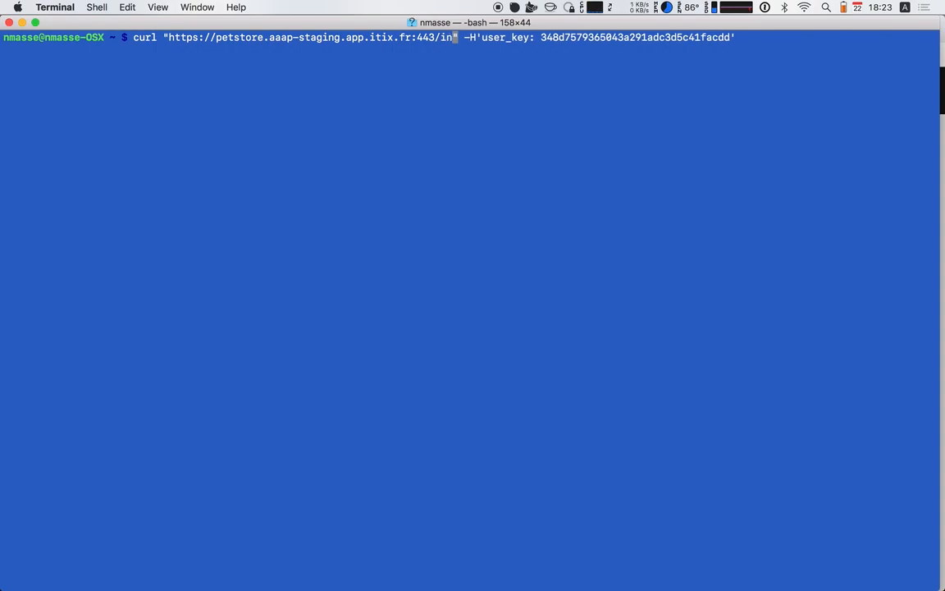
pyautogui.write('ntory/')
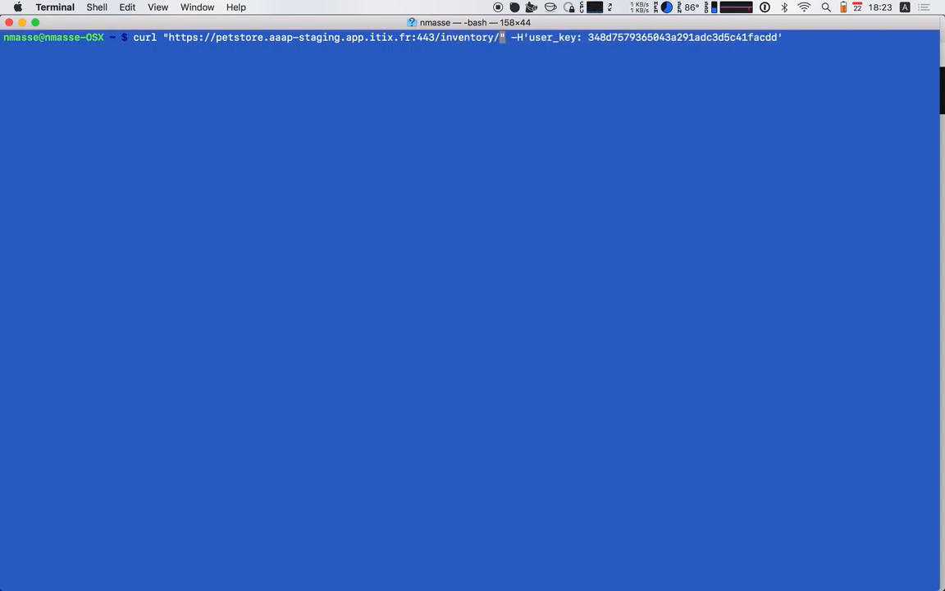
pyautogui.write('c')
pyautogui.press('BackSpace')
pyautogui.write('pets')
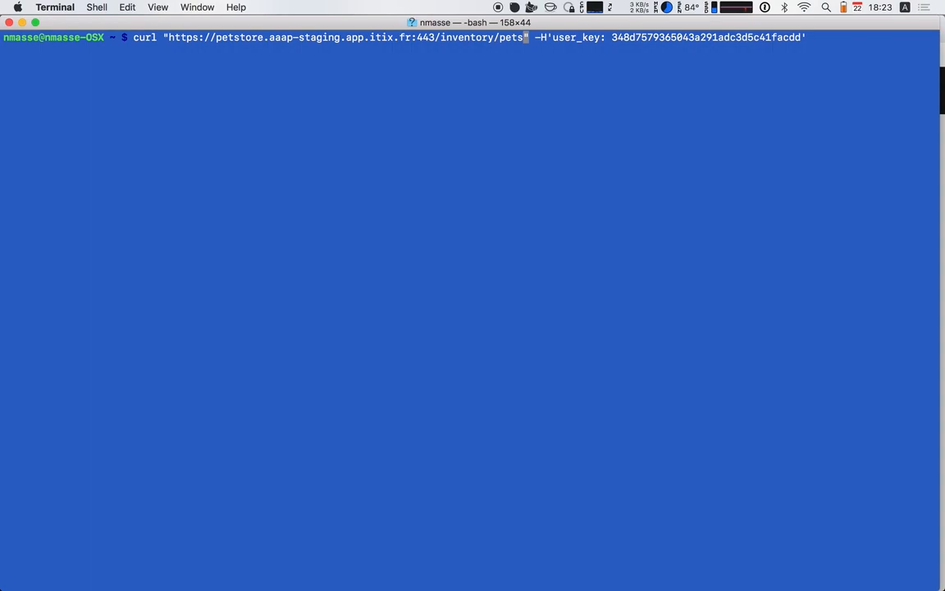
pyautogui.press('Return')
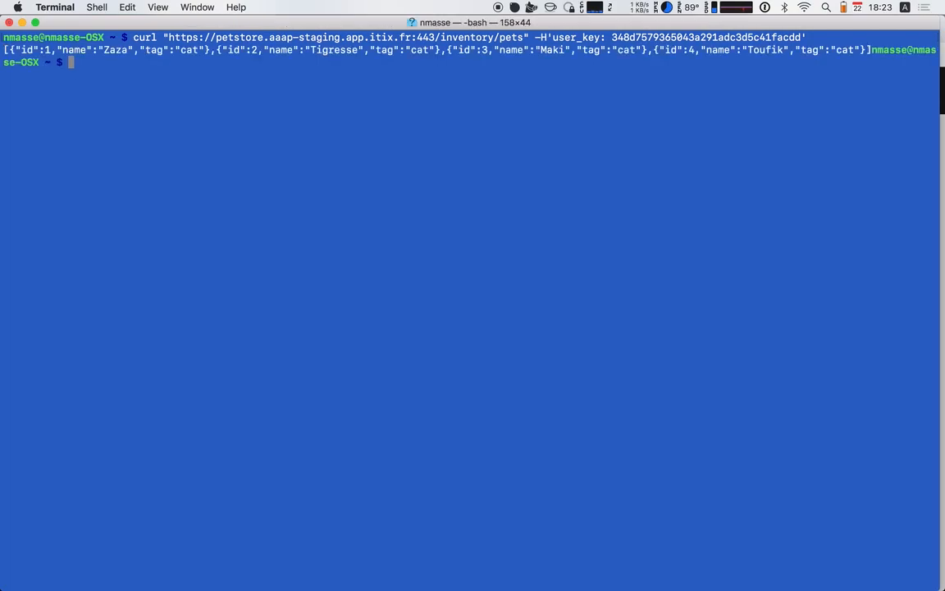
# Clear the terminal and rerun the staging inventory/pets request with the -s option, piping the output through jq
pyautogui.press('Up')
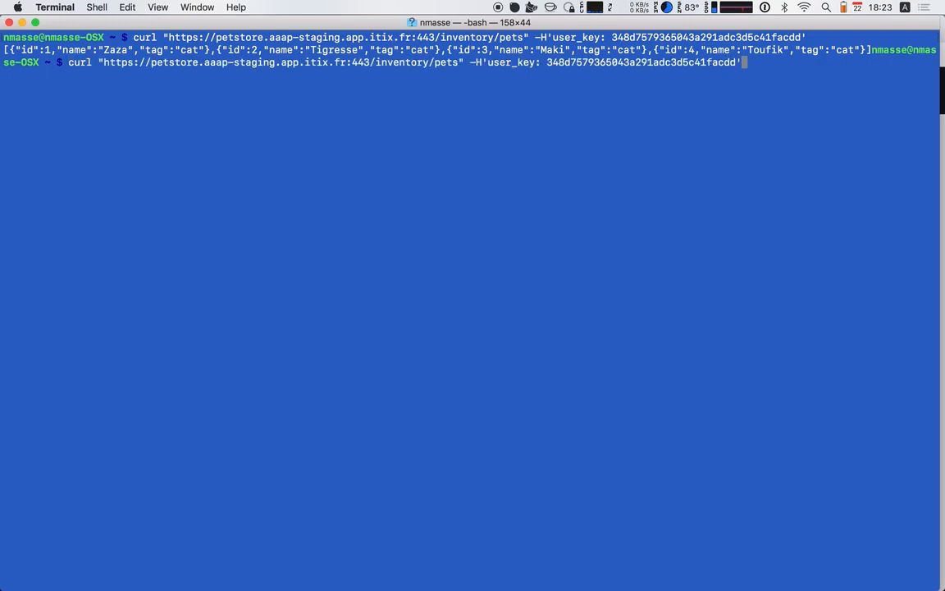
pyautogui.hotkey('ctrl', 'l')
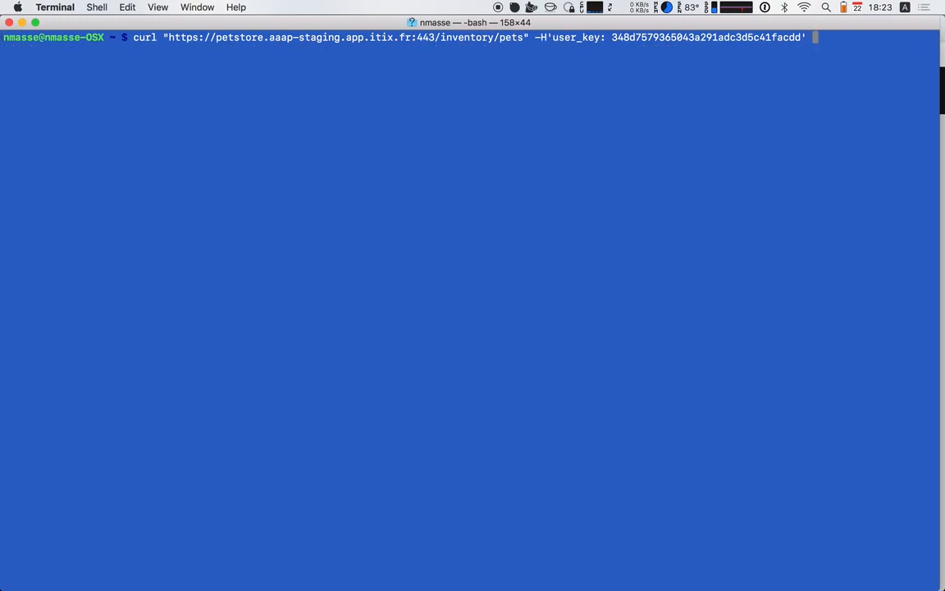
pyautogui.write('-s |jq .')
pyautogui.press('Return')
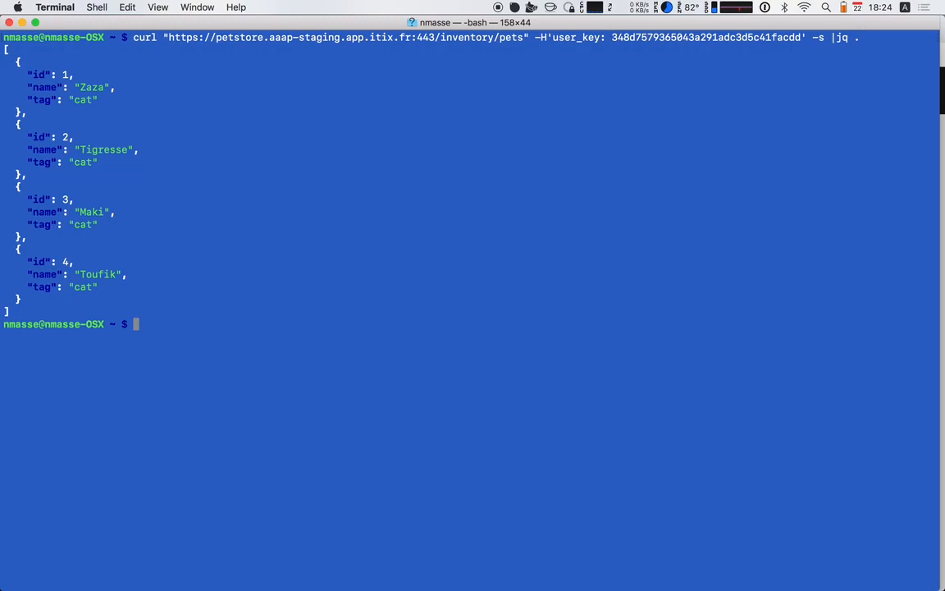
# Switch to Google Chrome, promote version 1 of the Petstore configuration to production, and check the production environment's details
pyautogui.press('super+Tab')
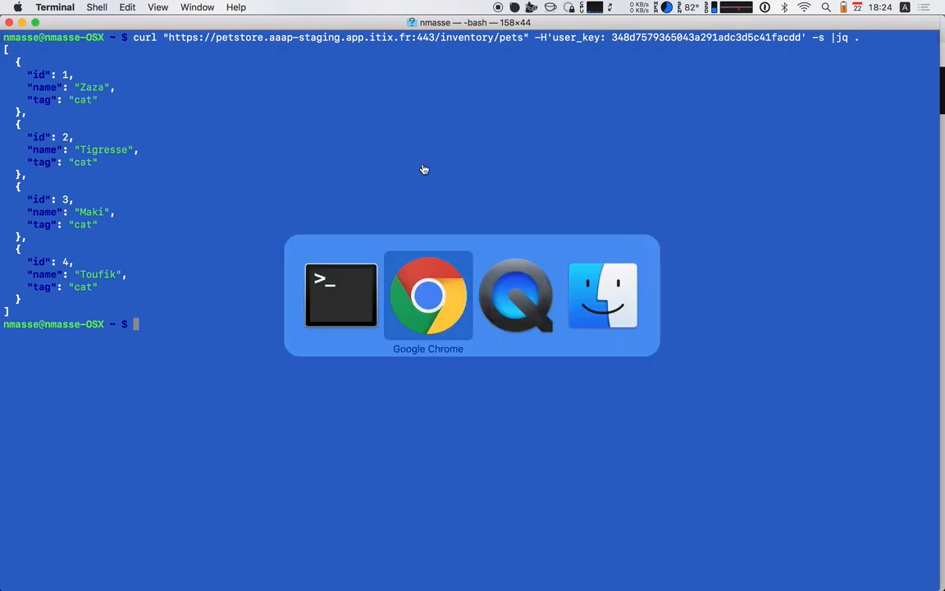
pyautogui.click(516, 355)
pyautogui.scroll(-1, 544, 363)
pyautogui.scroll(-2, 544, 361)
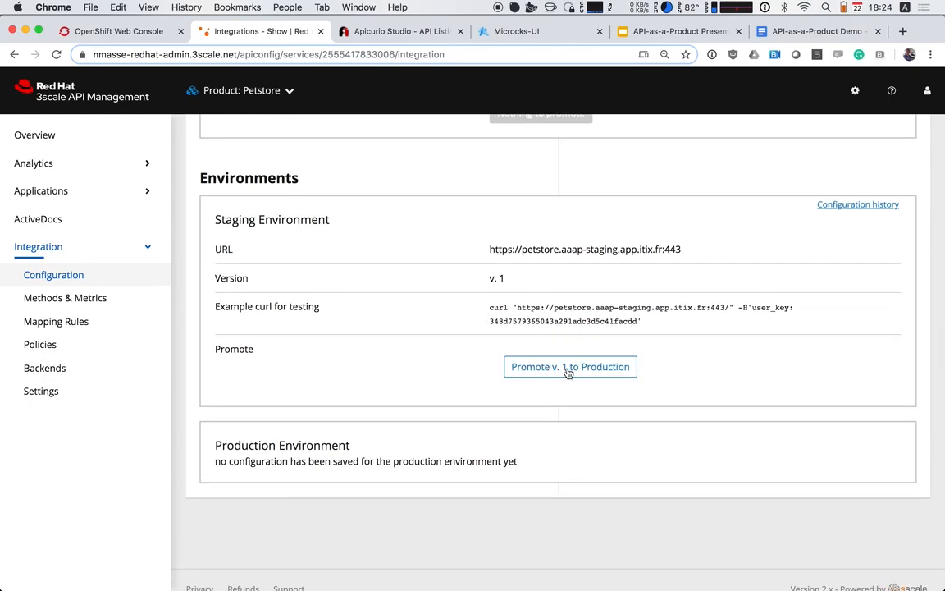
pyautogui.click(566, 368)
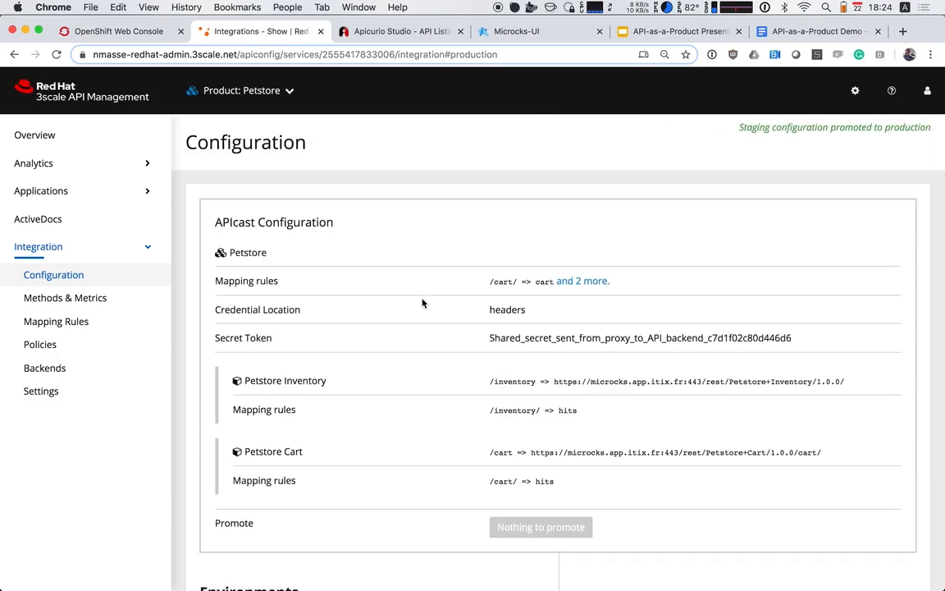
pyautogui.scroll(-8, 422, 303)
pyautogui.scroll(-3, 423, 304)
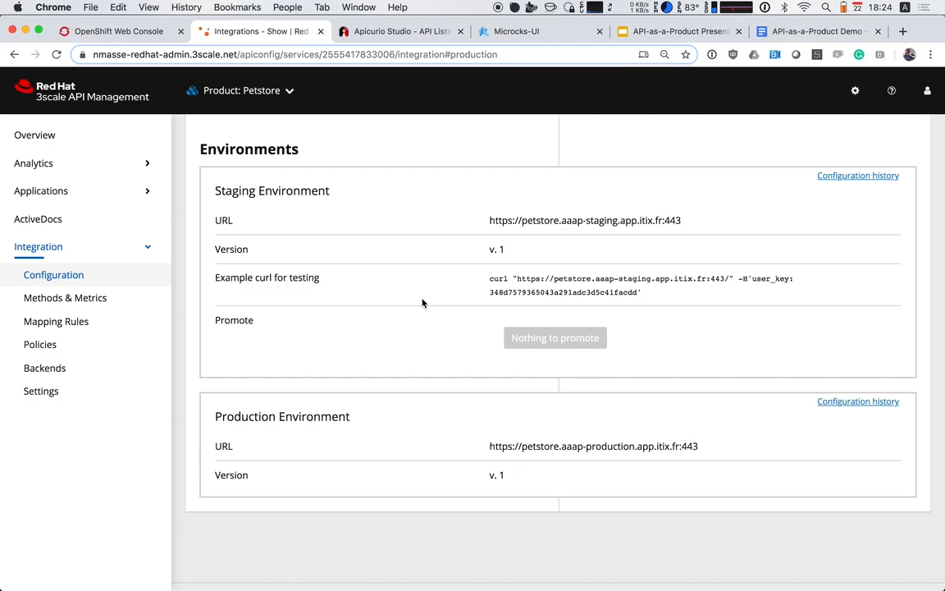
pyautogui.scroll(-2, 423, 226)
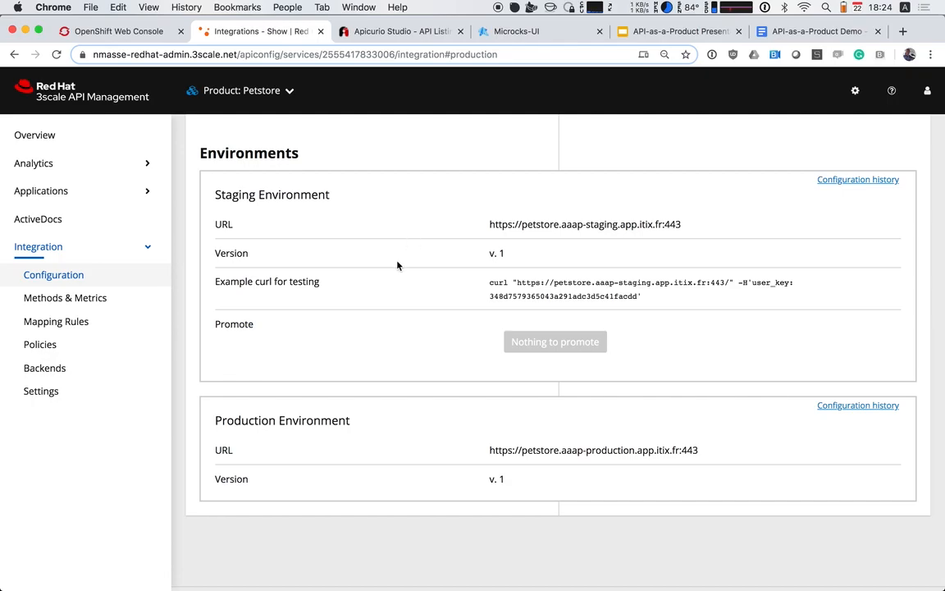
# Switch to Terminal, recall the inventory/pets request on a cleared screen, and replace staging with production in its host name
pyautogui.press('super+Tab')
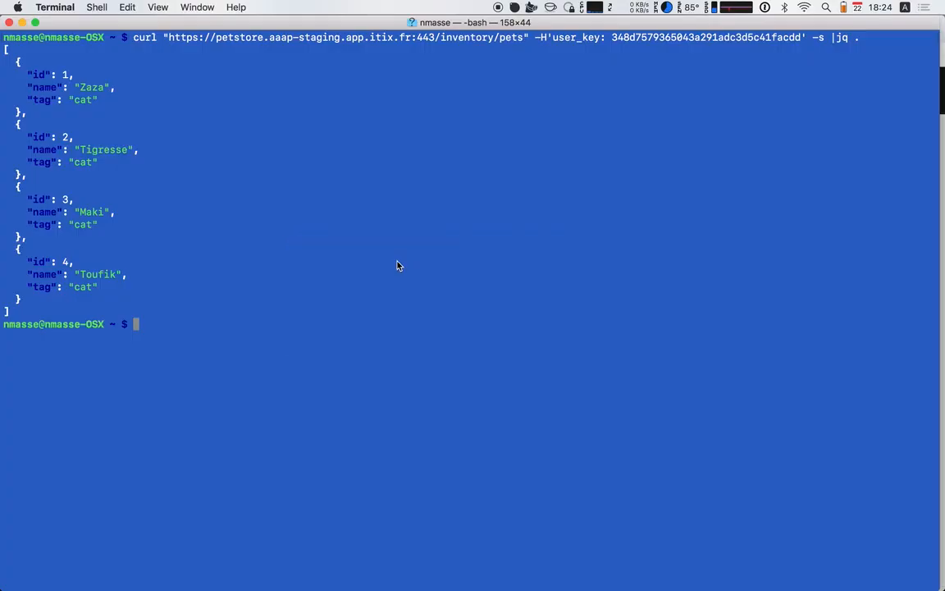
pyautogui.hotkey('ctrl', 'l')
pyautogui.press('Up')
pyautogui.hotkey('alt', 'Left')
pyautogui.hotkey('alt', 'Left')
pyautogui.hotkey('alt', 'Left')
pyautogui.hotkey('alt', 'Left')
pyautogui.hotkey('alt', 'Left')
pyautogui.hotkey('alt', 'Left')
pyautogui.hotkey('alt', 'Left')
pyautogui.hotkey('alt', 'Left')
pyautogui.hotkey('alt', 'Left')
pyautogui.hotkey('alt', 'Left')
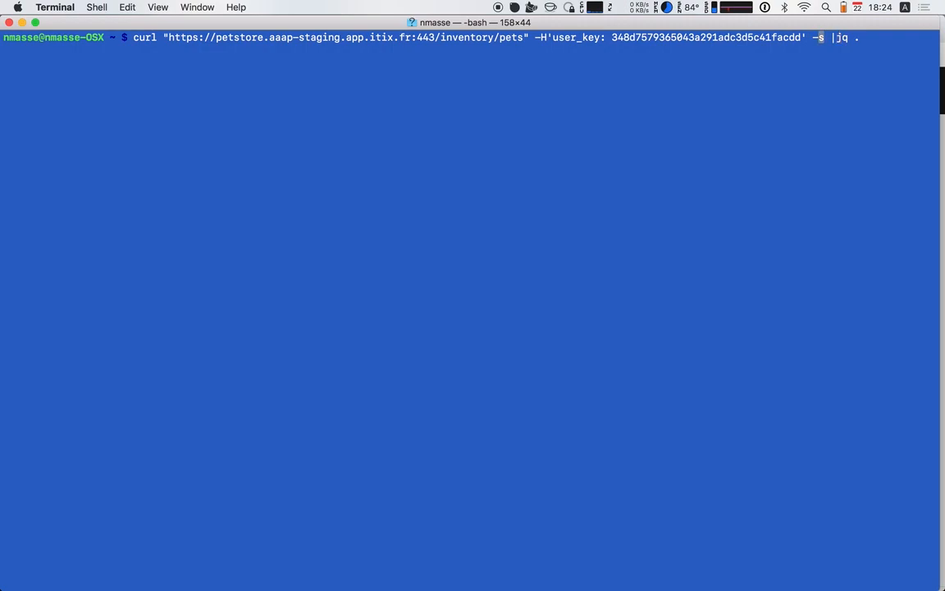
pyautogui.hotkey('alt', 'Left')
pyautogui.hotkey('alt', 'Left')
pyautogui.press('Left')
pyautogui.press('BackSpace')
pyautogui.press('BackSpace')
pyautogui.press('BackSpace')
pyautogui.press('BackSpace')
pyautogui.press('BackSpace')
pyautogui.press('BackSpace')
pyautogui.press('BackSpace')
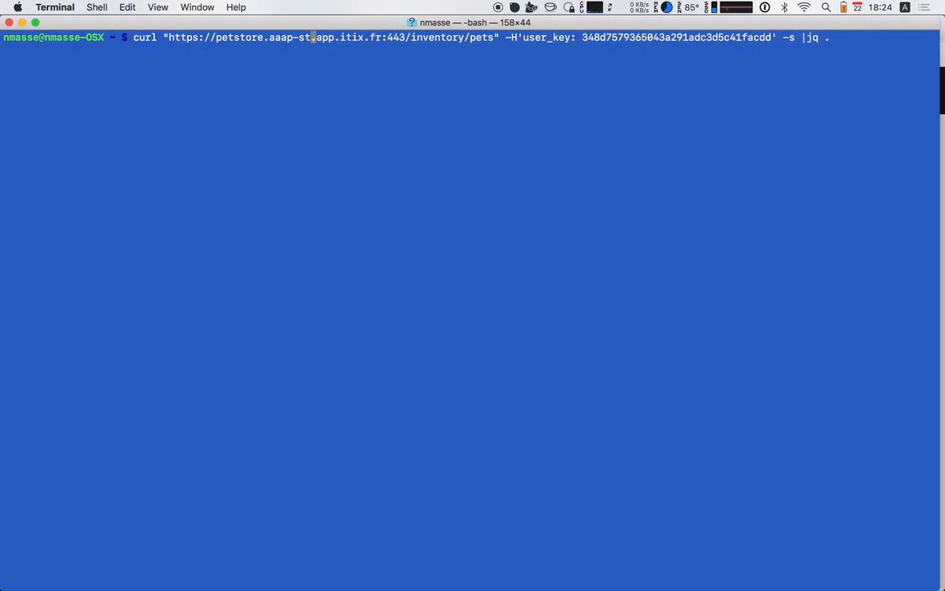
pyautogui.write('produc')
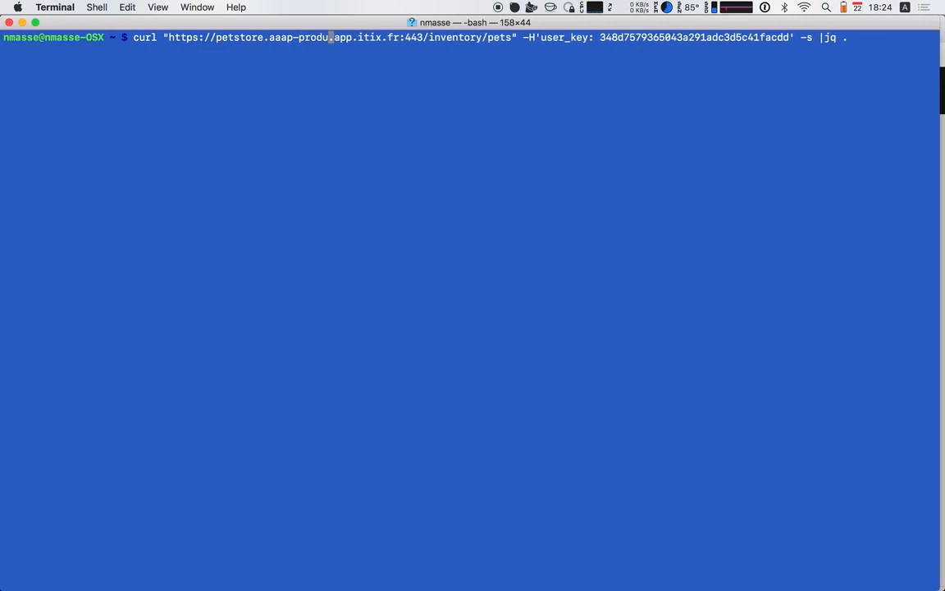
pyautogui.write('tion')
# Remove the -s option and jq pipe from the production inventory/pets request and run it
pyautogui.hotkey('alt', 'Right')
pyautogui.hotkey('alt', 'Right')
pyautogui.hotkey('alt', 'Right')
pyautogui.hotkey('alt', 'Right')
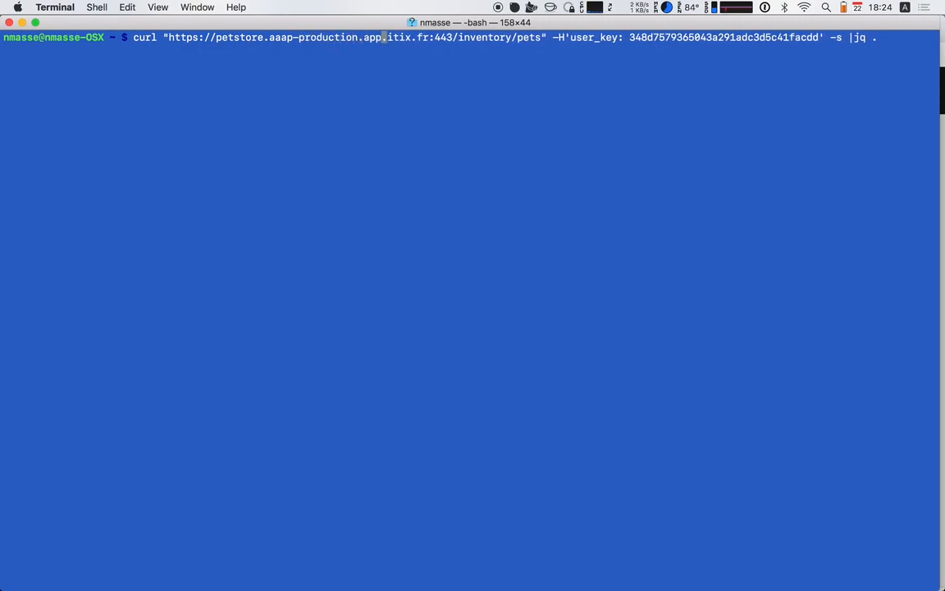
pyautogui.hotkey('alt', 'Right')
pyautogui.hotkey('alt', 'Right')
pyautogui.hotkey('alt', 'Right')
pyautogui.hotkey('alt', 'Right')
pyautogui.hotkey('alt', 'Right')
pyautogui.hotkey('alt', 'Right')
pyautogui.hotkey('alt', 'Right')
pyautogui.press('Left')
pyautogui.press('Left')
pyautogui.hotkey('ctrl', 'k')
pyautogui.press('Return')
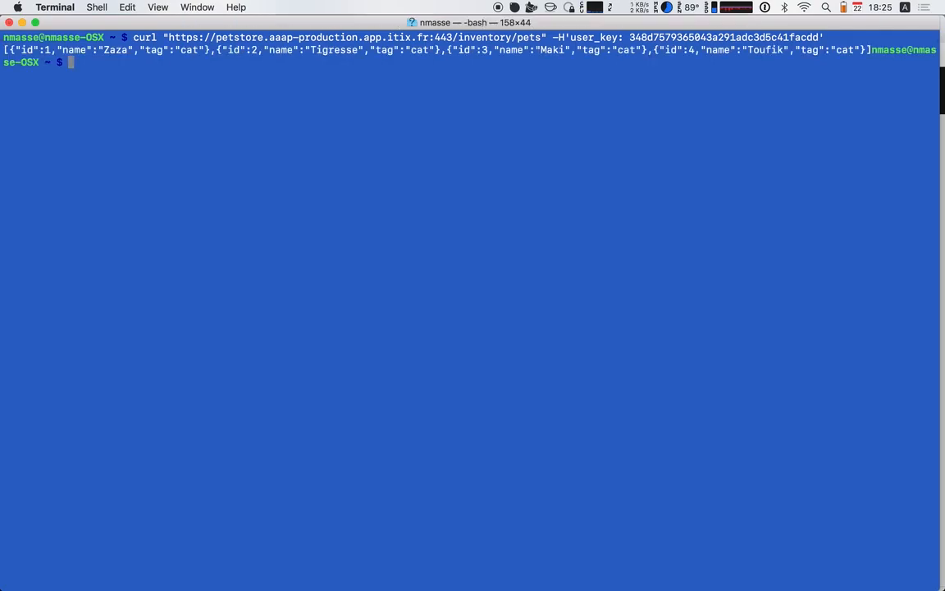
# Clear the terminal and rerun the production inventory/pets request with -s, piping the output through jq
pyautogui.hotkey('ctrl', 'l')
pyautogui.press('Up')
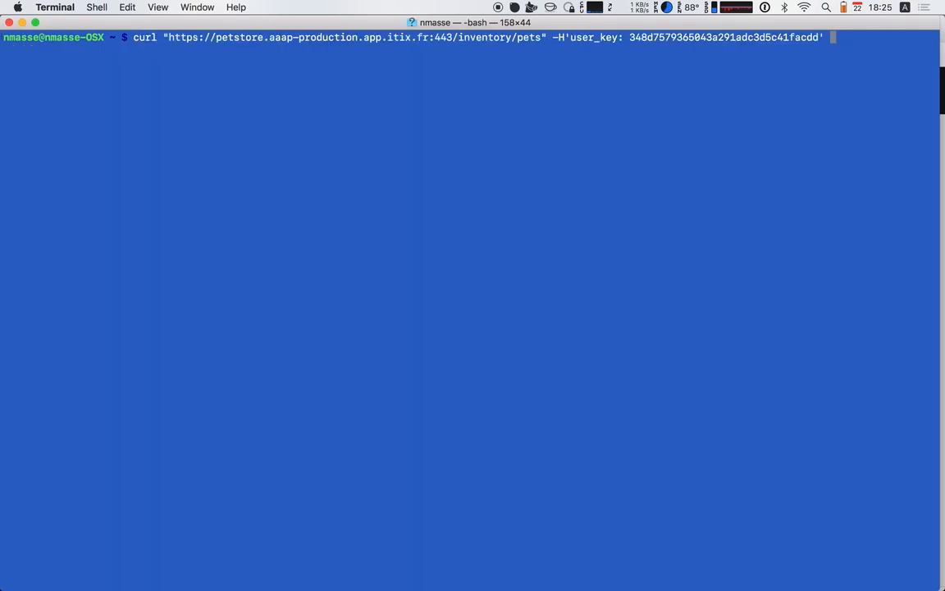
pyautogui.write('|')
pyautogui.press('BackSpace')
pyautogui.write('-s |jq .')
pyautogui.press('Return')
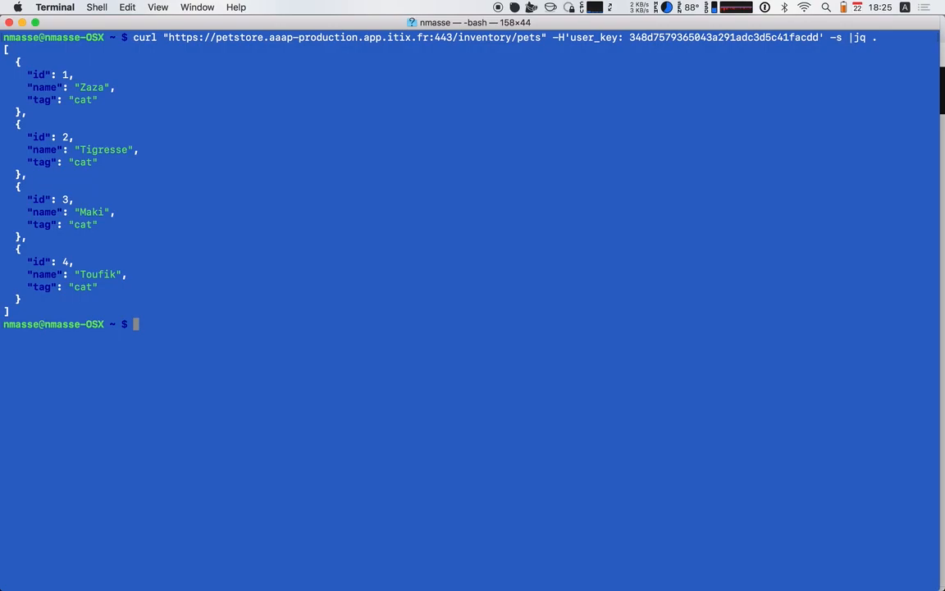
# Request a single pet from production by extending the path to /inventory/pets/1, and check the returned pet's name
pyautogui.press('Up')
pyautogui.hotkey('alt', 'Left')
pyautogui.hotkey('alt', 'Left')
pyautogui.hotkey('alt', 'Left')
pyautogui.hotkey('alt', 'Left')
pyautogui.hotkey('alt', 'Left')
pyautogui.hotkey('alt', 'Left')
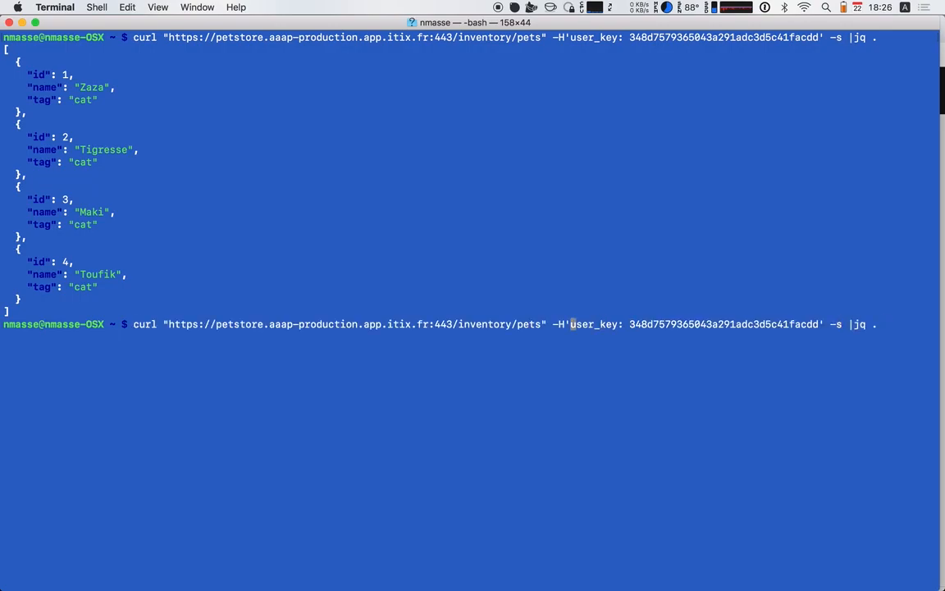
pyautogui.hotkey('alt', 'Left')
pyautogui.hotkey('alt', 'Right')
pyautogui.write('/1')
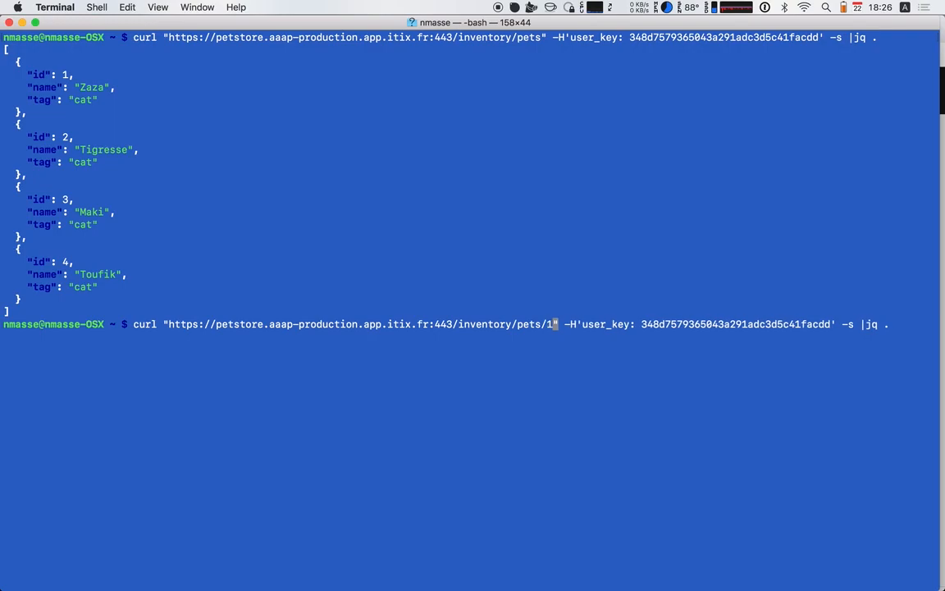
pyautogui.press('Return')
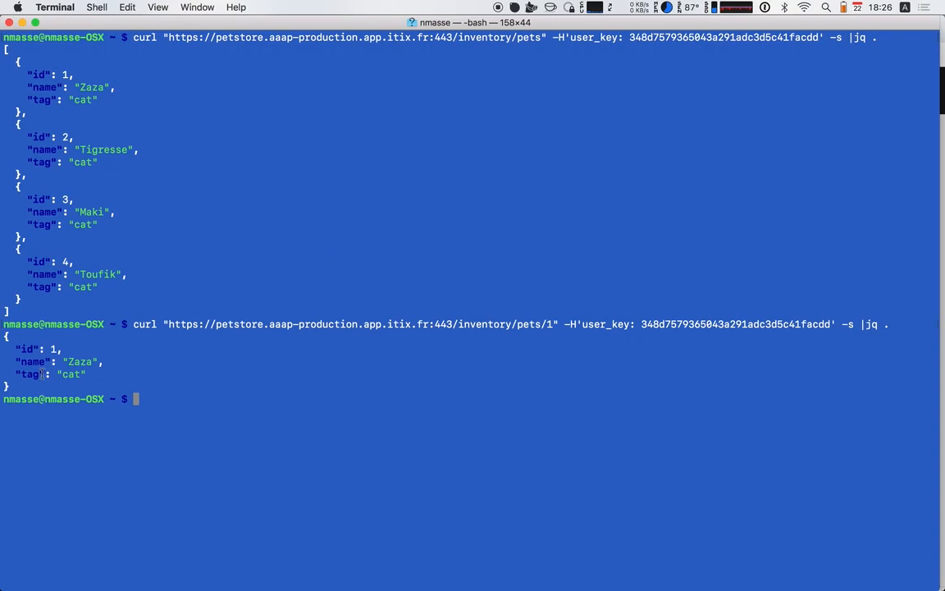
pyautogui.doubleClick(78, 362)
pyautogui.click(169, 344)
# Recall the single-pet request and replace its path after the port with /cart/new
pyautogui.press('Up')
pyautogui.hotkey('alt', 'Left')
pyautogui.hotkey('alt', 'Left')
pyautogui.hotkey('alt', 'Left')
pyautogui.hotkey('alt', 'Left')
pyautogui.hotkey('alt', 'Left')
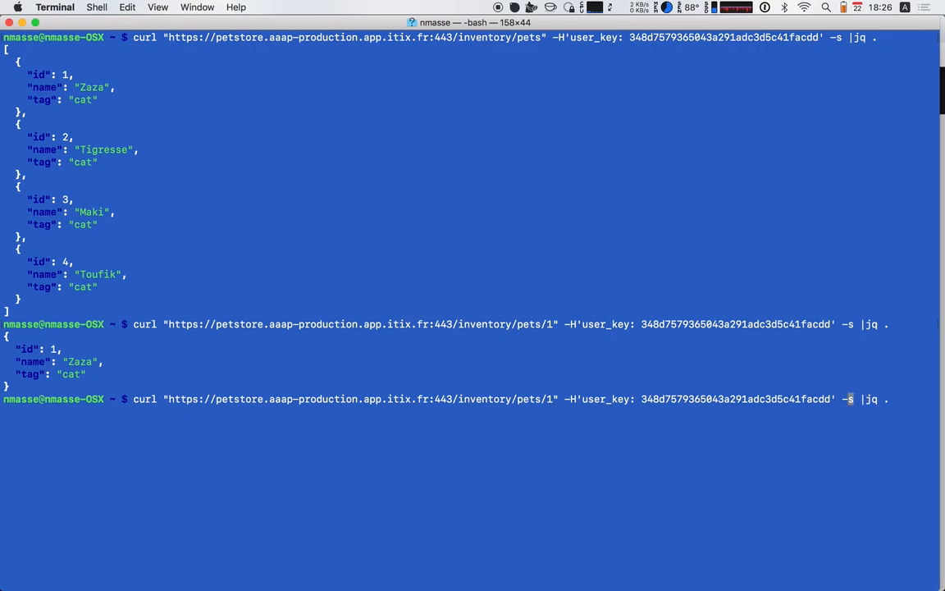
pyautogui.hotkey('alt', 'Left')
pyautogui.hotkey('alt', 'Left')
pyautogui.press('Right')
pyautogui.press('BackSpace')
pyautogui.press('BackSpace')
pyautogui.press('BackSpace')
pyautogui.press('BackSpace')
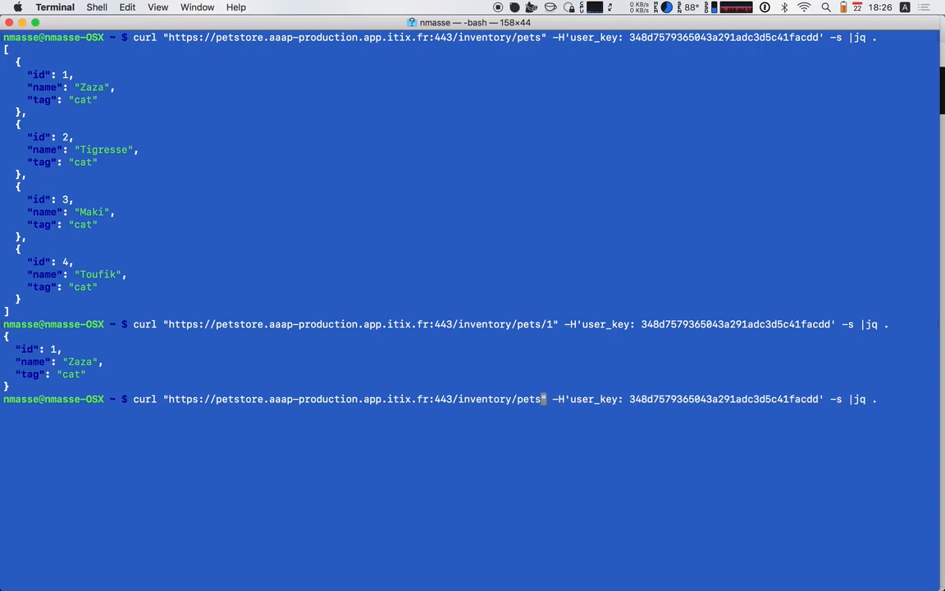
pyautogui.press('BackSpace')
pyautogui.press('BackSpace')
pyautogui.press('BackSpace')
pyautogui.press('BackSpace')
pyautogui.press('BackSpace')
pyautogui.press('BackSpace')
pyautogui.press('BackSpace')
pyautogui.press('BackSpace')
pyautogui.press('BackSpace')
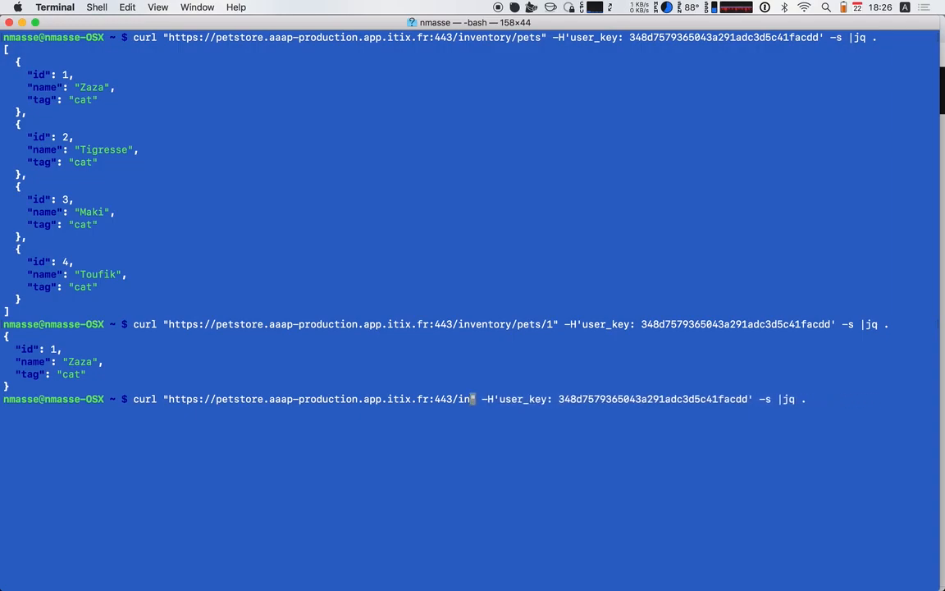
pyautogui.write('cart')
pyautogui.write('/new')
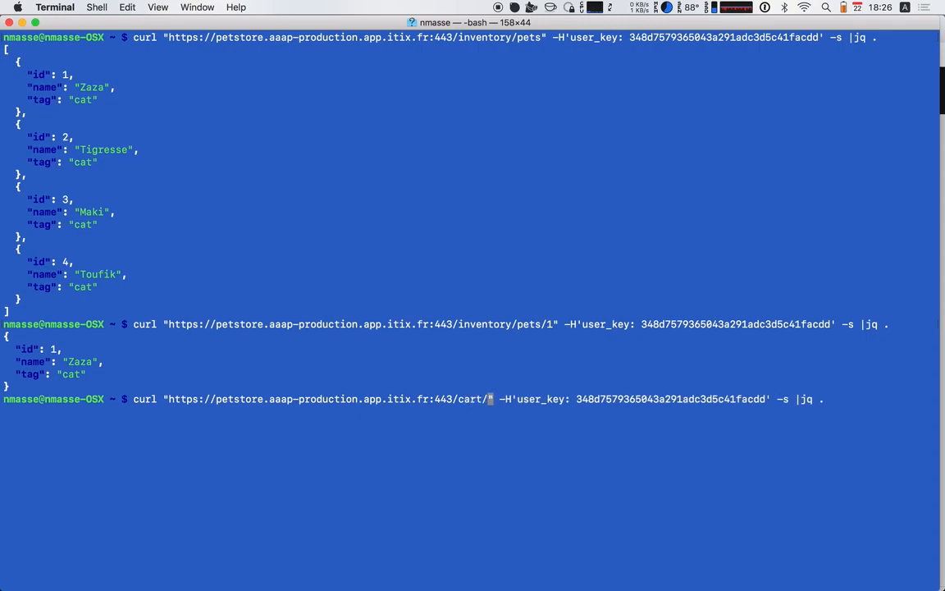
# Add the -XPOST option to the /cart/new request and run it
pyautogui.press('Right')
pyautogui.write('-d')
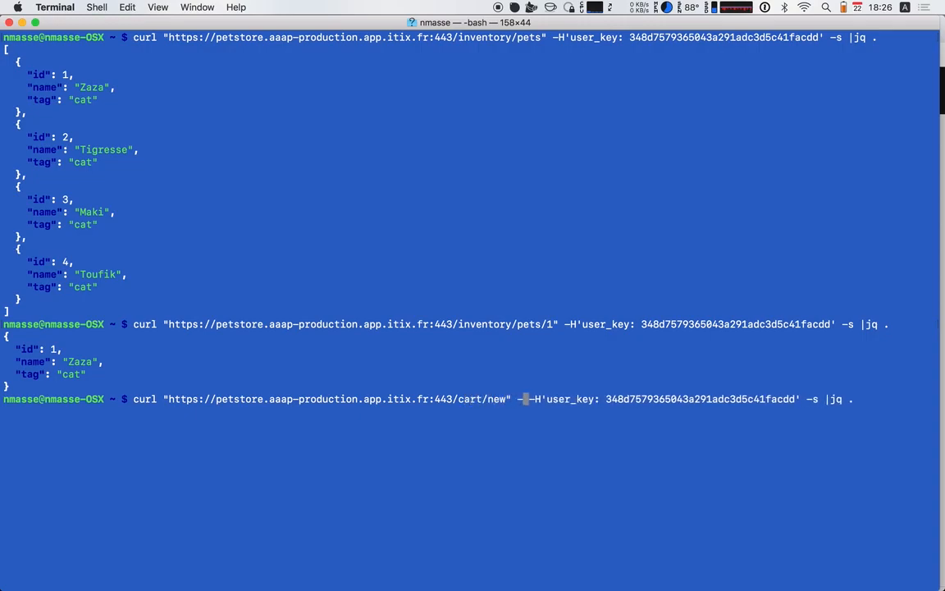
pyautogui.press('BackSpace')
pyautogui.write('XPOST')
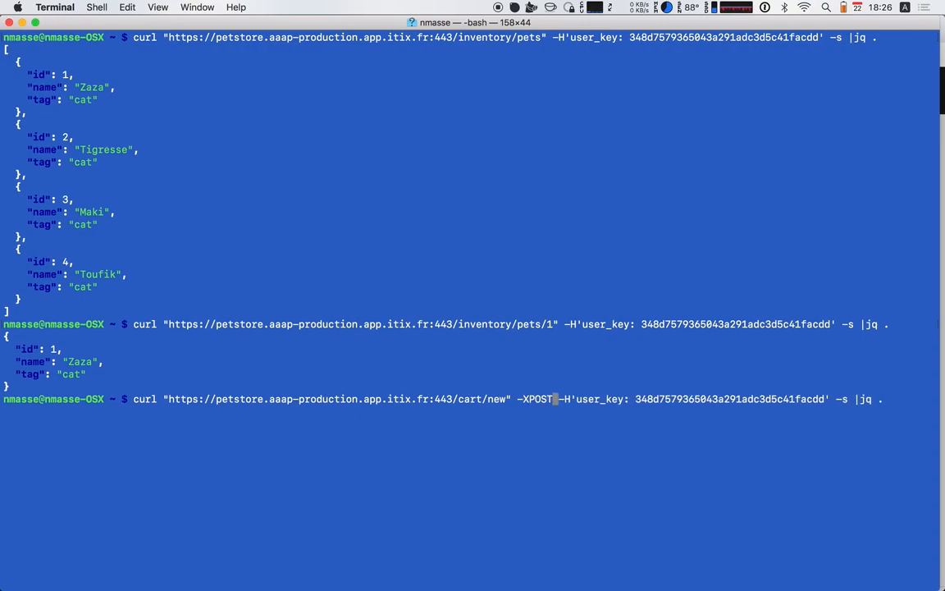
pyautogui.press('Return')
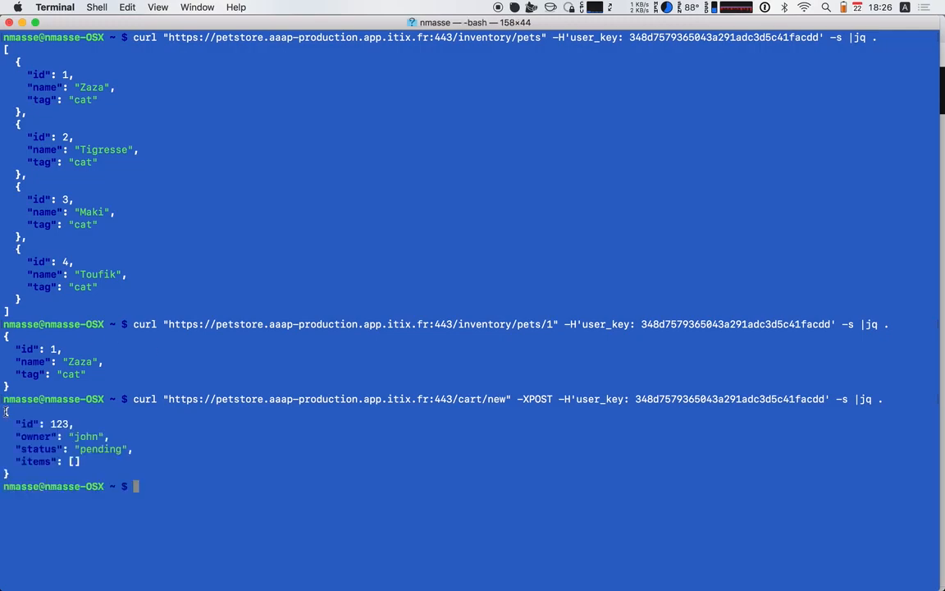
# Examine the id, owner, status and items fields in the new cart's JSON response
pyautogui.moveTo(5, 411); pyautogui.dragTo(10, 473)
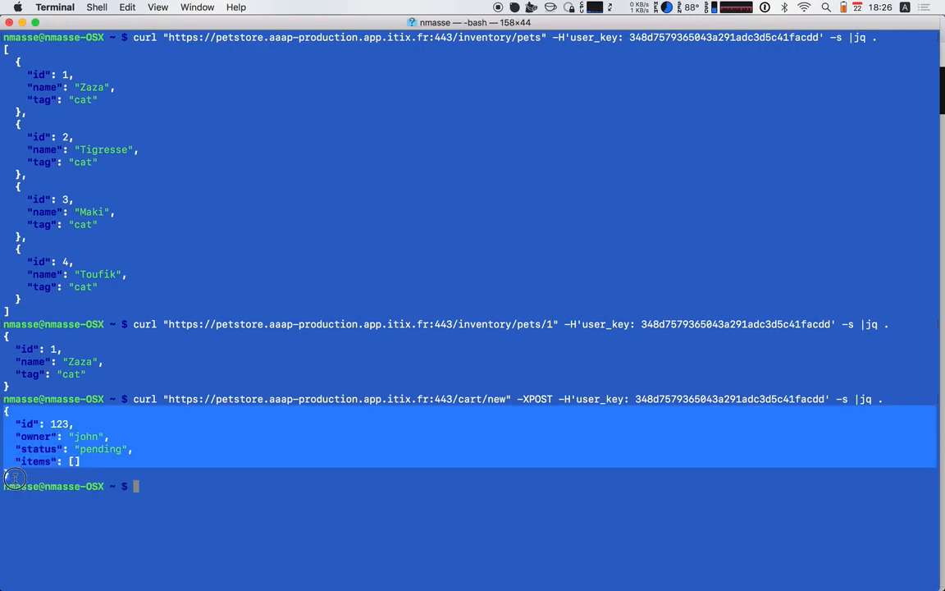
pyautogui.click(53, 425)
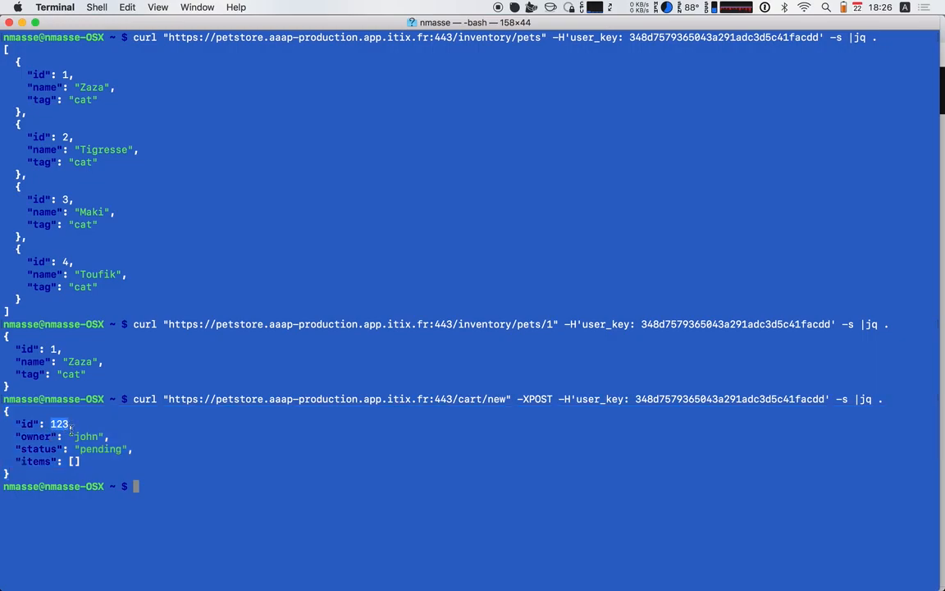
pyautogui.doubleClick(82, 438)
pyautogui.doubleClick(94, 449)
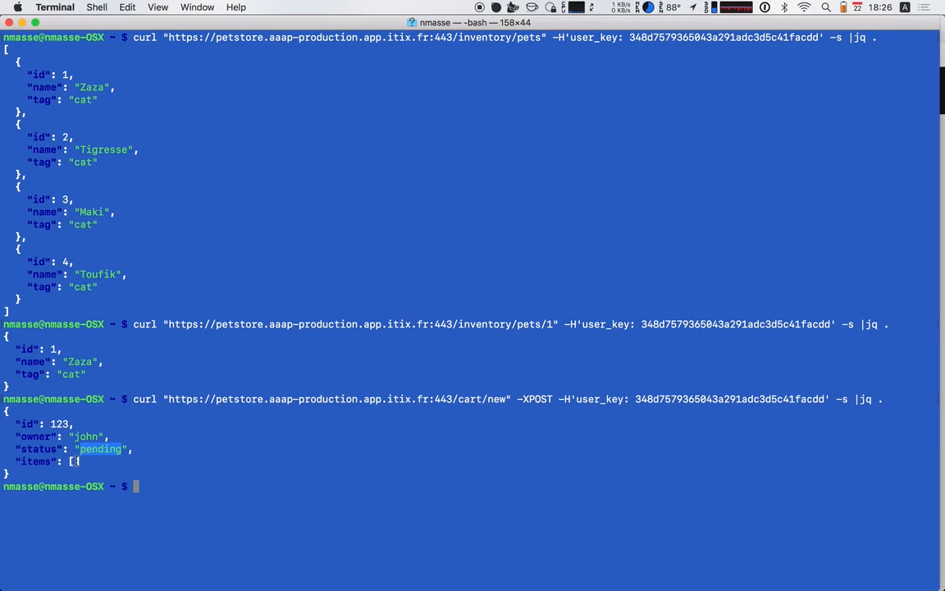
pyautogui.click(151, 454)
# Recall the /cart/new request and change its path to /cart/123/addItem
pyautogui.press('Up')
pyautogui.hotkey('alt', 'Left')
pyautogui.hotkey('alt', 'Left')
pyautogui.hotkey('alt', 'Left')
pyautogui.hotkey('alt', 'Left')
pyautogui.hotkey('alt', 'Left')
pyautogui.hotkey('alt', 'Left')
pyautogui.hotkey('alt', 'Left')
pyautogui.hotkey('alt', 'Left')
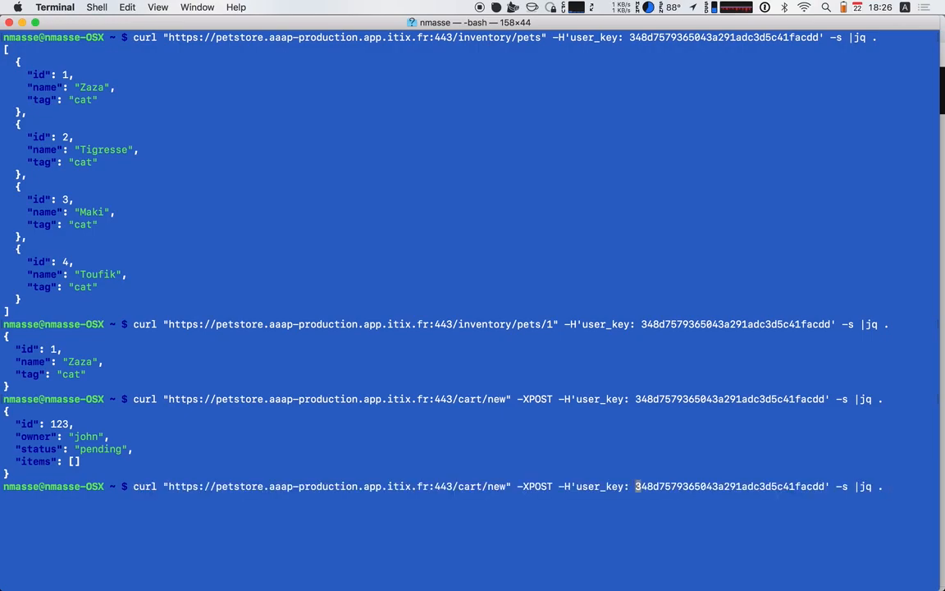
pyautogui.hotkey('alt', 'Right')
pyautogui.press('BackSpace')
pyautogui.press('BackSpace')
pyautogui.press('BackSpace')
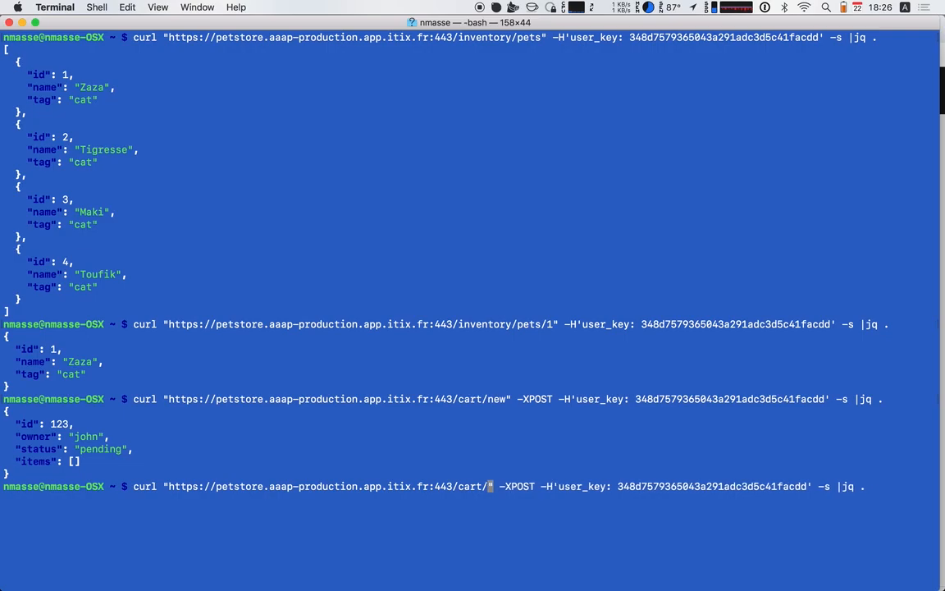
pyautogui.write('123/add')
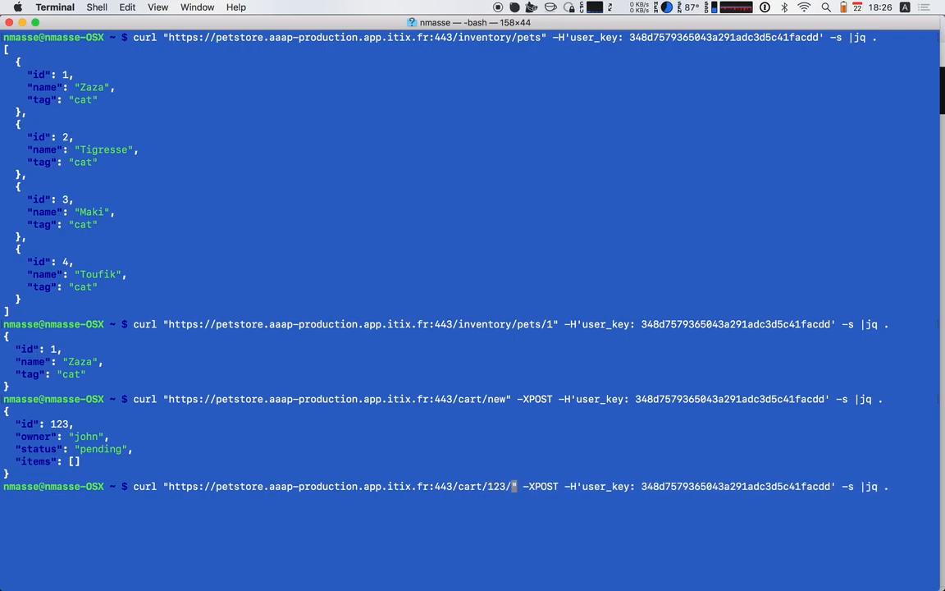
pyautogui.write('Item')
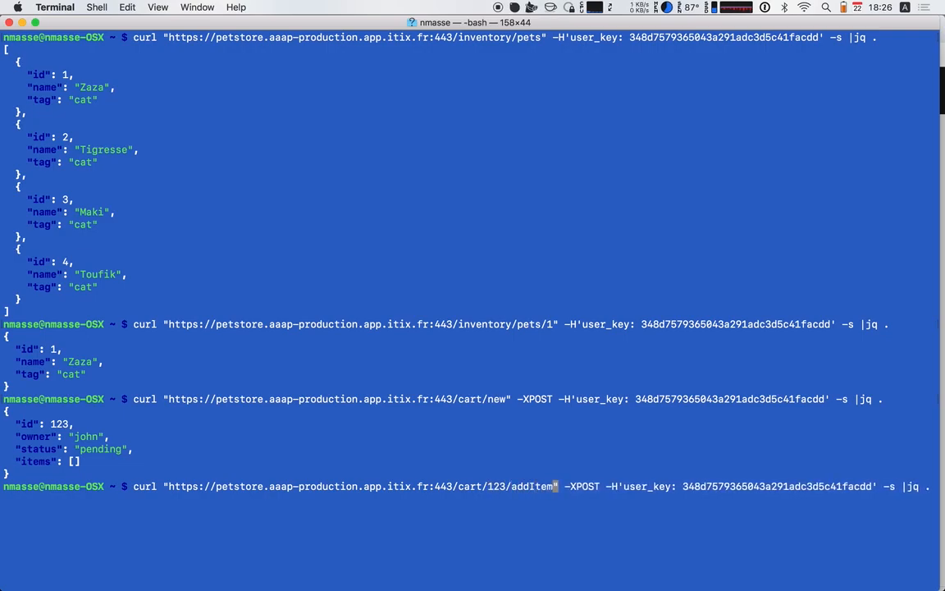
# Insert a 'Content-Type: application/json' header after the -XPOST option of the addItem request
pyautogui.press('Right')
pyautogui.press('Right')
pyautogui.press('Right')
pyautogui.press('Right')
pyautogui.press('Right')
pyautogui.press('Right')
pyautogui.press('Right')
pyautogui.press('Right')
pyautogui.press('Right')
pyautogui.write("-H ''")
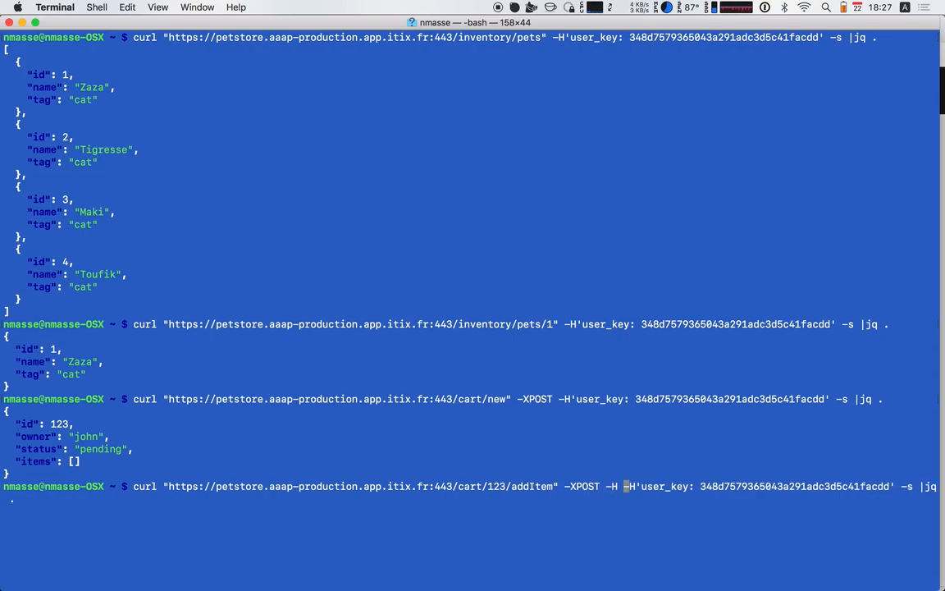
pyautogui.press('Left')
pyautogui.press('Left')
pyautogui.write('Content')
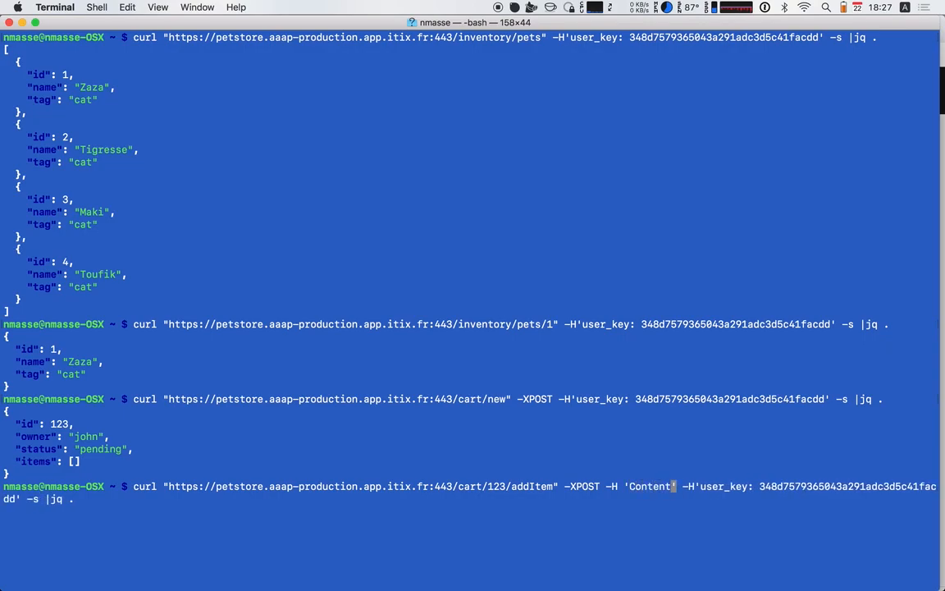
pyautogui.write('-')
pyautogui.write('Type: appl')
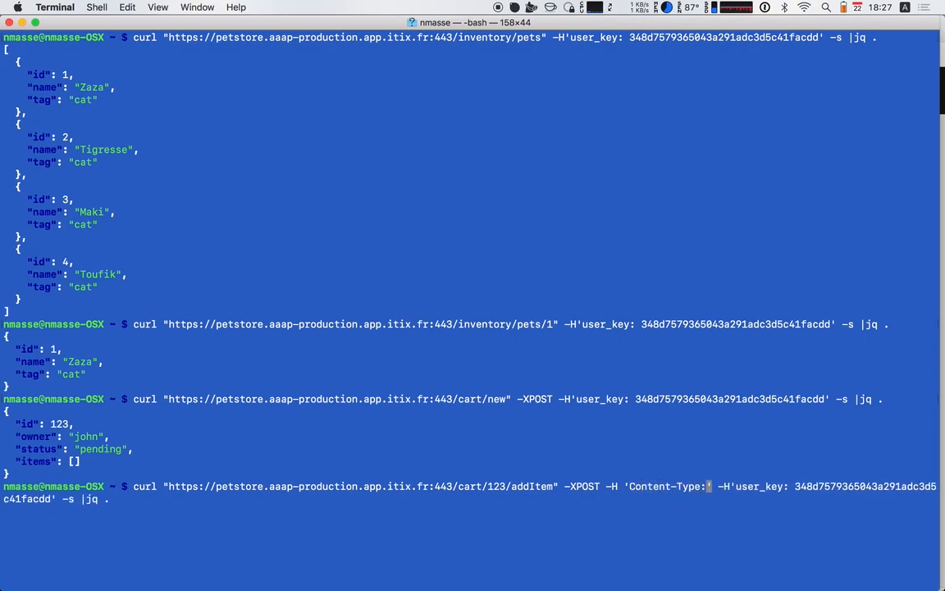
pyautogui.write('ication/json')
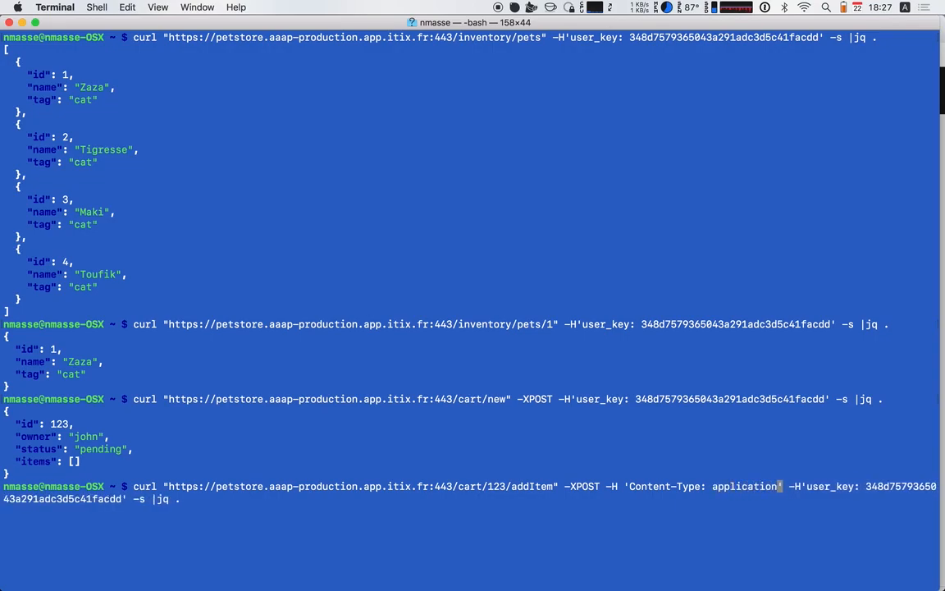
# Run the addItem request with the body option -d 1 and check the items list in the response
pyautogui.press('Right')
pyautogui.press('Right')
pyautogui.write('-d 1')
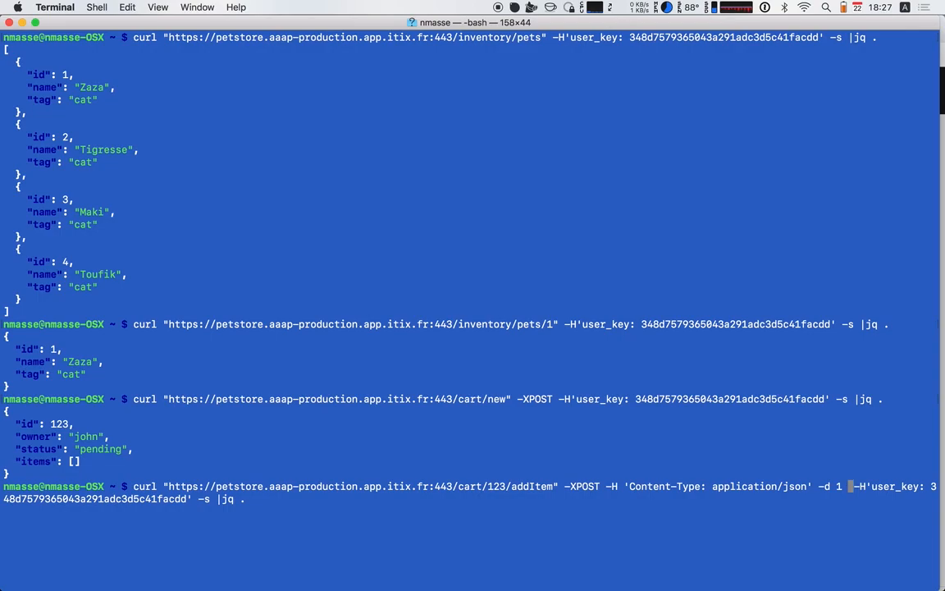
pyautogui.press('BackSpace')
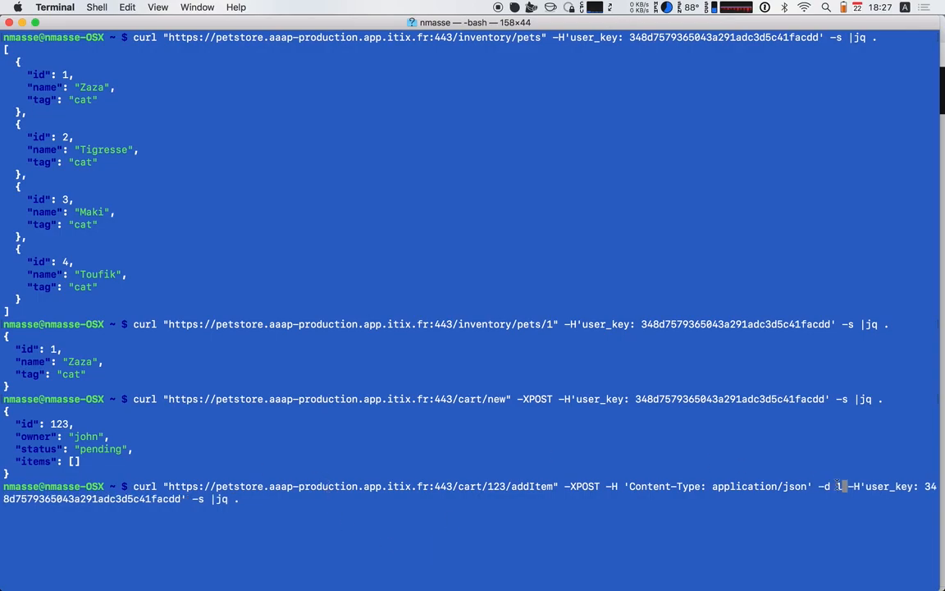
pyautogui.press('Left')
pyautogui.press('Return')
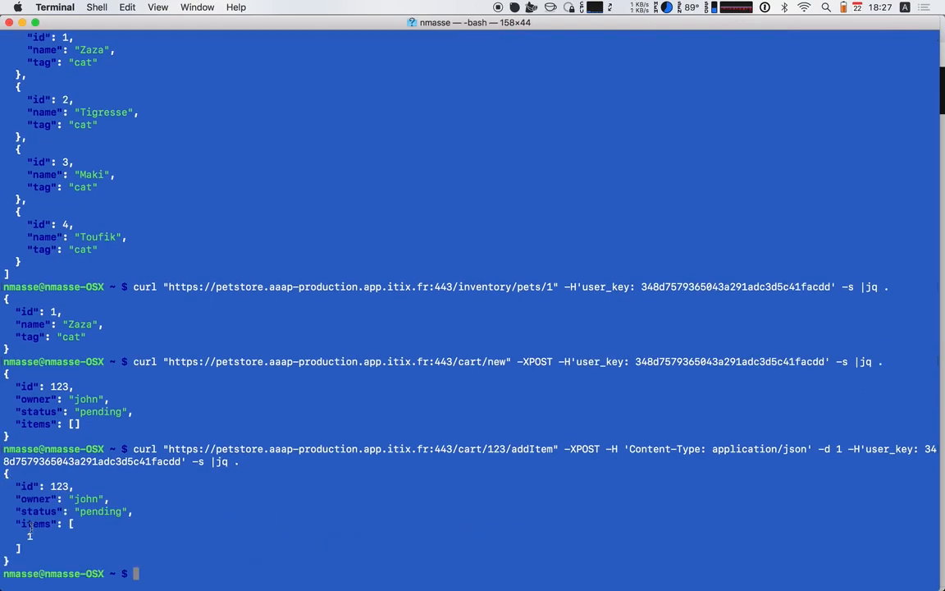
pyautogui.moveTo(15, 523); pyautogui.dragTo(30, 551)
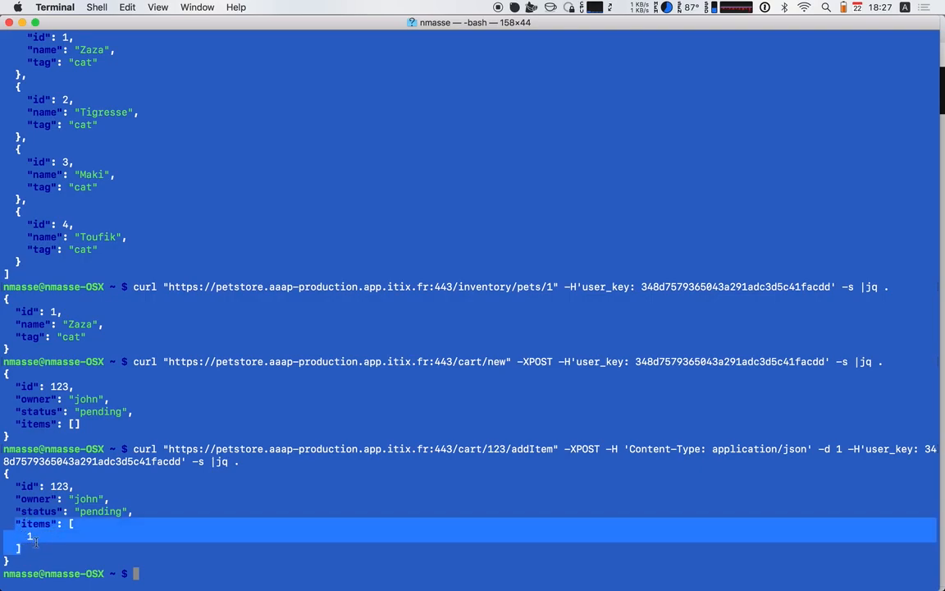
pyautogui.click(263, 507)
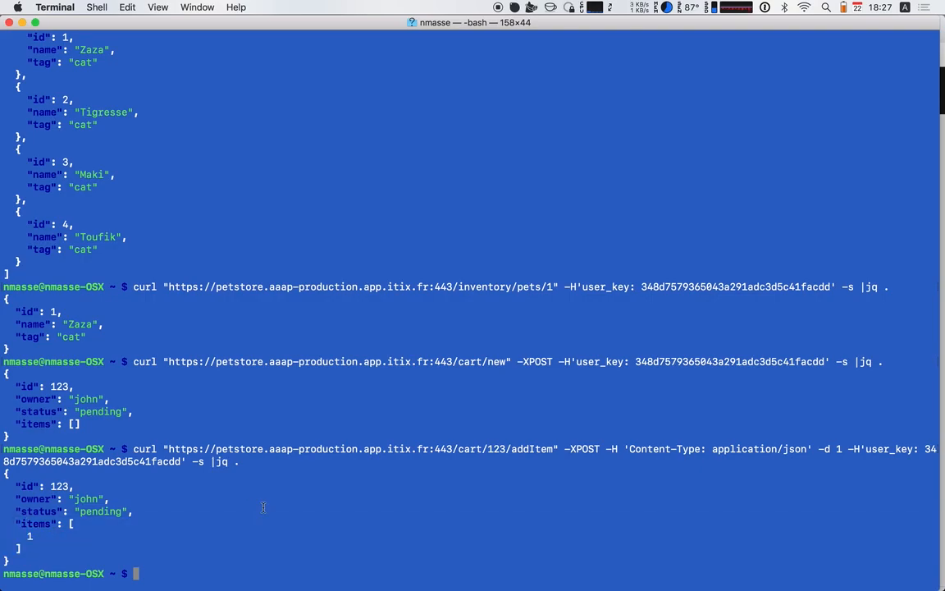
# Recall the /cart/new POST request, replace its path with /cart/123/checkout, and run it
pyautogui.press('Up')
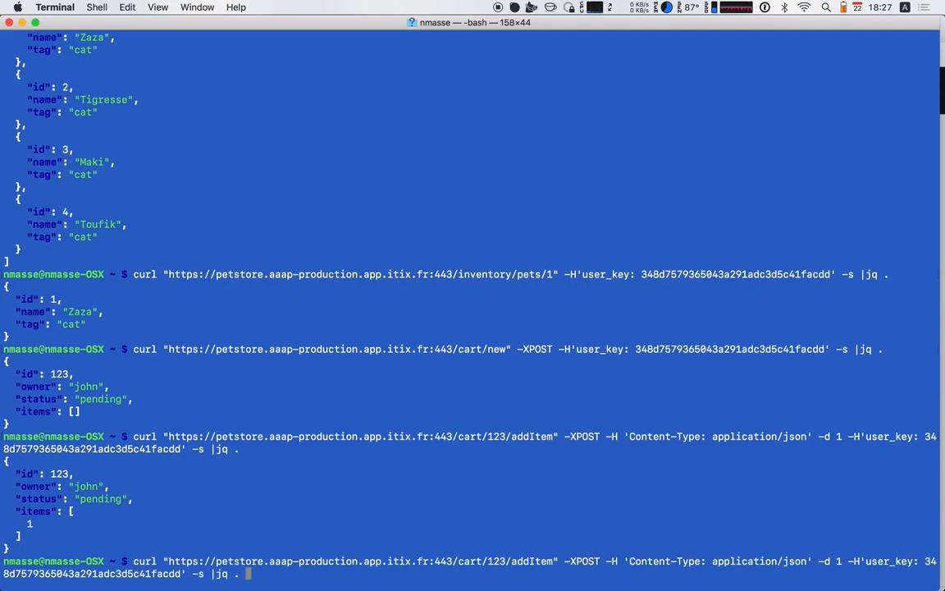
pyautogui.press('Up')
pyautogui.hotkey('alt', 'Left')
pyautogui.hotkey('alt', 'Left')
pyautogui.hotkey('alt', 'Left')
pyautogui.hotkey('alt', 'Left')
pyautogui.hotkey('alt', 'Left')
pyautogui.hotkey('alt', 'Left')
pyautogui.hotkey('alt', 'Left')
pyautogui.hotkey('alt', 'Left')
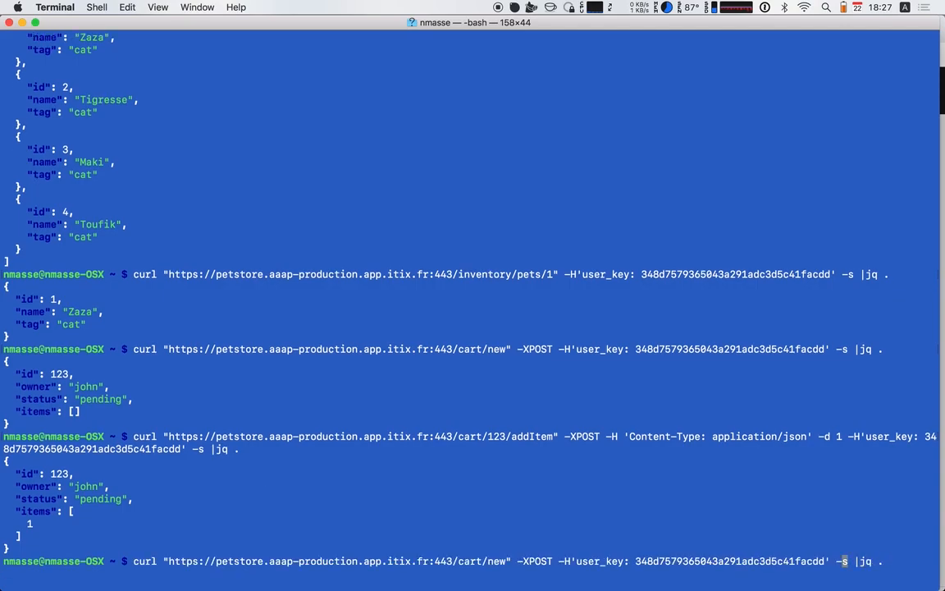
pyautogui.hotkey('alt', 'Right')
pyautogui.press('BackSpace')
pyautogui.press('BackSpace')
pyautogui.press('BackSpace')
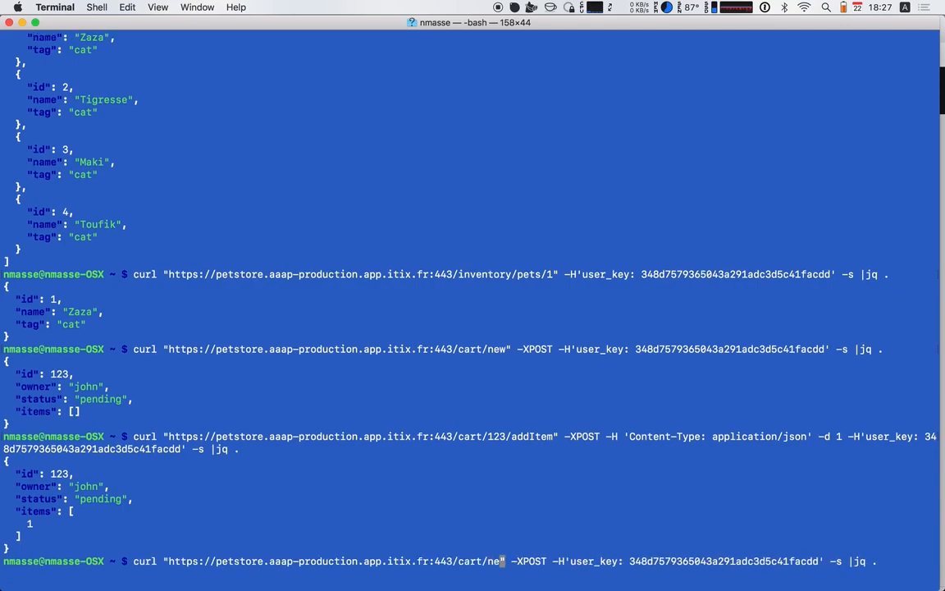
pyautogui.write('123')
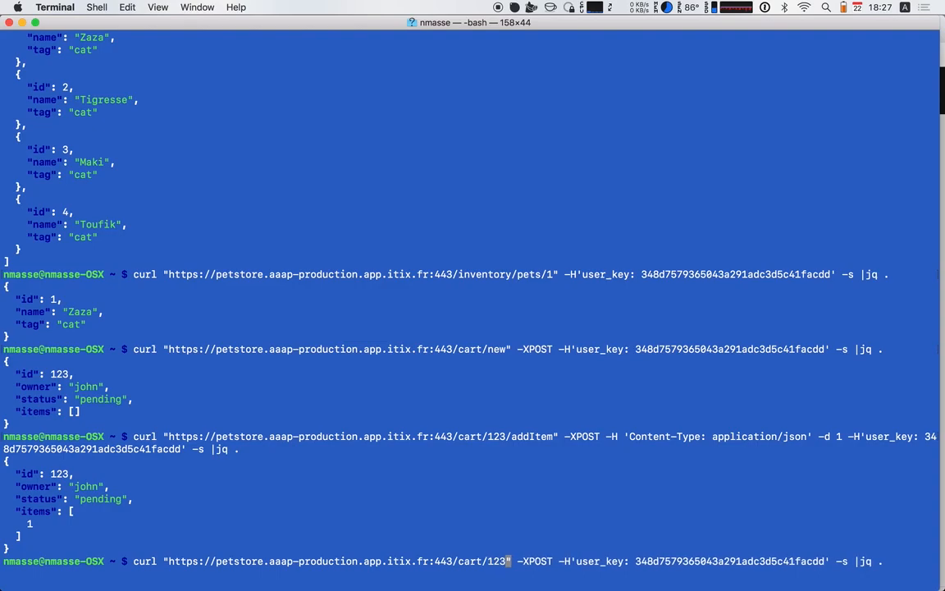
pyautogui.write('/checkout')
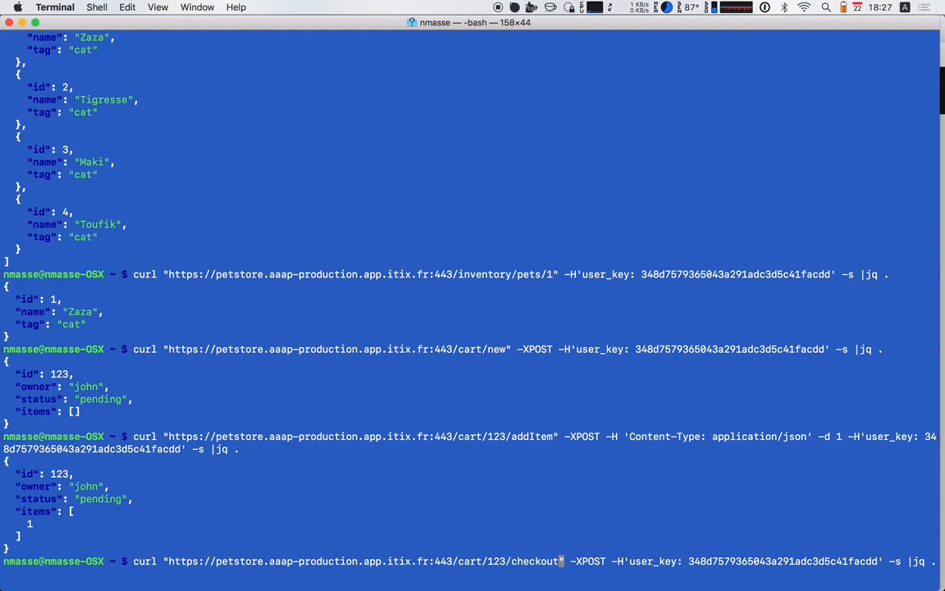
pyautogui.press('Return')
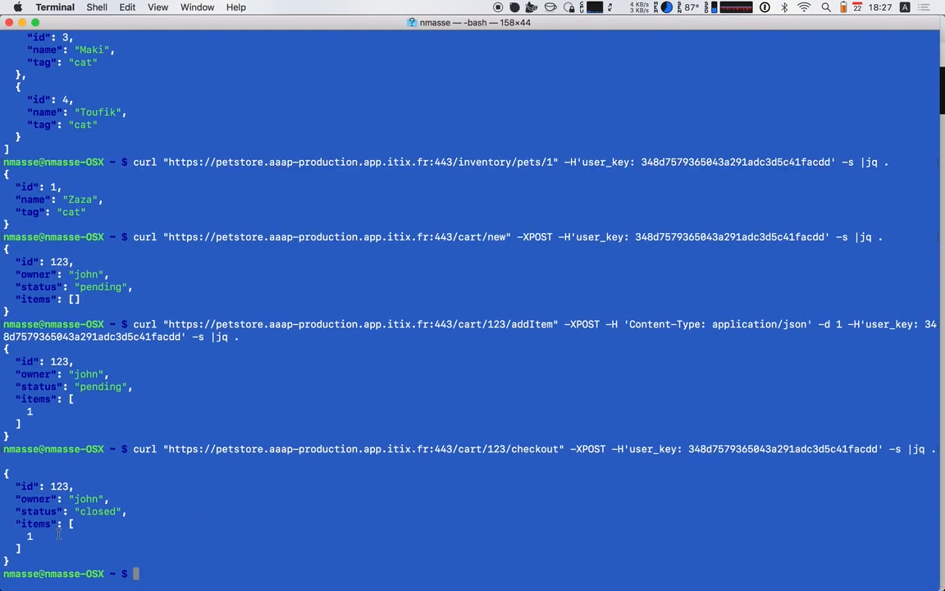
# Examine the status and items fields in the checkout response
pyautogui.tripleClick(30, 511)
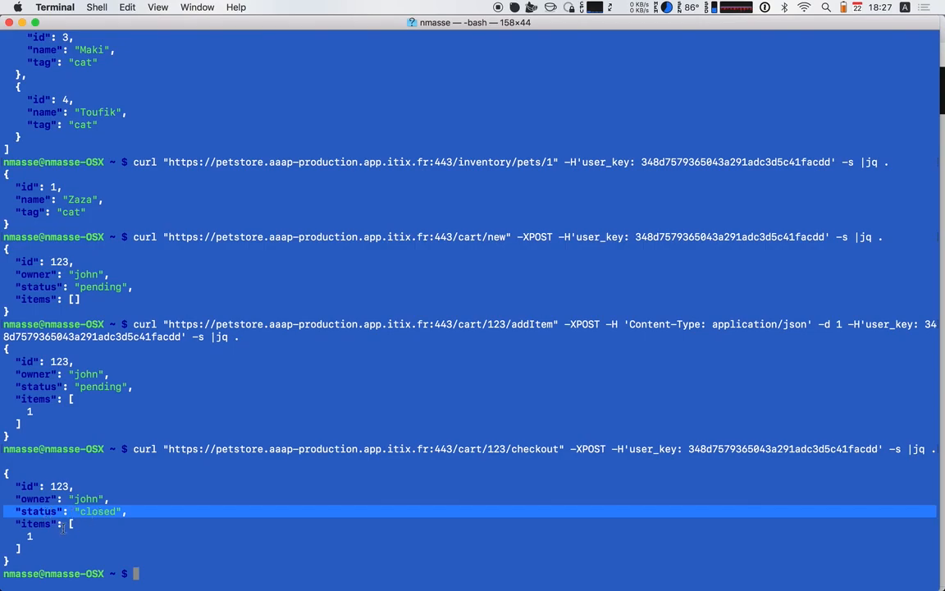
pyautogui.click(98, 512)
pyautogui.moveTo(59, 523); pyautogui.dragTo(66, 547)
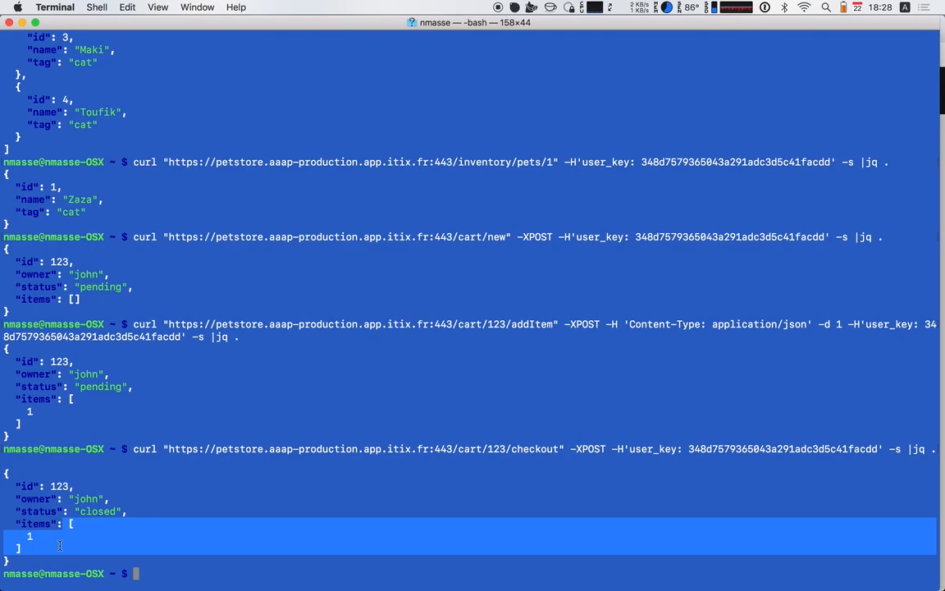
# Switch to 3scale in Chrome and examine the Petstore product's usage chart by hits, Inventory and Cart
pyautogui.press('super+Tab')
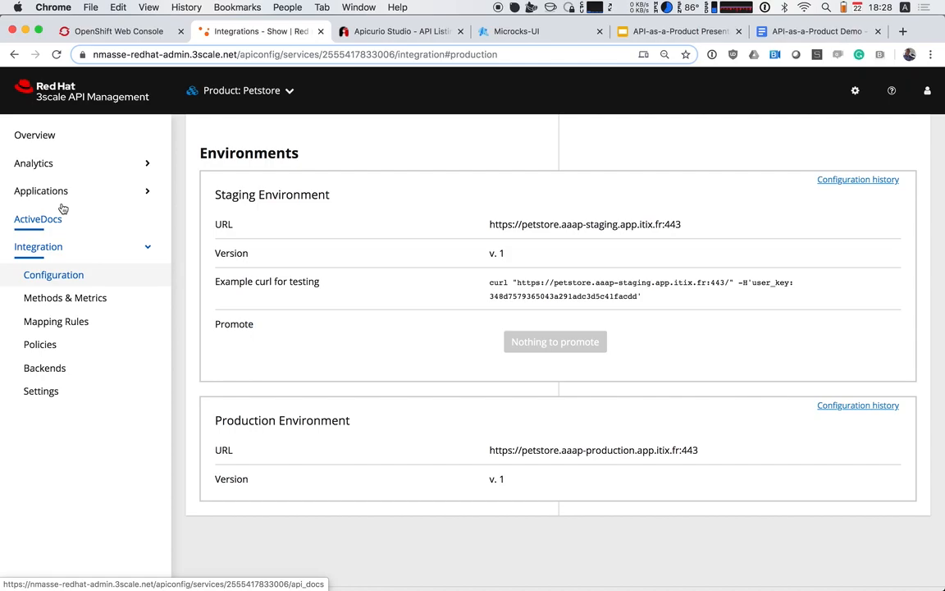
pyautogui.click(46, 164)
pyautogui.click(49, 191)
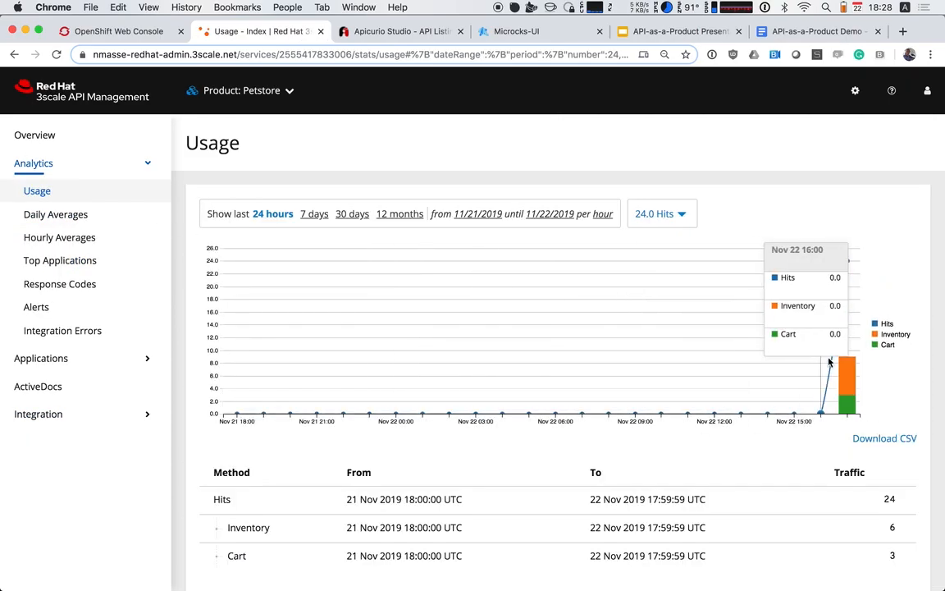
pyautogui.moveTo(852, 379)
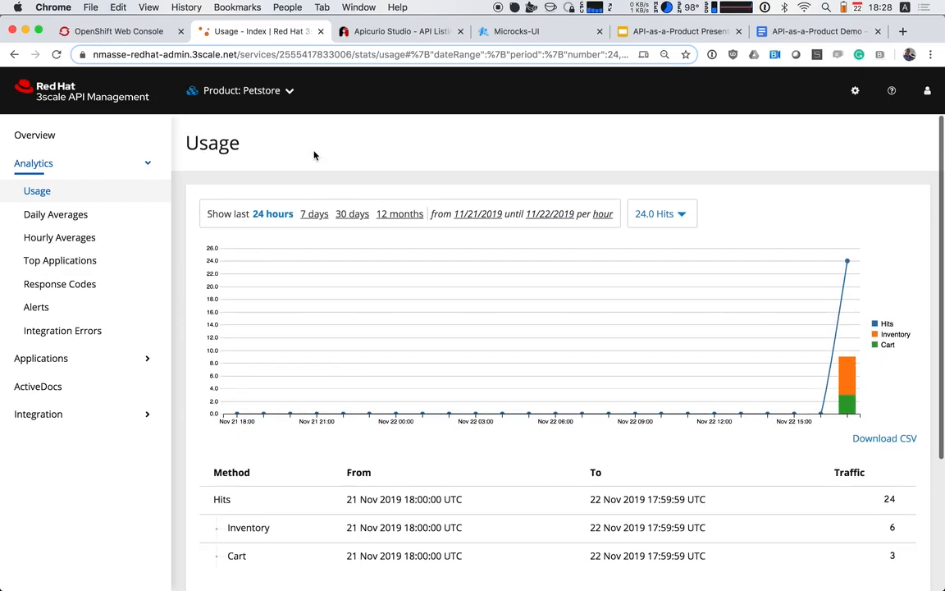
# Open the pet app application from the Developer account's application list in the Audience section
pyautogui.click(238, 107)
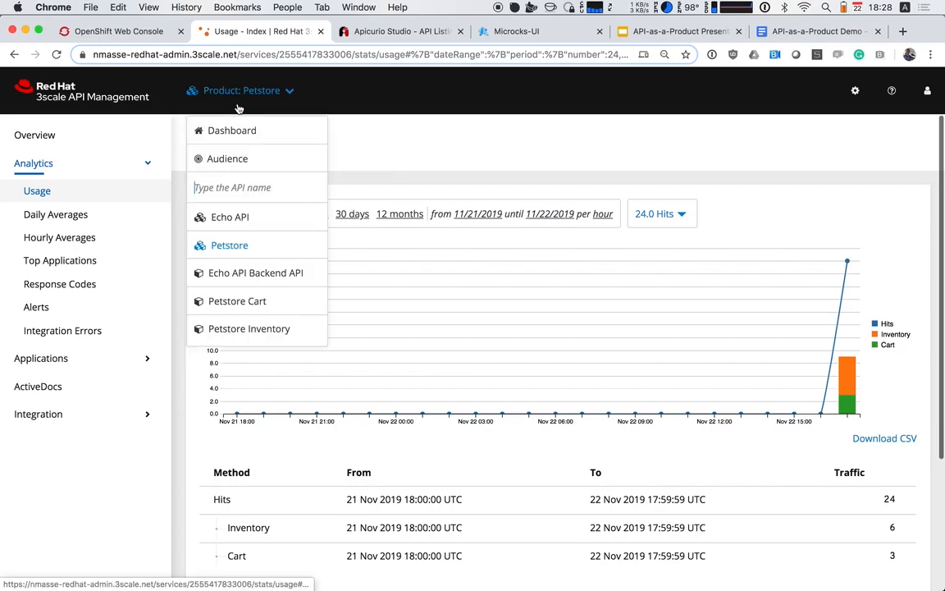
pyautogui.click(238, 173)
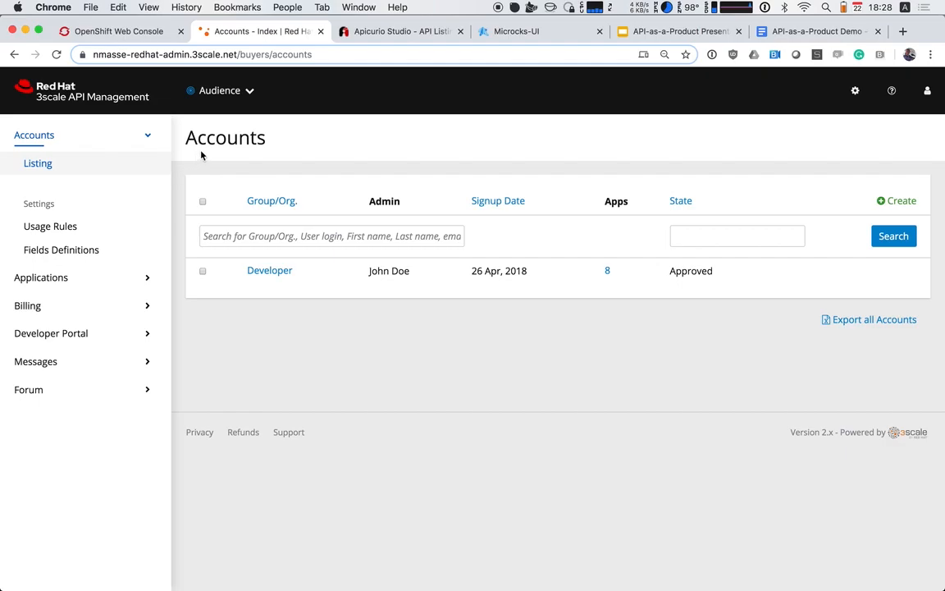
pyautogui.click(269, 271)
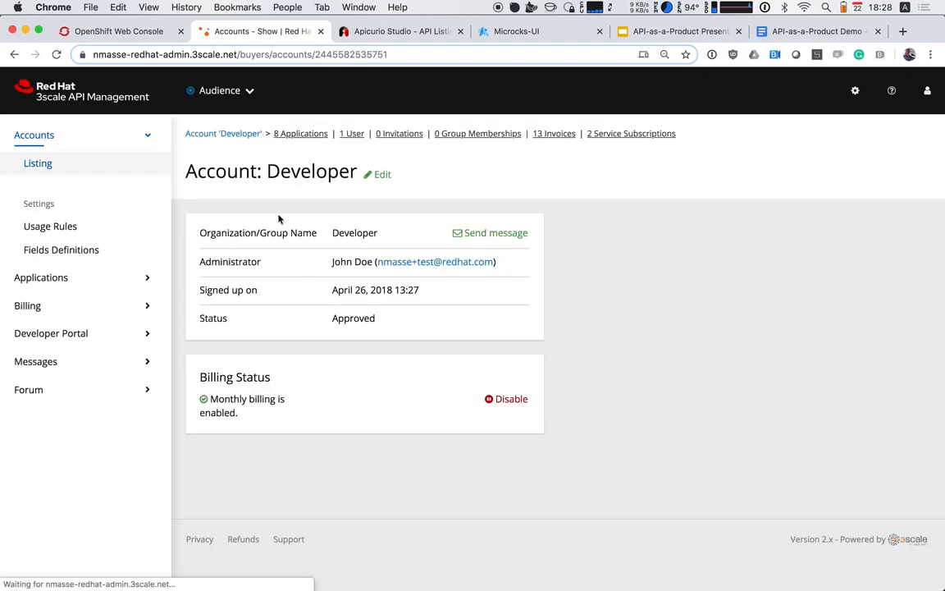
pyautogui.click(291, 134)
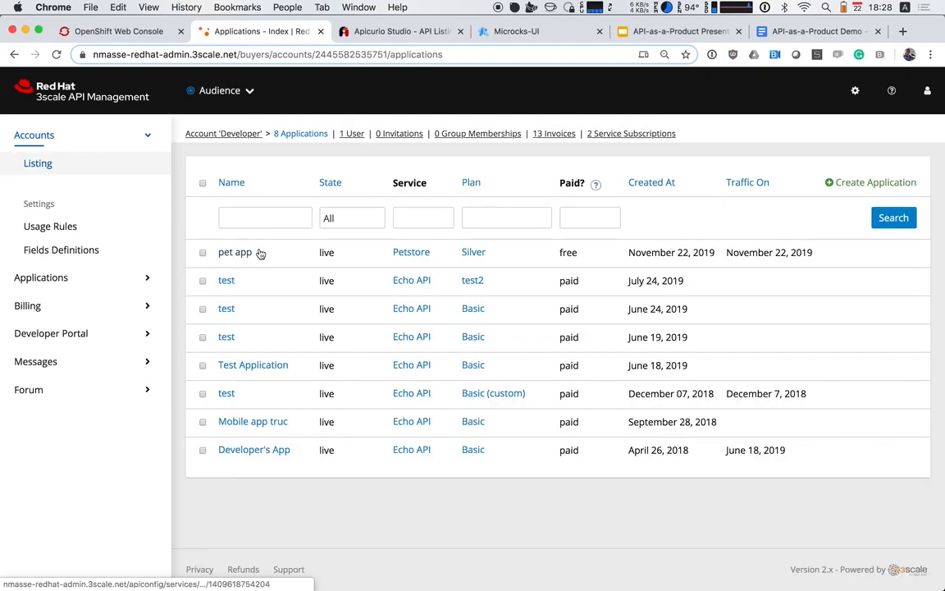
pyautogui.click(243, 258)
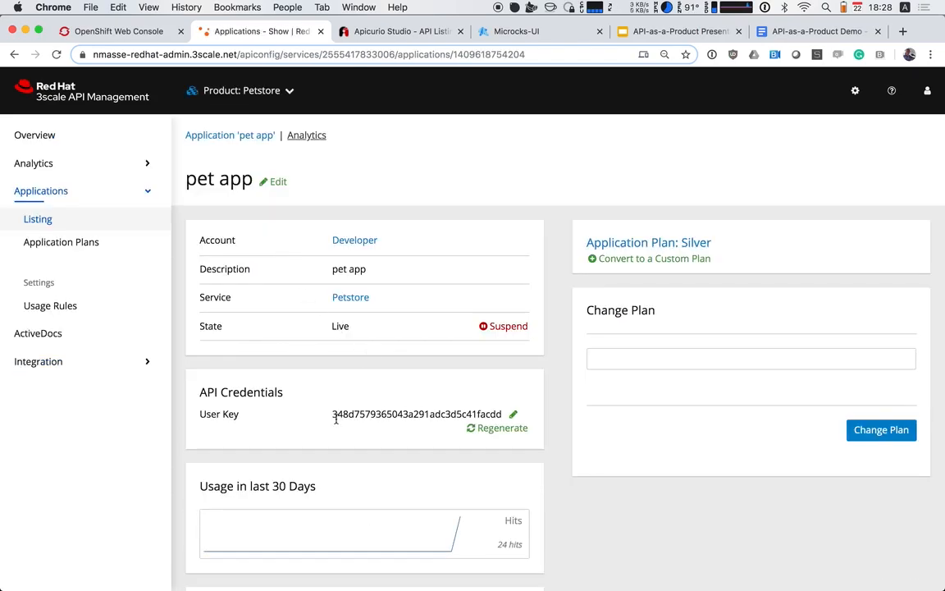
# Examine pet app's usage over the last 30 days and its current utilization
pyautogui.scroll(-3, 394, 420)
pyautogui.moveTo(460, 422)
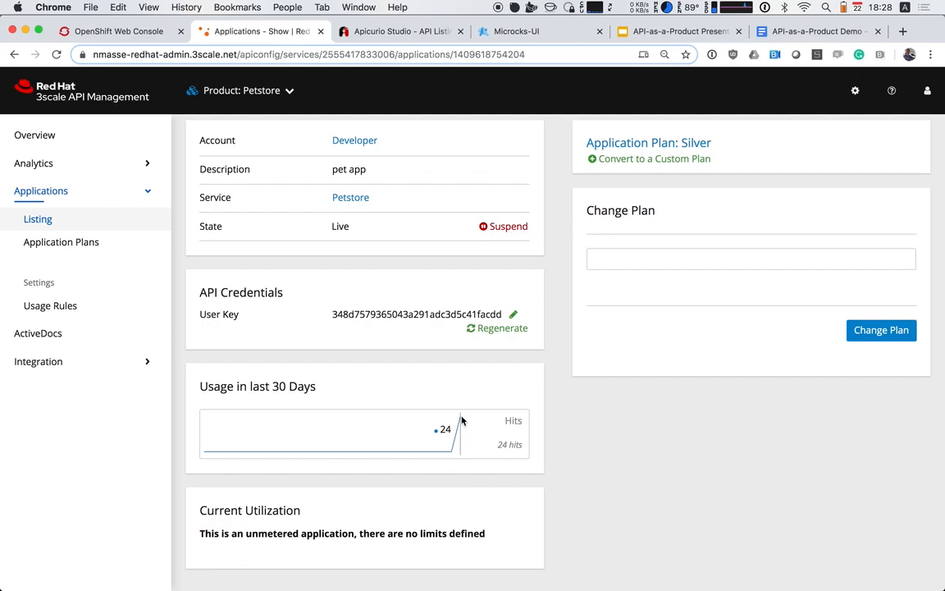
pyautogui.scroll(2, 314, 321)
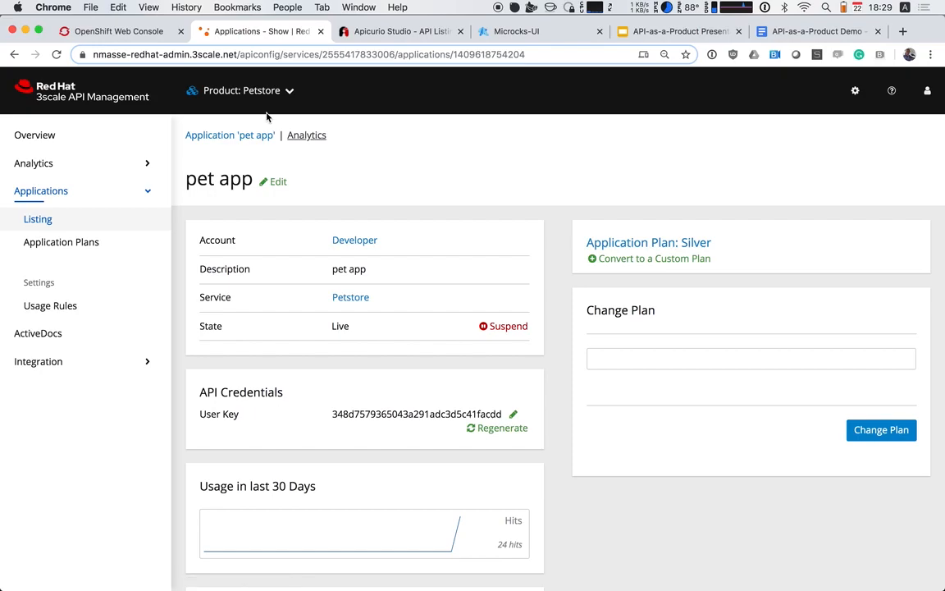
# Return to the 3scale dashboard and expand the Petstore API product to examine its traffic and top applications
pyautogui.click(239, 96)
pyautogui.click(102, 95)
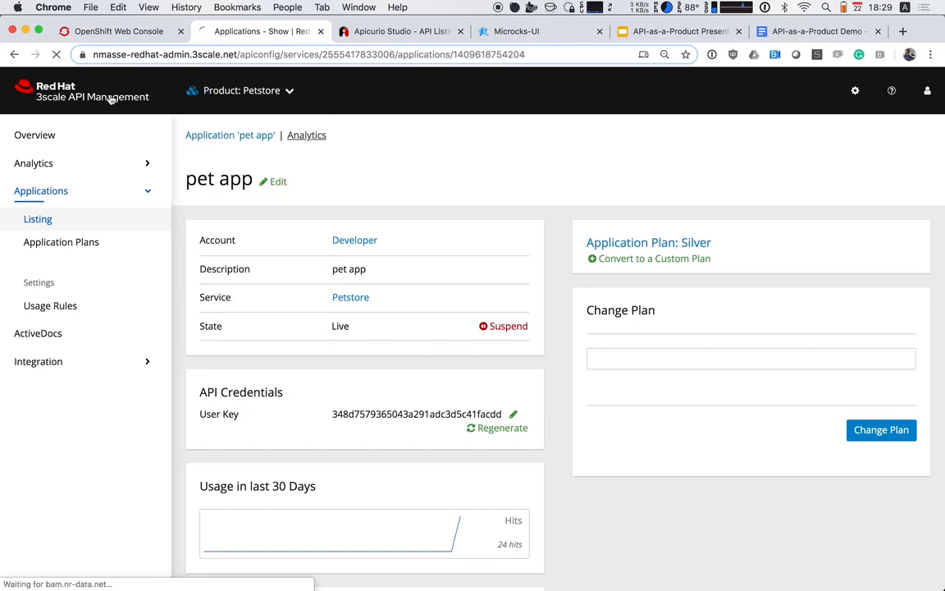
pyautogui.scroll(-1, 334, 254)
pyautogui.scroll(-2, 335, 254)
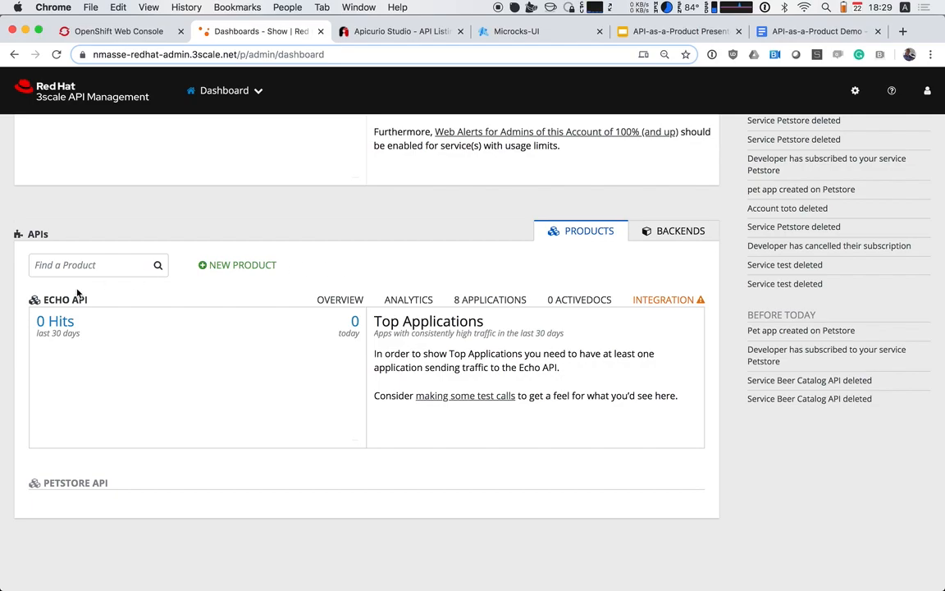
pyautogui.click(72, 483)
pyautogui.scroll(-2, 162, 478)
pyautogui.scroll(-2, 161, 478)
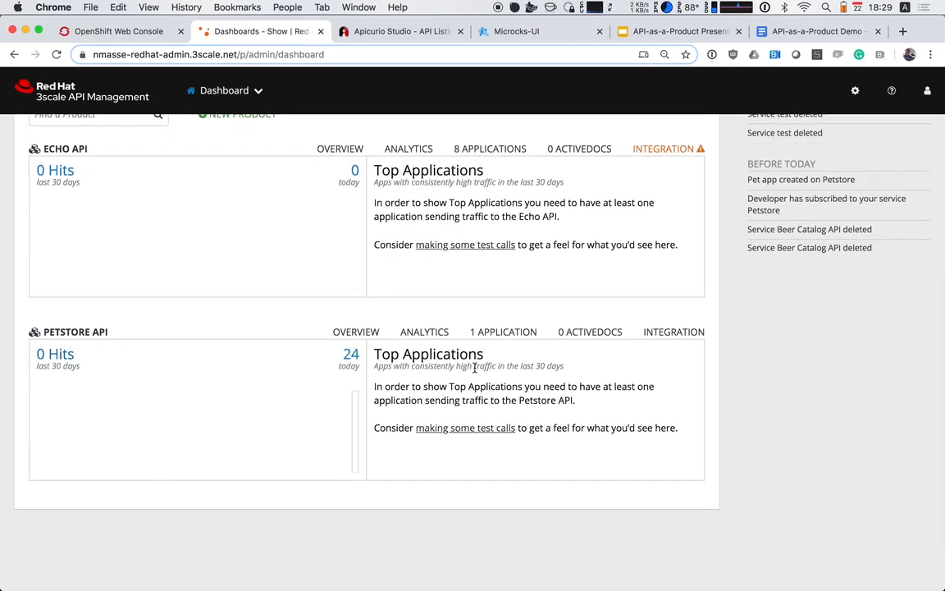